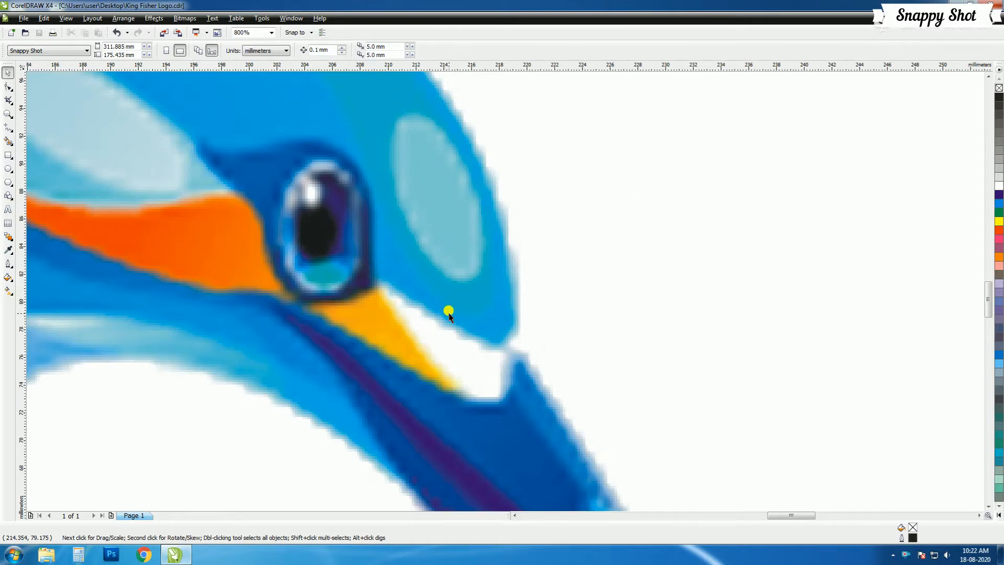
Start tracing the kingfisher's head outline with the Pen tool, curving from the crest tip over the crown
{"action": "scroll", "coordinate": [200, 345], "scroll_direction": "up", "scroll_amount": 1}
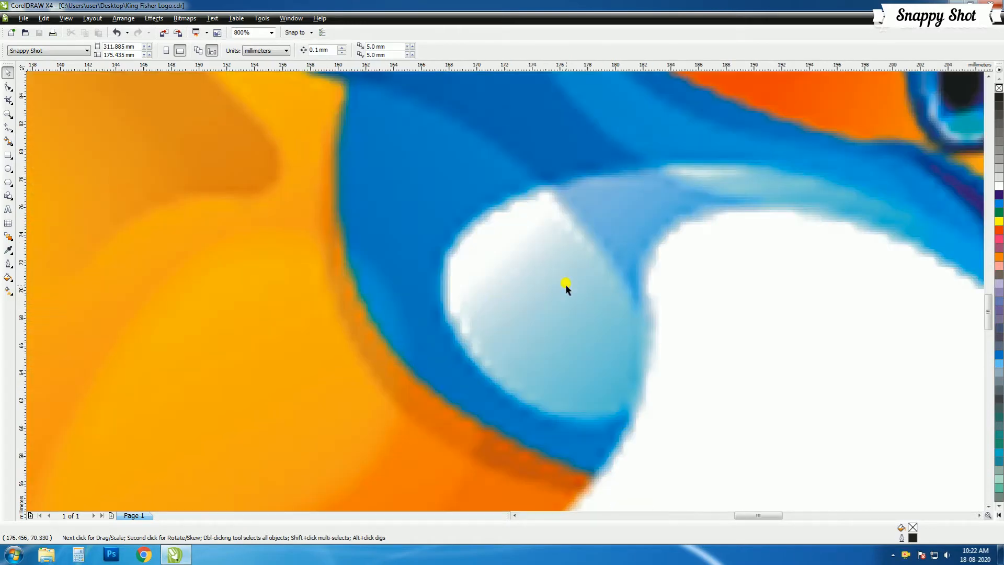
{"action": "scroll", "coordinate": [504, 290], "scroll_direction": "down", "scroll_amount": 3}
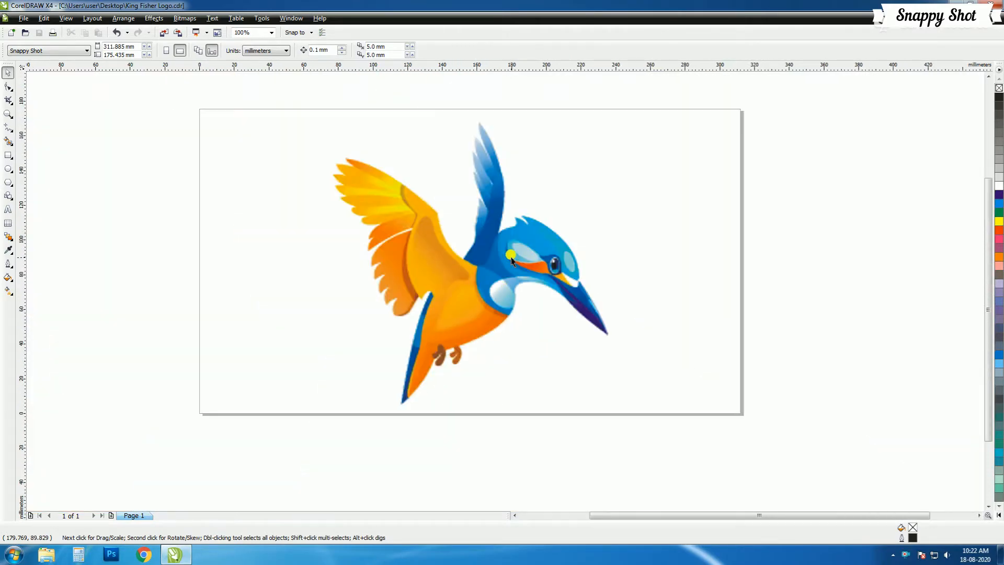
{"action": "scroll", "coordinate": [511, 260], "scroll_direction": "up", "scroll_amount": 1}
{"action": "scroll", "coordinate": [510, 294], "scroll_direction": "down", "scroll_amount": 1}
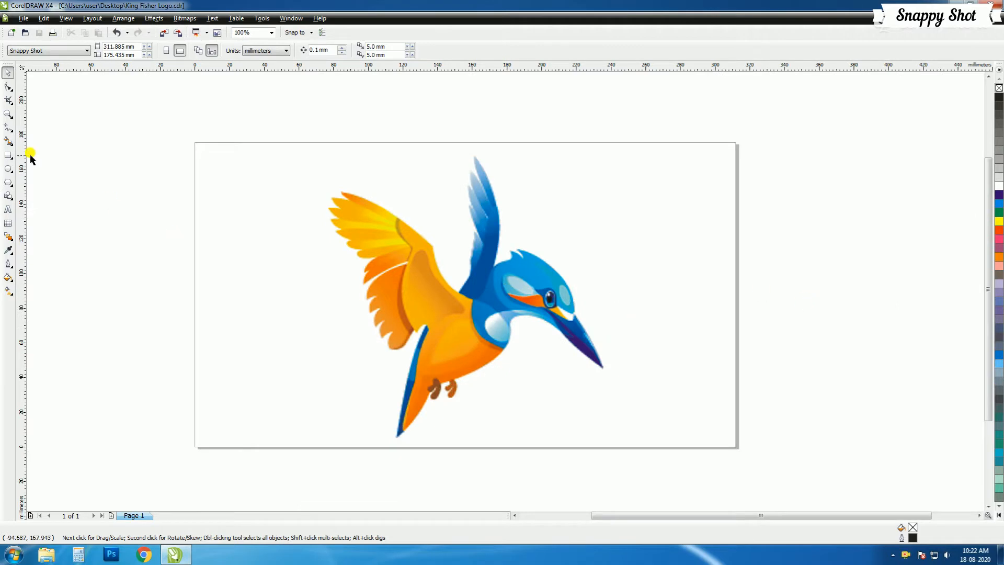
{"action": "left_click_drag", "start_coordinate": [8, 129], "coordinate": [47, 135]}
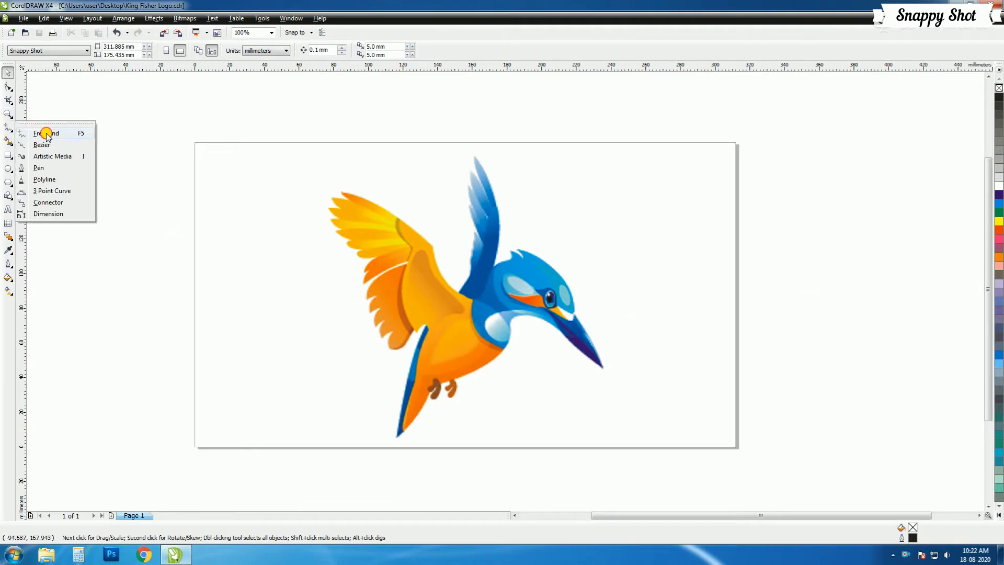
{"action": "left_click", "coordinate": [48, 168]}
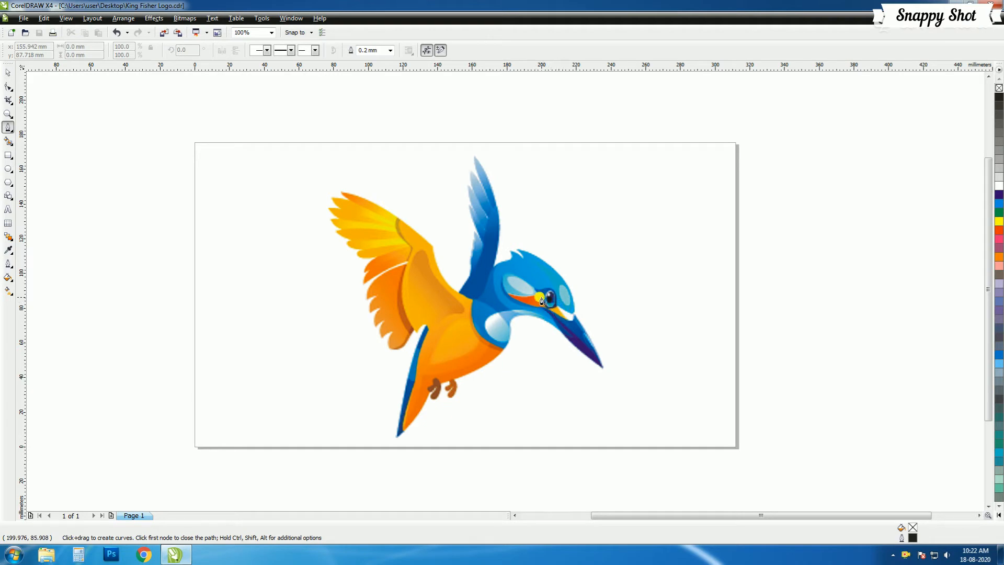
{"action": "scroll", "coordinate": [541, 300], "scroll_direction": "up", "scroll_amount": 1}
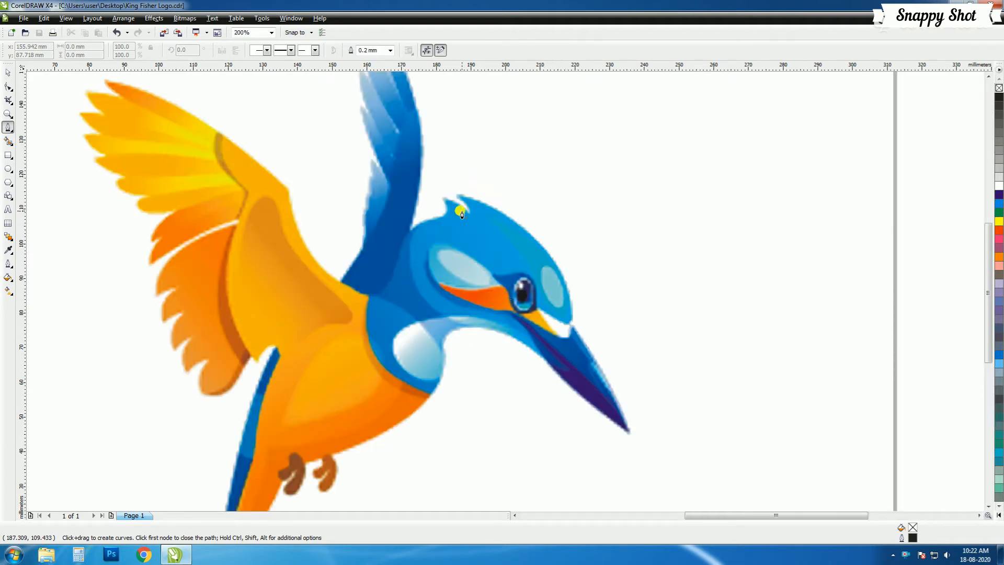
{"action": "scroll", "coordinate": [462, 214], "scroll_direction": "up", "scroll_amount": 1}
{"action": "left_click", "coordinate": [493, 259]}
{"action": "left_click_drag", "start_coordinate": [656, 353], "coordinate": [733, 435]}
{"action": "scroll", "coordinate": [507, 291], "scroll_direction": "down", "scroll_amount": 1}
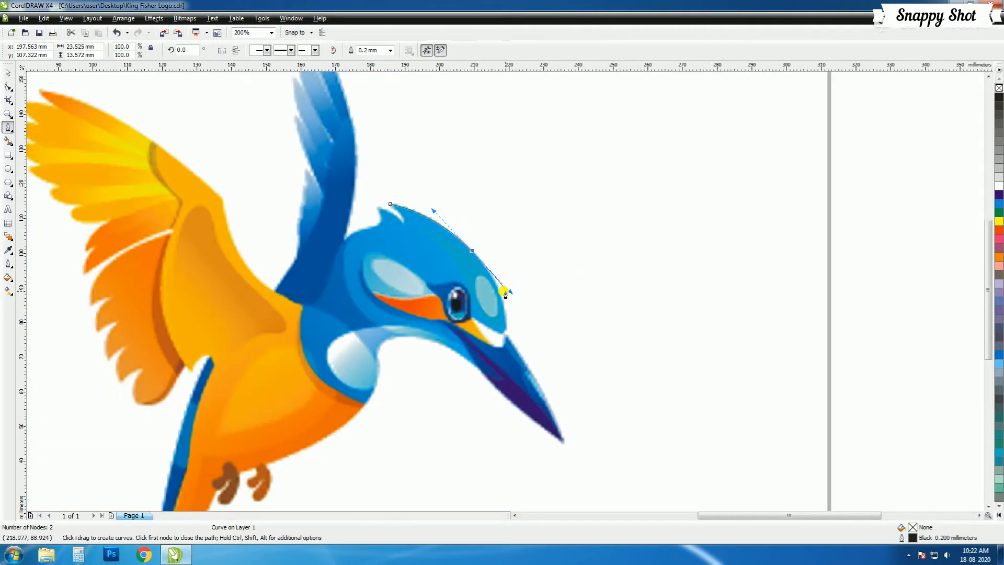
Continue the head outline down the forehead, round its lower tip above the beak and turn back toward the eye
{"action": "scroll", "coordinate": [505, 287], "scroll_direction": "up", "scroll_amount": 2}
{"action": "scroll", "coordinate": [505, 288], "scroll_direction": "down", "scroll_amount": 1}
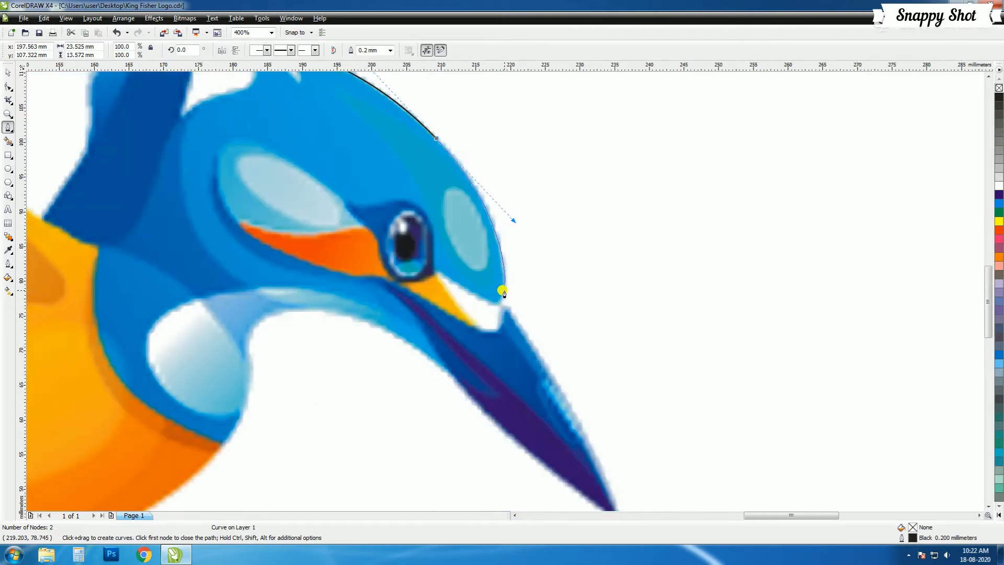
{"action": "scroll", "coordinate": [504, 293], "scroll_direction": "up", "scroll_amount": 1}
{"action": "left_click_drag", "start_coordinate": [483, 302], "coordinate": [466, 292]}
{"action": "left_click_drag", "start_coordinate": [420, 265], "coordinate": [422, 265]}
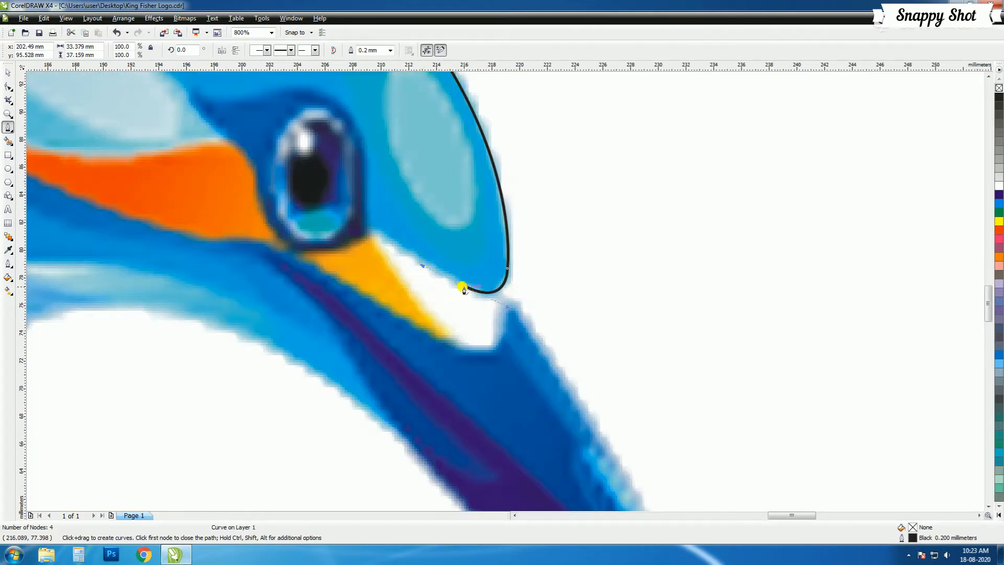
Extend the head outline through the eye, over the light blue cheek patch and around its rear edge
{"action": "scroll", "coordinate": [372, 232], "scroll_direction": "down", "scroll_amount": 2}
{"action": "scroll", "coordinate": [513, 285], "scroll_direction": "up", "scroll_amount": 2}
{"action": "left_click_drag", "start_coordinate": [516, 284], "coordinate": [406, 191]}
{"action": "left_click", "coordinate": [352, 206]}
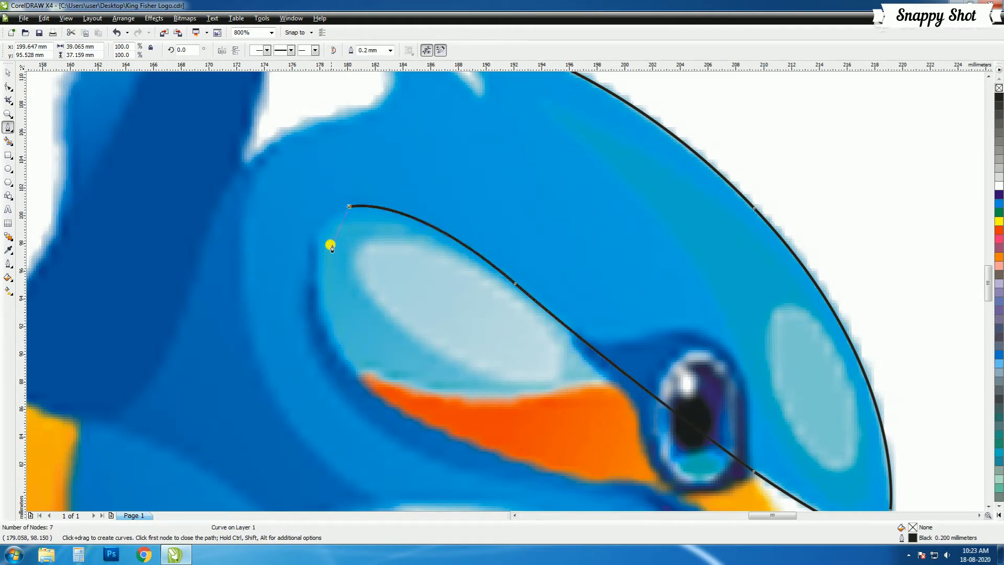
{"action": "scroll", "coordinate": [334, 253], "scroll_direction": "down", "scroll_amount": 1}
{"action": "left_click_drag", "start_coordinate": [491, 309], "coordinate": [494, 353]}
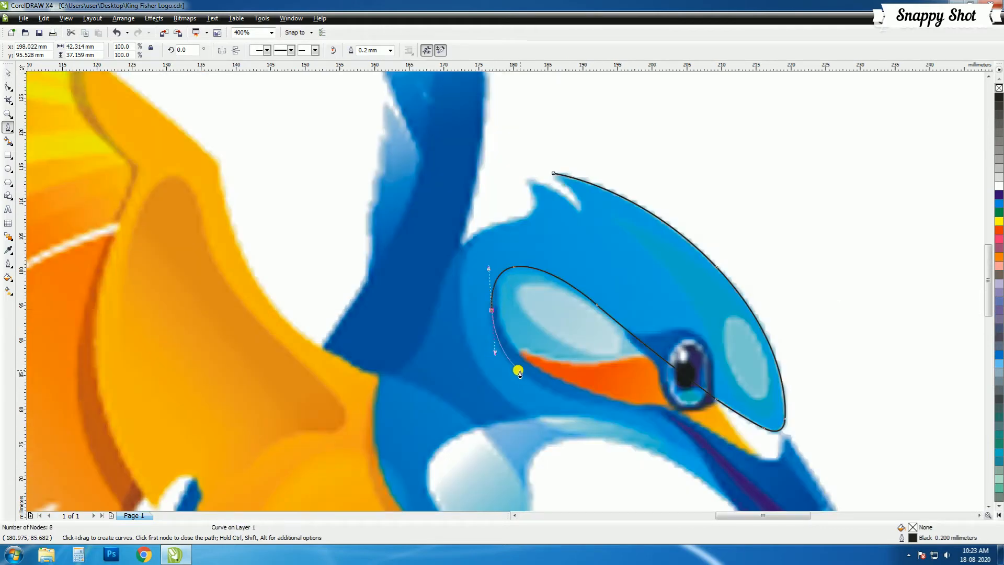
Continue the head outline beneath the orange stripe, following the dark blue lower edge of the cheek
{"action": "scroll", "coordinate": [502, 292], "scroll_direction": "up", "scroll_amount": 1}
{"action": "scroll", "coordinate": [471, 291], "scroll_direction": "down", "scroll_amount": 1}
{"action": "scroll", "coordinate": [554, 280], "scroll_direction": "up", "scroll_amount": 1}
{"action": "left_click_drag", "start_coordinate": [556, 282], "coordinate": [664, 297]}
{"action": "scroll", "coordinate": [492, 296], "scroll_direction": "down", "scroll_amount": 1}
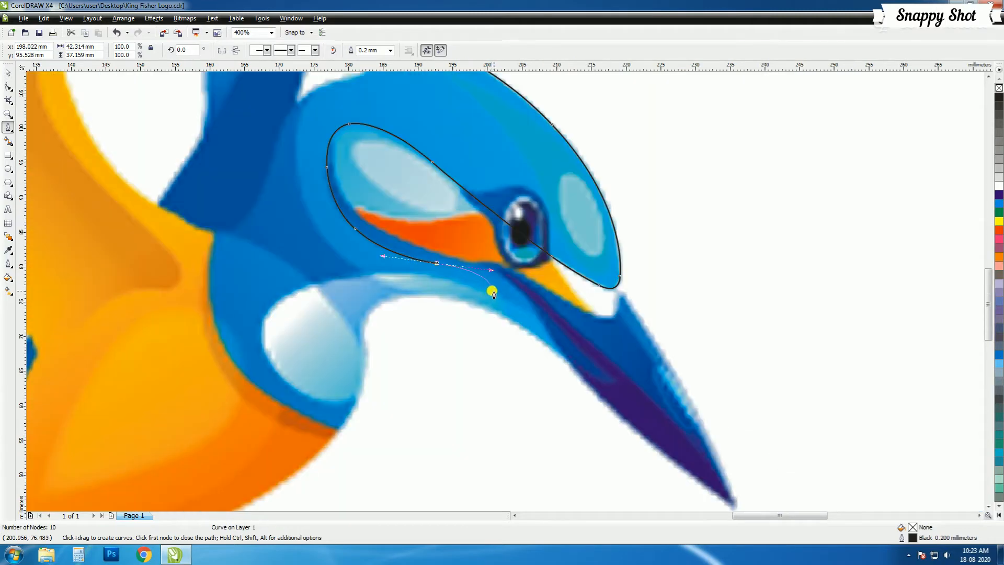
Carry the head outline forward to the pointed throat tip below the beak and return along the throat's upper edge
{"action": "scroll", "coordinate": [491, 292], "scroll_direction": "up", "scroll_amount": 1}
{"action": "left_click_drag", "start_coordinate": [511, 251], "coordinate": [531, 268]}
{"action": "left_click_drag", "start_coordinate": [584, 329], "coordinate": [516, 307]}
{"action": "left_click_drag", "start_coordinate": [330, 252], "coordinate": [224, 242]}
{"action": "scroll", "coordinate": [366, 272], "scroll_direction": "down", "scroll_amount": 2}
{"action": "scroll", "coordinate": [504, 292], "scroll_direction": "up", "scroll_amount": 2}
{"action": "left_click", "coordinate": [507, 308]}
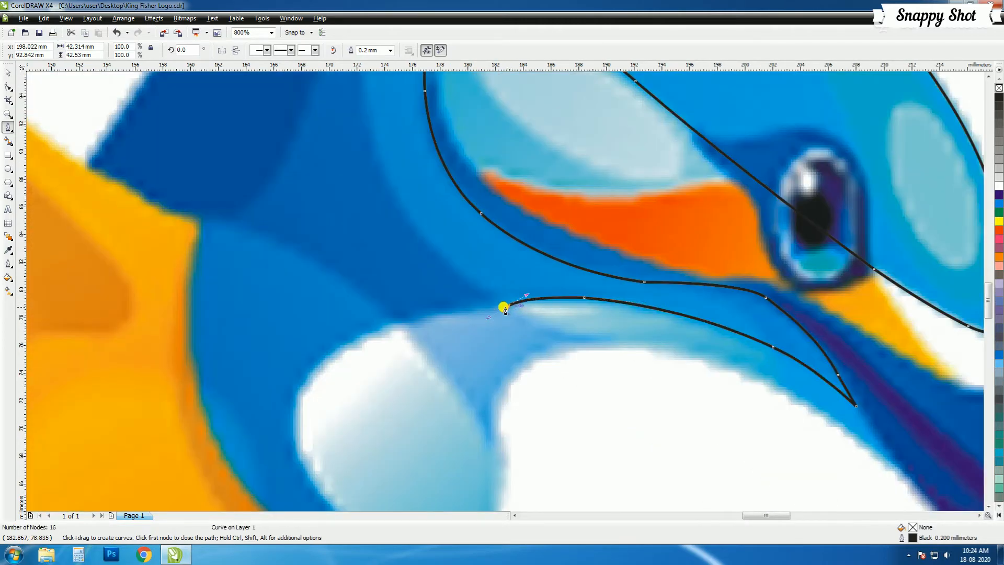
Trace up the back of the head and around both crest points, closing the outline at its starting node
{"action": "scroll", "coordinate": [500, 291], "scroll_direction": "down", "scroll_amount": 2}
{"action": "left_click_drag", "start_coordinate": [463, 194], "coordinate": [461, 106]}
{"action": "scroll", "coordinate": [472, 196], "scroll_direction": "up", "scroll_amount": 2}
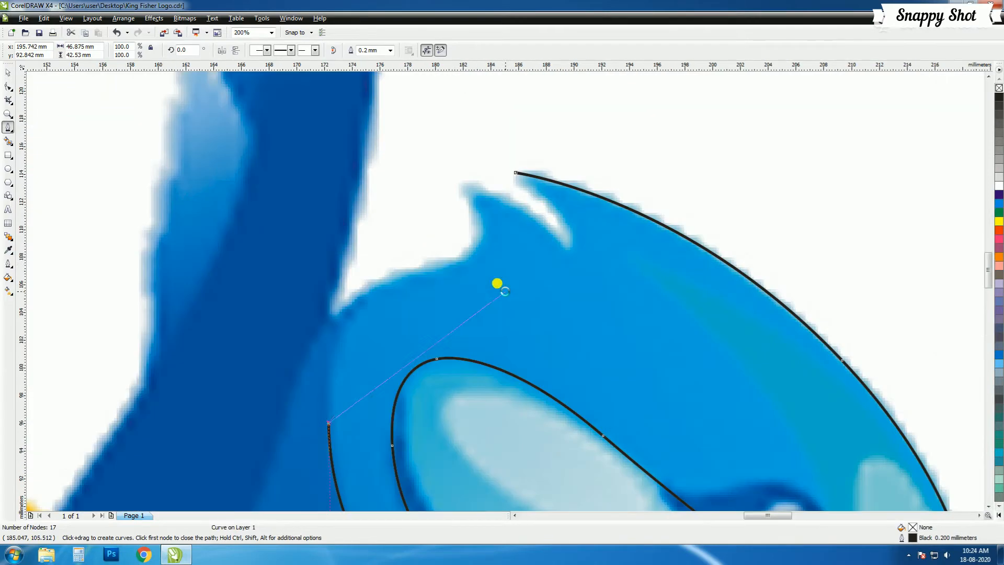
{"action": "left_click_drag", "start_coordinate": [449, 268], "coordinate": [581, 255]}
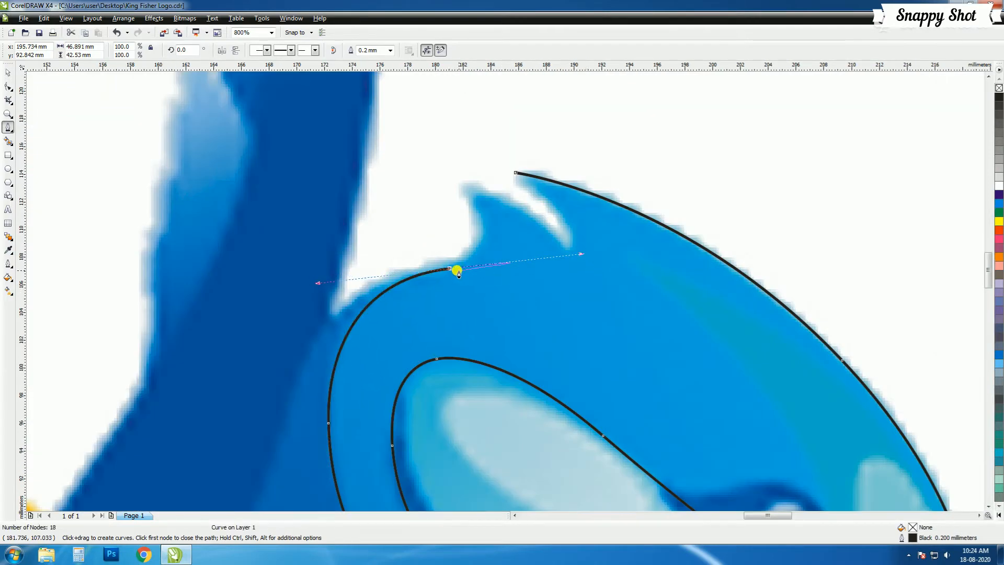
{"action": "left_click_drag", "start_coordinate": [464, 194], "coordinate": [409, 131]}
{"action": "left_click_drag", "start_coordinate": [569, 250], "coordinate": [617, 314]}
{"action": "left_click", "coordinate": [516, 172]}
{"action": "scroll", "coordinate": [590, 230], "scroll_direction": "down", "scroll_amount": 2}
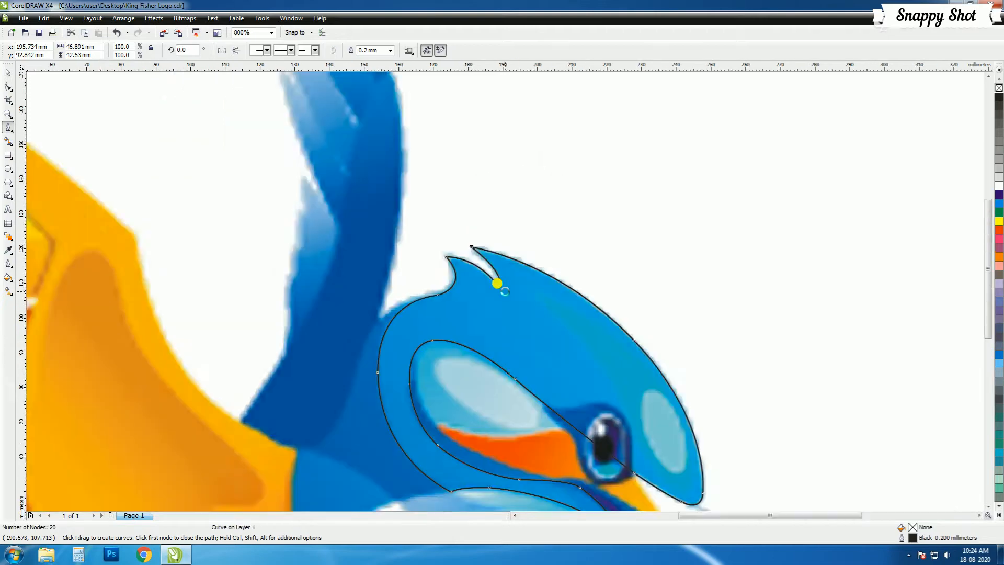
Refine the head outline's lower cheek edge with the Shape tool by editing and deleting nodes
{"action": "scroll", "coordinate": [479, 289], "scroll_direction": "up", "scroll_amount": 1}
{"action": "left_click", "coordinate": [8, 87]}
{"action": "scroll", "coordinate": [472, 263], "scroll_direction": "up", "scroll_amount": 1}
{"action": "double_click", "coordinate": [365, 267]}
{"action": "double_click", "coordinate": [638, 300]}
{"action": "left_click_drag", "start_coordinate": [529, 273], "coordinate": [471, 308]}
{"action": "key", "text": "Delete"}
Clean up the outline's curve leading to the pointed throat tip by deleting surplus nodes
{"action": "scroll", "coordinate": [717, 340], "scroll_direction": "down", "scroll_amount": 1}
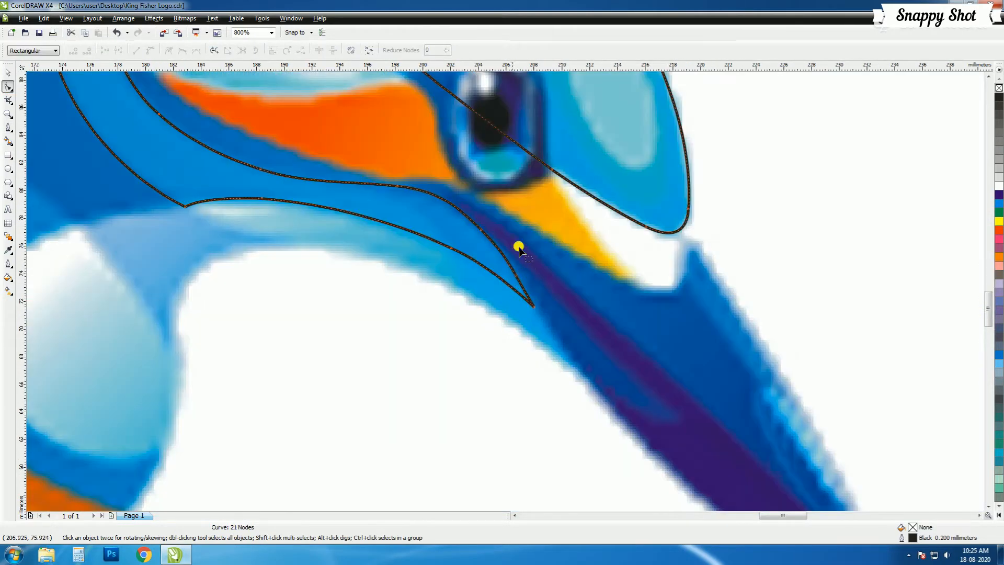
{"action": "double_click", "coordinate": [489, 236]}
{"action": "left_click_drag", "start_coordinate": [543, 271], "coordinate": [504, 283]}
{"action": "key", "text": "Delete"}
{"action": "double_click", "coordinate": [388, 224]}
{"action": "left_click_drag", "start_coordinate": [477, 242], "coordinate": [430, 265]}
{"action": "key", "text": "Delete"}
Adjust the remaining uneven segments of the head outline by moving nodes and removing one more, and deselect the curve
{"action": "scroll", "coordinate": [477, 299], "scroll_direction": "up", "scroll_amount": 1}
{"action": "left_click", "coordinate": [631, 335]}
{"action": "left_click_drag", "start_coordinate": [636, 319], "coordinate": [627, 350]}
{"action": "left_click", "coordinate": [538, 184]}
{"action": "key", "text": "Delete"}
{"action": "left_click_drag", "start_coordinate": [470, 96], "coordinate": [572, 133]}
{"action": "scroll", "coordinate": [584, 193], "scroll_direction": "down", "scroll_amount": 1}
{"action": "scroll", "coordinate": [317, 265], "scroll_direction": "down", "scroll_amount": 1}
{"action": "left_click", "coordinate": [8, 73]}
{"action": "left_click", "coordinate": [789, 268]}
{"action": "scroll", "coordinate": [724, 266], "scroll_direction": "down", "scroll_amount": 1}
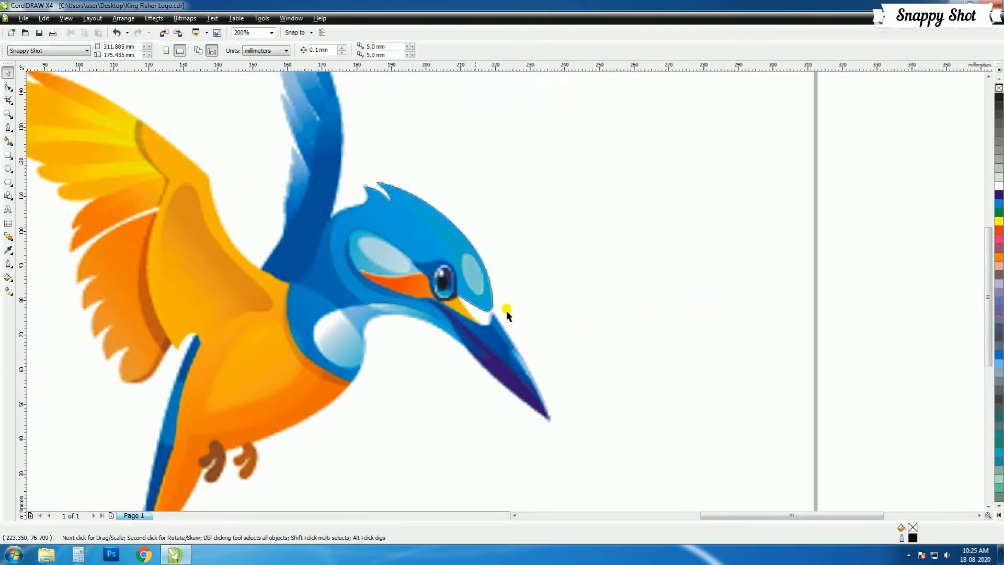
Trace the rear and lower edges of the light blue cheek patch with the Pen tool, up to its tip beside the eye
{"action": "left_click", "coordinate": [858, 318]}
{"action": "scroll", "coordinate": [369, 277], "scroll_direction": "up", "scroll_amount": 1}
{"action": "left_click", "coordinate": [9, 125]}
{"action": "key", "text": "space"}
{"action": "left_click", "coordinate": [523, 296]}
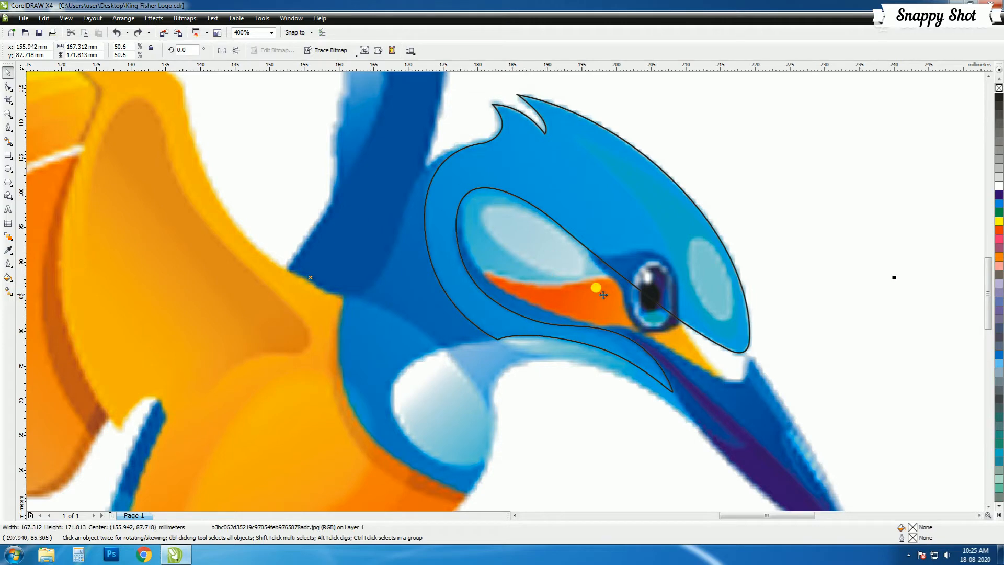
{"action": "scroll", "coordinate": [582, 300], "scroll_direction": "up", "scroll_amount": 1}
{"action": "key", "text": "space"}
{"action": "left_click", "coordinate": [263, 98]}
{"action": "left_click_drag", "start_coordinate": [289, 224], "coordinate": [319, 269]}
{"action": "left_click", "coordinate": [420, 295]}
{"action": "left_click_drag", "start_coordinate": [585, 295], "coordinate": [634, 272]}
Close the cheek patch shape with a rough path running just above the head outline's upper cheek edge
{"action": "left_click", "coordinate": [584, 294]}
{"action": "left_click_drag", "start_coordinate": [450, 139], "coordinate": [450, 138]}
{"action": "left_click", "coordinate": [483, 120]}
{"action": "scroll", "coordinate": [381, 101], "scroll_direction": "down", "scroll_amount": 1}
{"action": "left_click", "coordinate": [506, 271]}
{"action": "left_click", "coordinate": [464, 267]}
{"action": "left_click", "coordinate": [449, 276]}
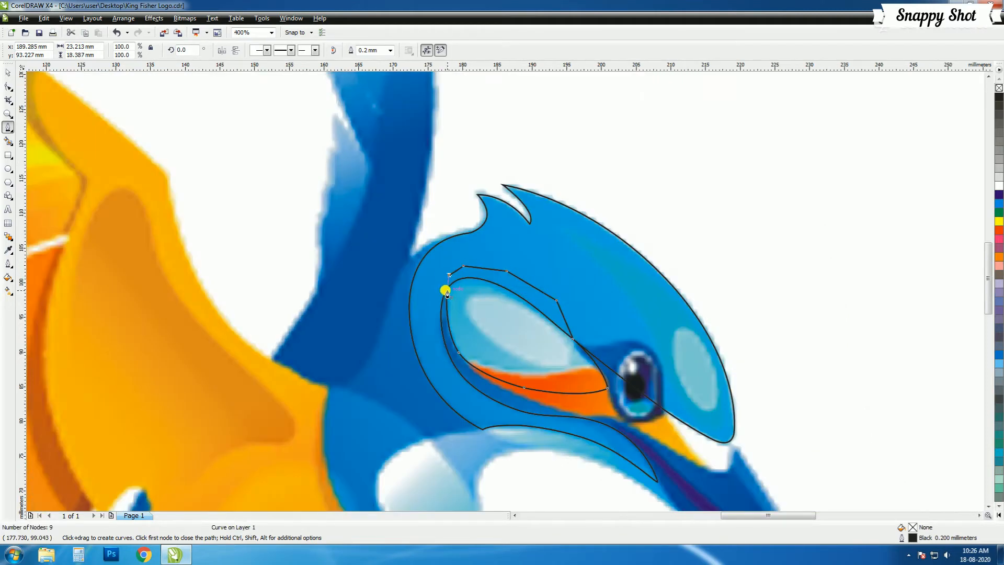
{"action": "left_click", "coordinate": [446, 289]}
Trim the cheek patch shape's overlap with the head outline using Simplify
{"action": "scroll", "coordinate": [506, 379], "scroll_direction": "up", "scroll_amount": 1}
{"action": "key", "text": "space"}
{"action": "scroll", "coordinate": [505, 292], "scroll_direction": "down", "scroll_amount": 1}
{"action": "right_click", "coordinate": [793, 296]}
{"action": "mouse_move", "coordinate": [837, 416]}
{"action": "left_click", "coordinate": [762, 417]}
{"action": "left_click", "coordinate": [691, 270], "text": "shift"}
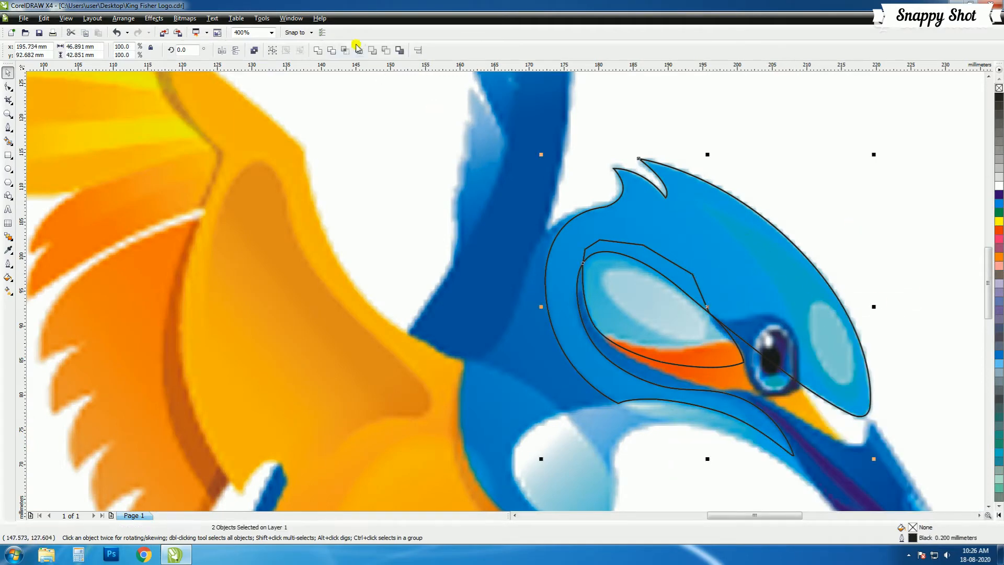
{"action": "left_click", "coordinate": [362, 52]}
{"action": "left_click", "coordinate": [782, 246]}
Draw an ellipse, rotate it to 22.7° and move it onto the pale oval patch on the forehead
{"action": "scroll", "coordinate": [747, 283], "scroll_direction": "down", "scroll_amount": 1}
{"action": "scroll", "coordinate": [481, 332], "scroll_direction": "up", "scroll_amount": 1}
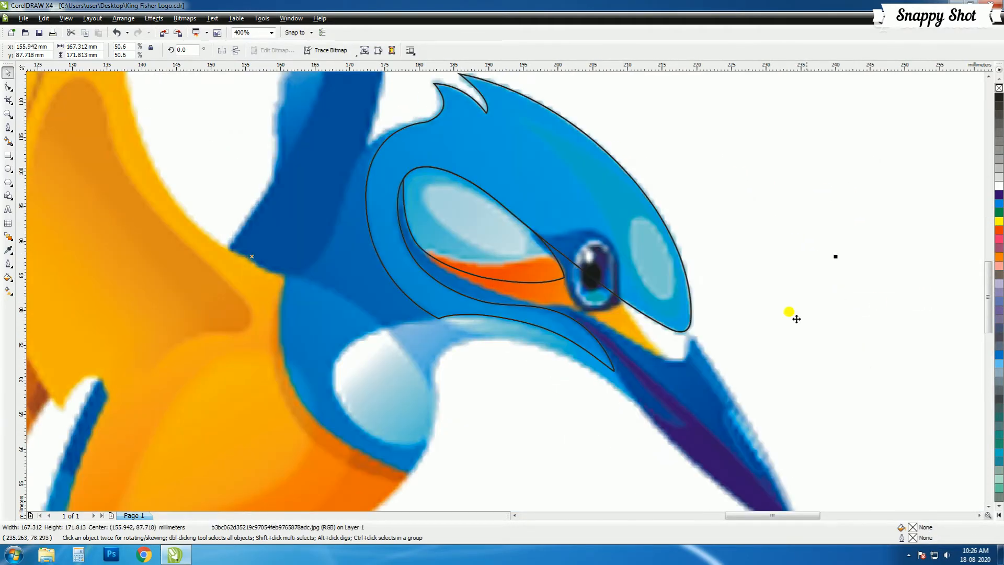
{"action": "left_click", "coordinate": [860, 320]}
{"action": "left_click", "coordinate": [10, 171]}
{"action": "mouse_move", "coordinate": [756, 193]}
{"action": "left_mouse_down"}
{"action": "mouse_move", "coordinate": [801, 289]}
{"action": "mouse_move", "coordinate": [829, 280]}
{"action": "left_mouse_up"}
{"action": "left_click", "coordinate": [8, 74]}
{"action": "left_click", "coordinate": [779, 237]}
{"action": "left_click", "coordinate": [763, 226]}
{"action": "left_click_drag", "start_coordinate": [809, 192], "coordinate": [800, 205]}
{"action": "left_click_drag", "start_coordinate": [775, 244], "coordinate": [654, 253]}
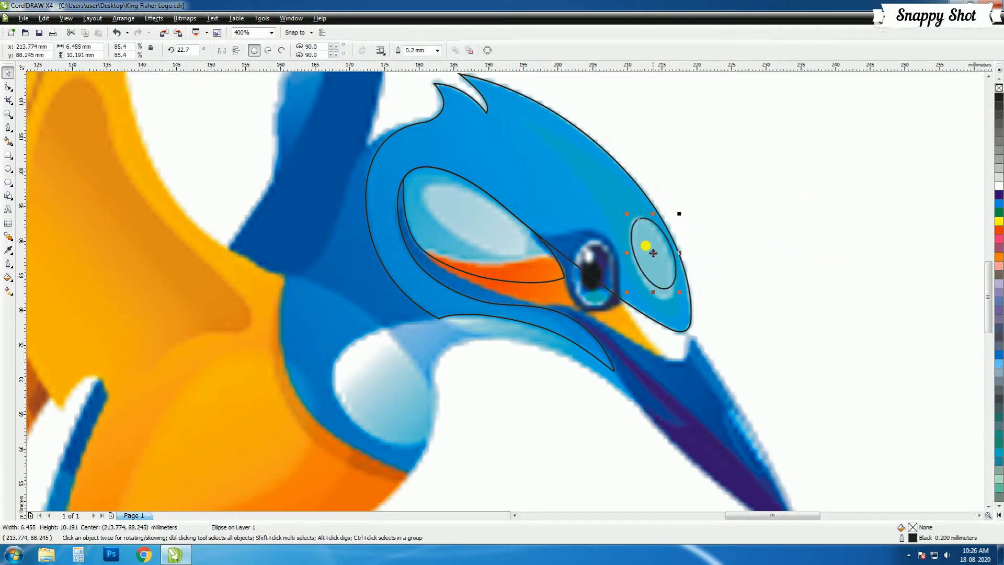
Fit the forehead ellipse to the pale oval patch by fine-tuning its position, height and rotation
{"action": "scroll", "coordinate": [656, 273], "scroll_direction": "up", "scroll_amount": 1}
{"action": "left_click_drag", "start_coordinate": [548, 248], "coordinate": [539, 248]}
{"action": "left_click_drag", "start_coordinate": [539, 323], "coordinate": [542, 348]}
{"action": "left_click", "coordinate": [514, 273]}
{"action": "left_click_drag", "start_coordinate": [549, 176], "coordinate": [583, 191]}
{"action": "left_click", "coordinate": [524, 255]}
{"action": "left_click_drag", "start_coordinate": [542, 261], "coordinate": [534, 261]}
{"action": "left_click", "coordinate": [510, 270]}
{"action": "left_click_drag", "start_coordinate": [534, 346], "coordinate": [558, 321]}
{"action": "left_click", "coordinate": [702, 265]}
Duplicate the forehead ellipse onto the pale highlight of the cheek patch and enlarge the copy
{"action": "scroll", "coordinate": [426, 310], "scroll_direction": "down", "scroll_amount": 1}
{"action": "key", "text": "Escape"}
{"action": "left_click", "coordinate": [458, 297]}
{"action": "left_click_drag", "start_coordinate": [458, 297], "coordinate": [281, 254]}
{"action": "right_click", "coordinate": [281, 254]}
{"action": "scroll", "coordinate": [286, 258], "scroll_direction": "up", "scroll_amount": 1}
{"action": "left_click", "coordinate": [505, 291]}
{"action": "left_click_drag", "start_coordinate": [547, 339], "coordinate": [612, 339]}
Rotate the cheek ellipse to 65.3° and nudge it into alignment with the highlight
{"action": "left_click", "coordinate": [544, 286]}
{"action": "left_click_drag", "start_coordinate": [420, 198], "coordinate": [399, 187]}
{"action": "left_click", "coordinate": [604, 321]}
{"action": "key", "text": "Left"}
{"action": "key", "text": "Left"}
{"action": "key", "text": "Down"}
{"action": "key", "text": "Down"}
{"action": "key", "text": "Up"}
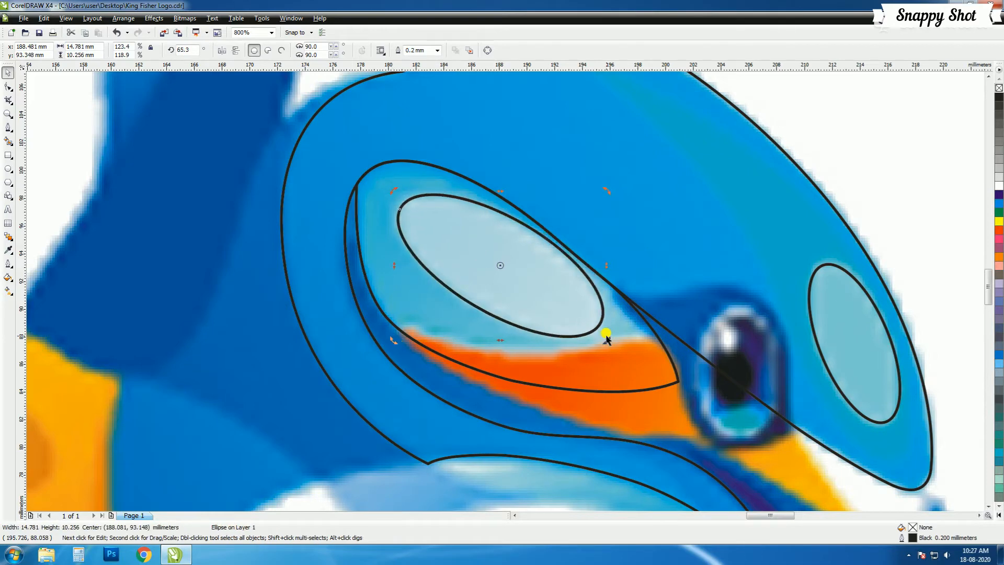
Trace the upper edge of the orange stripe with the Pen tool, through the eye and along the yellow patch's front edge
{"action": "scroll", "coordinate": [624, 312], "scroll_direction": "down", "scroll_amount": 1}
{"action": "left_click", "coordinate": [483, 338]}
{"action": "scroll", "coordinate": [519, 361], "scroll_direction": "up", "scroll_amount": 1}
{"action": "key", "text": "F5"}
{"action": "left_click", "coordinate": [267, 205]}
{"action": "left_click_drag", "start_coordinate": [436, 228], "coordinate": [519, 215]}
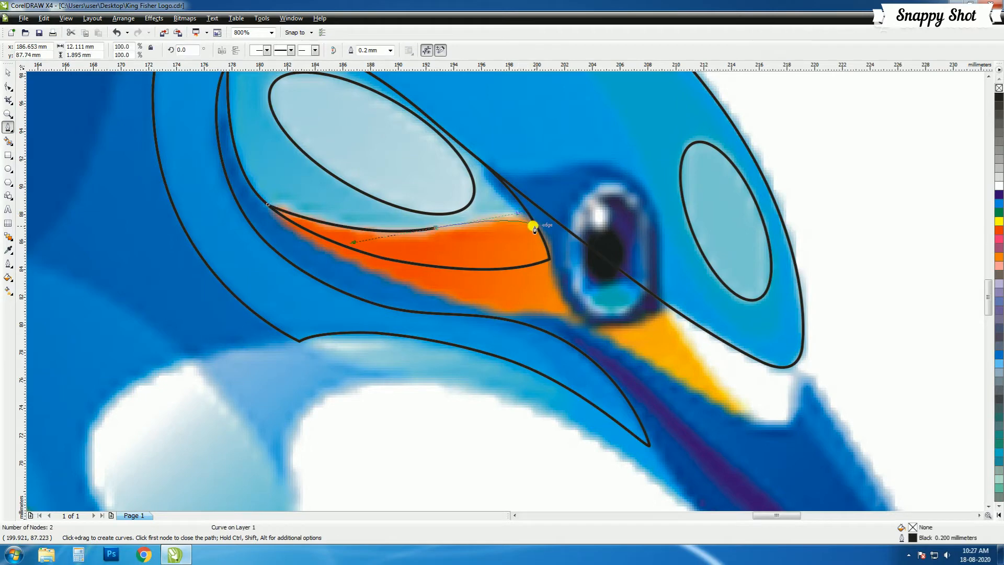
{"action": "left_click", "coordinate": [570, 231]}
{"action": "left_click", "coordinate": [660, 300]}
{"action": "left_click_drag", "start_coordinate": [749, 411], "coordinate": [804, 456]}
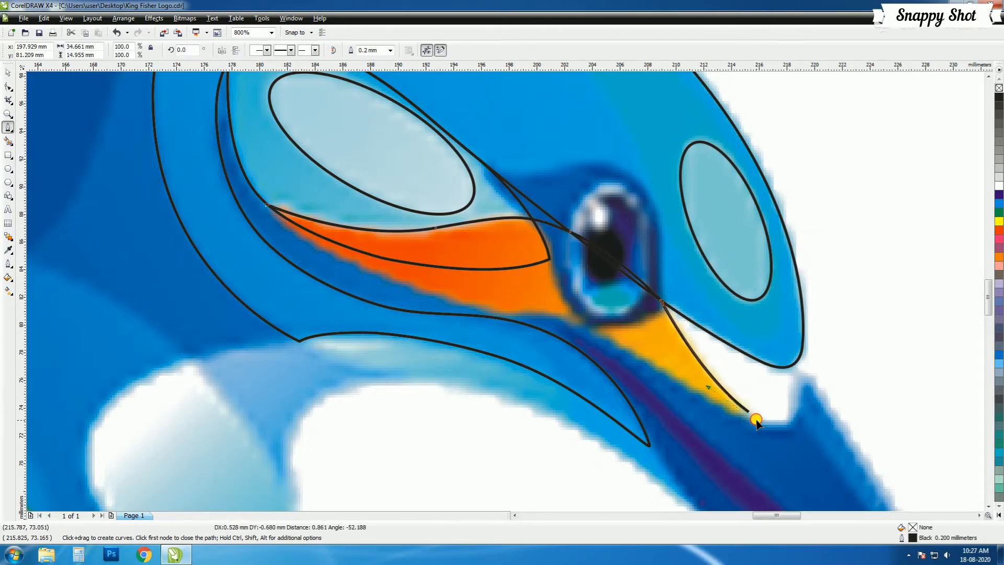
Close the orange stripe shape with a loose lower path running below the yellow patch and stripe to its rear tip
{"action": "left_click_drag", "start_coordinate": [586, 339], "coordinate": [473, 263]}
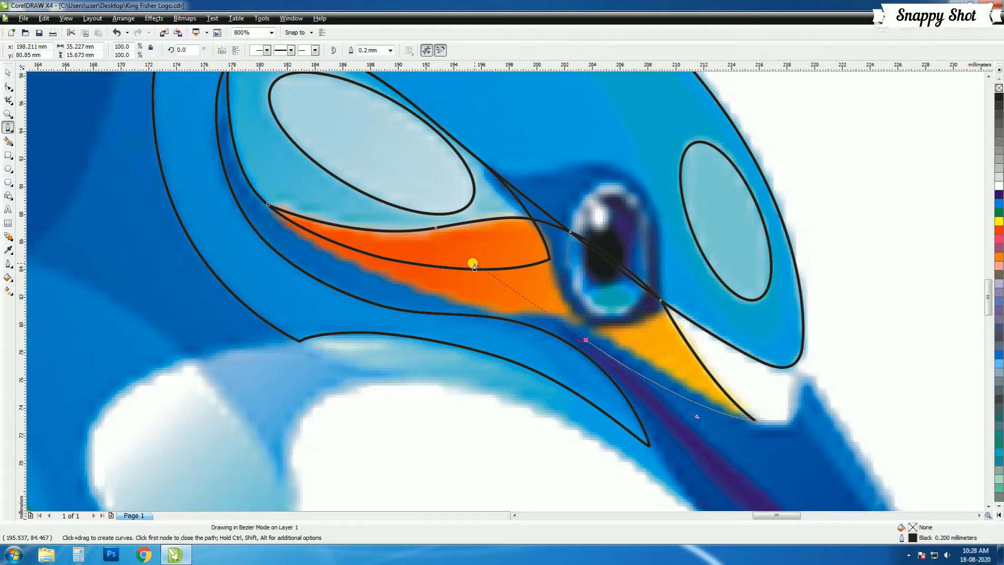
{"action": "left_click", "coordinate": [460, 315]}
{"action": "left_click", "coordinate": [315, 264]}
{"action": "left_click", "coordinate": [265, 206]}
{"action": "left_click", "coordinate": [8, 73]}
{"action": "scroll", "coordinate": [334, 323], "scroll_direction": "down", "scroll_amount": 1}
{"action": "scroll", "coordinate": [274, 350], "scroll_direction": "up", "scroll_amount": 1}
{"action": "left_click", "coordinate": [754, 325]}
{"action": "left_click", "coordinate": [503, 277]}
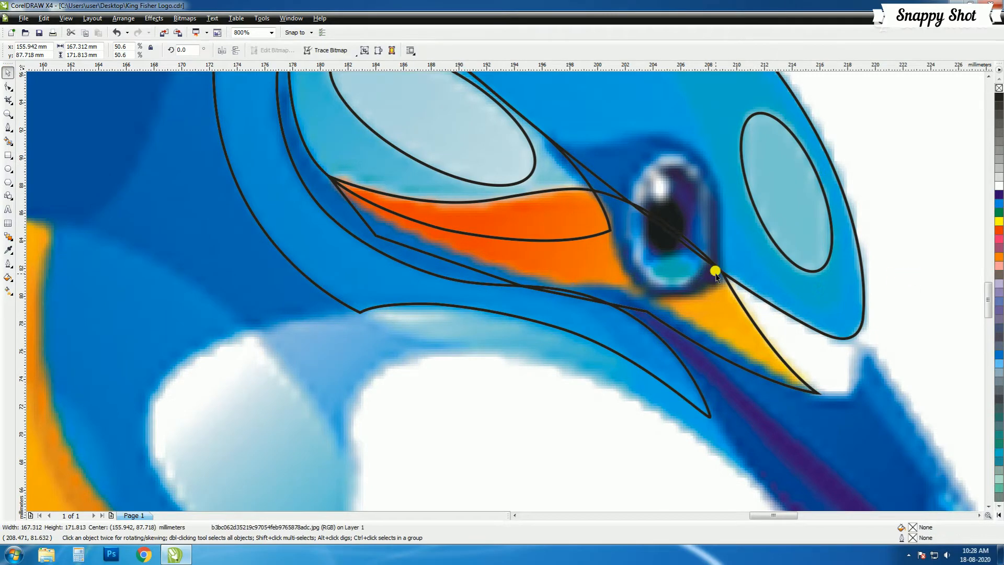
Begin the beak outline with the Pen tool at its upper rear tip, curving along the white notch to the yellow patch's lower edge
{"action": "scroll", "coordinate": [672, 347], "scroll_direction": "down", "scroll_amount": 1}
{"action": "key", "text": "space"}
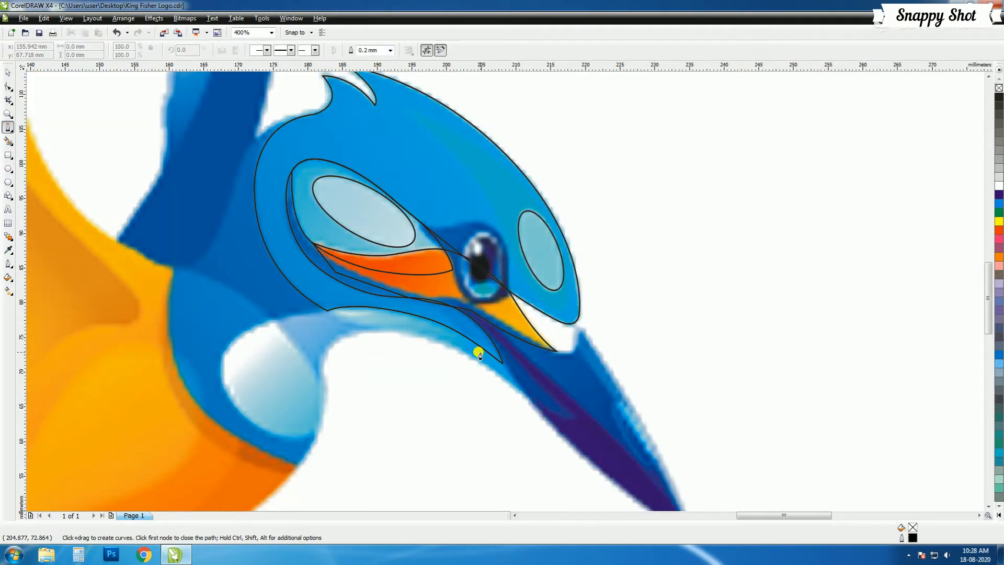
{"action": "scroll", "coordinate": [576, 327], "scroll_direction": "up", "scroll_amount": 1}
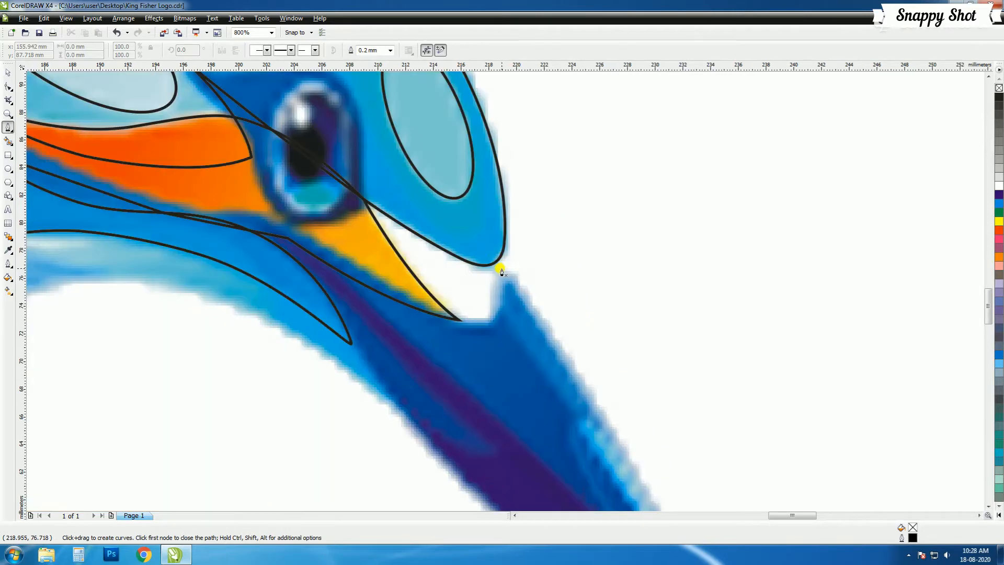
{"action": "left_click_drag", "start_coordinate": [490, 322], "coordinate": [478, 331]}
{"action": "key", "text": "ctrl+z"}
{"action": "left_click_drag", "start_coordinate": [458, 321], "coordinate": [401, 299]}
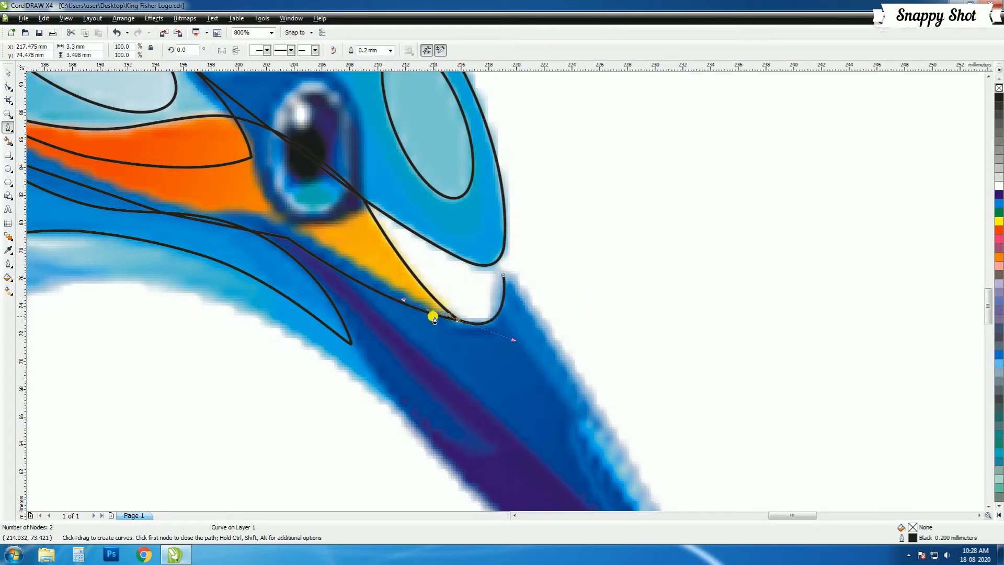
{"action": "left_click", "coordinate": [377, 290]}
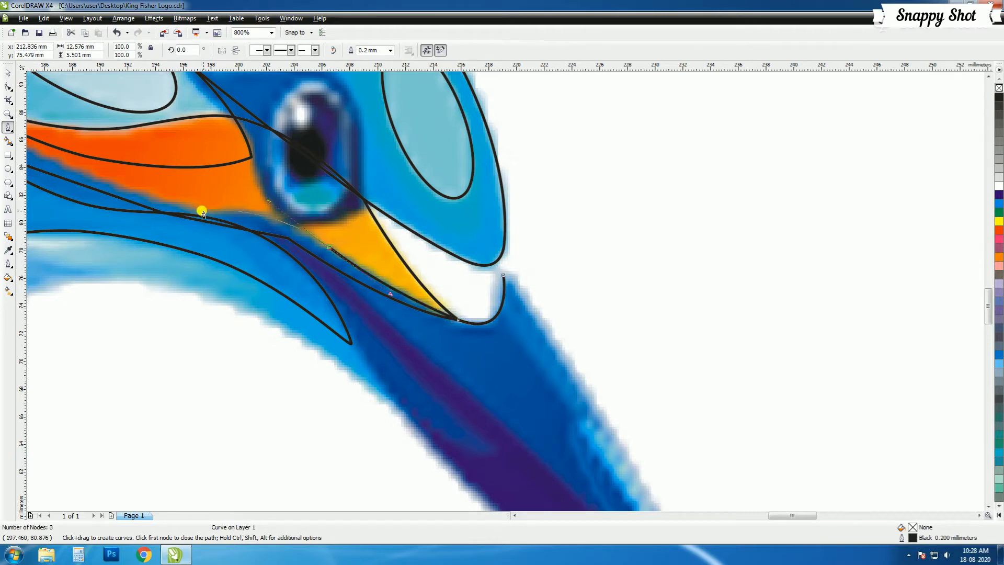
Continue the beak outline along the lower edge of the yellow patch and orange stripe to the stripe's rear tip
{"action": "scroll", "coordinate": [327, 248], "scroll_direction": "down", "scroll_amount": 1}
{"action": "scroll", "coordinate": [505, 296], "scroll_direction": "up", "scroll_amount": 1}
{"action": "left_click_drag", "start_coordinate": [493, 260], "coordinate": [423, 260]}
{"action": "left_click", "coordinate": [492, 259], "text": "alt"}
{"action": "scroll", "coordinate": [492, 259], "scroll_direction": "down", "scroll_amount": 1}
{"action": "scroll", "coordinate": [443, 280], "scroll_direction": "up", "scroll_amount": 1}
{"action": "left_click", "coordinate": [443, 254]}
{"action": "left_click_drag", "start_coordinate": [350, 155], "coordinate": [334, 145]}
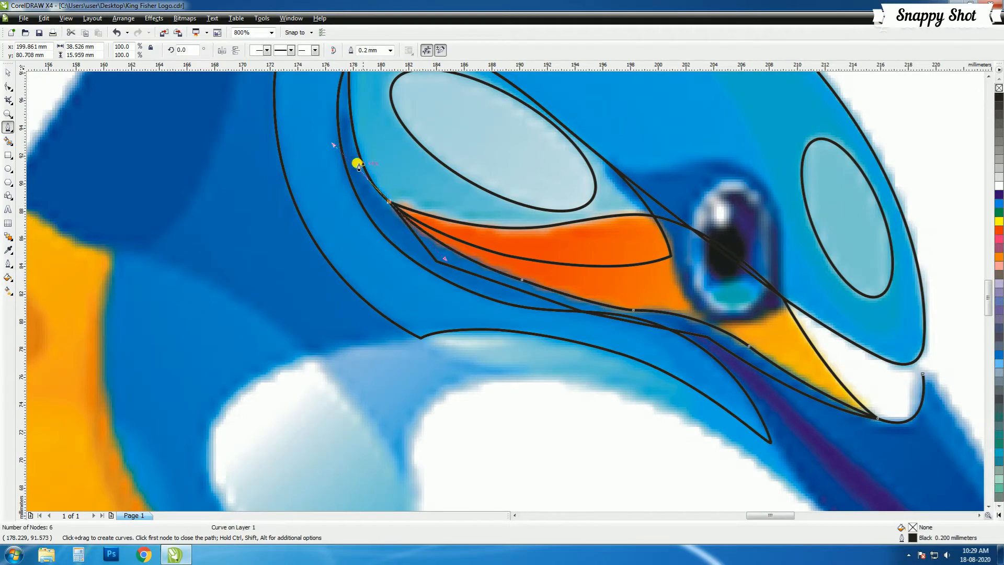
Extend the beak outline up to the cheek patch's rear corner and loosely back through the blue head band to its lower front tip
{"action": "scroll", "coordinate": [381, 229], "scroll_direction": "down", "scroll_amount": 1}
{"action": "scroll", "coordinate": [504, 292], "scroll_direction": "up", "scroll_amount": 1}
{"action": "scroll", "coordinate": [503, 291], "scroll_direction": "down", "scroll_amount": 1}
{"action": "scroll", "coordinate": [505, 263], "scroll_direction": "up", "scroll_amount": 1}
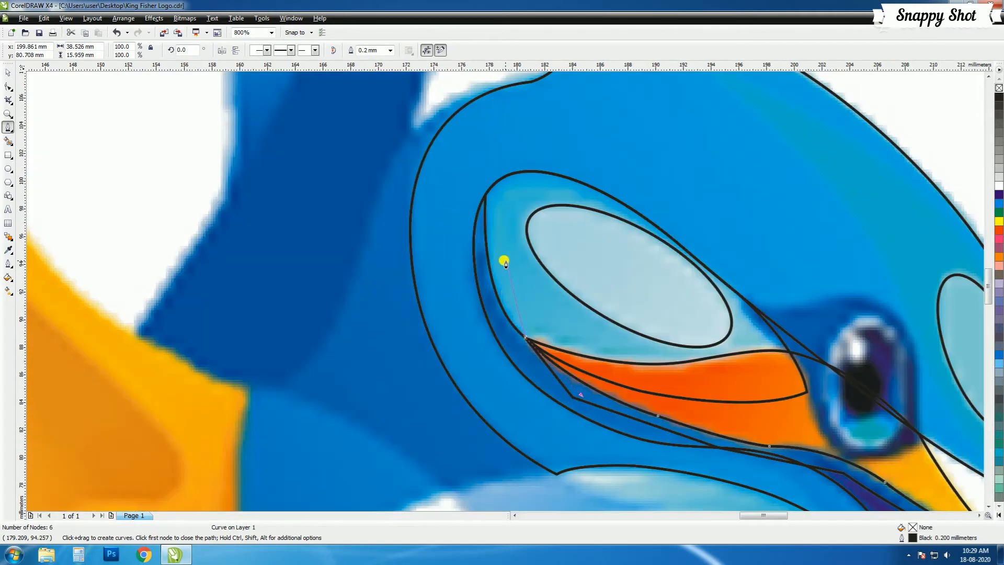
{"action": "left_click", "coordinate": [485, 196]}
{"action": "left_click", "coordinate": [465, 225]}
{"action": "left_click", "coordinate": [467, 358]}
{"action": "left_click", "coordinate": [526, 413]}
{"action": "left_click", "coordinate": [609, 448]}
{"action": "scroll", "coordinate": [772, 492], "scroll_direction": "down", "scroll_amount": 1}
{"action": "scroll", "coordinate": [505, 291], "scroll_direction": "up", "scroll_amount": 1}
{"action": "left_click", "coordinate": [505, 275]}
{"action": "scroll", "coordinate": [503, 290], "scroll_direction": "up", "scroll_amount": 1}
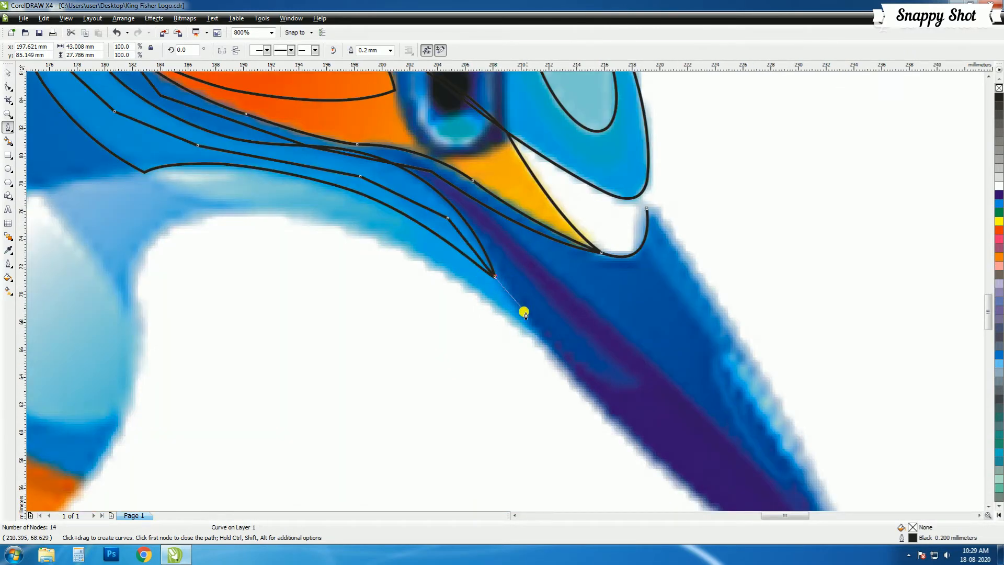
Trace the beak's lower edge to its tip and its upper edge back to the start, closing the beak outline
{"action": "scroll", "coordinate": [520, 298], "scroll_direction": "down", "scroll_amount": 2}
{"action": "left_click_drag", "start_coordinate": [527, 311], "coordinate": [579, 350]}
{"action": "left_click", "coordinate": [613, 378]}
{"action": "left_click_drag", "start_coordinate": [545, 237], "coordinate": [494, 143]}
{"action": "left_click", "coordinate": [482, 152]}
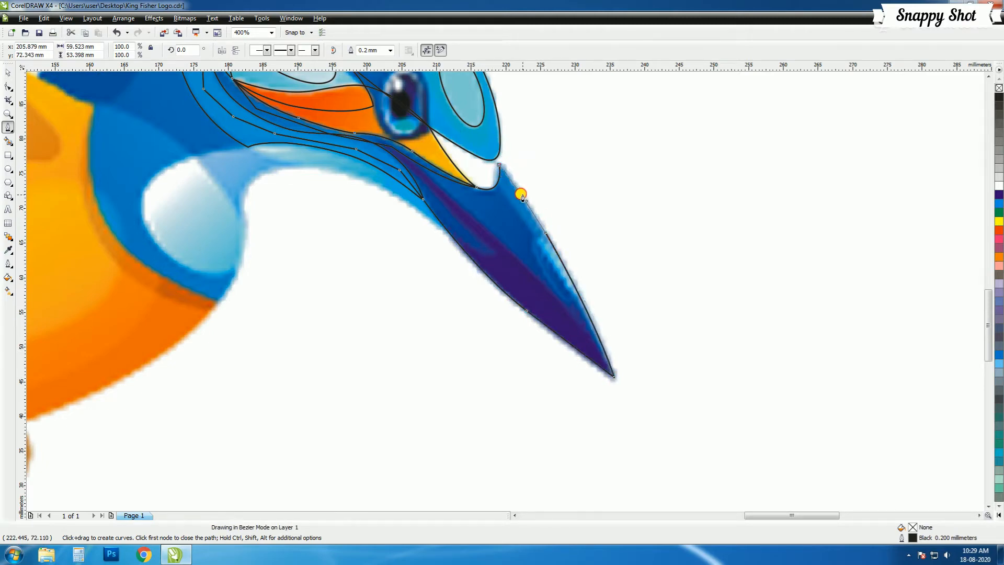
{"action": "left_click_drag", "start_coordinate": [520, 192], "coordinate": [522, 196]}
{"action": "scroll", "coordinate": [521, 204], "scroll_direction": "down", "scroll_amount": 1}
{"action": "scroll", "coordinate": [391, 267], "scroll_direction": "up", "scroll_amount": 1}
Simplify the head outline and beak shape together to trim away the loose overlap inside the head band
{"action": "left_click", "coordinate": [8, 73]}
{"action": "left_click", "coordinate": [447, 284]}
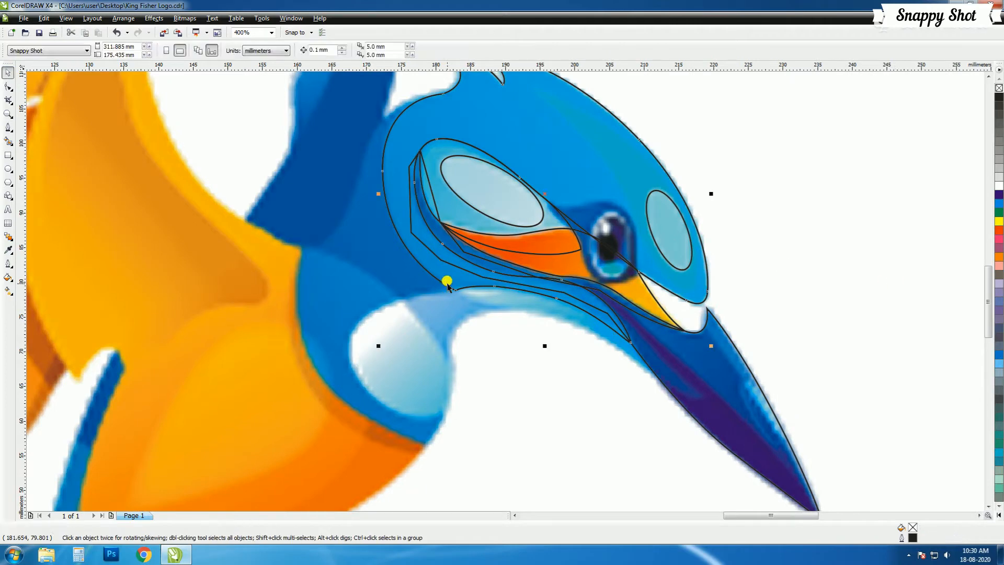
{"action": "left_click", "coordinate": [822, 270]}
{"action": "left_click", "coordinate": [448, 287]}
{"action": "left_click", "coordinate": [704, 375], "text": "shift"}
{"action": "left_click", "coordinate": [359, 53]}
{"action": "key", "text": "Escape"}
{"action": "left_click", "coordinate": [566, 230]}
Simplify the beak and orange stripe shapes together to trim the stripe's loose lower path
{"action": "left_click", "coordinate": [731, 359]}
{"action": "left_click", "coordinate": [336, 100], "text": "shift"}
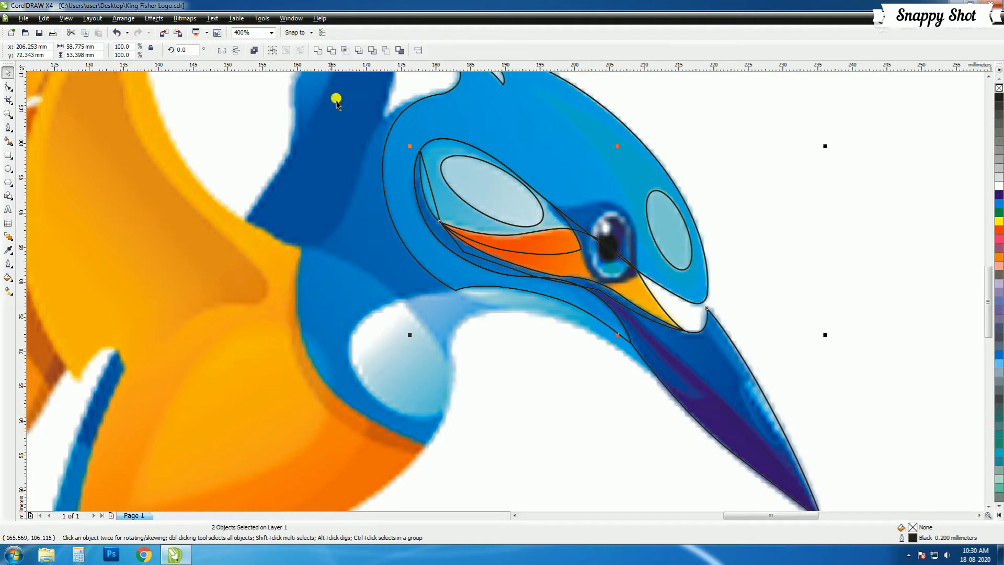
{"action": "left_click", "coordinate": [360, 51]}
{"action": "left_click", "coordinate": [869, 240]}
{"action": "scroll", "coordinate": [571, 282], "scroll_direction": "up", "scroll_amount": 1}
{"action": "left_click_drag", "start_coordinate": [578, 249], "coordinate": [587, 238]}
{"action": "key", "text": "ctrl+z"}
{"action": "left_click", "coordinate": [569, 338]}
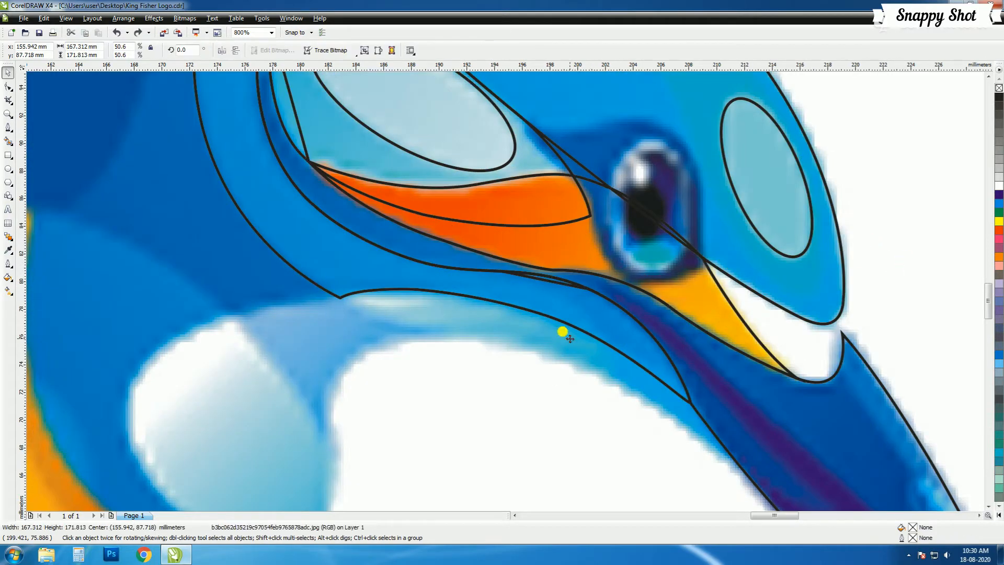
Simplify the head outline and orange stripe together to remove their overlap
{"action": "scroll", "coordinate": [924, 209], "scroll_direction": "down", "scroll_amount": 1}
{"action": "left_click", "coordinate": [732, 251]}
{"action": "left_click", "coordinate": [343, 351]}
{"action": "left_click", "coordinate": [375, 336], "text": "shift"}
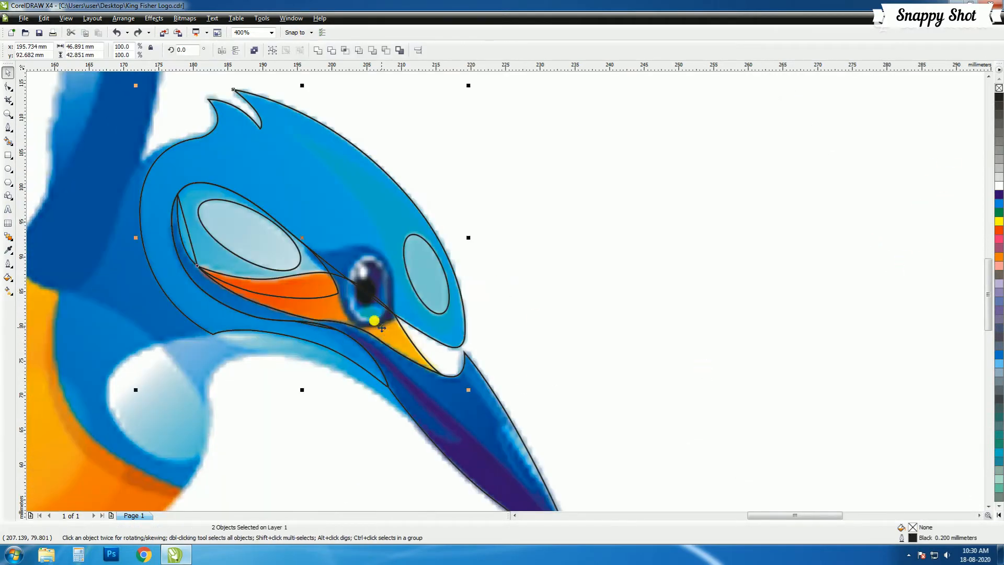
{"action": "left_click", "coordinate": [358, 51]}
{"action": "left_click", "coordinate": [663, 309]}
Try to trim the overlap between the beak shape and the cheek patch
{"action": "left_click", "coordinate": [187, 235]}
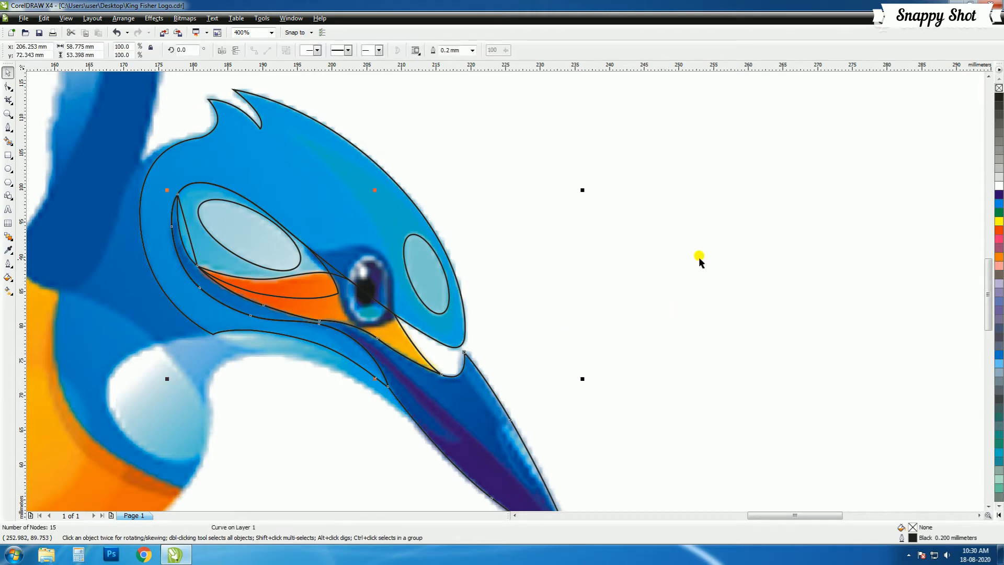
{"action": "left_click", "coordinate": [219, 189], "text": "shift"}
{"action": "key", "text": "ctrl+z"}
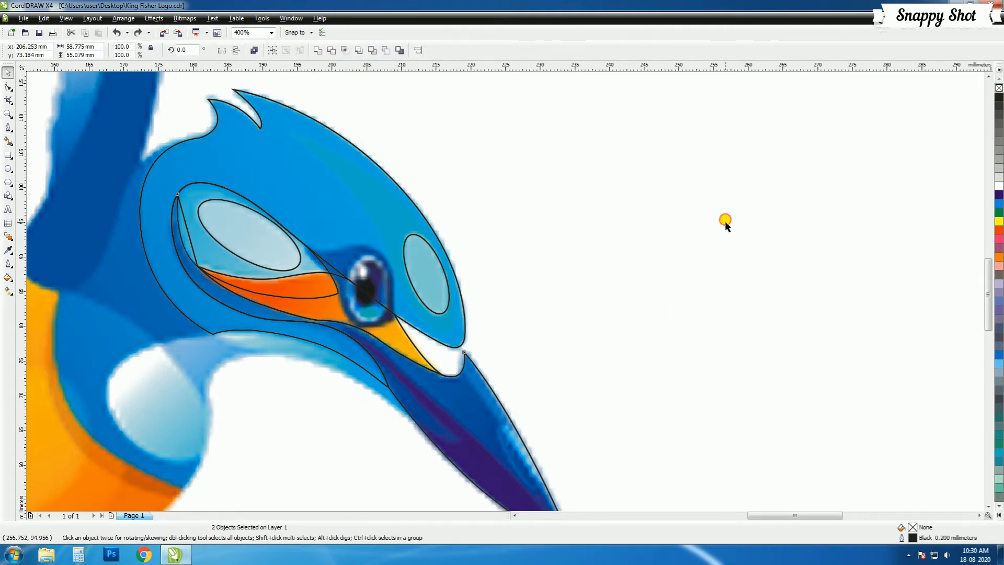
{"action": "left_click", "coordinate": [725, 219]}
{"action": "left_click_drag", "start_coordinate": [188, 230], "coordinate": [180, 238]}
{"action": "key", "text": "ctrl+z"}
{"action": "left_click", "coordinate": [551, 216]}
{"action": "left_click", "coordinate": [209, 192]}
{"action": "left_click", "coordinate": [212, 202]}
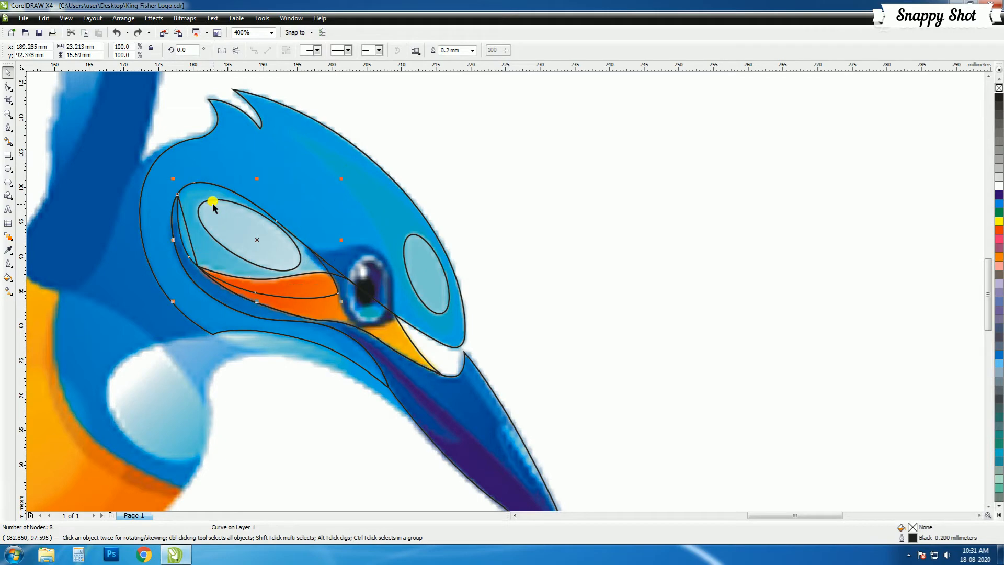
{"action": "left_click", "coordinate": [214, 295], "text": "shift"}
{"action": "left_click", "coordinate": [365, 51]}
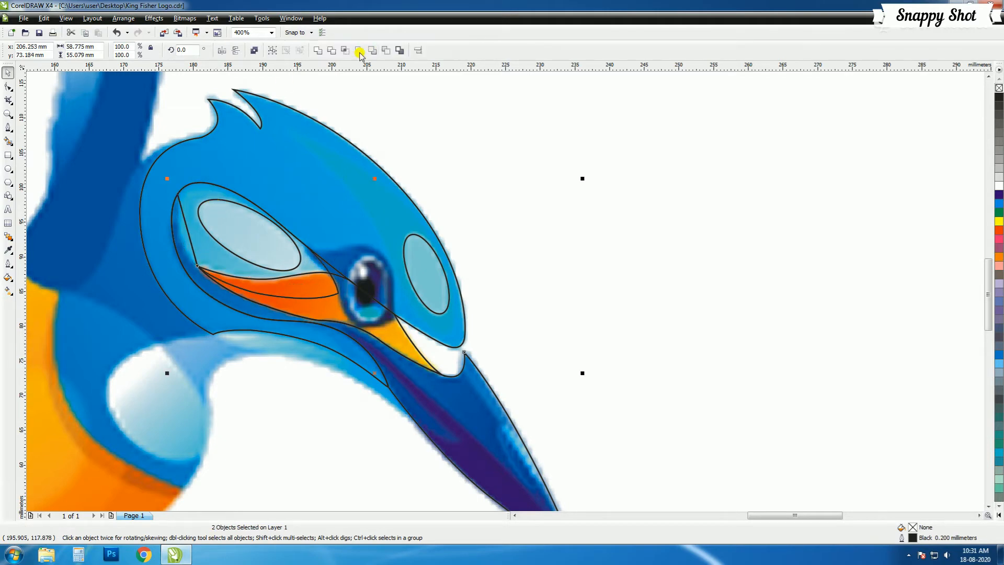
Simplify the beak shape and cheek patch together to remove the beak's straight edge crossing the patch
{"action": "left_click", "coordinate": [159, 205]}
{"action": "left_click", "coordinate": [190, 187]}
{"action": "scroll", "coordinate": [504, 281], "scroll_direction": "up", "scroll_amount": 1}
{"action": "scroll", "coordinate": [507, 287], "scroll_direction": "down", "scroll_amount": 1}
{"action": "scroll", "coordinate": [505, 292], "scroll_direction": "up", "scroll_amount": 1}
{"action": "left_click", "coordinate": [492, 337]}
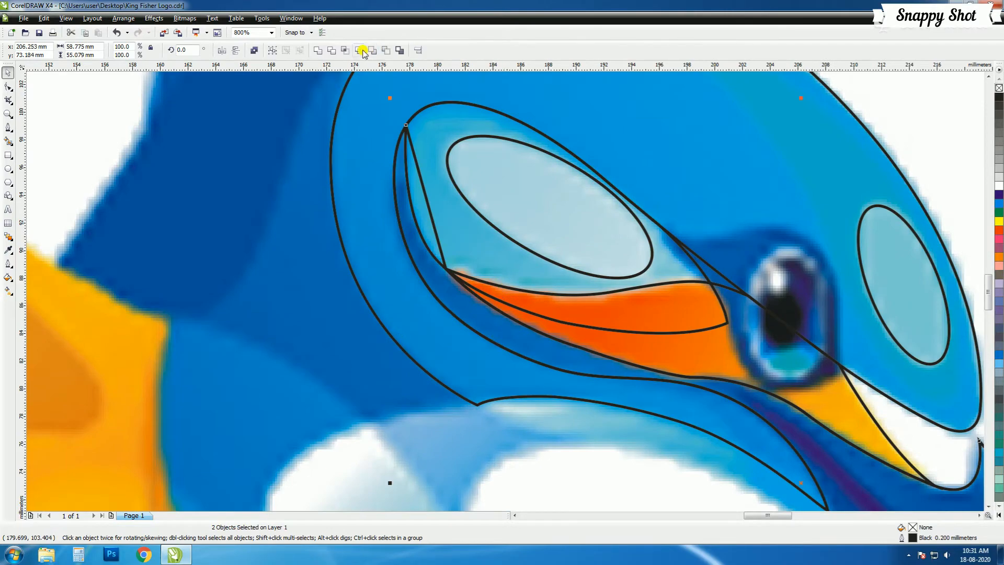
{"action": "scroll", "coordinate": [769, 283], "scroll_direction": "down", "scroll_amount": 3}
{"action": "scroll", "coordinate": [359, 182], "scroll_direction": "up", "scroll_amount": 2}
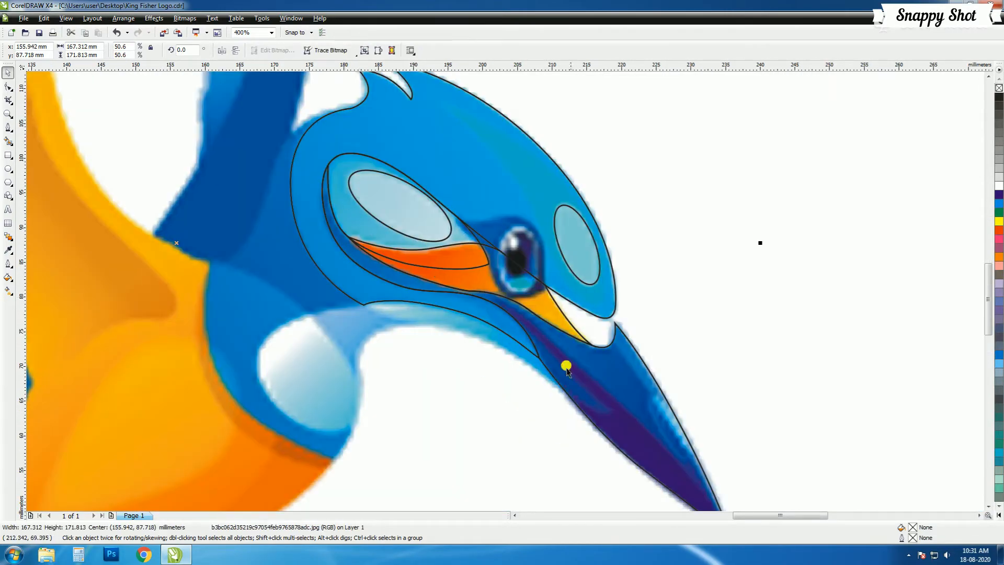
Trace the purple area's upper edge with the Pen tool from the beak's rear point, adding a small hooked notch near the tip
{"action": "left_click", "coordinate": [823, 323]}
{"action": "scroll", "coordinate": [591, 289], "scroll_direction": "down", "scroll_amount": 1}
{"action": "scroll", "coordinate": [522, 345], "scroll_direction": "up", "scroll_amount": 1}
{"action": "left_click", "coordinate": [8, 128]}
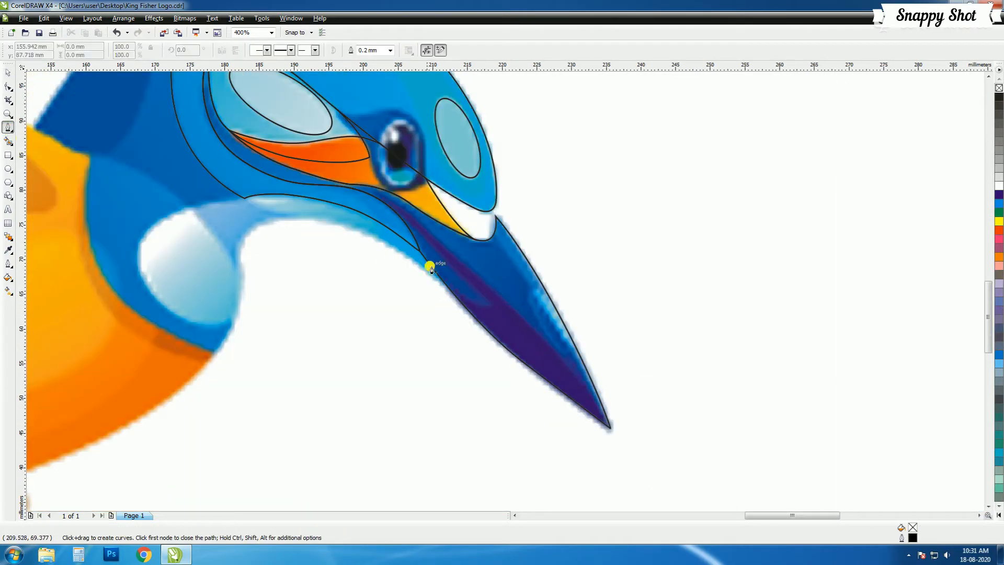
{"action": "scroll", "coordinate": [369, 190], "scroll_direction": "up", "scroll_amount": 2}
{"action": "left_click", "coordinate": [532, 289]}
{"action": "scroll", "coordinate": [605, 363], "scroll_direction": "down", "scroll_amount": 2}
{"action": "left_click_drag", "start_coordinate": [599, 365], "coordinate": [660, 430]}
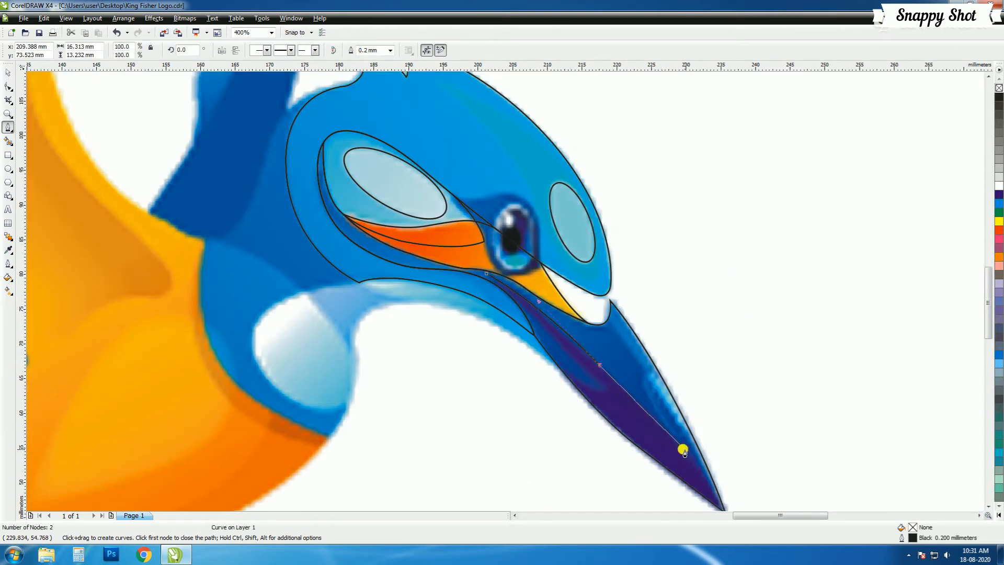
{"action": "scroll", "coordinate": [699, 470], "scroll_direction": "up", "scroll_amount": 1}
{"action": "mouse_move", "coordinate": [459, 236]}
{"action": "left_mouse_down"}
{"action": "mouse_move", "coordinate": [495, 280]}
{"action": "mouse_move", "coordinate": [440, 194]}
{"action": "left_mouse_up"}
{"action": "left_click", "coordinate": [469, 231], "text": "alt"}
{"action": "left_click_drag", "start_coordinate": [554, 376], "coordinate": [630, 480]}
{"action": "left_click", "coordinate": [553, 314]}
Run a loose path below the beak, trace around the blue lobe inside the purple area and close the shape
{"action": "scroll", "coordinate": [495, 280], "scroll_direction": "down", "scroll_amount": 2}
{"action": "scroll", "coordinate": [505, 294], "scroll_direction": "up", "scroll_amount": 2}
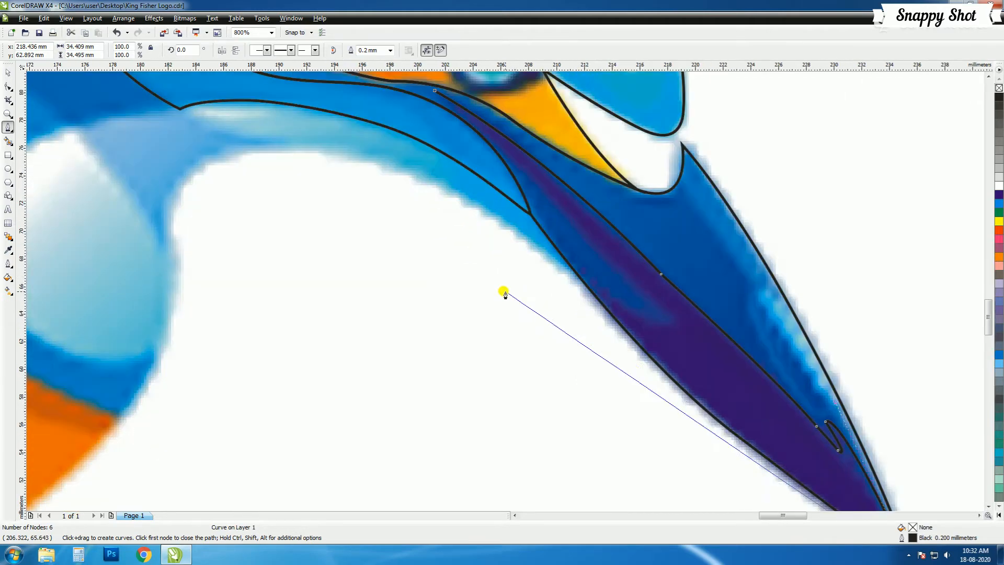
{"action": "left_click", "coordinate": [634, 417]}
{"action": "left_click", "coordinate": [532, 267]}
{"action": "left_click", "coordinate": [550, 241]}
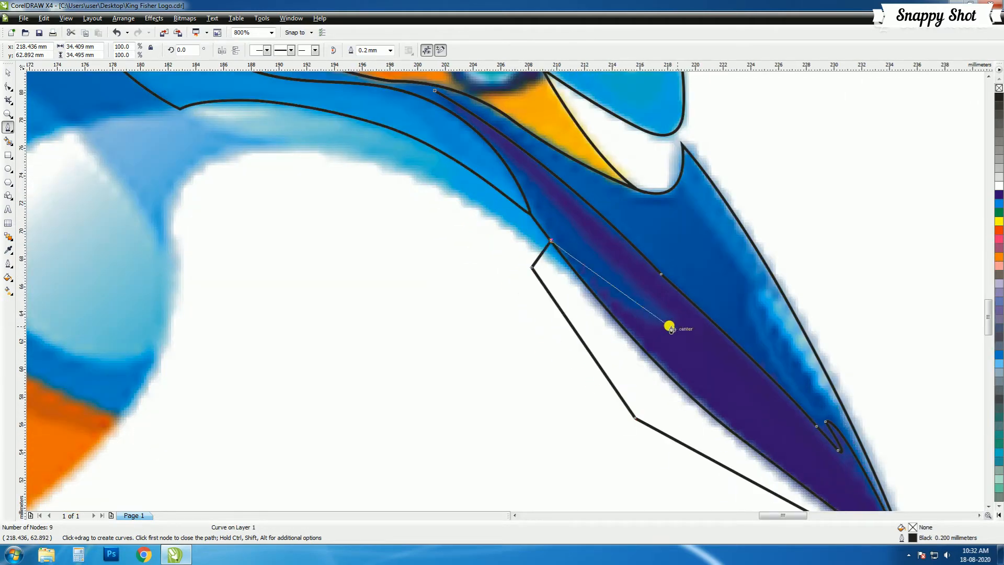
{"action": "mouse_move", "coordinate": [672, 328]}
{"action": "left_mouse_down"}
{"action": "mouse_move", "coordinate": [713, 331]}
{"action": "mouse_move", "coordinate": [670, 330]}
{"action": "mouse_move", "coordinate": [659, 312]}
{"action": "left_mouse_up"}
{"action": "left_click", "coordinate": [435, 90]}
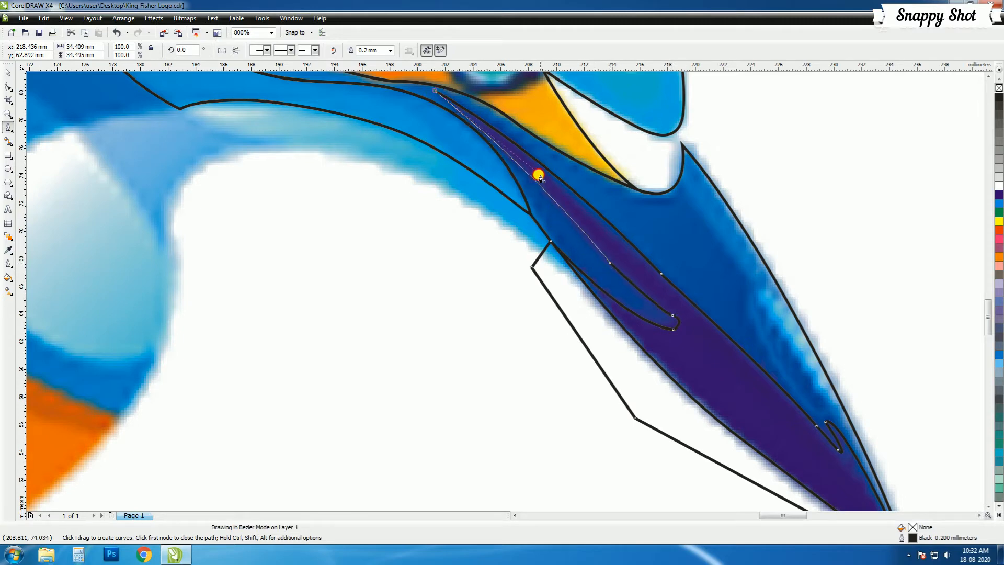
Reshape the purple shape's upper edge with the Shape tool and round the end of the curve around the blue lobe
{"action": "key", "text": "F10"}
{"action": "double_click", "coordinate": [575, 198]}
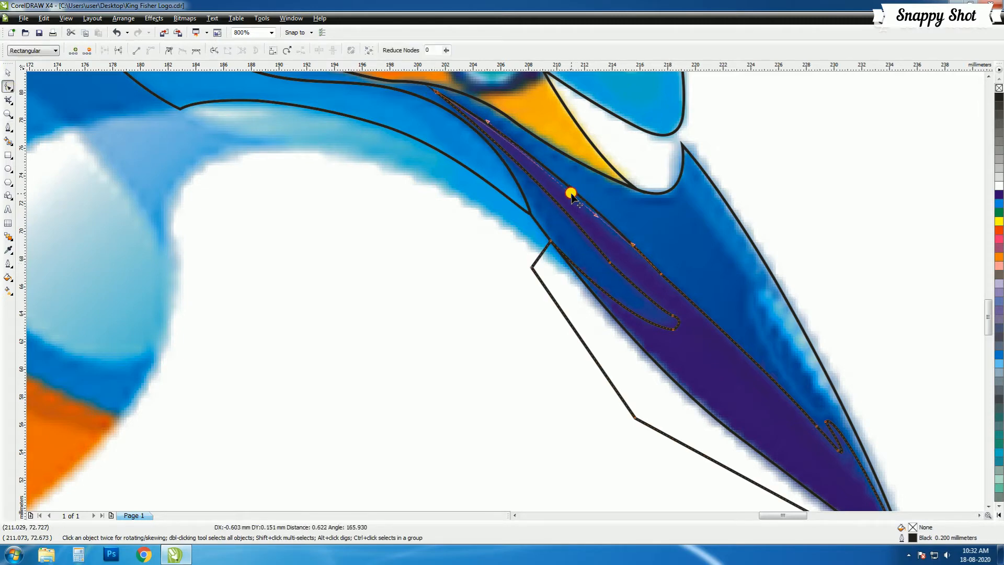
{"action": "scroll", "coordinate": [666, 326], "scroll_direction": "up", "scroll_amount": 2}
{"action": "double_click", "coordinate": [470, 290]}
{"action": "double_click", "coordinate": [535, 273]}
{"action": "double_click", "coordinate": [422, 179]}
{"action": "double_click", "coordinate": [512, 243]}
{"action": "double_click", "coordinate": [514, 299]}
{"action": "left_click_drag", "start_coordinate": [509, 242], "coordinate": [511, 239]}
{"action": "left_click_drag", "start_coordinate": [527, 289], "coordinate": [532, 293]}
{"action": "double_click", "coordinate": [421, 178]}
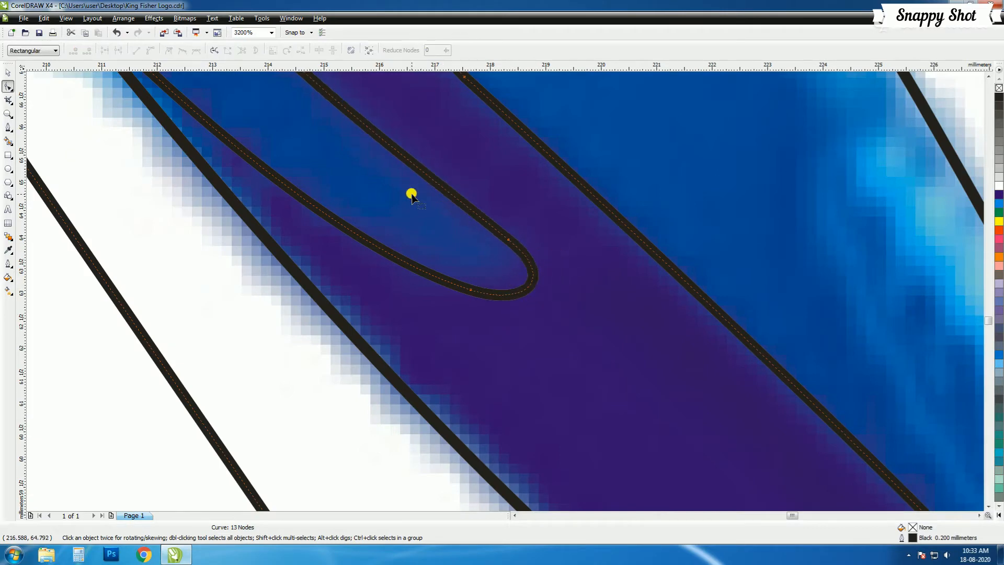
Clean up the nodes along the rest of the purple shape's outline
{"action": "scroll", "coordinate": [416, 191], "scroll_direction": "down", "scroll_amount": 2}
{"action": "scroll", "coordinate": [425, 200], "scroll_direction": "up", "scroll_amount": 1}
{"action": "left_click", "coordinate": [499, 293]}
{"action": "double_click", "coordinate": [500, 293]}
{"action": "left_click_drag", "start_coordinate": [602, 378], "coordinate": [570, 407]}
{"action": "key", "text": "Delete"}
{"action": "scroll", "coordinate": [692, 488], "scroll_direction": "down", "scroll_amount": 1}
{"action": "double_click", "coordinate": [589, 336]}
{"action": "left_click_drag", "start_coordinate": [522, 241], "coordinate": [501, 267]}
{"action": "key", "text": "Delete"}
{"action": "scroll", "coordinate": [500, 269], "scroll_direction": "down", "scroll_amount": 1}
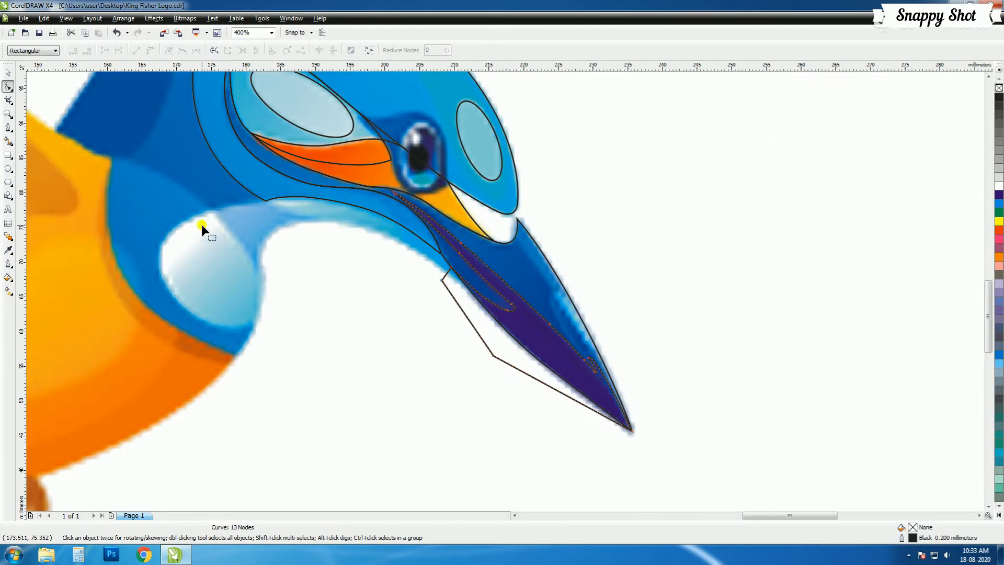
Intersect the purple shape with the beak outline and delete the original loose purple shape
{"action": "left_click", "coordinate": [7, 74]}
{"action": "left_click", "coordinate": [570, 343]}
{"action": "left_click", "coordinate": [695, 329]}
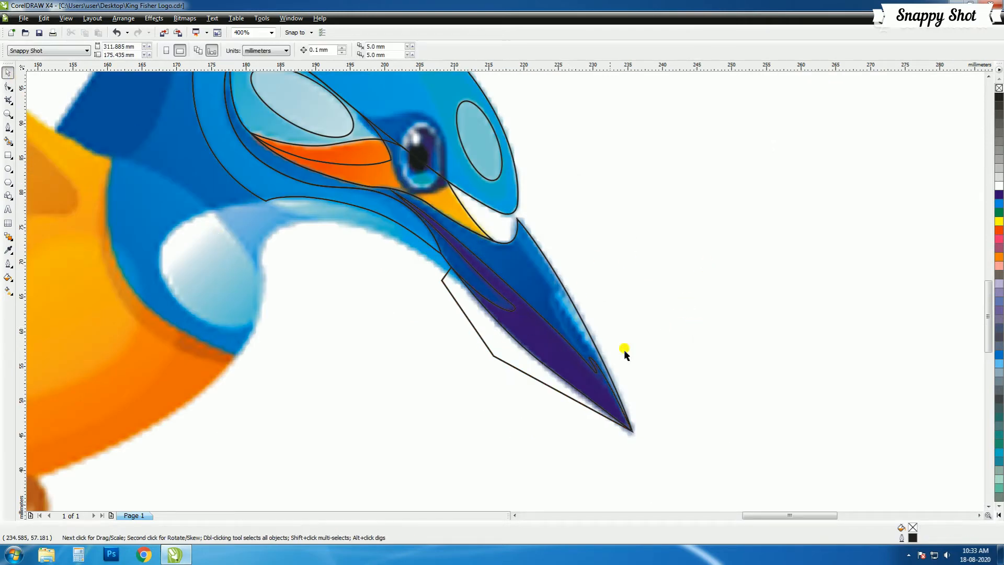
{"action": "left_click", "coordinate": [549, 266]}
{"action": "left_click", "coordinate": [482, 340], "text": "shift"}
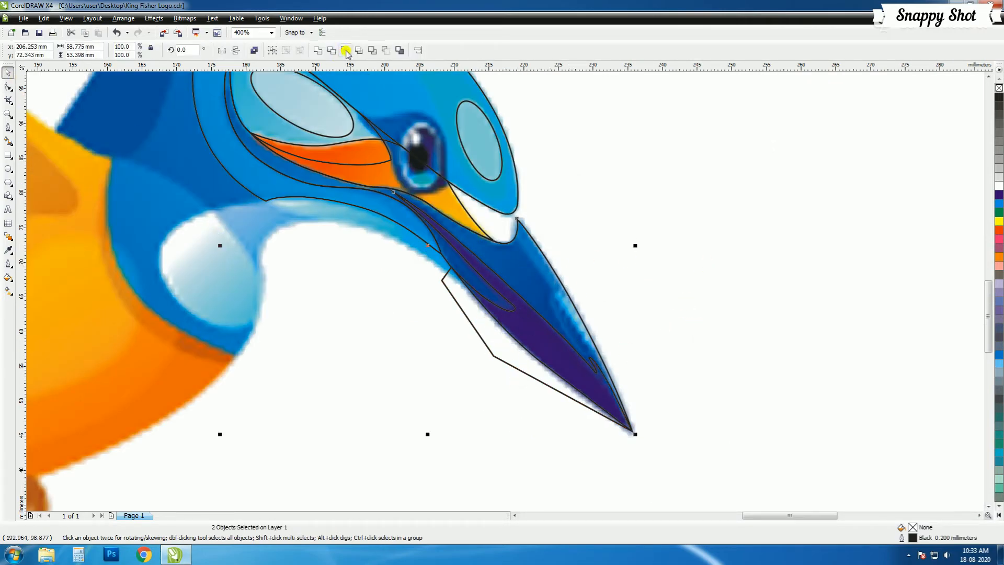
{"action": "left_click", "coordinate": [347, 51]}
{"action": "left_click", "coordinate": [685, 333]}
{"action": "left_click", "coordinate": [549, 386]}
{"action": "key", "text": "Delete"}
{"action": "left_click_drag", "start_coordinate": [566, 354], "coordinate": [556, 377]}
{"action": "key", "text": "ctrl+z"}
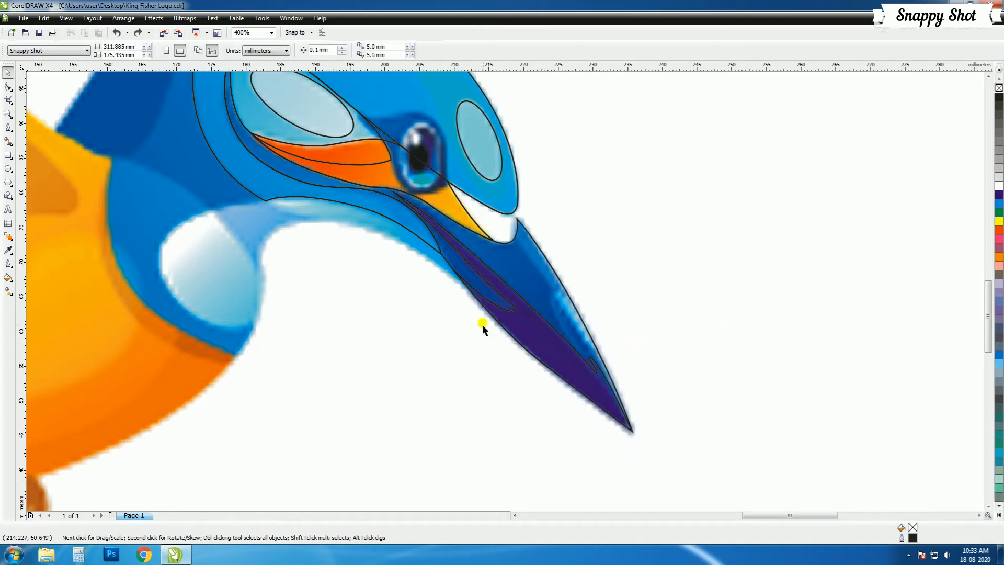
{"action": "left_click", "coordinate": [10, 129]}
{"action": "left_click", "coordinate": [514, 238]}
{"action": "left_click", "coordinate": [8, 73]}
{"action": "key", "text": "Delete"}
{"action": "left_click", "coordinate": [513, 338]}
Trace the dark blue beak area's upper edge with the Pen tool, from the white notch along the light blue highlight toward the tip
{"action": "left_click", "coordinate": [8, 127]}
{"action": "left_click", "coordinate": [552, 290]}
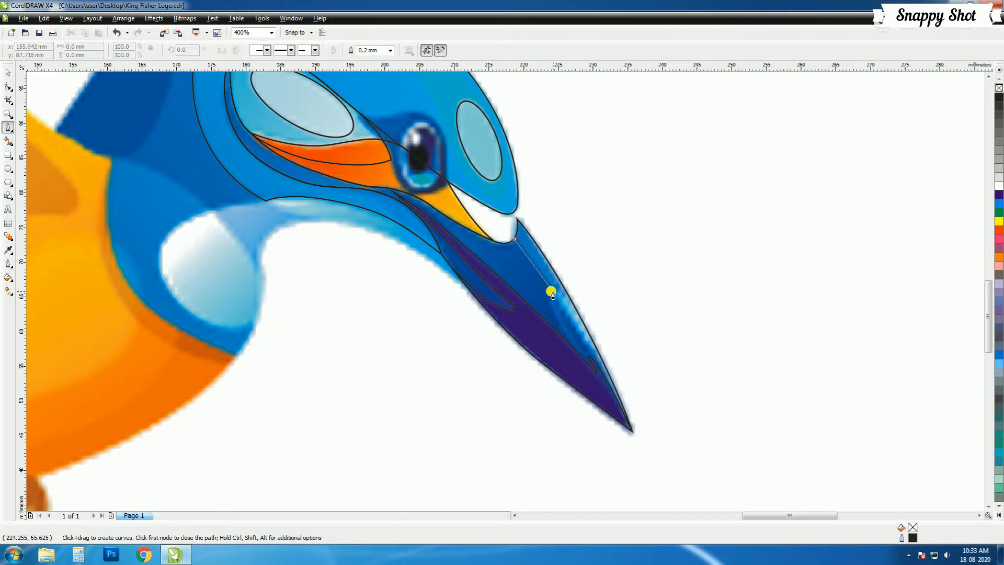
{"action": "scroll", "coordinate": [550, 291], "scroll_direction": "up", "scroll_amount": 1}
{"action": "left_click_drag", "start_coordinate": [562, 324], "coordinate": [577, 352]}
{"action": "left_click_drag", "start_coordinate": [514, 314], "coordinate": [515, 311]}
{"action": "scroll", "coordinate": [523, 321], "scroll_direction": "down", "scroll_amount": 2}
{"action": "scroll", "coordinate": [477, 296], "scroll_direction": "up", "scroll_amount": 2}
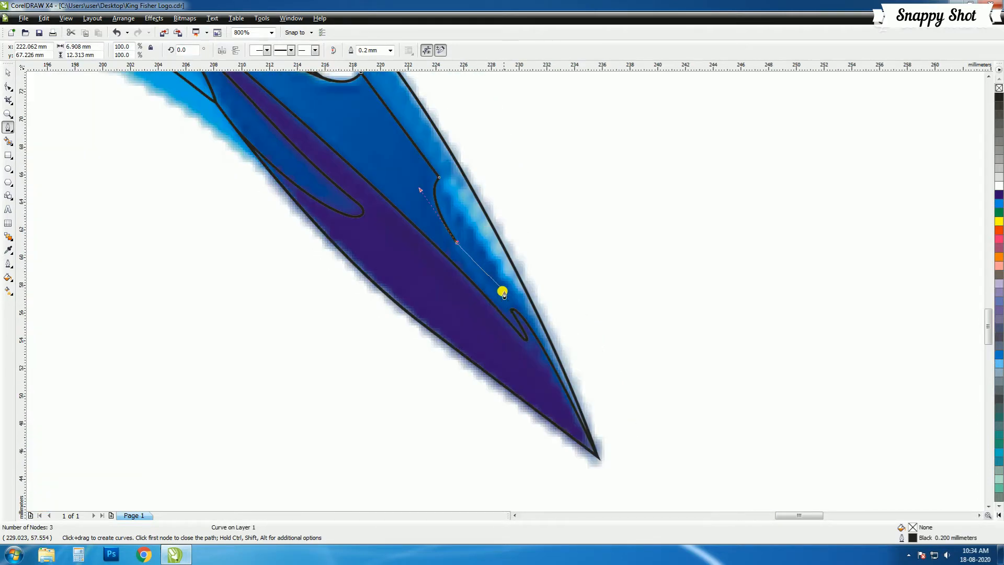
{"action": "left_click_drag", "start_coordinate": [496, 310], "coordinate": [508, 334]}
Continue the dark blue shape back through the purple stripe to the beak's narrow rear point
{"action": "scroll", "coordinate": [496, 313], "scroll_direction": "down", "scroll_amount": 1}
{"action": "left_click_drag", "start_coordinate": [464, 251], "coordinate": [422, 213]}
{"action": "left_click", "coordinate": [376, 164]}
{"action": "scroll", "coordinate": [376, 164], "scroll_direction": "up", "scroll_amount": 2}
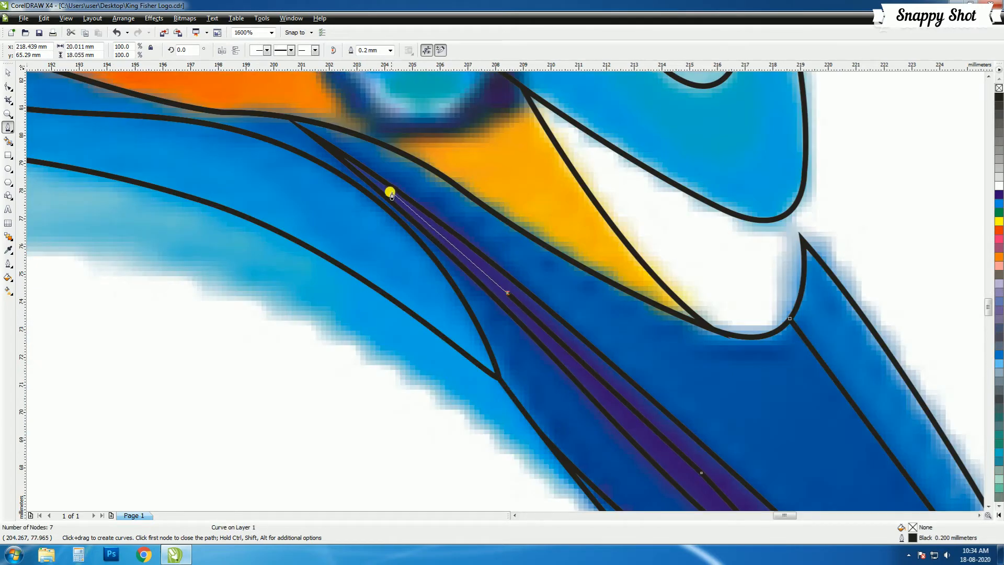
{"action": "left_click", "coordinate": [387, 191]}
{"action": "left_click", "coordinate": [308, 132]}
{"action": "left_click", "coordinate": [288, 117]}
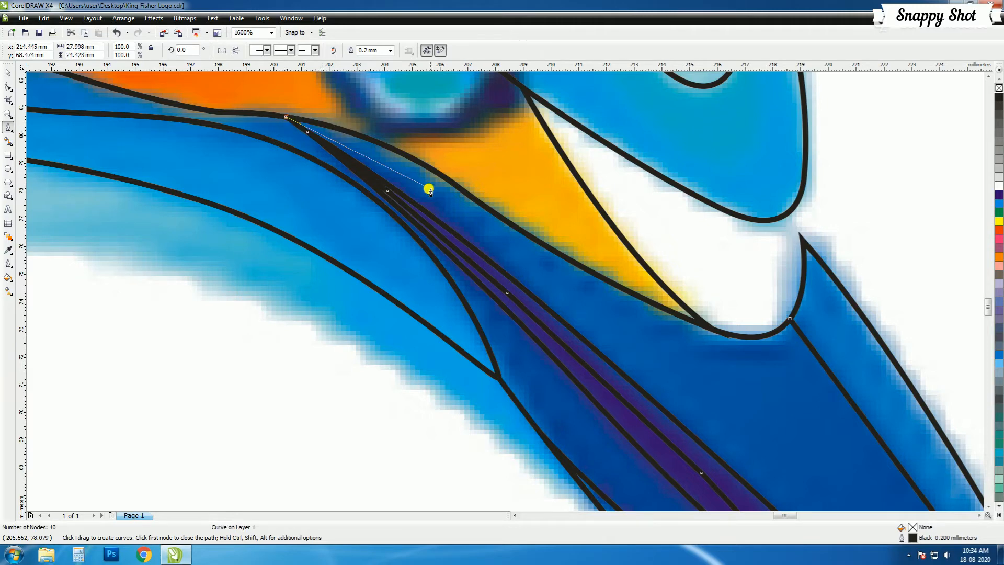
Close the dark blue shape with a loose upper path across the yellow patch and white notch to its starting point
{"action": "scroll", "coordinate": [495, 285], "scroll_direction": "down", "scroll_amount": 2}
{"action": "scroll", "coordinate": [491, 278], "scroll_direction": "up", "scroll_amount": 2}
{"action": "left_click", "coordinate": [176, 86]}
{"action": "left_click", "coordinate": [314, 121]}
{"action": "left_click", "coordinate": [401, 168]}
{"action": "left_click", "coordinate": [503, 253]}
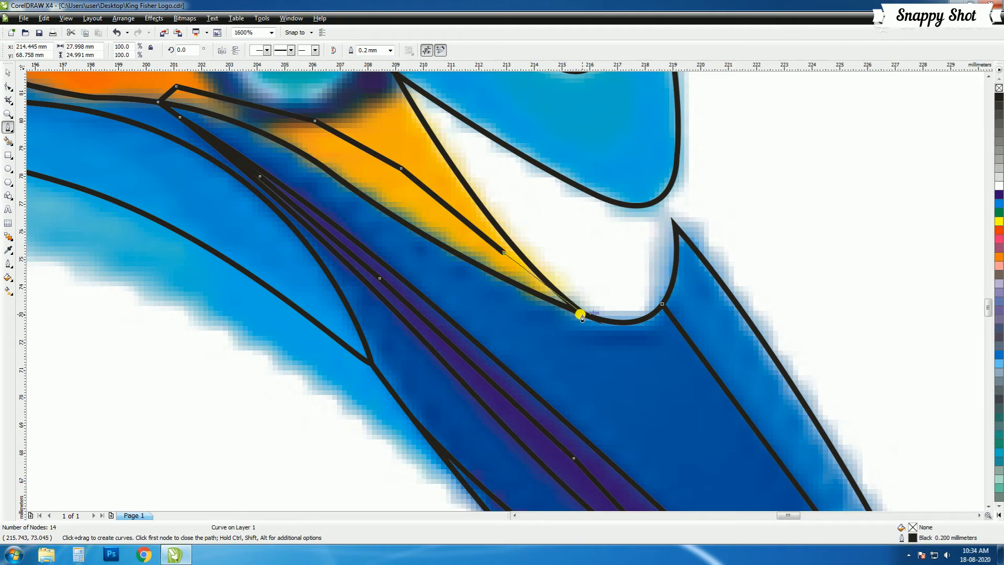
{"action": "left_click", "coordinate": [600, 299]}
{"action": "left_click", "coordinate": [662, 304]}
{"action": "scroll", "coordinate": [563, 343], "scroll_direction": "down", "scroll_amount": 2}
{"action": "key", "text": "space"}
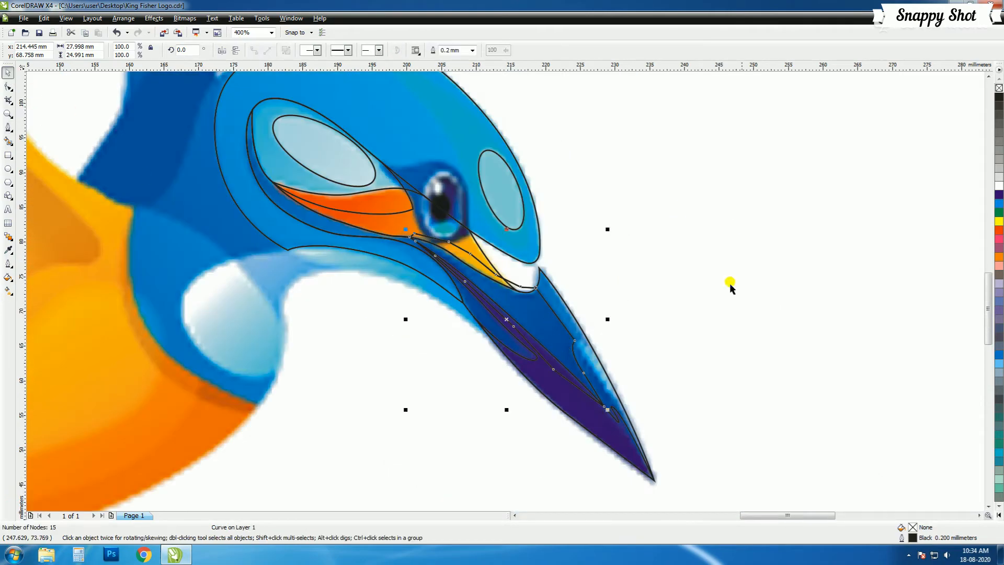
Simplify the dark blue beak shape against the purple shape to remove their overlap along the purple stripe
{"action": "left_click", "coordinate": [730, 285]}
{"action": "scroll", "coordinate": [429, 248], "scroll_direction": "up", "scroll_amount": 1}
{"action": "left_click", "coordinate": [578, 263]}
{"action": "left_click", "coordinate": [717, 385], "text": "shift"}
{"action": "left_click", "coordinate": [360, 50]}
{"action": "left_click", "coordinate": [357, 52]}
{"action": "left_click", "coordinate": [811, 309]}
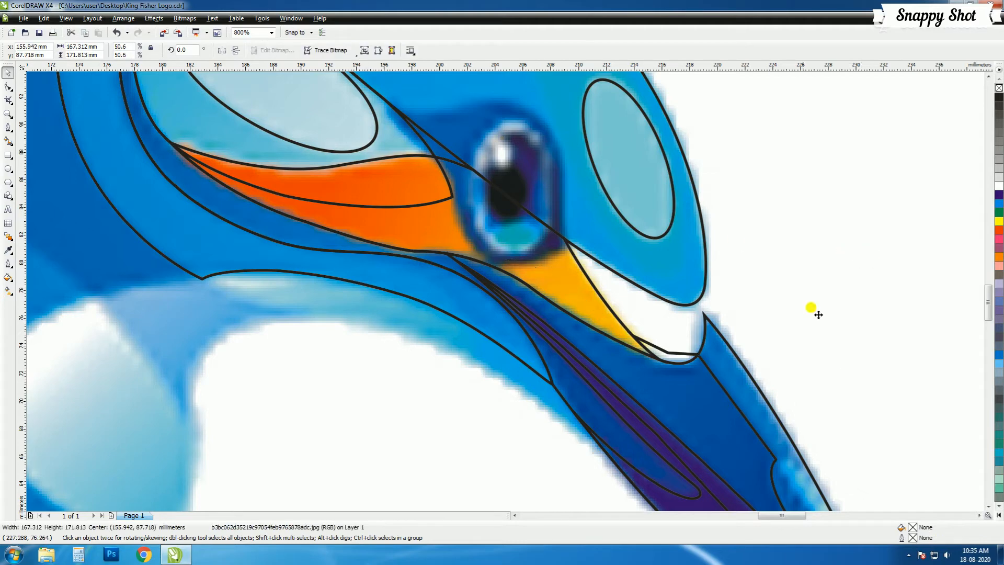
{"action": "scroll", "coordinate": [811, 309], "scroll_direction": "down", "scroll_amount": 1}
{"action": "scroll", "coordinate": [581, 338], "scroll_direction": "up", "scroll_amount": 1}
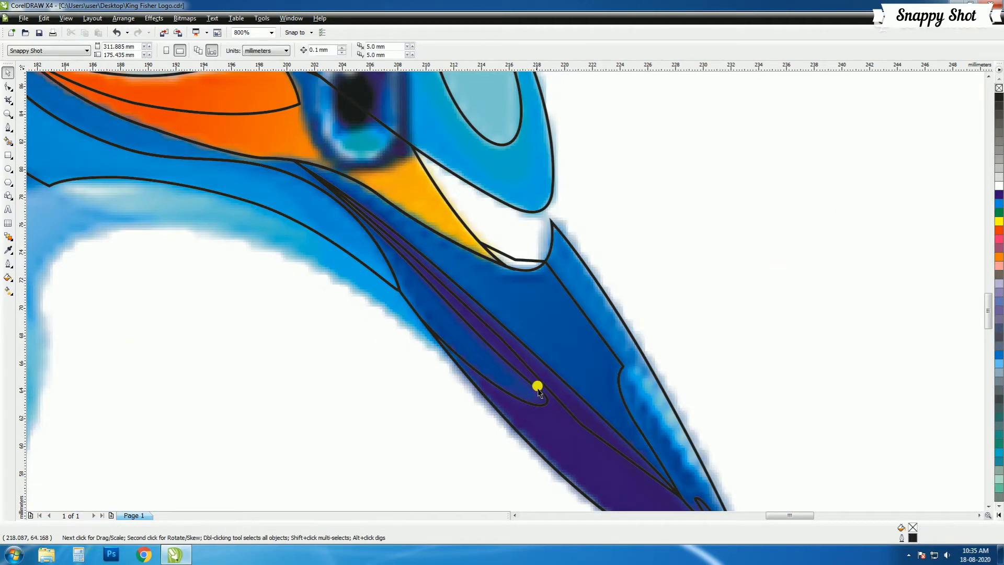
{"action": "left_click", "coordinate": [539, 396]}
{"action": "left_click", "coordinate": [614, 386], "text": "shift"}
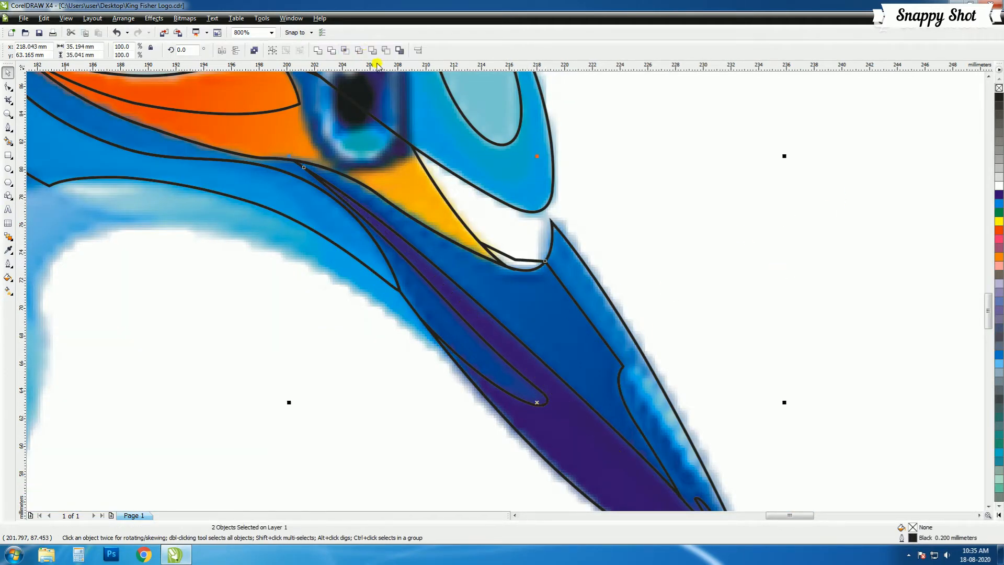
{"action": "key", "text": "Escape"}
Intersect the dark blue shape with the beak outline and remove the loose original path across the white notch
{"action": "scroll", "coordinate": [439, 309], "scroll_direction": "down", "scroll_amount": 1}
{"action": "scroll", "coordinate": [484, 287], "scroll_direction": "up", "scroll_amount": 1}
{"action": "left_click", "coordinate": [554, 265]}
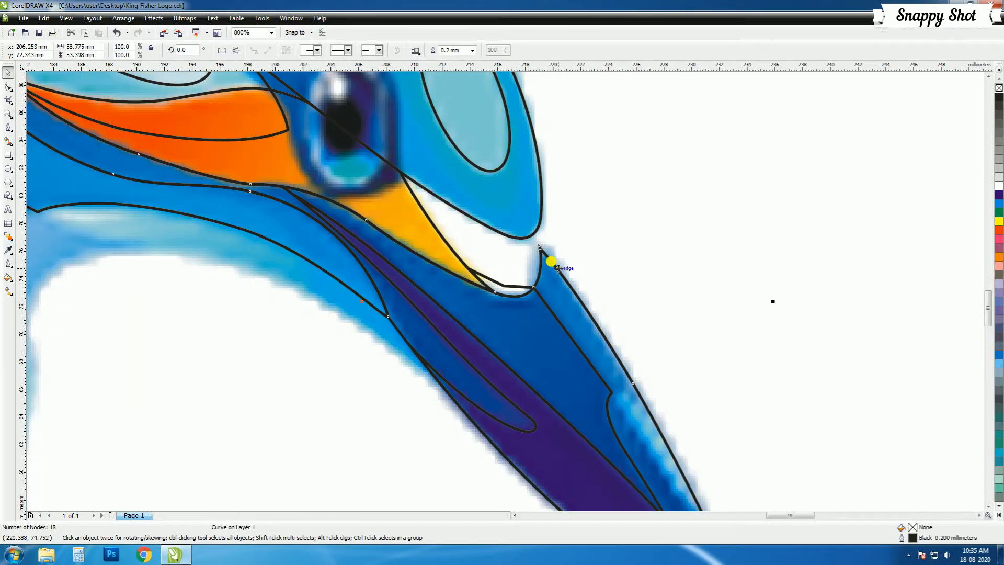
{"action": "left_click", "coordinate": [353, 156], "text": "shift"}
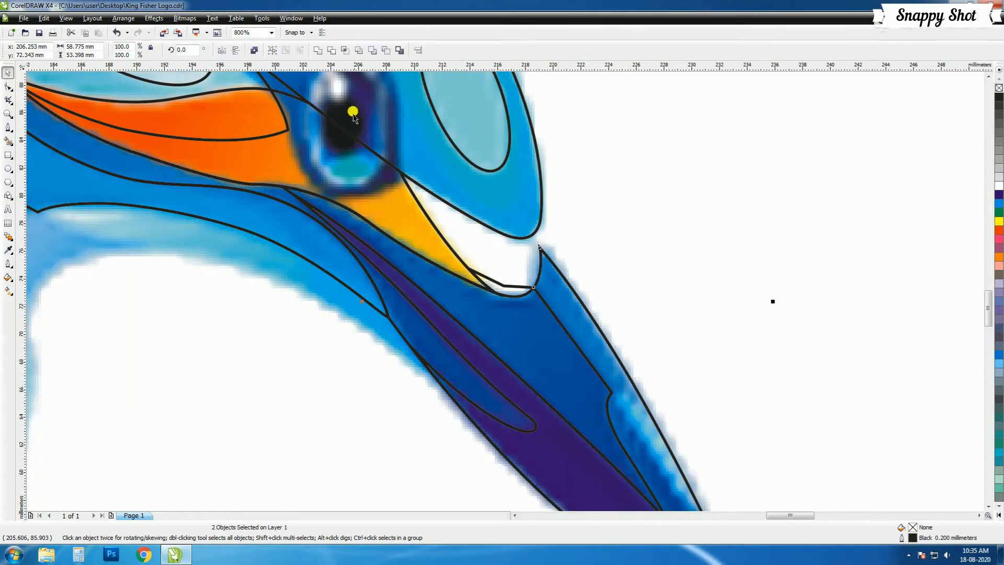
{"action": "left_click", "coordinate": [346, 50]}
{"action": "left_click_drag", "start_coordinate": [553, 313], "coordinate": [823, 250]}
{"action": "key", "text": "ctrl+z"}
{"action": "left_click", "coordinate": [784, 291]}
Trace the light blue highlight on the beak's upper edge with the Pen tool, closing it loosely outside the beak
{"action": "scroll", "coordinate": [455, 308], "scroll_direction": "down", "scroll_amount": 2}
{"action": "scroll", "coordinate": [476, 349], "scroll_direction": "up", "scroll_amount": 2}
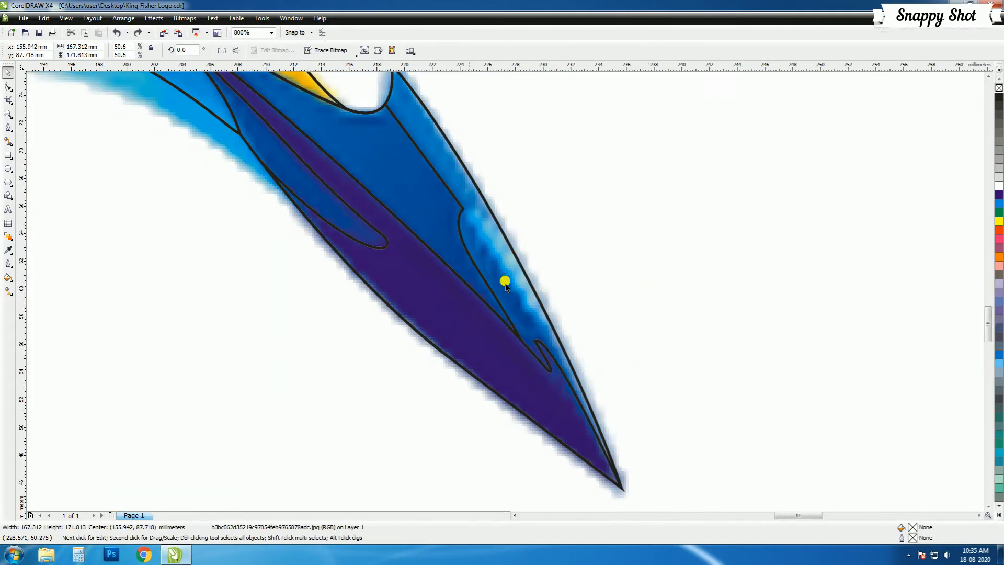
{"action": "left_click", "coordinate": [10, 130]}
{"action": "left_click", "coordinate": [475, 233]}
{"action": "left_click", "coordinate": [529, 315]}
{"action": "mouse_move", "coordinate": [555, 335]}
{"action": "left_mouse_down"}
{"action": "mouse_move", "coordinate": [551, 352]}
{"action": "mouse_move", "coordinate": [559, 321]}
{"action": "left_mouse_up"}
{"action": "left_click", "coordinate": [527, 248]}
{"action": "left_click", "coordinate": [498, 223]}
{"action": "scroll", "coordinate": [486, 215], "scroll_direction": "up", "scroll_amount": 1}
{"action": "left_click_drag", "start_coordinate": [508, 288], "coordinate": [481, 286]}
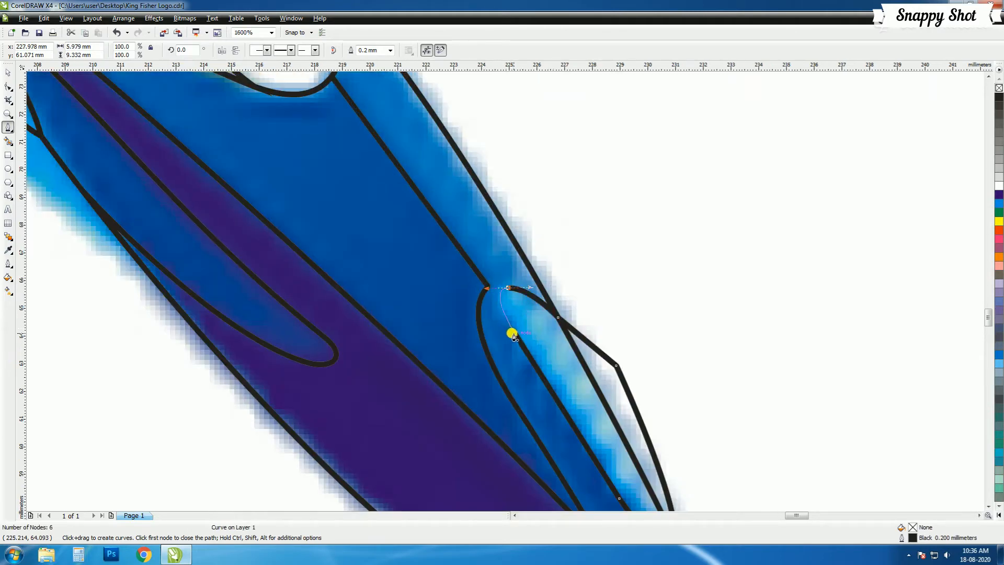
{"action": "left_click", "coordinate": [515, 333]}
{"action": "scroll", "coordinate": [507, 321], "scroll_direction": "down", "scroll_amount": 2}
{"action": "scroll", "coordinate": [504, 316], "scroll_direction": "up", "scroll_amount": 1}
Intersect the light blue highlight shape with the beak outline so only the part inside the beak is kept
{"action": "left_click", "coordinate": [7, 72]}
{"action": "left_click", "coordinate": [601, 183]}
{"action": "left_click", "coordinate": [479, 173]}
{"action": "right_click", "coordinate": [480, 176]}
{"action": "mouse_move", "coordinate": [529, 296]}
{"action": "left_click", "coordinate": [649, 296]}
{"action": "left_click", "coordinate": [701, 226]}
{"action": "left_click", "coordinate": [499, 203]}
{"action": "left_click", "coordinate": [540, 249], "text": "shift"}
{"action": "left_click", "coordinate": [345, 50]}
{"action": "left_click", "coordinate": [636, 265]}
Trace the dark blue eye surround with the Pen tool from its rear tip over the eye and down to the yellow patch
{"action": "scroll", "coordinate": [397, 278], "scroll_direction": "down", "scroll_amount": 2}
{"action": "scroll", "coordinate": [401, 202], "scroll_direction": "up", "scroll_amount": 1}
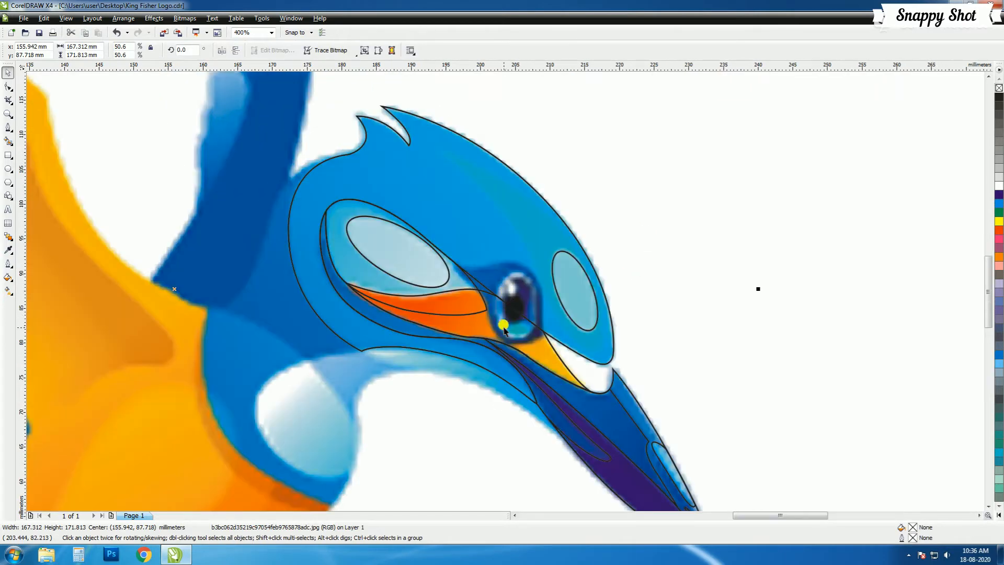
{"action": "scroll", "coordinate": [510, 290], "scroll_direction": "up", "scroll_amount": 1}
{"action": "key", "text": "F5"}
{"action": "left_click", "coordinate": [404, 160]}
{"action": "left_click_drag", "start_coordinate": [472, 169], "coordinate": [510, 158]}
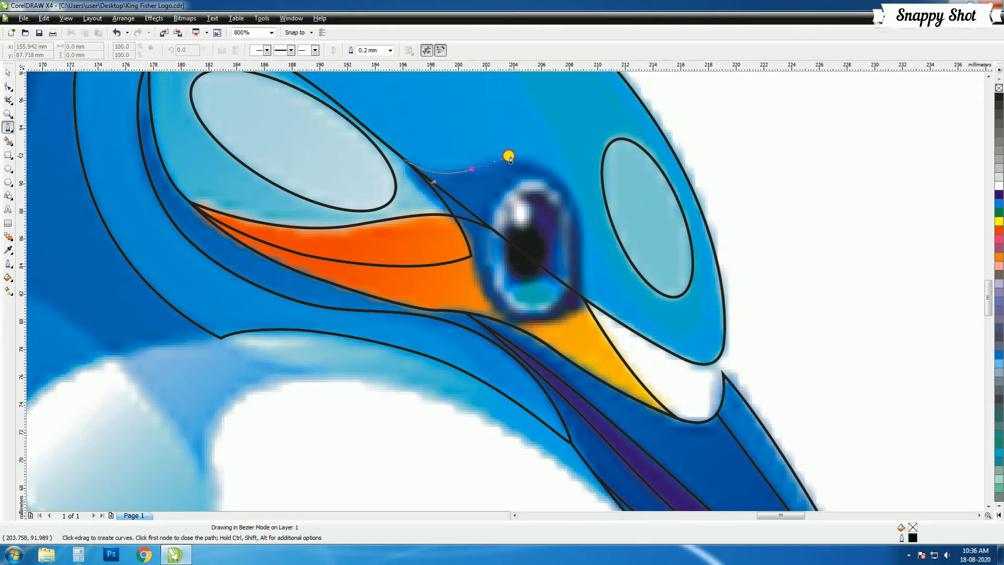
{"action": "left_click", "coordinate": [530, 161]}
{"action": "left_click_drag", "start_coordinate": [575, 199], "coordinate": [586, 312]}
{"action": "scroll", "coordinate": [578, 278], "scroll_direction": "up", "scroll_amount": 1}
{"action": "left_click_drag", "start_coordinate": [500, 325], "coordinate": [511, 370]}
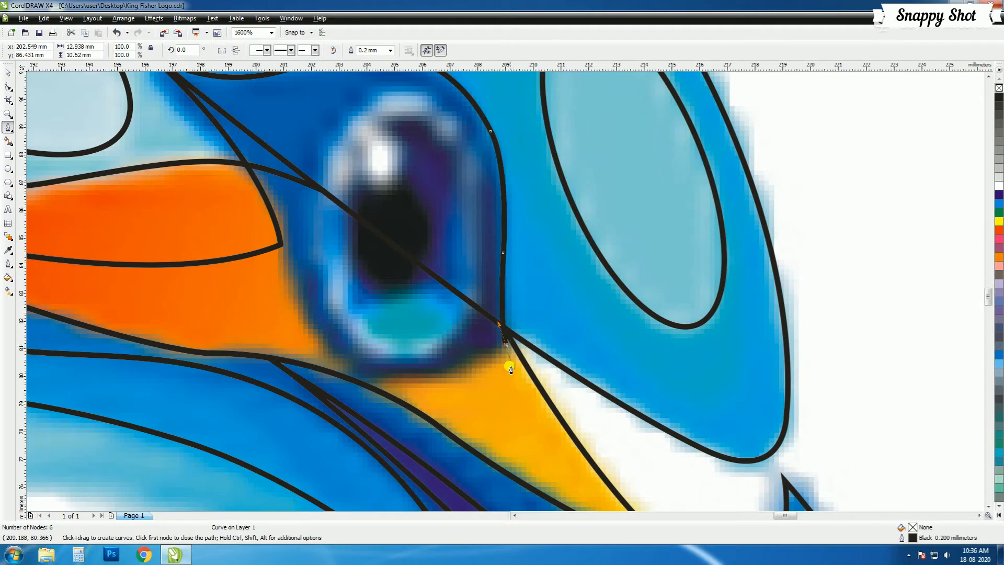
Continue the eye surround beneath the eye and up beside the orange patch, closing it at the rear tip
{"action": "left_click_drag", "start_coordinate": [420, 380], "coordinate": [358, 387]}
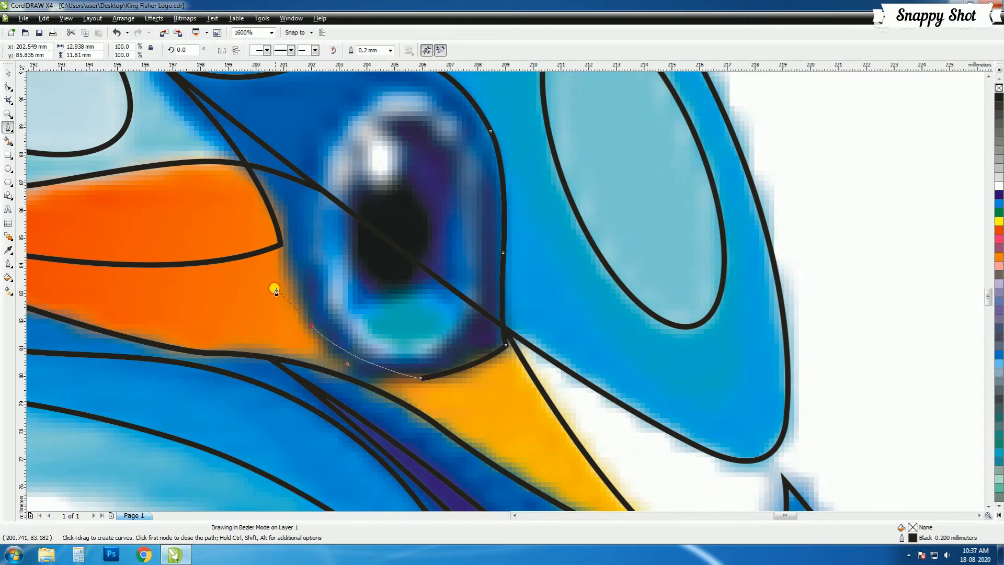
{"action": "key", "text": "ctrl+z"}
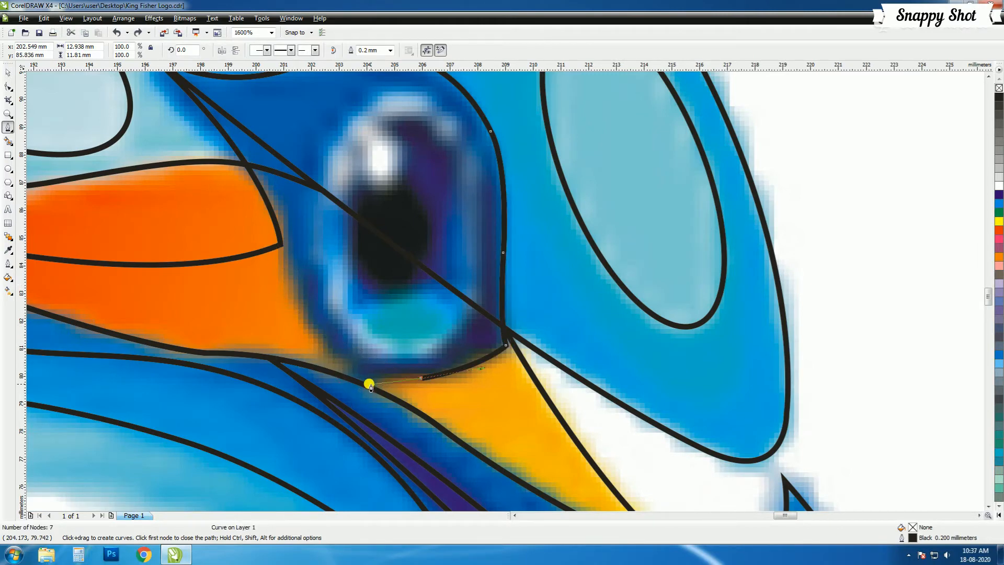
{"action": "left_click_drag", "start_coordinate": [370, 385], "coordinate": [343, 362]}
{"action": "left_click_drag", "start_coordinate": [280, 243], "coordinate": [298, 131]}
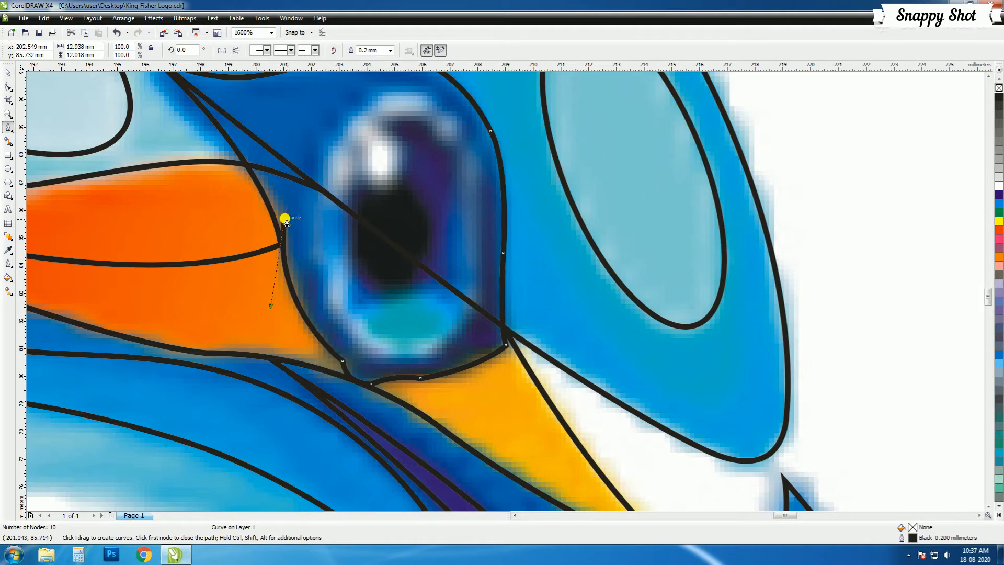
{"action": "double_click", "coordinate": [285, 218]}
{"action": "scroll", "coordinate": [206, 154], "scroll_direction": "down", "scroll_amount": 1}
{"action": "left_click_drag", "start_coordinate": [509, 284], "coordinate": [480, 275]}
{"action": "left_click", "coordinate": [476, 240]}
Clean up the nodes along the rear edge of the eye surround with the Shape tool
{"action": "scroll", "coordinate": [523, 291], "scroll_direction": "up", "scroll_amount": 1}
{"action": "key", "text": "F10"}
{"action": "double_click", "coordinate": [444, 237]}
{"action": "double_click", "coordinate": [518, 290]}
{"action": "double_click", "coordinate": [484, 272]}
{"action": "double_click", "coordinate": [546, 321]}
{"action": "double_click", "coordinate": [554, 379]}
{"action": "double_click", "coordinate": [556, 350]}
{"action": "key", "text": "space"}
{"action": "scroll", "coordinate": [403, 286], "scroll_direction": "down", "scroll_amount": 1}
{"action": "left_click", "coordinate": [673, 387]}
Draw an ellipse over the eyeball inside the dark blue surround
{"action": "scroll", "coordinate": [674, 390], "scroll_direction": "up", "scroll_amount": 1}
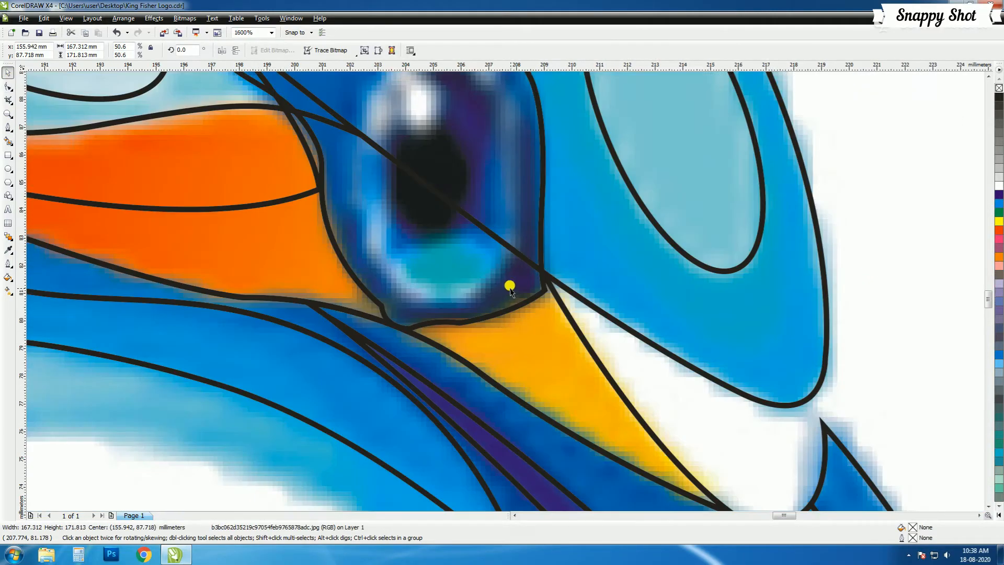
{"action": "scroll", "coordinate": [505, 291], "scroll_direction": "down", "scroll_amount": 1}
{"action": "left_click", "coordinate": [8, 128]}
{"action": "scroll", "coordinate": [466, 261], "scroll_direction": "up", "scroll_amount": 1}
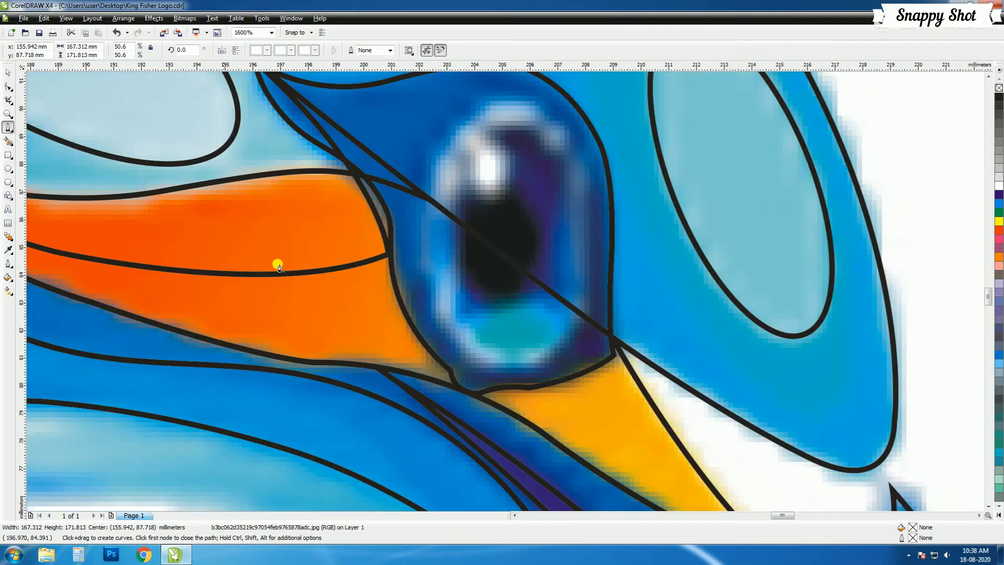
{"action": "left_click", "coordinate": [8, 171]}
{"action": "mouse_move", "coordinate": [463, 118]}
{"action": "left_mouse_down"}
{"action": "mouse_move", "coordinate": [605, 367]}
{"action": "mouse_move", "coordinate": [632, 372]}
{"action": "left_mouse_up"}
{"action": "key", "text": "space"}
Fit the eyeball ellipse to the bitmap at about 6.2 by 9.7 mm, rotated about 2.6 degrees
{"action": "left_click_drag", "start_coordinate": [548, 245], "coordinate": [507, 226]}
{"action": "left_click_drag", "start_coordinate": [595, 356], "coordinate": [607, 371]}
{"action": "left_click_drag", "start_coordinate": [555, 262], "coordinate": [554, 259]}
{"action": "left_click_drag", "start_coordinate": [603, 233], "coordinate": [596, 233]}
{"action": "left_click", "coordinate": [525, 330]}
{"action": "left_click_drag", "start_coordinate": [598, 373], "coordinate": [603, 369]}
{"action": "scroll", "coordinate": [604, 370], "scroll_direction": "down", "scroll_amount": 1}
{"action": "left_click", "coordinate": [533, 291]}
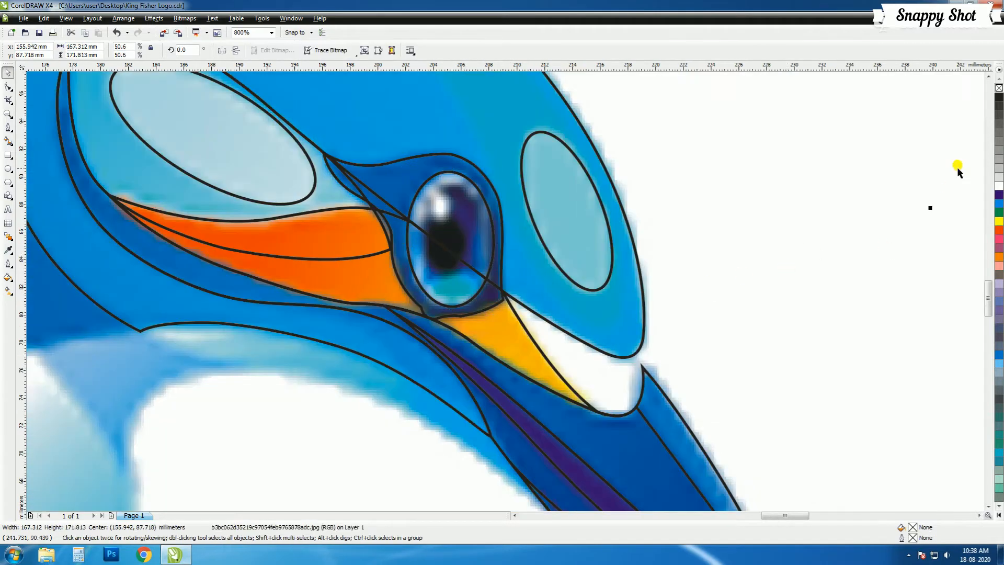
{"action": "key", "text": "Escape"}
Trace the reflection across the upper eyeball with the Pen tool, closing it loosely above the ellipse
{"action": "scroll", "coordinate": [456, 242], "scroll_direction": "up", "scroll_amount": 1}
{"action": "left_click", "coordinate": [934, 212]}
{"action": "key", "text": "space"}
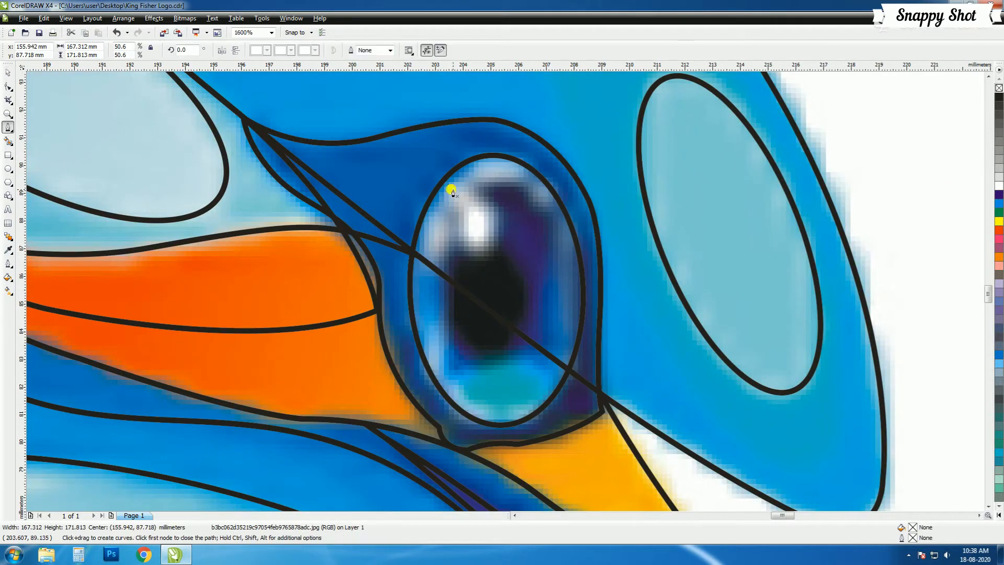
{"action": "left_click", "coordinate": [424, 208]}
{"action": "left_click_drag", "start_coordinate": [417, 258], "coordinate": [446, 272]}
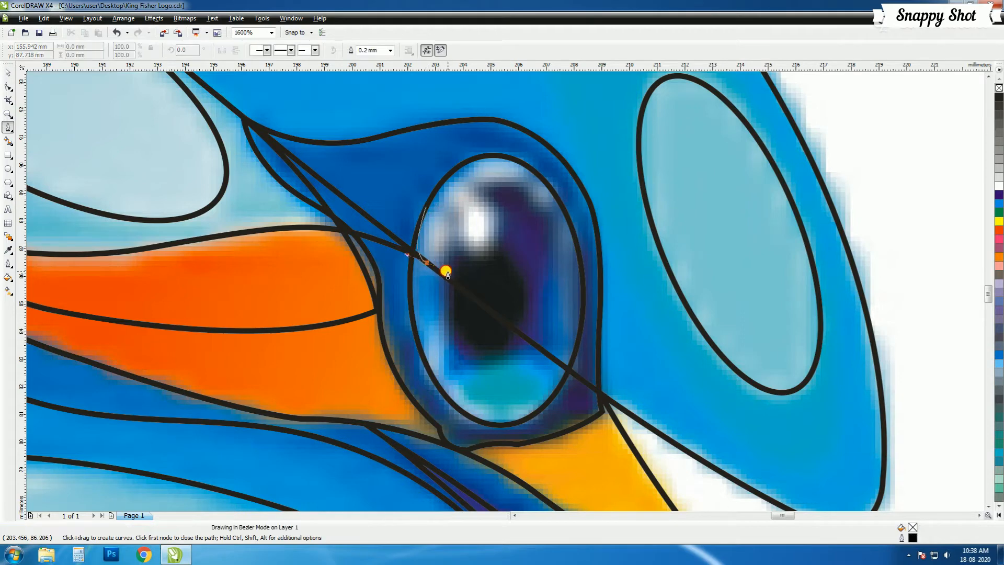
{"action": "left_click_drag", "start_coordinate": [559, 208], "coordinate": [599, 152]}
{"action": "left_click", "coordinate": [566, 189]}
{"action": "left_click", "coordinate": [515, 143]}
{"action": "left_click", "coordinate": [468, 142]}
{"action": "left_click", "coordinate": [429, 155]}
{"action": "left_click", "coordinate": [425, 174]}
{"action": "left_click", "coordinate": [426, 206]}
Intersect the upper reflection shape with the eyeball ellipse and delete the loose original
{"action": "left_click", "coordinate": [8, 73]}
{"action": "right_click", "coordinate": [582, 273]}
{"action": "key", "text": "Escape"}
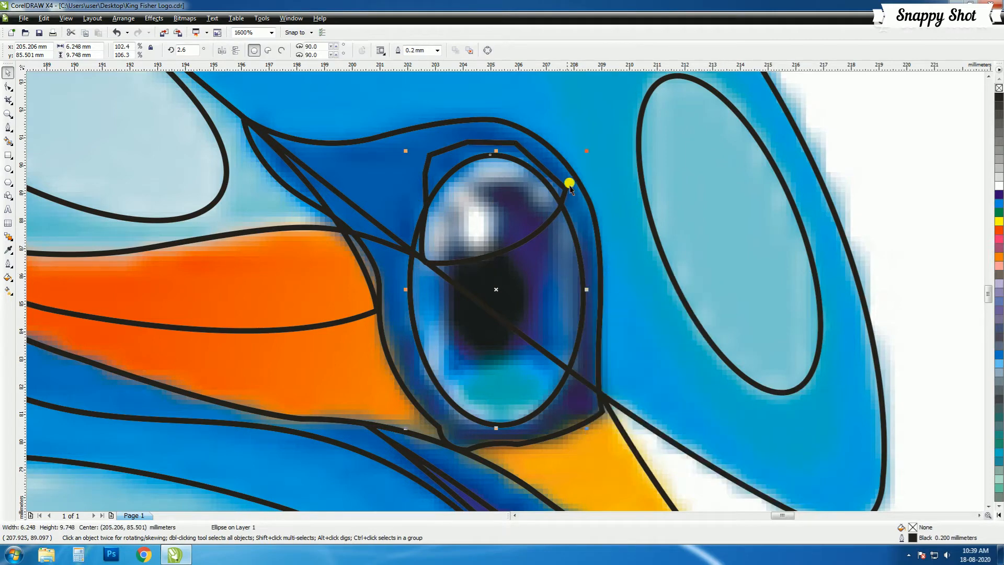
{"action": "left_click", "coordinate": [515, 141], "text": "shift"}
{"action": "left_click", "coordinate": [346, 51]}
{"action": "left_click", "coordinate": [501, 141]}
{"action": "key", "text": "Delete"}
{"action": "left_click", "coordinate": [54, 223]}
Trace the purple iris shape with the Pen tool around the white glint and along the pupil's rear side to its base
{"action": "left_click", "coordinate": [8, 128]}
{"action": "left_click", "coordinate": [474, 191]}
{"action": "left_click", "coordinate": [504, 221]}
{"action": "left_click_drag", "start_coordinate": [492, 255], "coordinate": [460, 253]}
{"action": "left_click", "coordinate": [455, 243]}
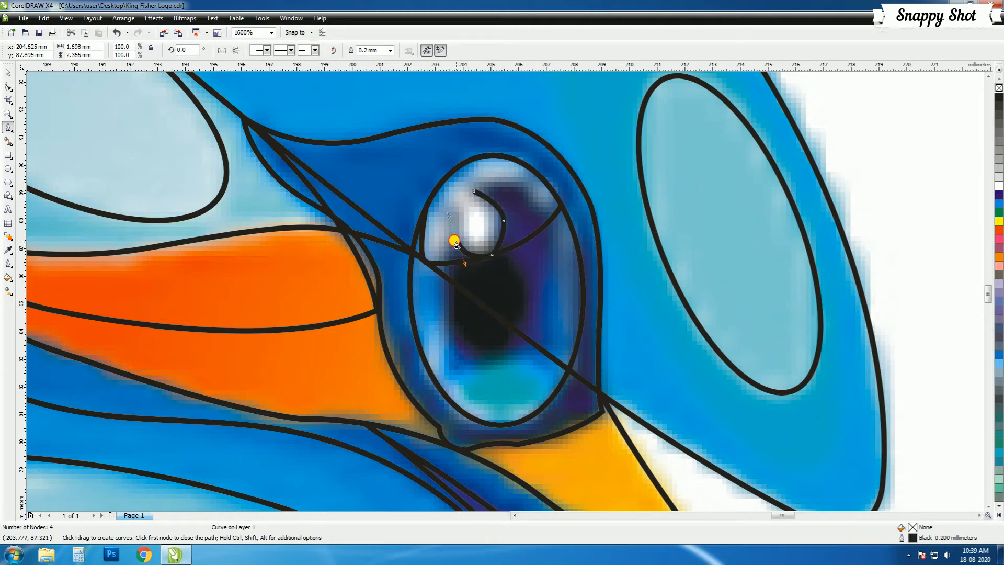
{"action": "left_click_drag", "start_coordinate": [449, 263], "coordinate": [450, 291]}
{"action": "left_click_drag", "start_coordinate": [463, 354], "coordinate": [495, 375]}
Continue the iris shape beneath the pupil and up the purple area's front edge, closing it above the white glint
{"action": "left_click_drag", "start_coordinate": [539, 303], "coordinate": [530, 232]}
{"action": "key", "text": "ctrl+z"}
{"action": "left_click", "coordinate": [494, 356]}
{"action": "left_click", "coordinate": [513, 353]}
{"action": "left_click_drag", "start_coordinate": [540, 323], "coordinate": [532, 295]}
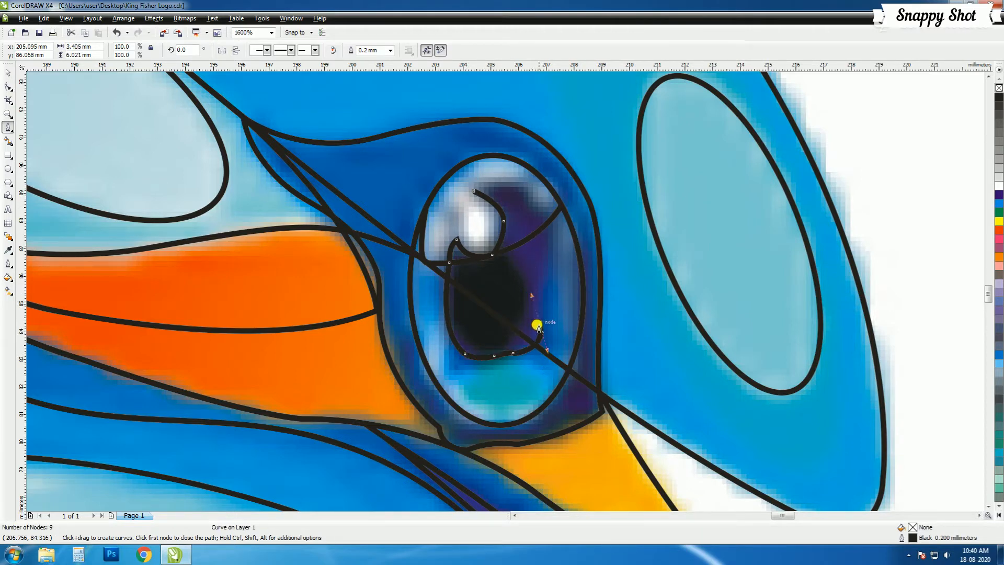
{"action": "left_click", "coordinate": [542, 275]}
{"action": "left_click_drag", "start_coordinate": [547, 222], "coordinate": [534, 187]}
{"action": "left_click_drag", "start_coordinate": [474, 191], "coordinate": [529, 162]}
{"action": "scroll", "coordinate": [574, 252], "scroll_direction": "down", "scroll_amount": 1}
{"action": "scroll", "coordinate": [491, 311], "scroll_direction": "up", "scroll_amount": 1}
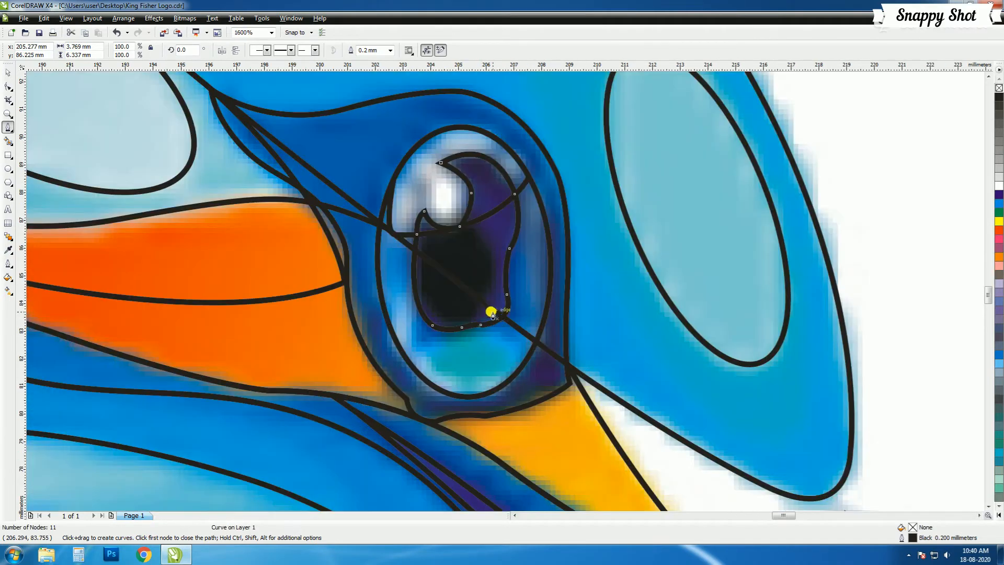
Make a reduced copy of the eyeball ellipse and move it over the black pupil
{"action": "key", "text": "space"}
{"action": "left_click", "coordinate": [499, 136]}
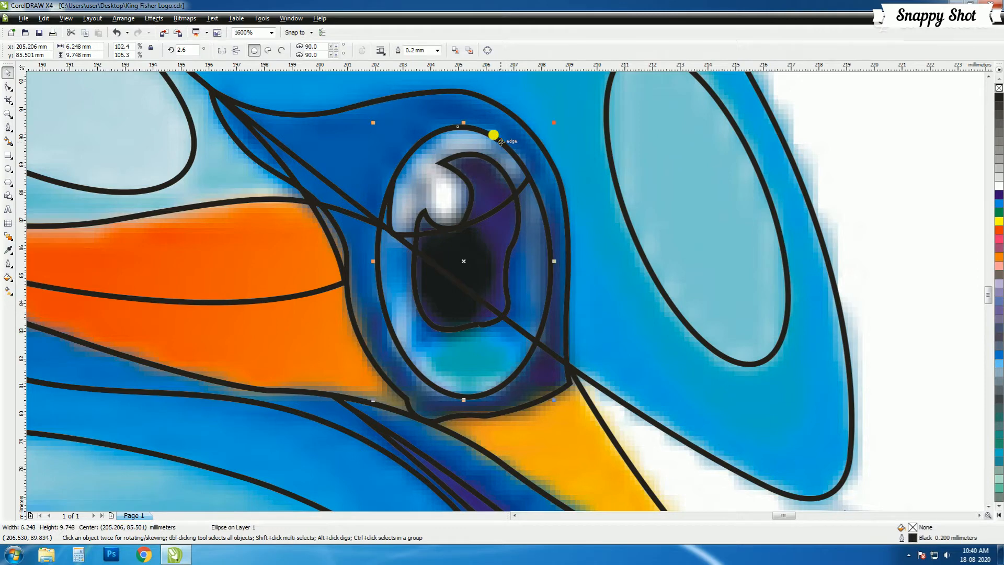
{"action": "left_click_drag", "start_coordinate": [537, 168], "coordinate": [503, 208]}
{"action": "right_click", "coordinate": [503, 208]}
{"action": "left_click_drag", "start_coordinate": [464, 262], "coordinate": [498, 265]}
Fit the pupil ellipse to about 2.5 by 3.6 mm with a rotation of 358.2 degrees
{"action": "left_click", "coordinate": [472, 268]}
{"action": "left_click", "coordinate": [493, 259]}
{"action": "left_click", "coordinate": [483, 237]}
{"action": "left_click_drag", "start_coordinate": [497, 215], "coordinate": [502, 218]}
{"action": "scroll", "coordinate": [453, 294], "scroll_direction": "up", "scroll_amount": 1}
{"action": "left_click", "coordinate": [513, 278]}
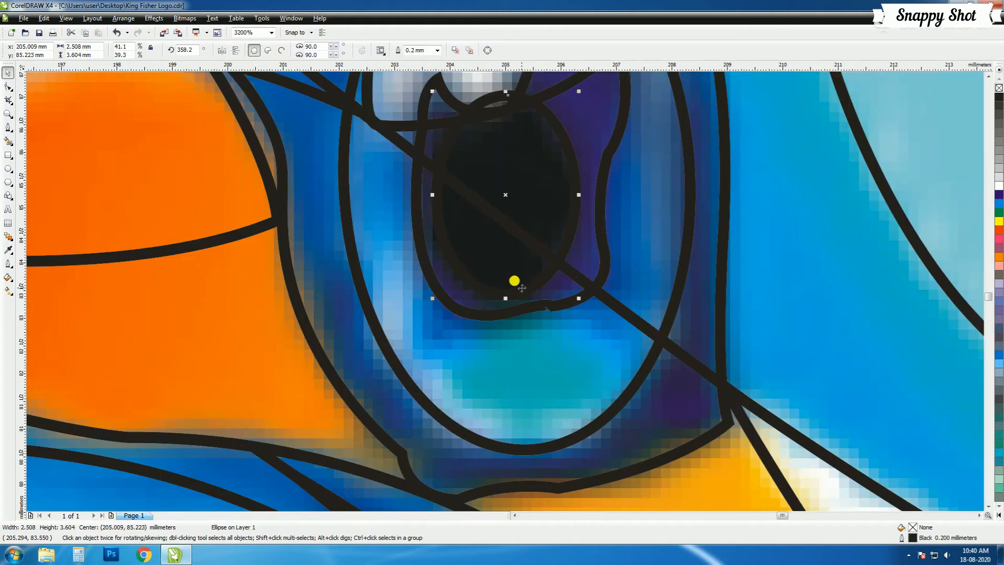
{"action": "scroll", "coordinate": [514, 284], "scroll_direction": "down", "scroll_amount": 1}
{"action": "left_click", "coordinate": [896, 204]}
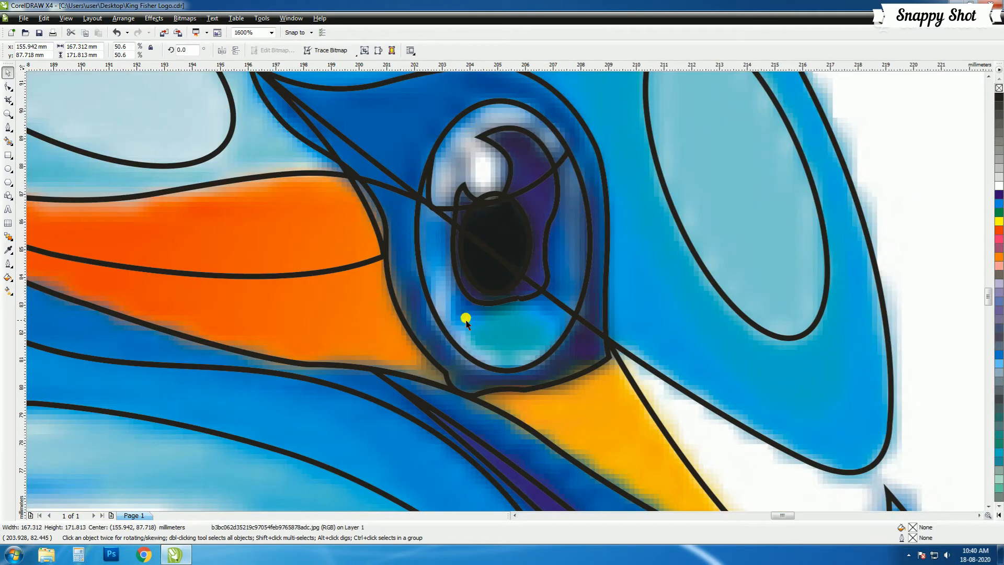
Simplify the overlap between the pupil ellipse and the upper reflection shape
{"action": "scroll", "coordinate": [504, 287], "scroll_direction": "down", "scroll_amount": 1}
{"action": "scroll", "coordinate": [506, 291], "scroll_direction": "up", "scroll_amount": 1}
{"action": "left_click", "coordinate": [458, 246]}
{"action": "left_click", "coordinate": [517, 165], "text": "shift"}
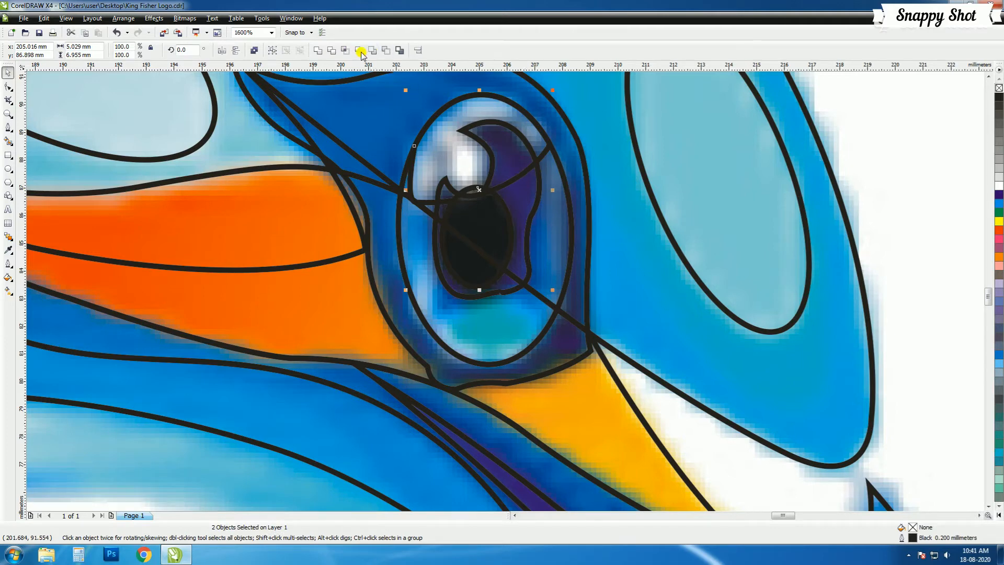
{"action": "left_click", "coordinate": [509, 169]}
{"action": "left_click", "coordinate": [920, 184]}
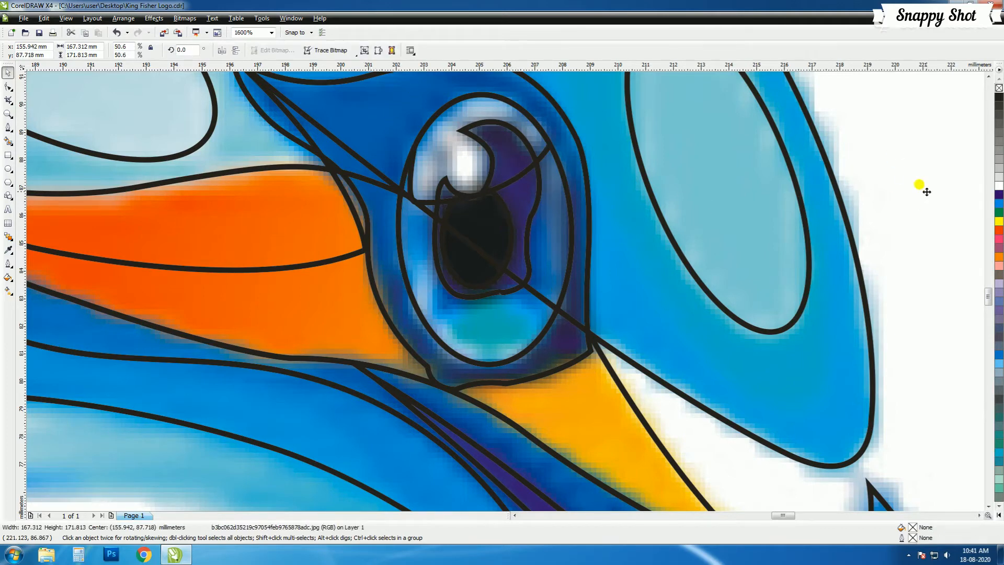
Draw an ellipse over the teal reflection in the lower eyeball and fit it to the bitmap
{"action": "left_click", "coordinate": [7, 171]}
{"action": "left_click_drag", "start_coordinate": [451, 289], "coordinate": [544, 356]}
{"action": "left_click_drag", "start_coordinate": [498, 324], "coordinate": [544, 324]}
{"action": "left_click", "coordinate": [909, 219]}
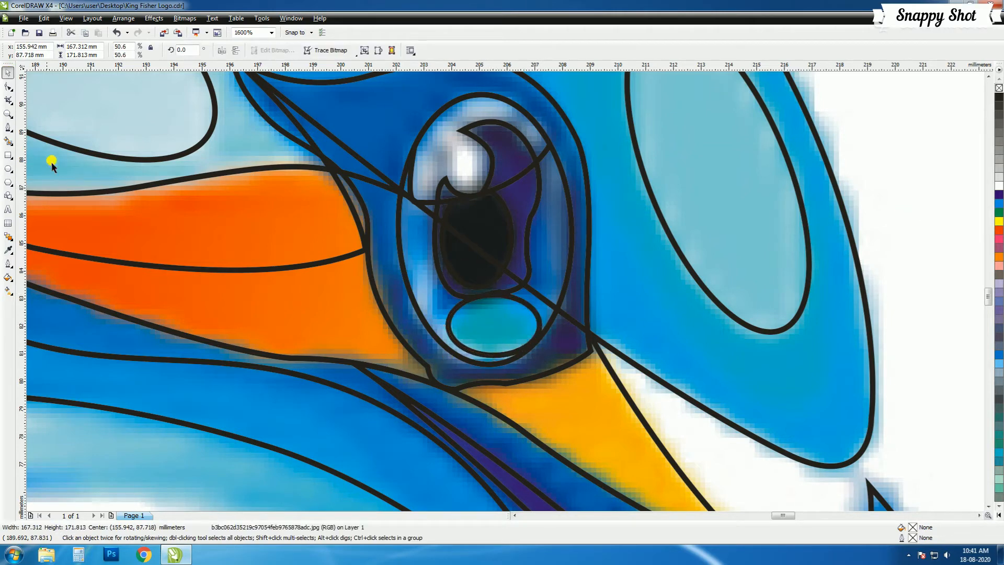
Start a Pen outline in the eyeball at the purple shape's outer edge, following the narrow reflection down to its base
{"action": "left_click", "coordinate": [8, 127]}
{"action": "left_click", "coordinate": [535, 163]}
{"action": "left_click_drag", "start_coordinate": [549, 176], "coordinate": [555, 199]}
{"action": "left_click", "coordinate": [549, 230]}
{"action": "left_click", "coordinate": [547, 260]}
{"action": "left_click", "coordinate": [558, 281]}
{"action": "left_click", "coordinate": [558, 294]}
Continue the outline above the teal reflection and around the pale streak, closing it across the pupil, about 6 by 5.5 mm overall
{"action": "left_click", "coordinate": [534, 291]}
{"action": "left_click", "coordinate": [494, 294]}
{"action": "left_click", "coordinate": [457, 306]}
{"action": "left_click", "coordinate": [434, 313]}
{"action": "left_click", "coordinate": [433, 285]}
{"action": "left_click", "coordinate": [425, 254]}
{"action": "left_click", "coordinate": [411, 295]}
{"action": "left_click_drag", "start_coordinate": [401, 192], "coordinate": [409, 126]}
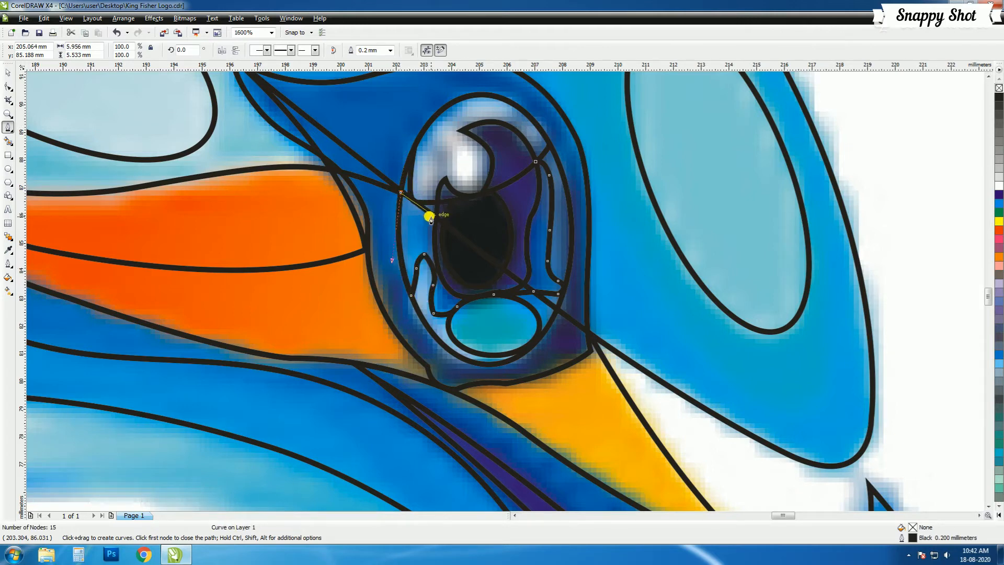
{"action": "left_click", "coordinate": [535, 161]}
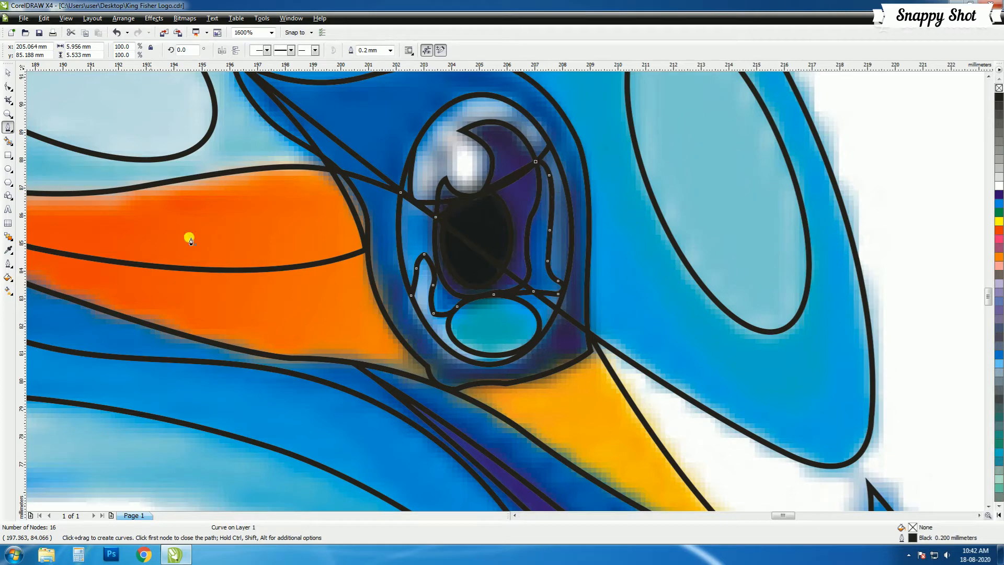
Cut the purple iris shape's overlap out of the new eye outline and deselect
{"action": "key", "text": "space"}
{"action": "left_click", "coordinate": [551, 214], "text": "shift"}
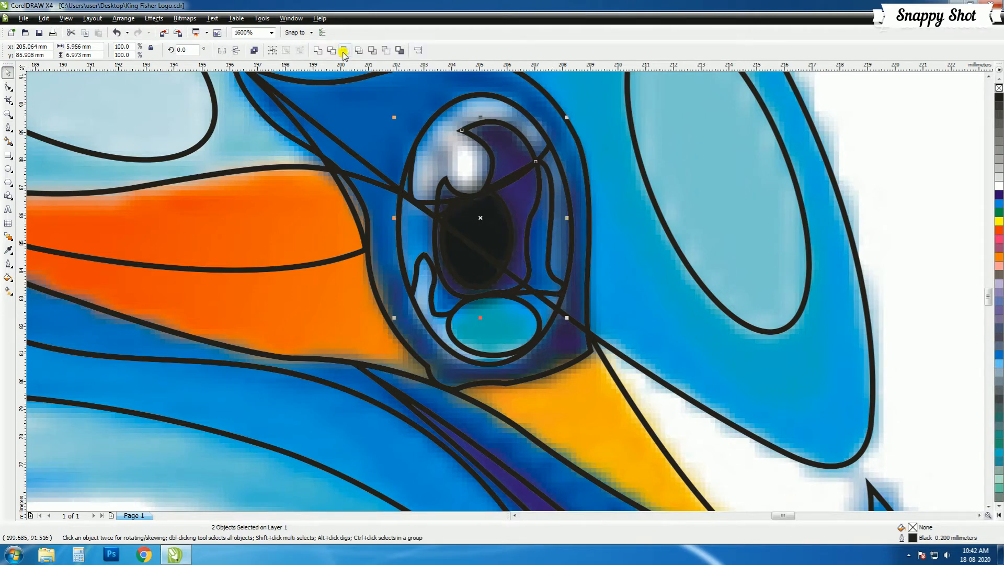
{"action": "left_click", "coordinate": [345, 50]}
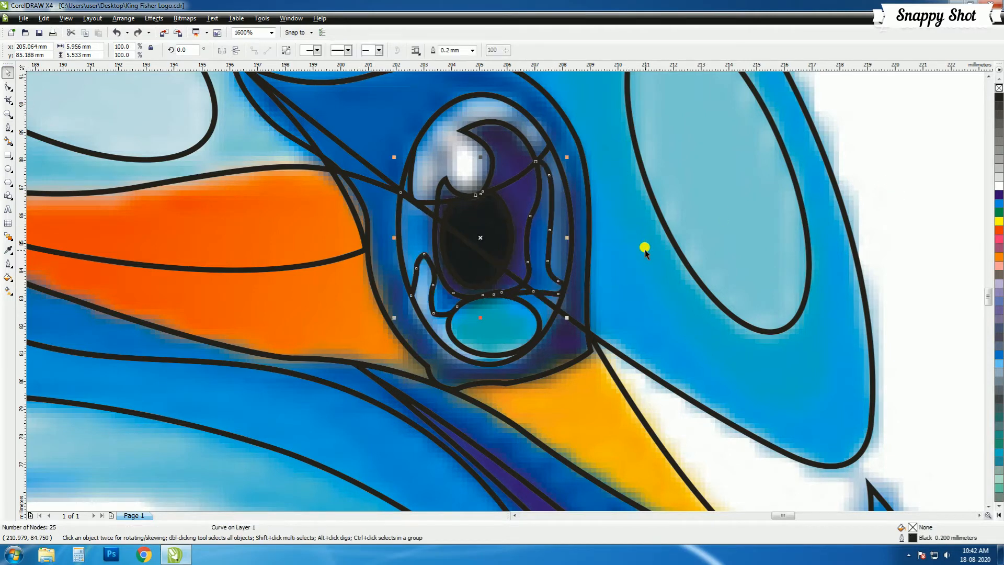
{"action": "left_click", "coordinate": [884, 205]}
Start a Pen outline at the underside of the beak and trace the throat curve down to the lower tip of the blue chest
{"action": "scroll", "coordinate": [504, 287], "scroll_direction": "down", "scroll_amount": 3}
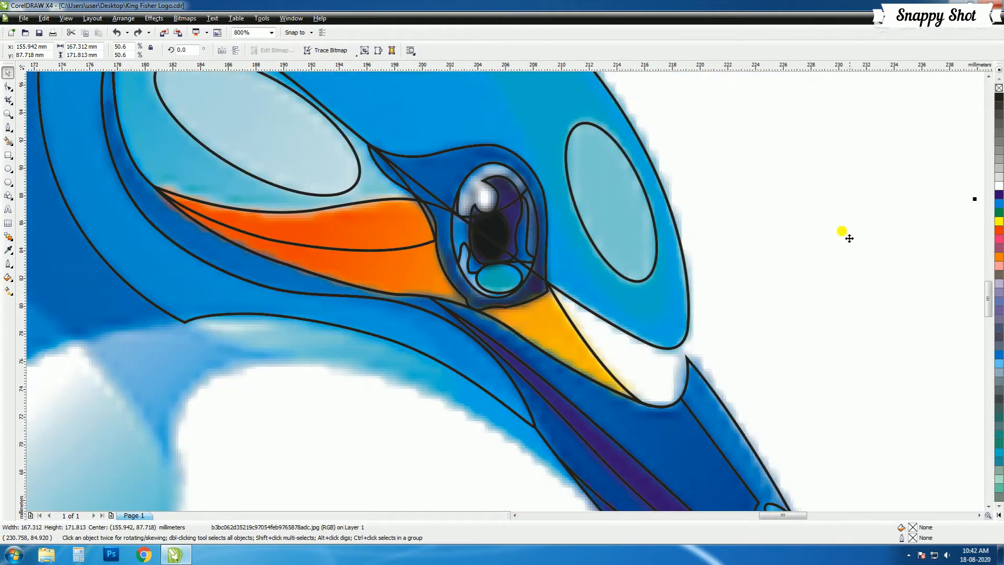
{"action": "scroll", "coordinate": [644, 259], "scroll_direction": "down", "scroll_amount": 2}
{"action": "left_click", "coordinate": [645, 259]}
{"action": "scroll", "coordinate": [644, 258], "scroll_direction": "down", "scroll_amount": 2}
{"action": "scroll", "coordinate": [505, 293], "scroll_direction": "up", "scroll_amount": 2}
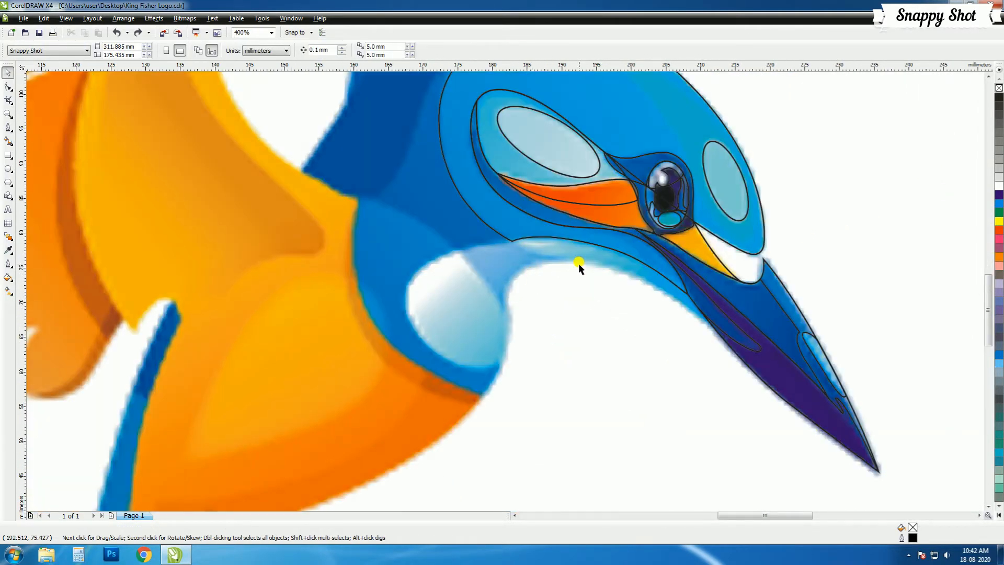
{"action": "scroll", "coordinate": [572, 264], "scroll_direction": "up", "scroll_amount": 1}
{"action": "left_click", "coordinate": [9, 128]}
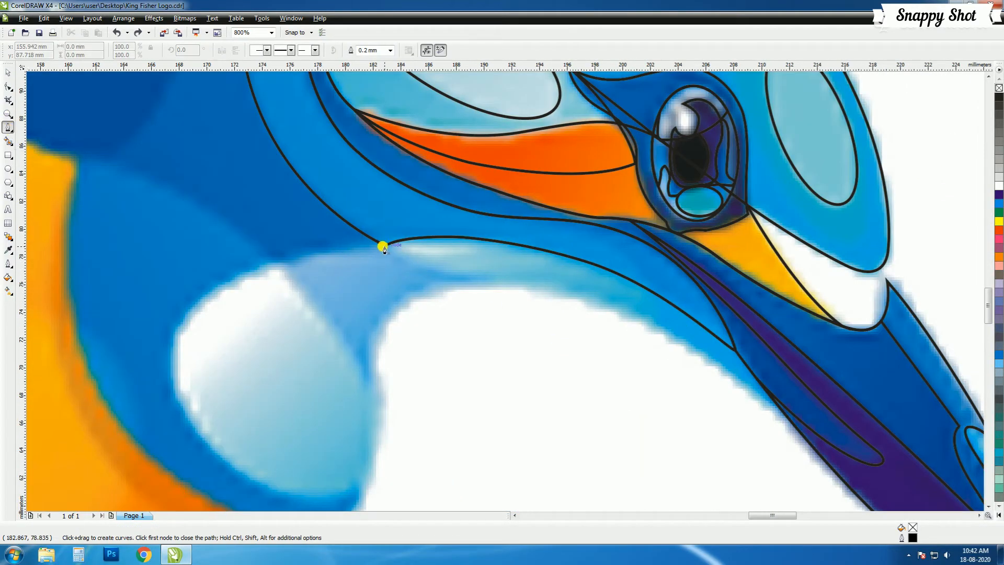
{"action": "left_click", "coordinate": [789, 421]}
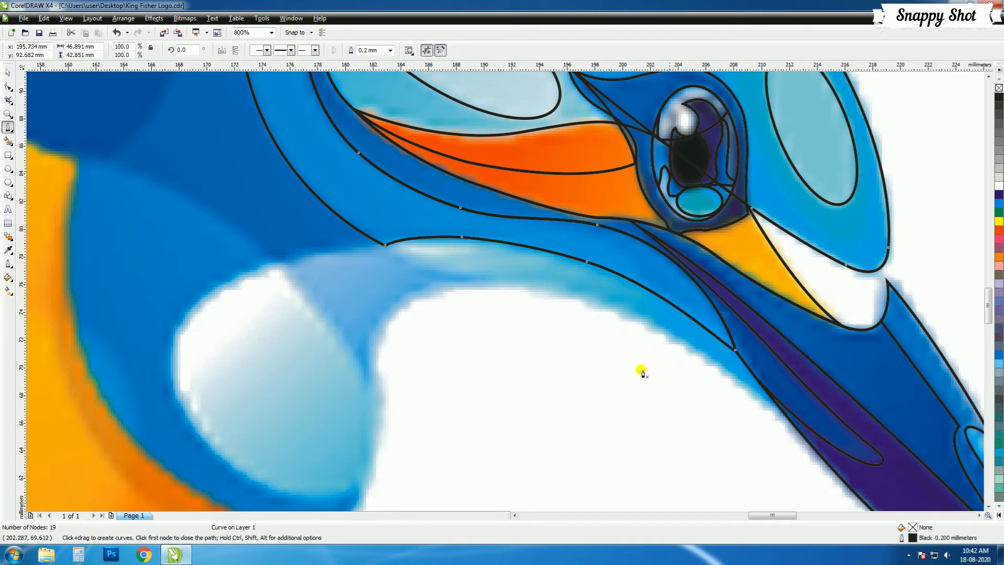
{"action": "left_click_drag", "start_coordinate": [512, 285], "coordinate": [347, 271]}
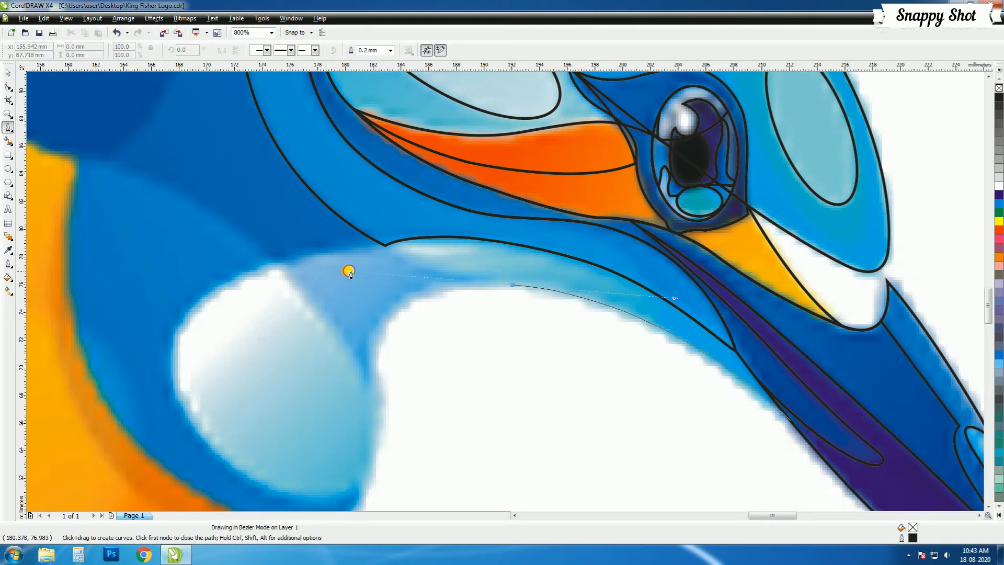
{"action": "left_click", "coordinate": [371, 357]}
{"action": "scroll", "coordinate": [371, 358], "scroll_direction": "down", "scroll_amount": 1}
{"action": "scroll", "coordinate": [493, 316], "scroll_direction": "up", "scroll_amount": 1}
{"action": "left_click_drag", "start_coordinate": [482, 296], "coordinate": [430, 384]}
{"action": "scroll", "coordinate": [502, 290], "scroll_direction": "down", "scroll_amount": 1}
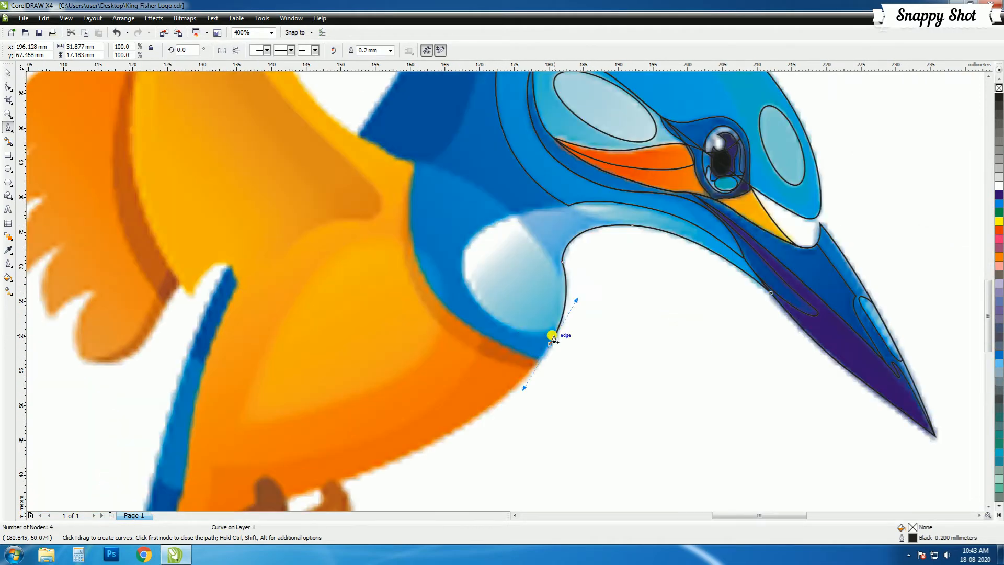
Continue the outline along the border between the blue chest and the orange body up to the shoulder point
{"action": "left_click_drag", "start_coordinate": [434, 296], "coordinate": [402, 253]}
{"action": "left_click", "coordinate": [409, 199]}
{"action": "scroll", "coordinate": [420, 181], "scroll_direction": "up", "scroll_amount": 1}
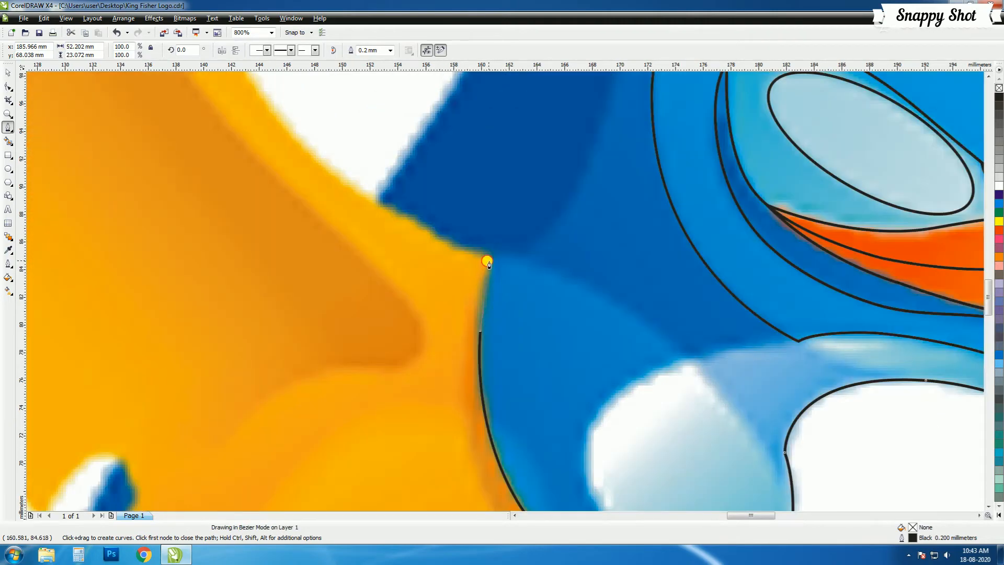
{"action": "left_click", "coordinate": [487, 264]}
{"action": "scroll", "coordinate": [525, 287], "scroll_direction": "down", "scroll_amount": 2}
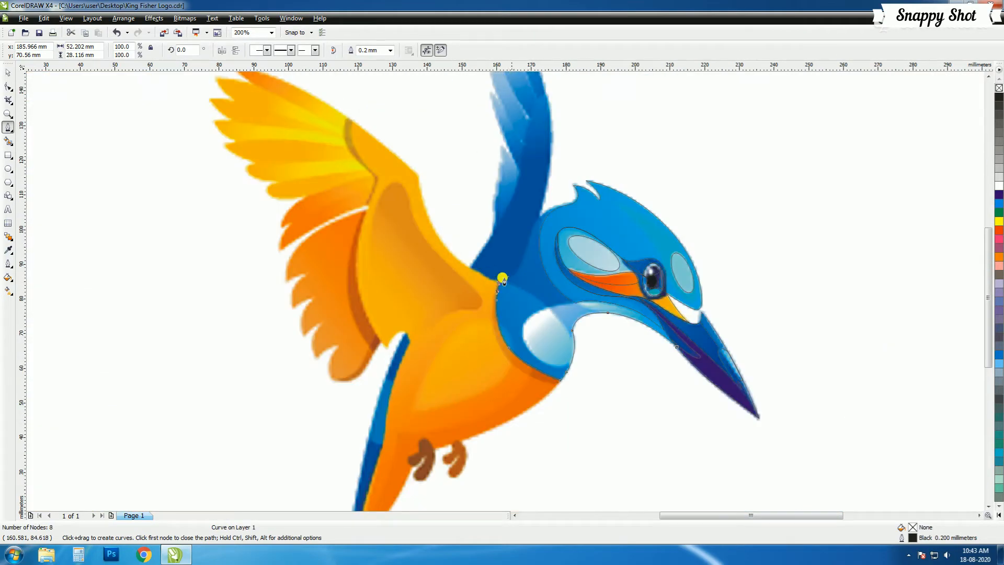
{"action": "scroll", "coordinate": [548, 304], "scroll_direction": "up", "scroll_amount": 2}
{"action": "scroll", "coordinate": [600, 231], "scroll_direction": "down", "scroll_amount": 1}
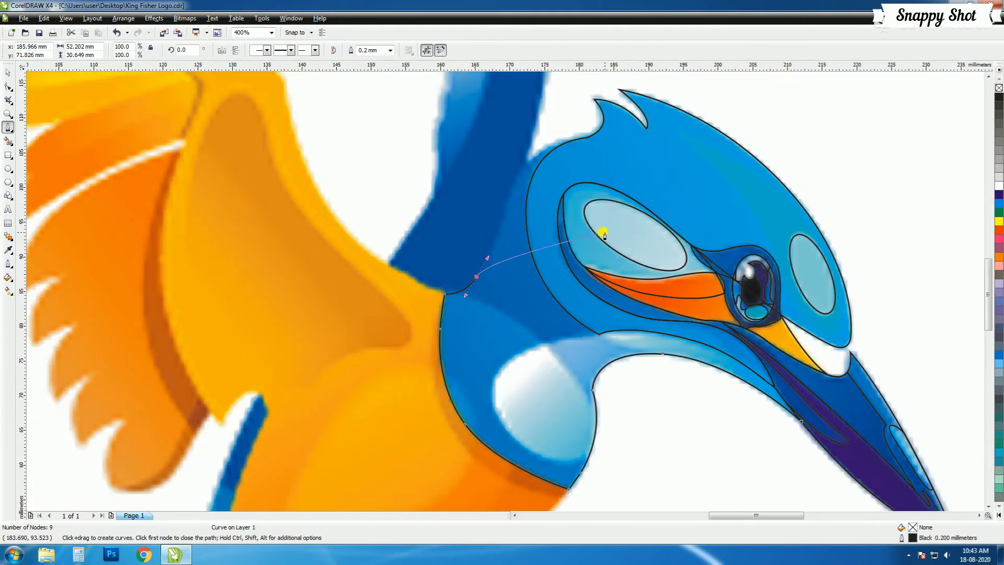
Extend the outline up the edge between the neck and the blue wing to the back of the crown
{"action": "scroll", "coordinate": [600, 231], "scroll_direction": "up", "scroll_amount": 1}
{"action": "left_click_drag", "start_coordinate": [249, 383], "coordinate": [253, 380]}
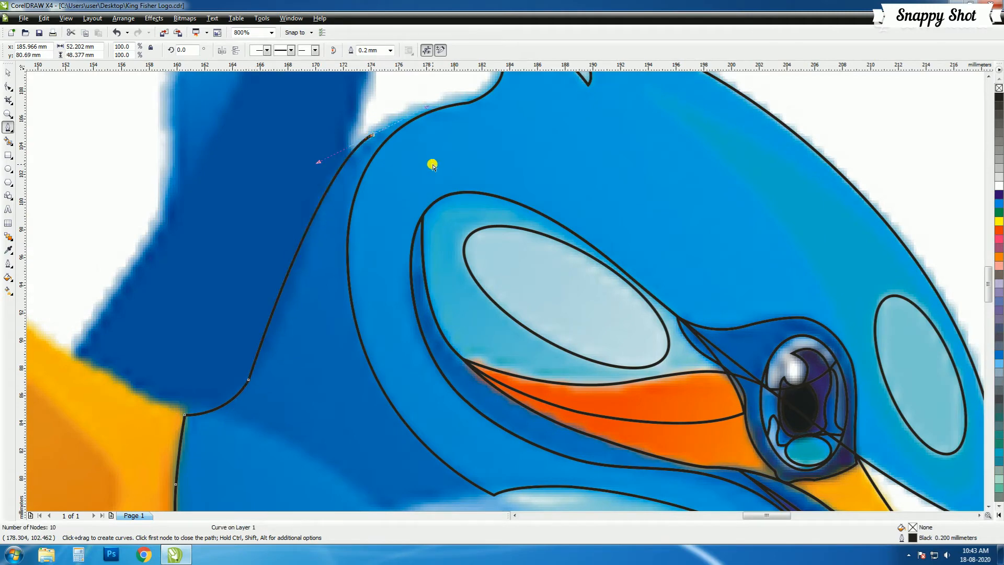
{"action": "left_click", "coordinate": [289, 297]}
{"action": "scroll", "coordinate": [445, 199], "scroll_direction": "down", "scroll_amount": 1}
{"action": "scroll", "coordinate": [498, 260], "scroll_direction": "up", "scroll_amount": 1}
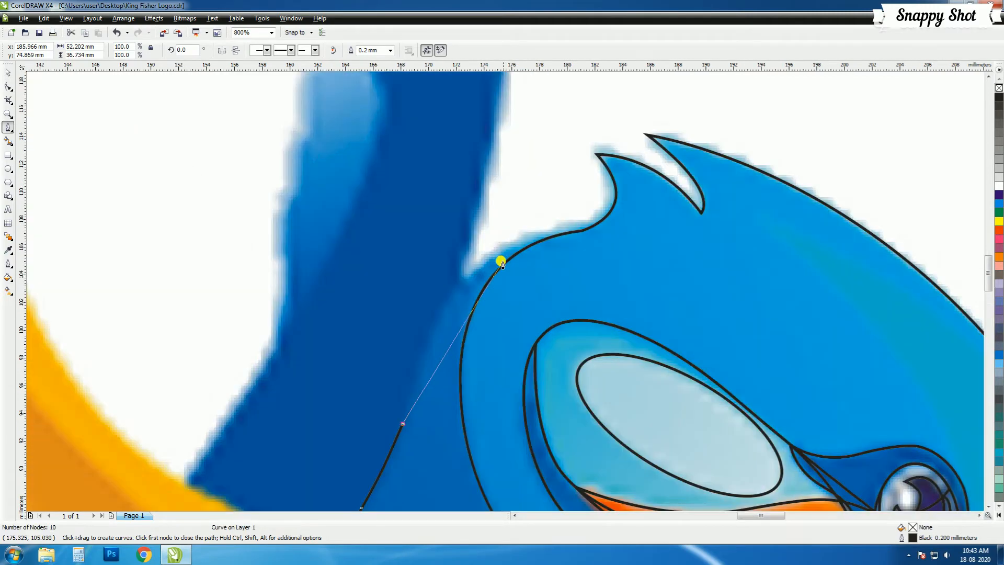
{"action": "left_click_drag", "start_coordinate": [551, 237], "coordinate": [667, 224]}
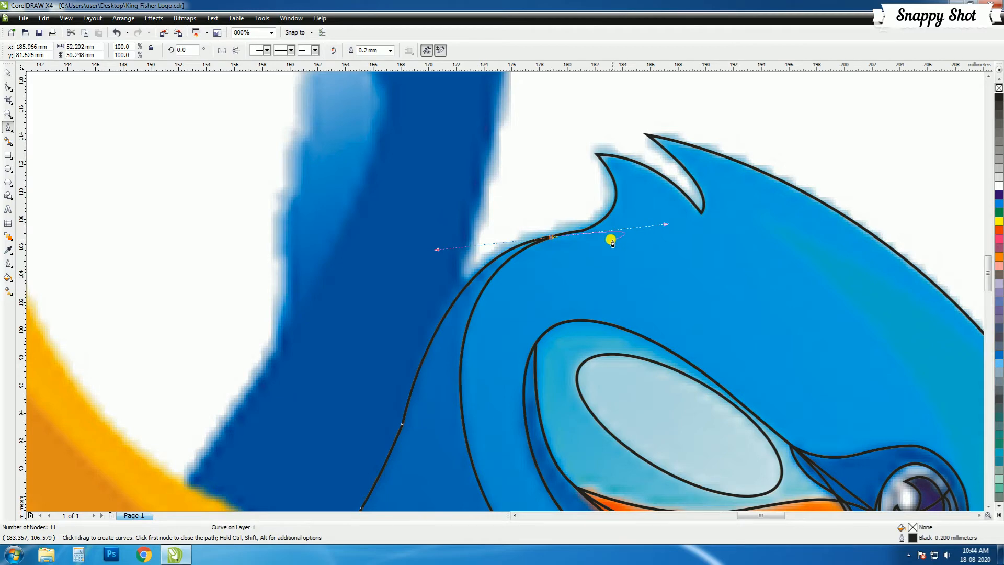
Close the neck outline with a rough path inside the head and along the throat to the beak, about 52 by 50 mm overall
{"action": "scroll", "coordinate": [528, 268], "scroll_direction": "down", "scroll_amount": 1}
{"action": "left_click", "coordinate": [480, 170]}
{"action": "left_click", "coordinate": [495, 243]}
{"action": "left_click", "coordinate": [536, 292]}
{"action": "left_click", "coordinate": [607, 299]}
{"action": "left_click", "coordinate": [668, 317]}
{"action": "scroll", "coordinate": [702, 349], "scroll_direction": "up", "scroll_amount": 2}
{"action": "left_click", "coordinate": [516, 294]}
{"action": "left_click", "coordinate": [547, 334]}
{"action": "scroll", "coordinate": [566, 353], "scroll_direction": "down", "scroll_amount": 1}
{"action": "scroll", "coordinate": [565, 368], "scroll_direction": "up", "scroll_amount": 1}
{"action": "left_click", "coordinate": [500, 277]}
{"action": "scroll", "coordinate": [515, 324], "scroll_direction": "down", "scroll_amount": 3}
{"action": "left_click", "coordinate": [8, 72]}
{"action": "left_click", "coordinate": [78, 105]}
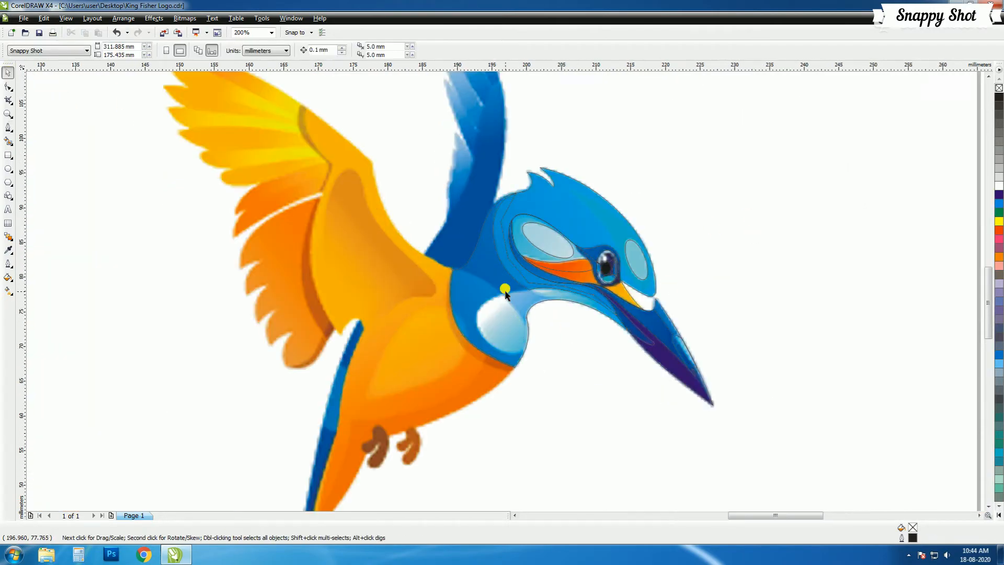
Change the stacking order of the shapes and cut the overlap between the head shape and the neck shape
{"action": "scroll", "coordinate": [506, 289], "scroll_direction": "up", "scroll_amount": 1}
{"action": "right_click", "coordinate": [515, 117]}
{"action": "mouse_move", "coordinate": [575, 236]}
{"action": "left_click", "coordinate": [680, 237]}
{"action": "left_click", "coordinate": [816, 194]}
{"action": "left_click", "coordinate": [601, 141]}
{"action": "left_click", "coordinate": [433, 301], "text": "shift"}
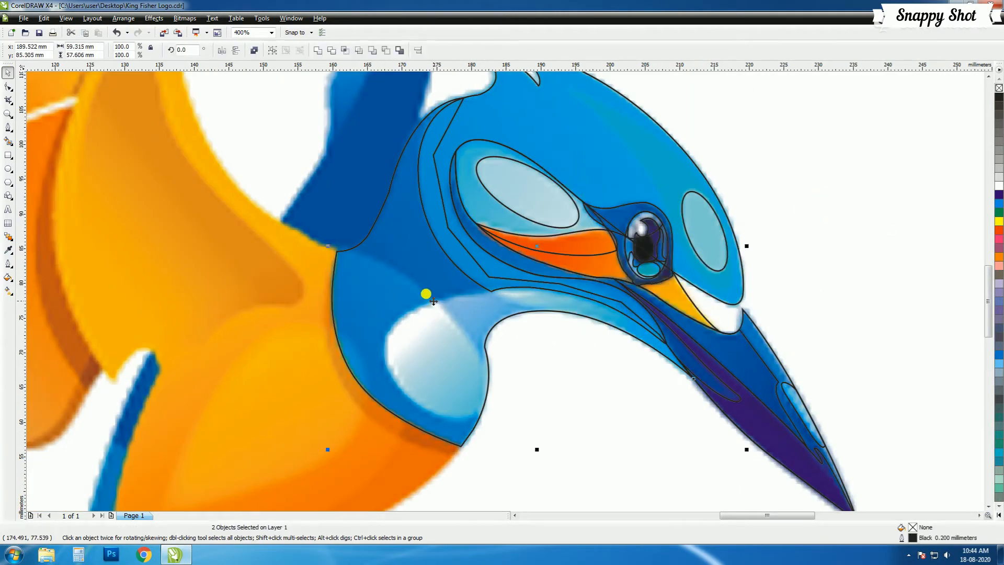
{"action": "left_click", "coordinate": [346, 50]}
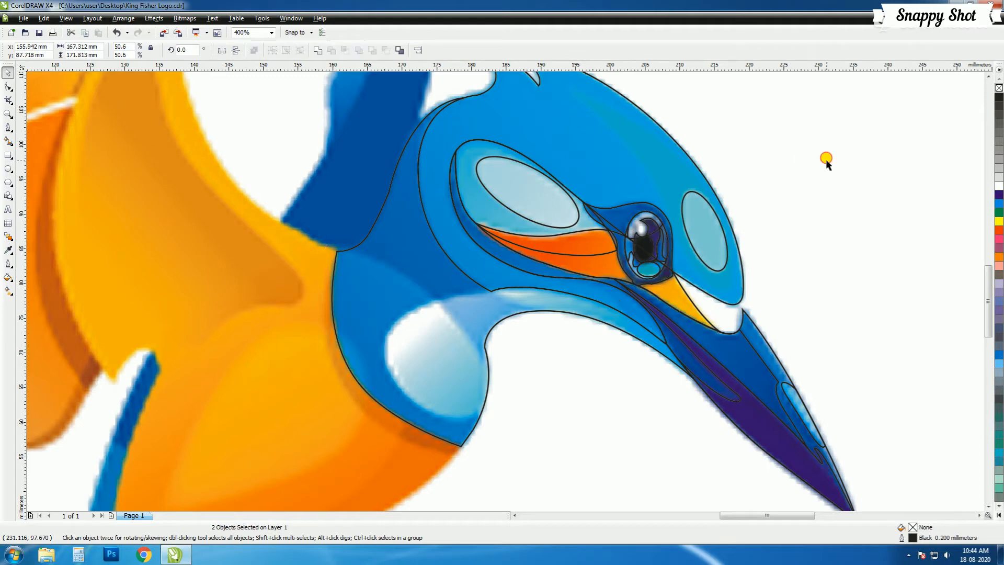
{"action": "left_click", "coordinate": [936, 192]}
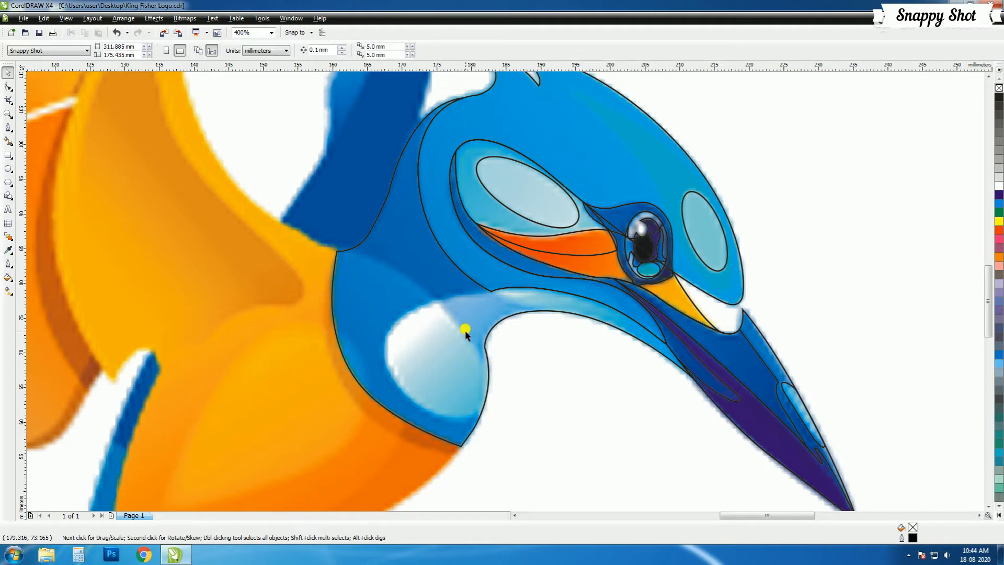
Trace the white-to-blue oval patch on the chest as a closed shape about 16 by 17.5 mm, extending past the chest edge
{"action": "left_click", "coordinate": [8, 128]}
{"action": "left_click_drag", "start_coordinate": [488, 372], "coordinate": [437, 416]}
{"action": "left_click_drag", "start_coordinate": [406, 395], "coordinate": [390, 376]}
{"action": "left_click_drag", "start_coordinate": [403, 314], "coordinate": [431, 300]}
{"action": "key", "text": "super"}
{"action": "key", "text": "super"}
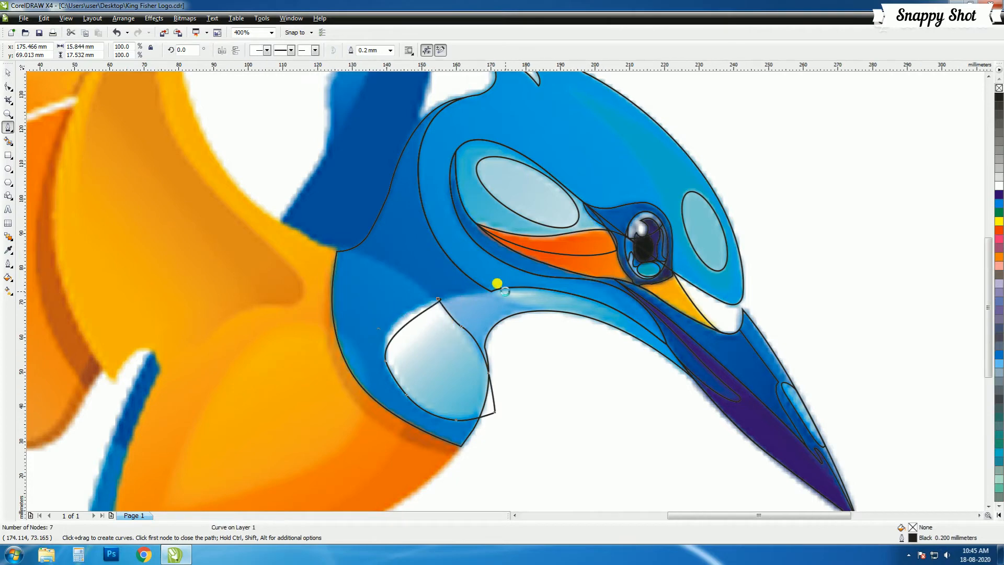
{"action": "scroll", "coordinate": [426, 330], "scroll_direction": "up", "scroll_amount": 2}
{"action": "left_click", "coordinate": [517, 142]}
Refine the oval patch by removing a surplus node and adding one on its upper edge
{"action": "key", "text": "F10"}
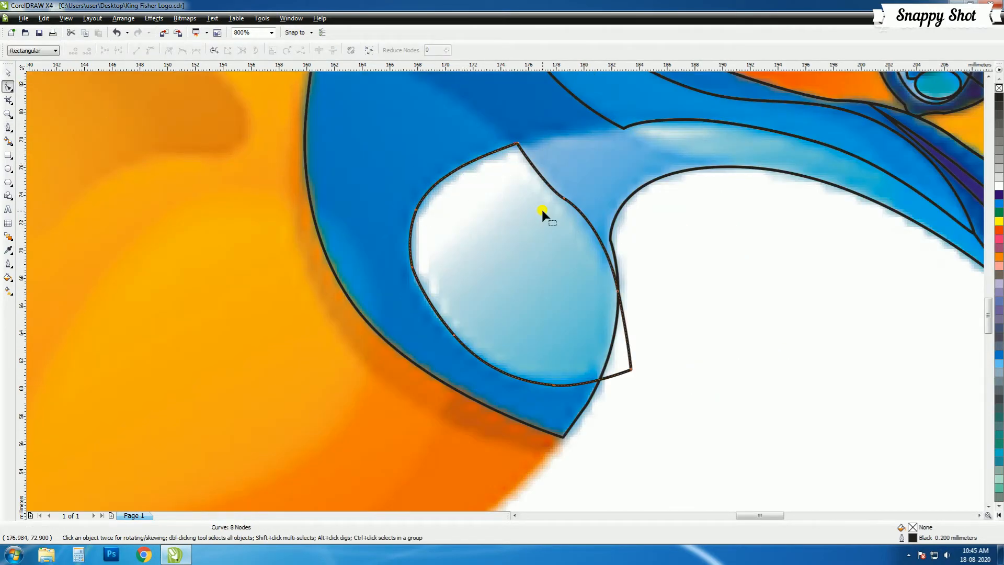
{"action": "left_click", "coordinate": [412, 267]}
{"action": "key", "text": "Delete"}
{"action": "double_click", "coordinate": [536, 172]}
{"action": "key", "text": "space"}
{"action": "left_click", "coordinate": [738, 324]}
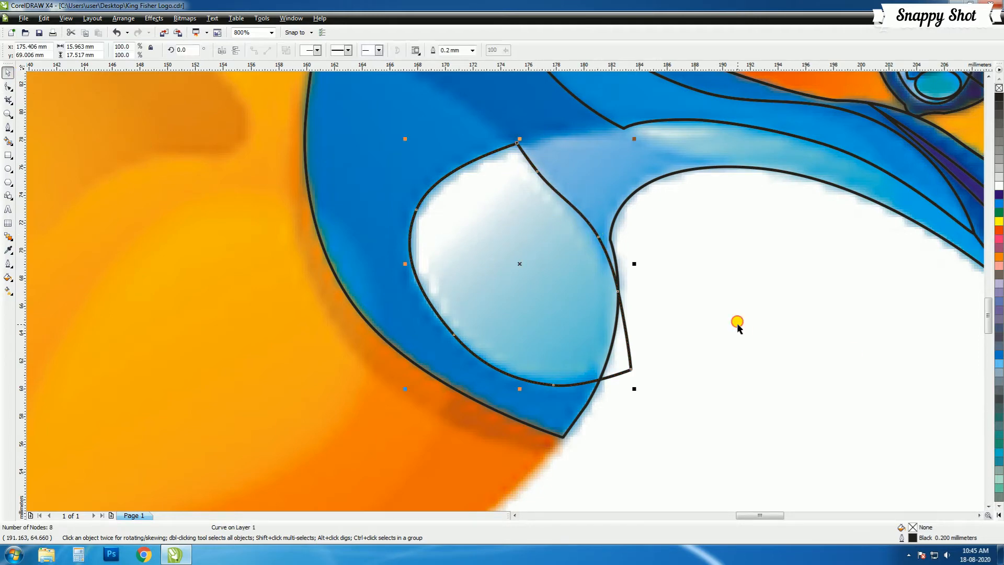
{"action": "scroll", "coordinate": [830, 408], "scroll_direction": "down", "scroll_amount": 2}
{"action": "key", "text": "Escape"}
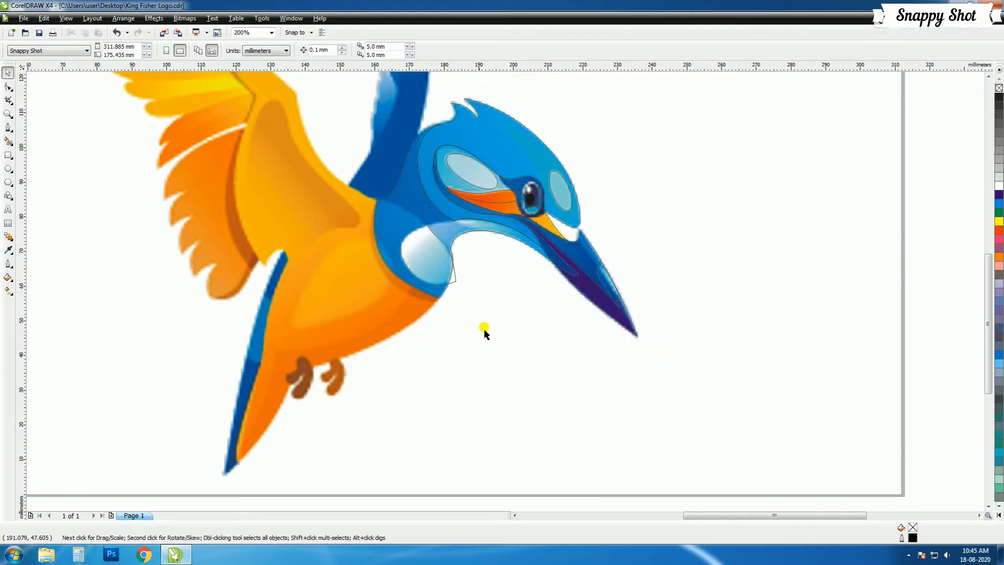
Intersect the oval patch with the neck shape and delete the original overhanging oval
{"action": "scroll", "coordinate": [446, 283], "scroll_direction": "up", "scroll_amount": 2}
{"action": "left_click", "coordinate": [539, 117]}
{"action": "left_click", "coordinate": [542, 255], "text": "shift"}
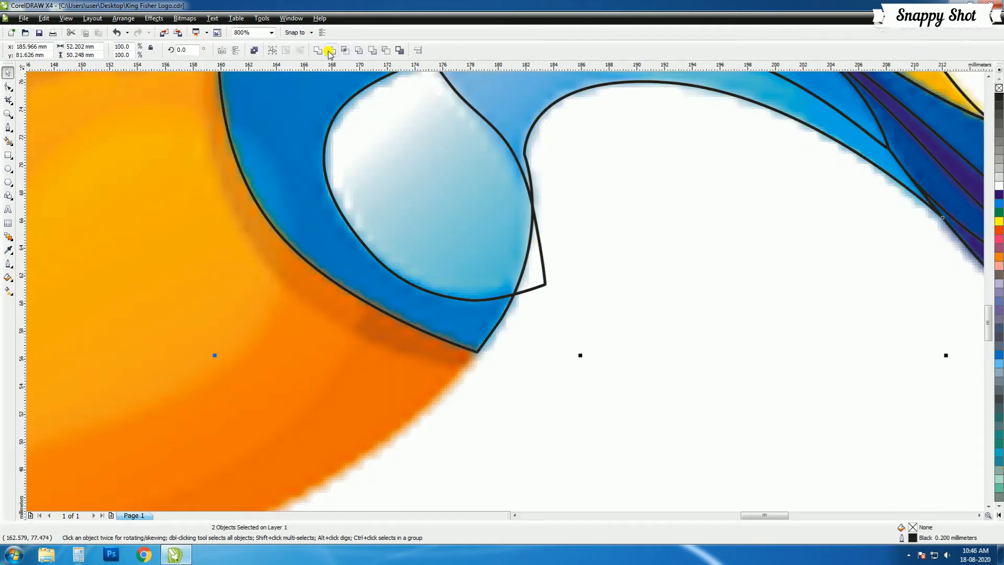
{"action": "left_click", "coordinate": [343, 51]}
{"action": "key", "text": "Delete"}
{"action": "left_click", "coordinate": [477, 249]}
{"action": "scroll", "coordinate": [477, 248], "scroll_direction": "down", "scroll_amount": 2}
{"action": "left_click", "coordinate": [711, 306]}
Trace the dividing curve from the shoulder point to the upper tip of the oval patch, about 14.6 by 6.9 mm
{"action": "scroll", "coordinate": [496, 247], "scroll_direction": "up", "scroll_amount": 1}
{"action": "left_click", "coordinate": [8, 127]}
{"action": "left_click", "coordinate": [394, 240]}
{"action": "scroll", "coordinate": [379, 268], "scroll_direction": "up", "scroll_amount": 1}
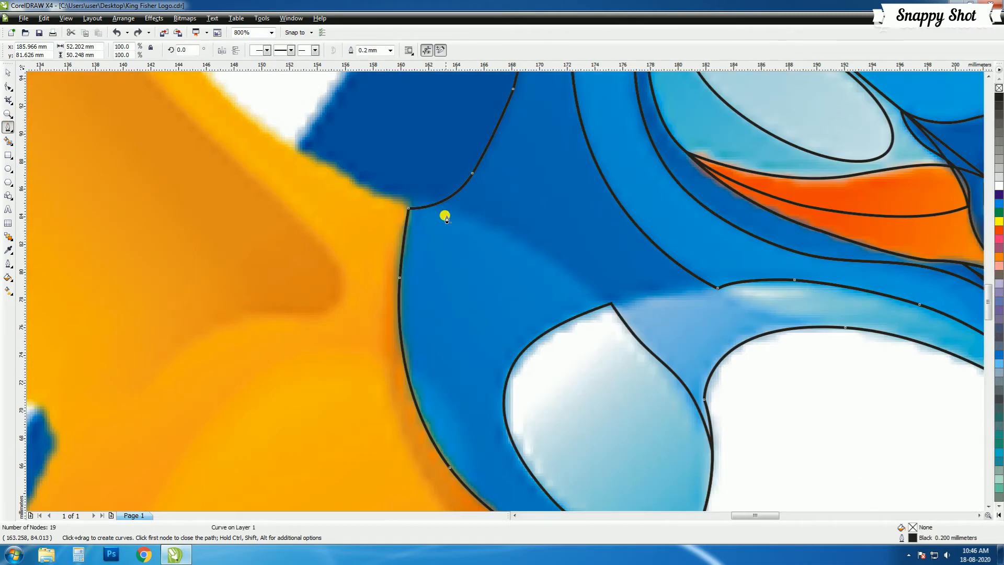
{"action": "key", "text": "space"}
{"action": "key", "text": "space"}
{"action": "left_click", "coordinate": [409, 209]}
{"action": "left_click_drag", "start_coordinate": [611, 302], "coordinate": [636, 318]}
{"action": "left_click", "coordinate": [609, 301], "text": "alt"}
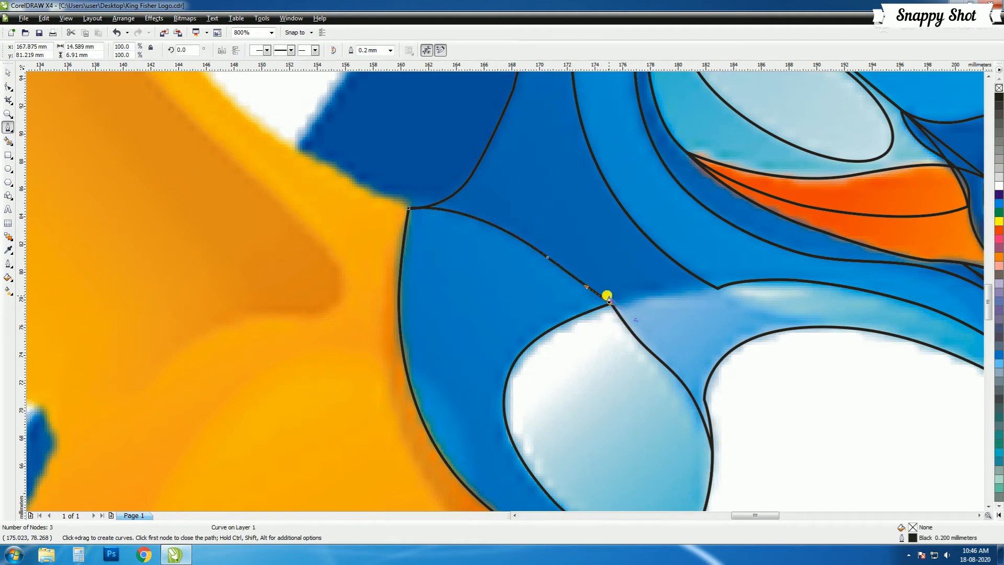
Extend the dividing curve across the oval patch and close it with a rough path outside the chest back to the shoulder
{"action": "scroll", "coordinate": [602, 327], "scroll_direction": "down", "scroll_amount": 2}
{"action": "scroll", "coordinate": [513, 327], "scroll_direction": "up", "scroll_amount": 2}
{"action": "left_click", "coordinate": [557, 372]}
{"action": "scroll", "coordinate": [556, 372], "scroll_direction": "down", "scroll_amount": 1}
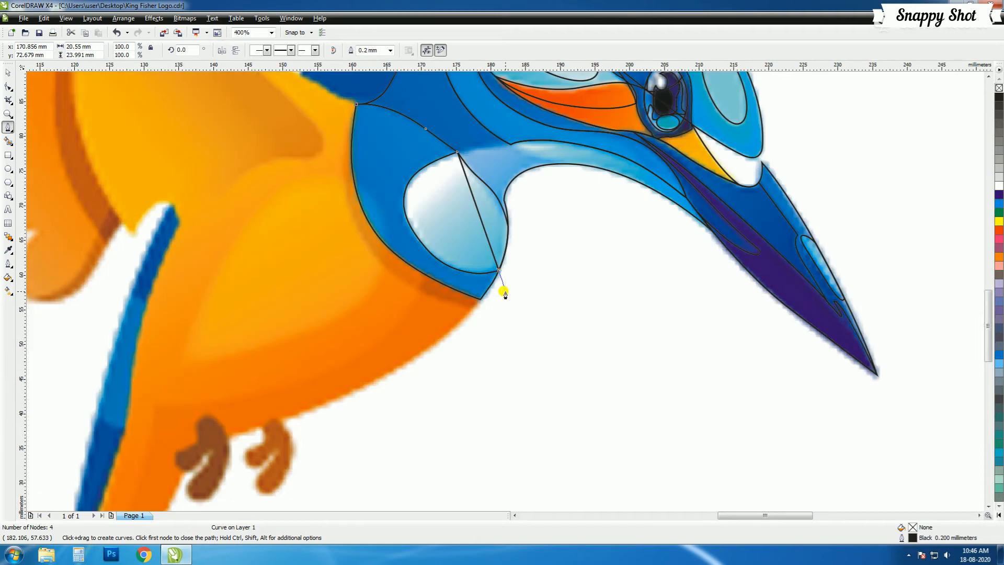
{"action": "left_click", "coordinate": [469, 310]}
{"action": "left_click", "coordinate": [390, 285]}
{"action": "left_click", "coordinate": [354, 237]}
{"action": "left_click", "coordinate": [334, 171]}
{"action": "key", "text": "space"}
{"action": "left_click", "coordinate": [632, 341]}
Intersect the rough chest shape with the neck shape and delete the original rough shape
{"action": "left_click", "coordinate": [368, 218]}
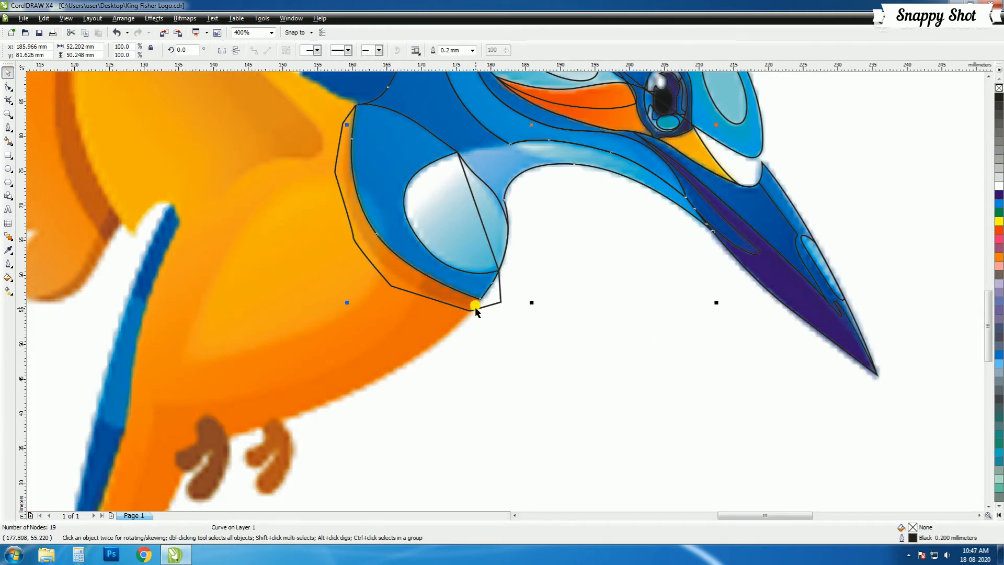
{"action": "left_click", "coordinate": [472, 307]}
{"action": "key", "text": "F10"}
{"action": "left_click", "coordinate": [8, 73]}
{"action": "key", "text": "Delete"}
{"action": "left_click", "coordinate": [466, 247]}
{"action": "scroll", "coordinate": [911, 321], "scroll_direction": "down", "scroll_amount": 1}
{"action": "left_click", "coordinate": [911, 321]}
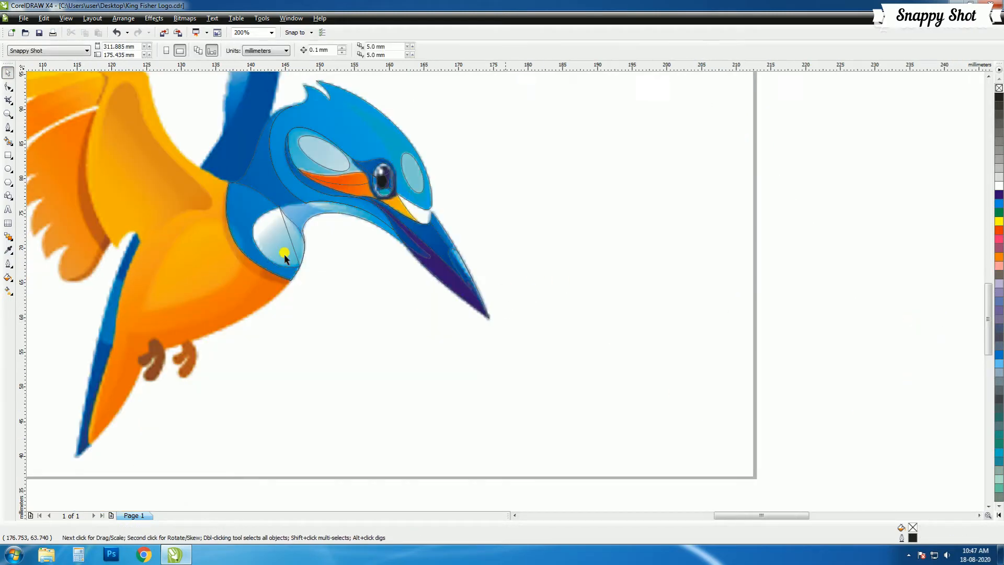
Simplify the overlap between the lower chest shape and the oval patch
{"action": "scroll", "coordinate": [284, 254], "scroll_direction": "up", "scroll_amount": 1}
{"action": "left_click", "coordinate": [518, 223]}
{"action": "scroll", "coordinate": [545, 235], "scroll_direction": "down", "scroll_amount": 1}
{"action": "left_click", "coordinate": [450, 251], "text": "shift"}
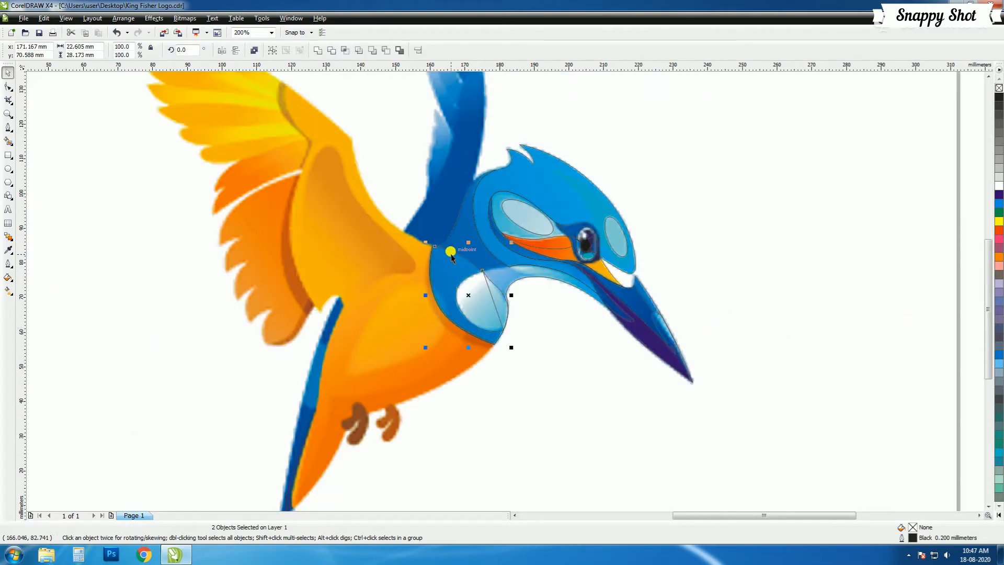
{"action": "left_click", "coordinate": [361, 50]}
{"action": "left_click", "coordinate": [632, 288]}
Trace the throat patch's upper edge from the oval patch's tip to the neck curve junction, about 7.7 by 1.1 mm
{"action": "scroll", "coordinate": [498, 285], "scroll_direction": "up", "scroll_amount": 1}
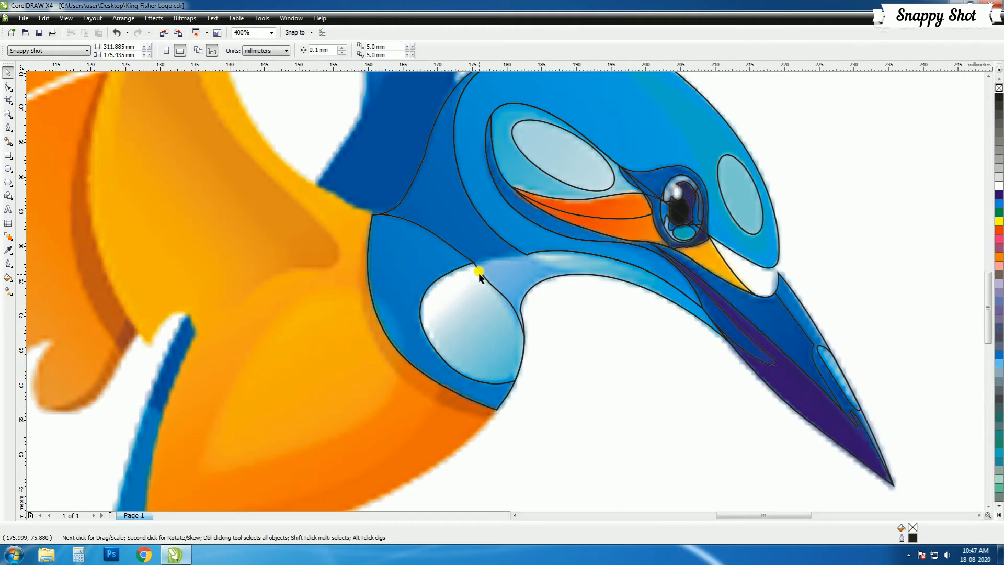
{"action": "key", "text": "F5"}
{"action": "scroll", "coordinate": [515, 279], "scroll_direction": "up", "scroll_amount": 1}
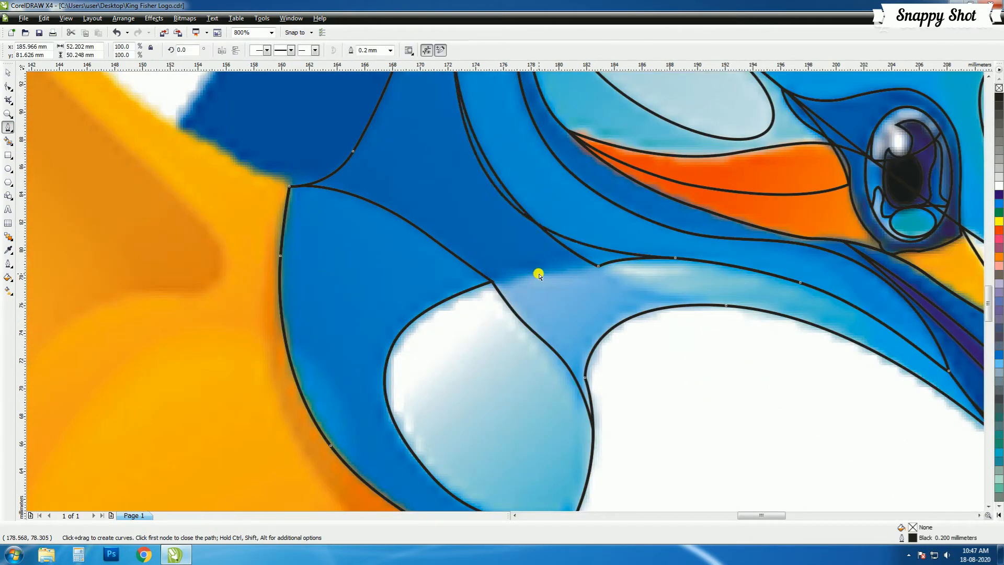
{"action": "left_click", "coordinate": [490, 281]}
{"action": "left_click_drag", "start_coordinate": [598, 265], "coordinate": [645, 269]}
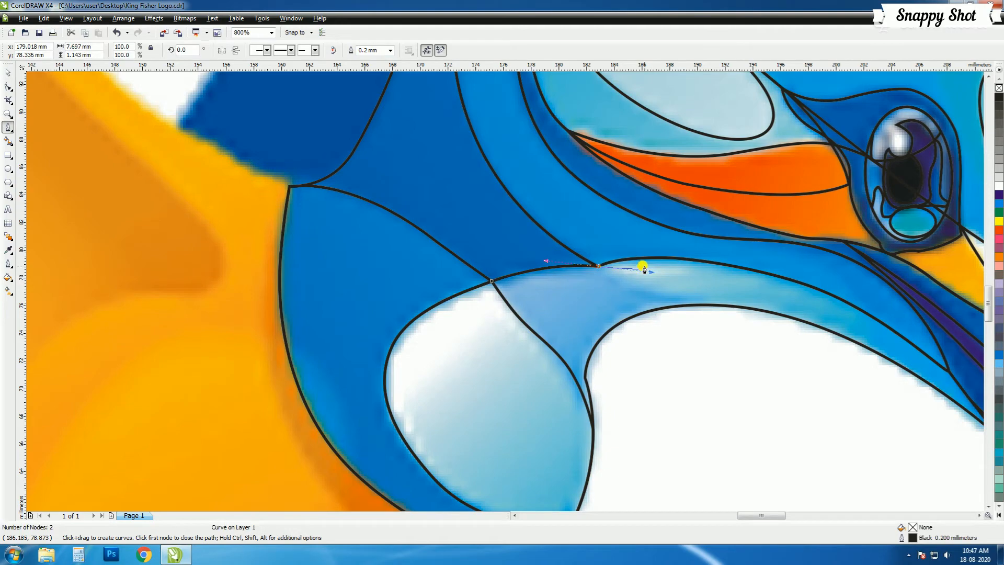
{"action": "scroll", "coordinate": [586, 256], "scroll_direction": "down", "scroll_amount": 1}
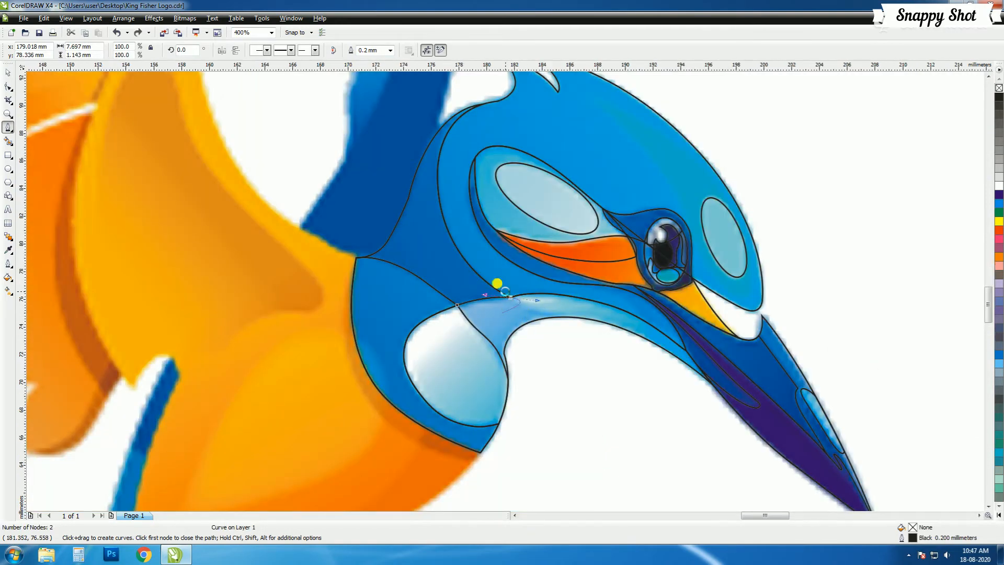
Extend the curve along the light throat highlight's lower side to the throat's outer edge, about 20.1 by 3.4 mm overall
{"action": "scroll", "coordinate": [495, 283], "scroll_direction": "up", "scroll_amount": 1}
{"action": "scroll", "coordinate": [522, 262], "scroll_direction": "up", "scroll_amount": 1}
{"action": "left_click_drag", "start_coordinate": [649, 292], "coordinate": [694, 293]}
{"action": "left_click", "coordinate": [575, 294], "text": "ctrl"}
{"action": "left_click", "coordinate": [621, 287]}
{"action": "key", "text": "ctrl+z"}
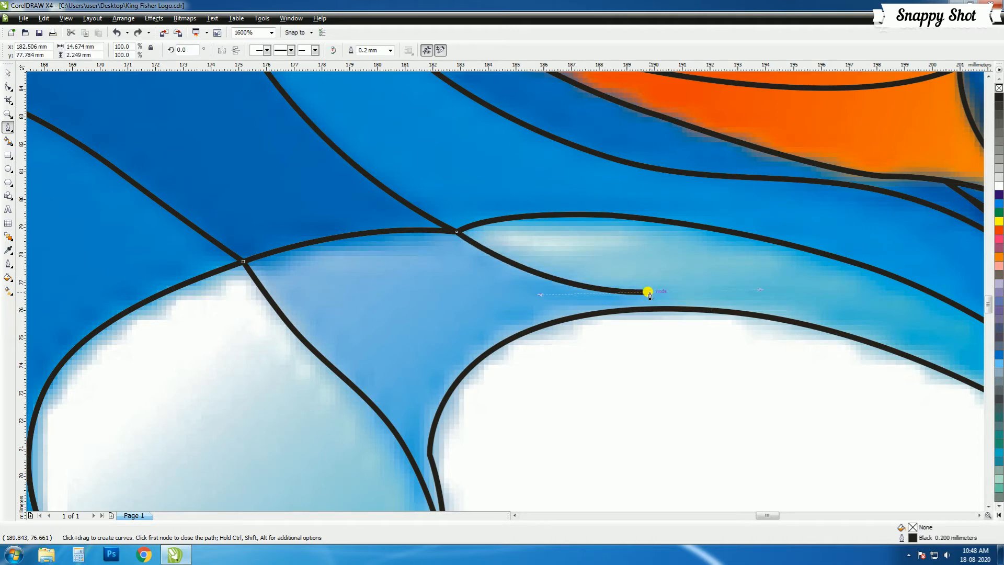
{"action": "left_click", "coordinate": [649, 292]}
{"action": "scroll", "coordinate": [693, 302], "scroll_direction": "down", "scroll_amount": 1}
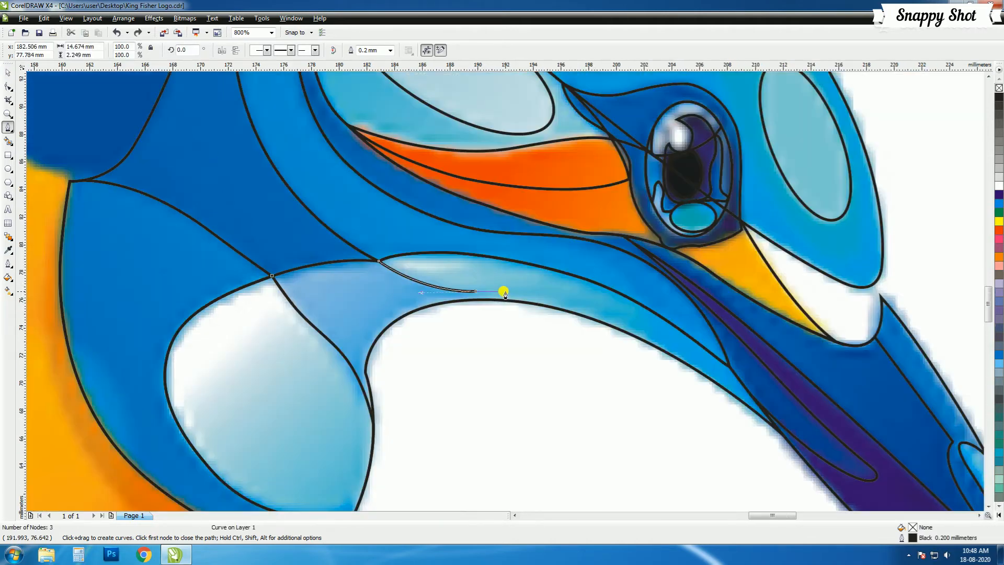
{"action": "scroll", "coordinate": [490, 299], "scroll_direction": "up", "scroll_amount": 1}
{"action": "left_click_drag", "start_coordinate": [625, 303], "coordinate": [709, 337]}
{"action": "left_click", "coordinate": [626, 303], "text": "alt"}
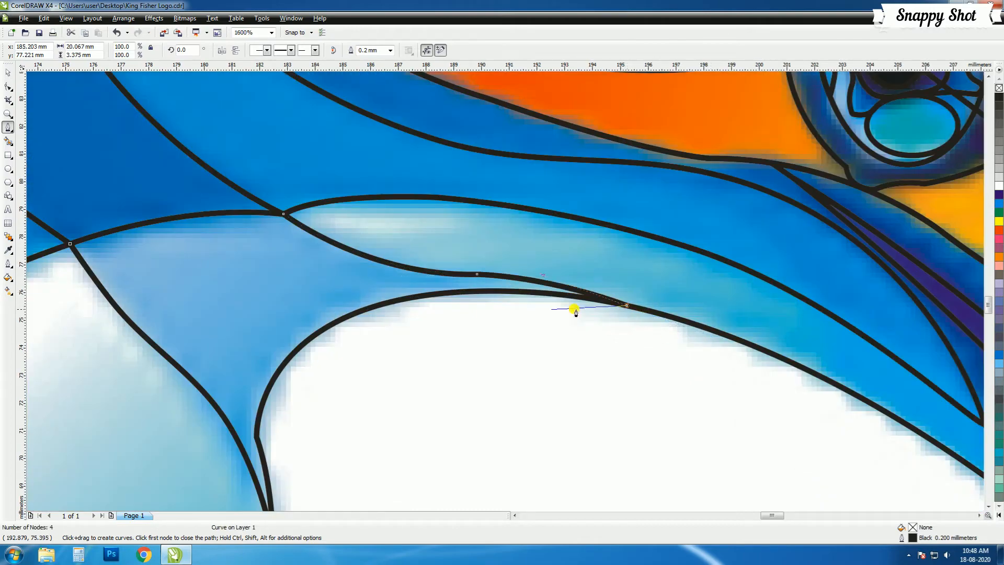
Close the throat curve with a rough path outside the throat and back across the oval patch to its tip
{"action": "scroll", "coordinate": [351, 358], "scroll_direction": "down", "scroll_amount": 2}
{"action": "scroll", "coordinate": [502, 306], "scroll_direction": "up", "scroll_amount": 2}
{"action": "left_click", "coordinate": [468, 402]}
{"action": "left_click", "coordinate": [457, 426]}
{"action": "left_click", "coordinate": [397, 404]}
{"action": "left_click", "coordinate": [288, 237]}
{"action": "left_click", "coordinate": [243, 164]}
{"action": "left_click", "coordinate": [240, 109]}
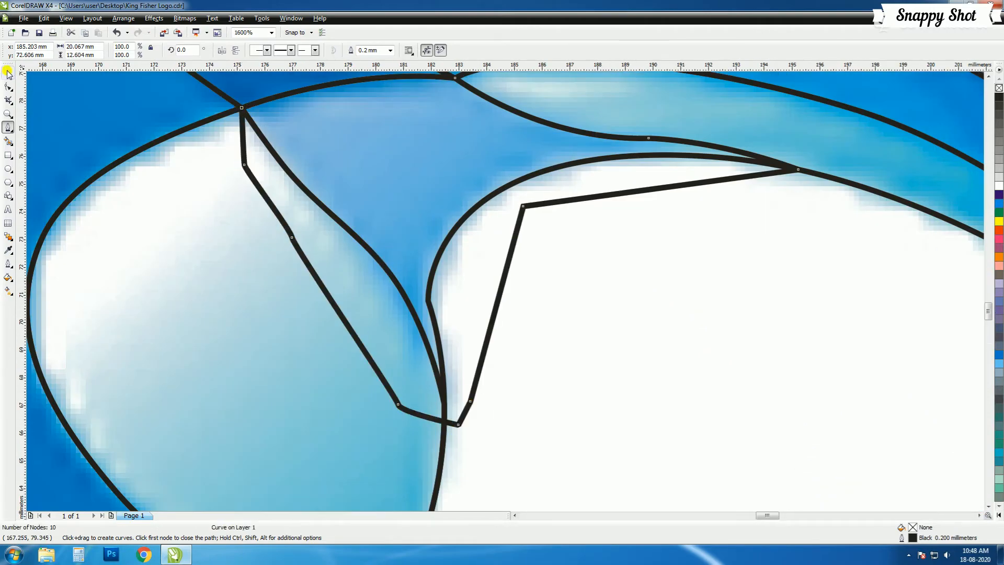
Intersect the rough throat shape with the neck shape and delete the original rough shape
{"action": "left_click", "coordinate": [8, 72]}
{"action": "left_click_drag", "start_coordinate": [505, 292], "coordinate": [507, 242]}
{"action": "left_click", "coordinate": [411, 154]}
{"action": "left_click", "coordinate": [355, 121]}
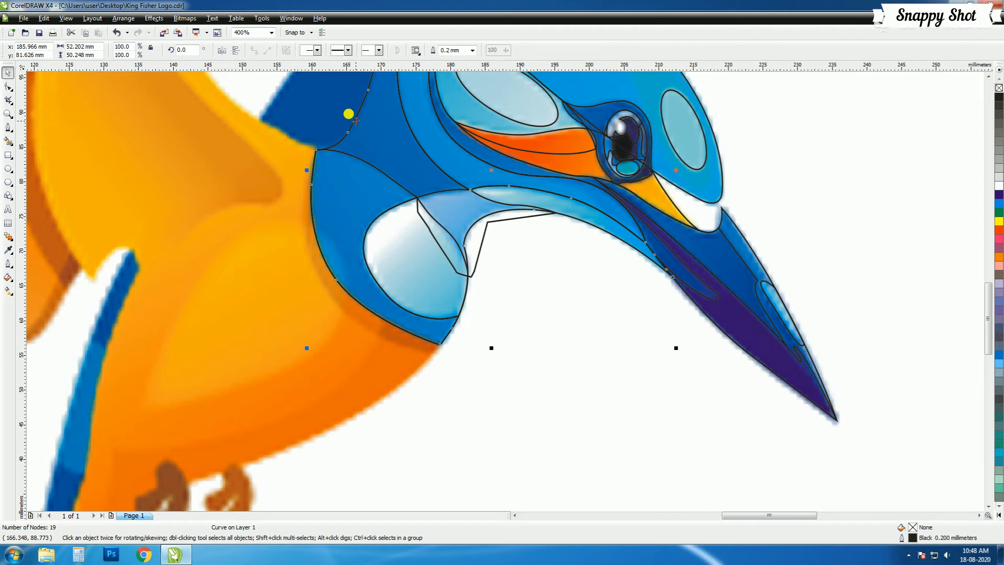
{"action": "left_click", "coordinate": [499, 220], "text": "shift"}
{"action": "left_click", "coordinate": [345, 52]}
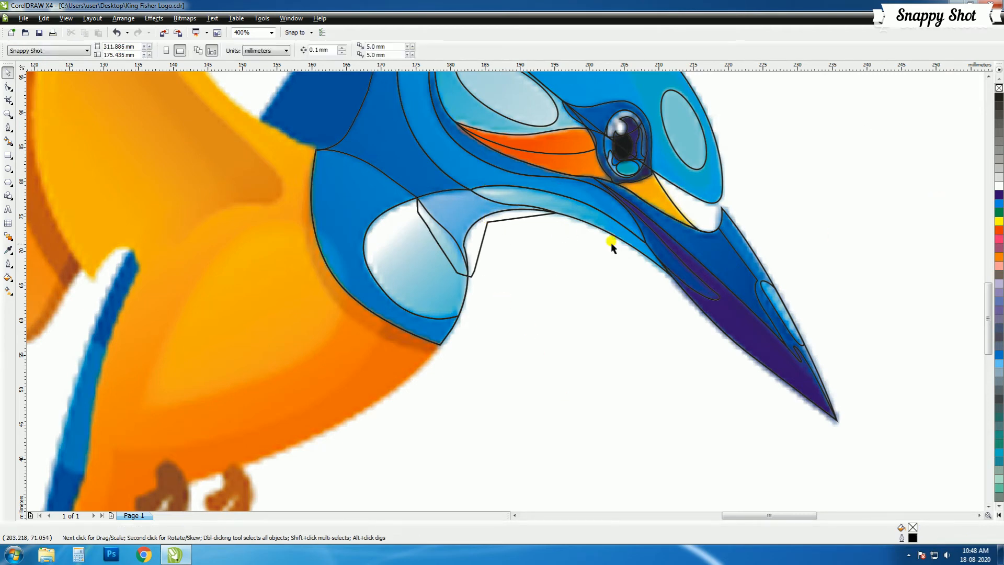
{"action": "left_click", "coordinate": [449, 285]}
{"action": "left_click", "coordinate": [465, 288]}
{"action": "left_click", "coordinate": [931, 158]}
{"action": "left_click_drag", "start_coordinate": [451, 270], "coordinate": [444, 283]}
{"action": "key", "text": "ctrl+z"}
{"action": "left_click", "coordinate": [450, 286]}
Simplify the overlap between the throat shape and the oval patch
{"action": "left_click", "coordinate": [413, 312]}
{"action": "left_click", "coordinate": [450, 262], "text": "shift"}
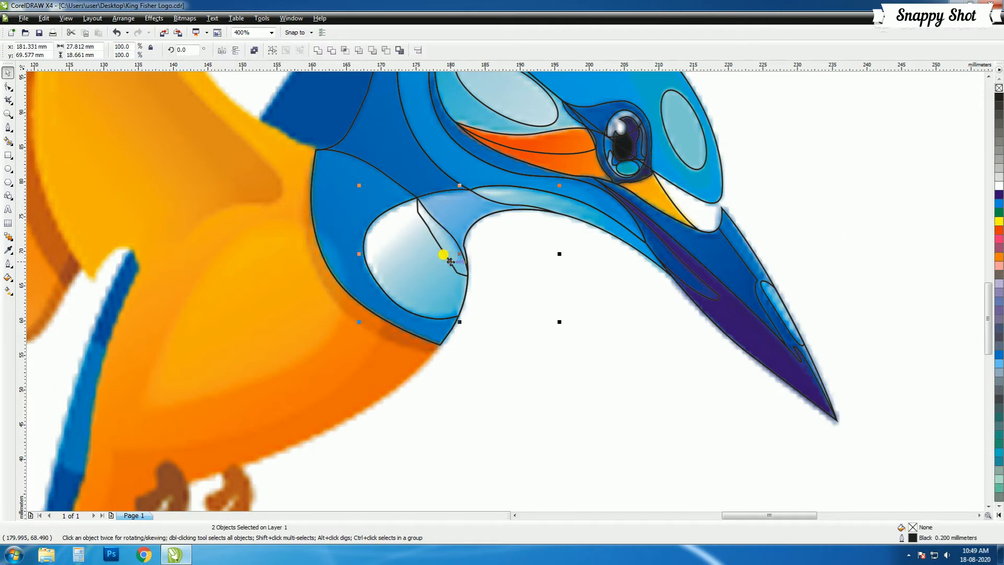
{"action": "left_click", "coordinate": [359, 51]}
{"action": "left_click", "coordinate": [867, 212]}
{"action": "scroll", "coordinate": [474, 284], "scroll_direction": "down", "scroll_amount": 1}
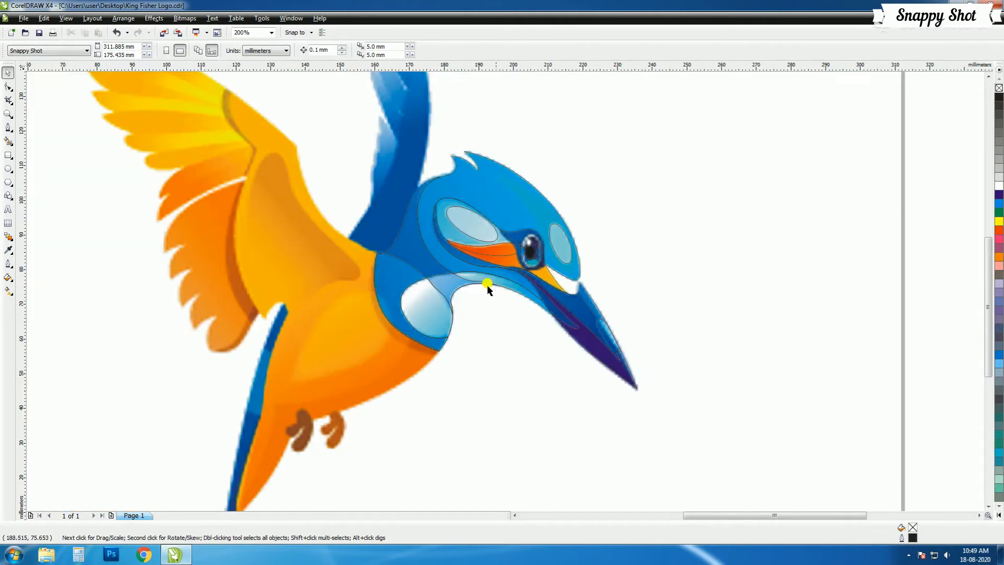
Start the blue wing's base shape at its lower inner corner, following the shoulder and cutting roughly inside the neck
{"action": "scroll", "coordinate": [378, 353], "scroll_direction": "down", "scroll_amount": 1}
{"action": "scroll", "coordinate": [505, 291], "scroll_direction": "up", "scroll_amount": 1}
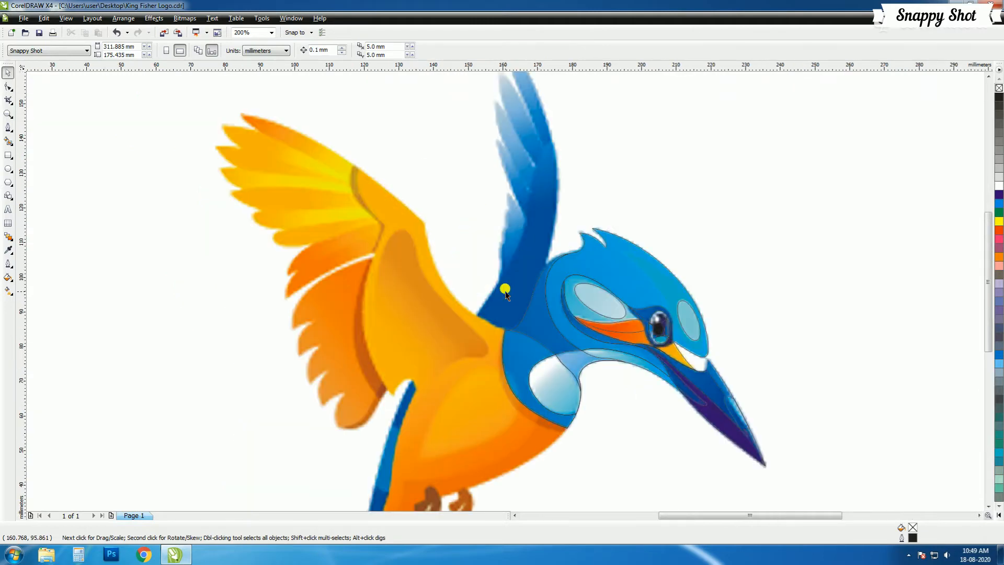
{"action": "left_click", "coordinate": [8, 127]}
{"action": "scroll", "coordinate": [570, 372], "scroll_direction": "up", "scroll_amount": 1}
{"action": "left_click", "coordinate": [381, 258]}
{"action": "left_click_drag", "start_coordinate": [439, 287], "coordinate": [458, 298]}
{"action": "scroll", "coordinate": [499, 285], "scroll_direction": "up", "scroll_amount": 1}
{"action": "left_click", "coordinate": [427, 294]}
{"action": "scroll", "coordinate": [452, 300], "scroll_direction": "down", "scroll_amount": 1}
{"action": "left_click", "coordinate": [524, 258]}
{"action": "left_click", "coordinate": [547, 192]}
Trace the blue wing's outer edge up to the base of the topmost feather, about 23.4 by 54.1 mm overall
{"action": "scroll", "coordinate": [565, 163], "scroll_direction": "down", "scroll_amount": 1}
{"action": "scroll", "coordinate": [505, 292], "scroll_direction": "up", "scroll_amount": 1}
{"action": "left_click_drag", "start_coordinate": [511, 195], "coordinate": [524, 104]}
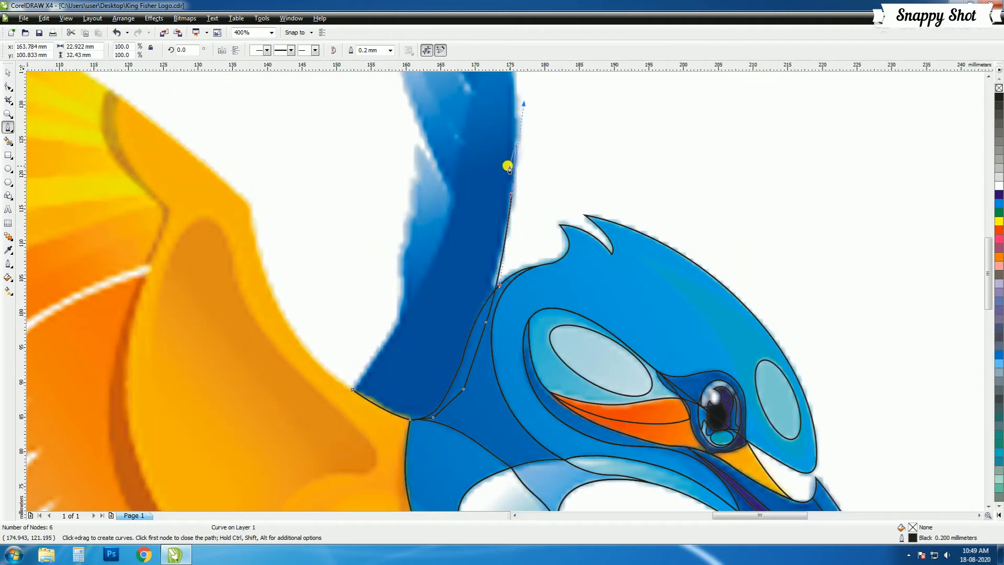
{"action": "scroll", "coordinate": [501, 159], "scroll_direction": "down", "scroll_amount": 1}
{"action": "scroll", "coordinate": [505, 291], "scroll_direction": "up", "scroll_amount": 1}
{"action": "left_click_drag", "start_coordinate": [510, 174], "coordinate": [503, 160]}
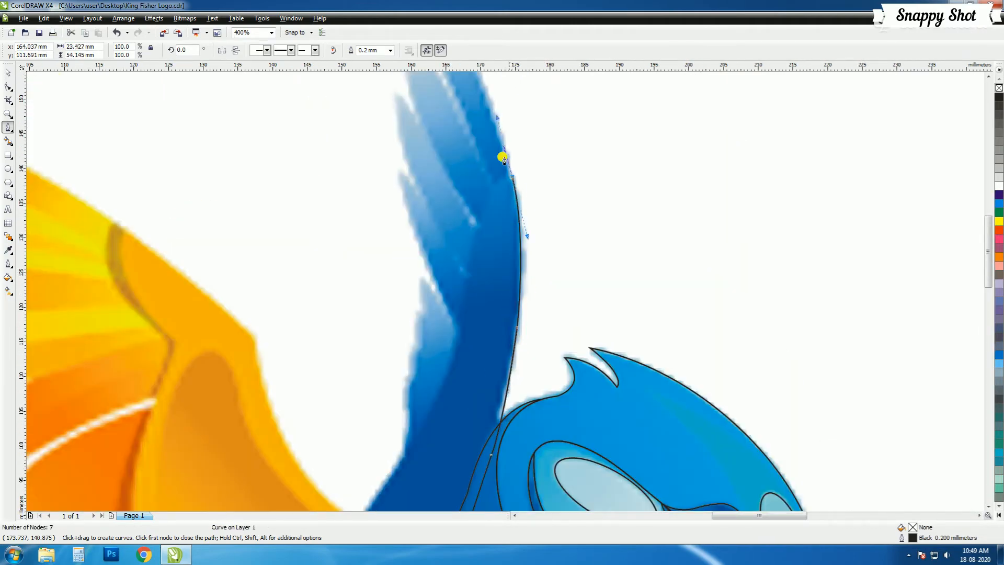
Trace the wing base's rounded top and the two small notches down its feather side
{"action": "left_click_drag", "start_coordinate": [483, 213], "coordinate": [459, 261]}
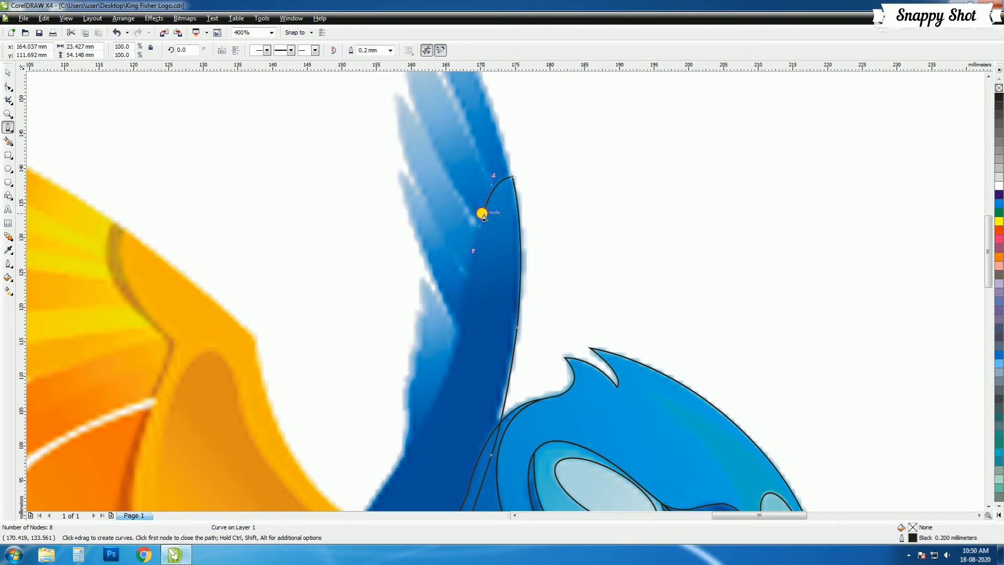
{"action": "scroll", "coordinate": [480, 236], "scroll_direction": "up", "scroll_amount": 1}
{"action": "left_click_drag", "start_coordinate": [510, 283], "coordinate": [498, 292]}
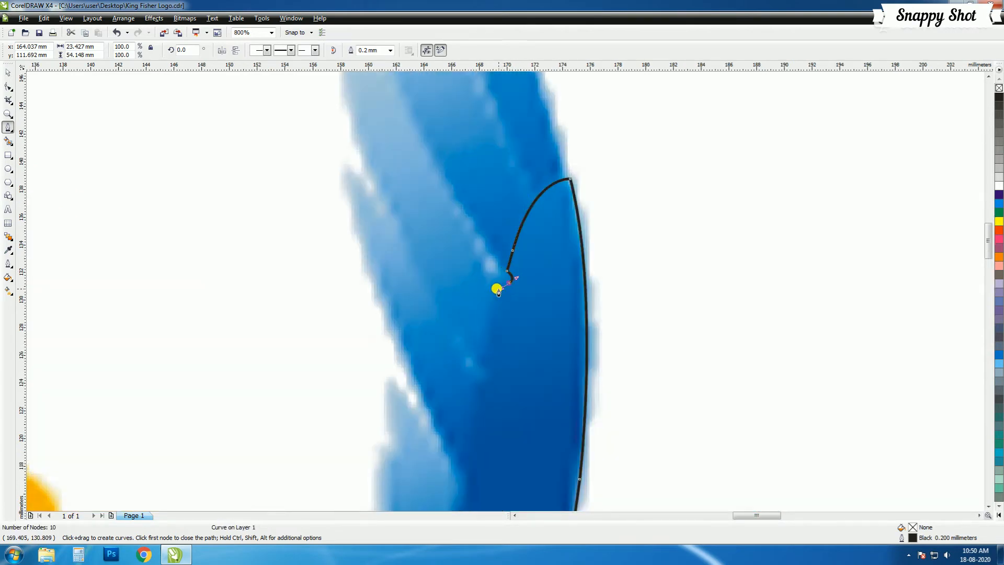
{"action": "left_click_drag", "start_coordinate": [482, 357], "coordinate": [486, 383]}
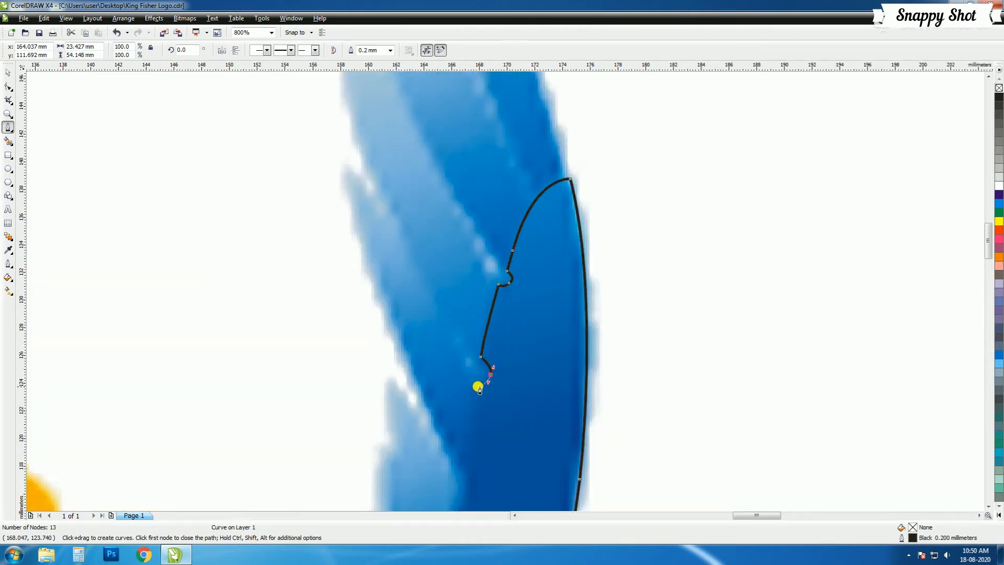
{"action": "left_click", "coordinate": [476, 381]}
Continue the wing base's inner edge down to its lower corner and close the shape
{"action": "scroll", "coordinate": [473, 390], "scroll_direction": "down", "scroll_amount": 1}
{"action": "scroll", "coordinate": [506, 294], "scroll_direction": "up", "scroll_amount": 1}
{"action": "scroll", "coordinate": [494, 343], "scroll_direction": "down", "scroll_amount": 1}
{"action": "left_click_drag", "start_coordinate": [481, 368], "coordinate": [451, 425]}
{"action": "left_click", "coordinate": [403, 494]}
{"action": "scroll", "coordinate": [403, 494], "scroll_direction": "down", "scroll_amount": 1}
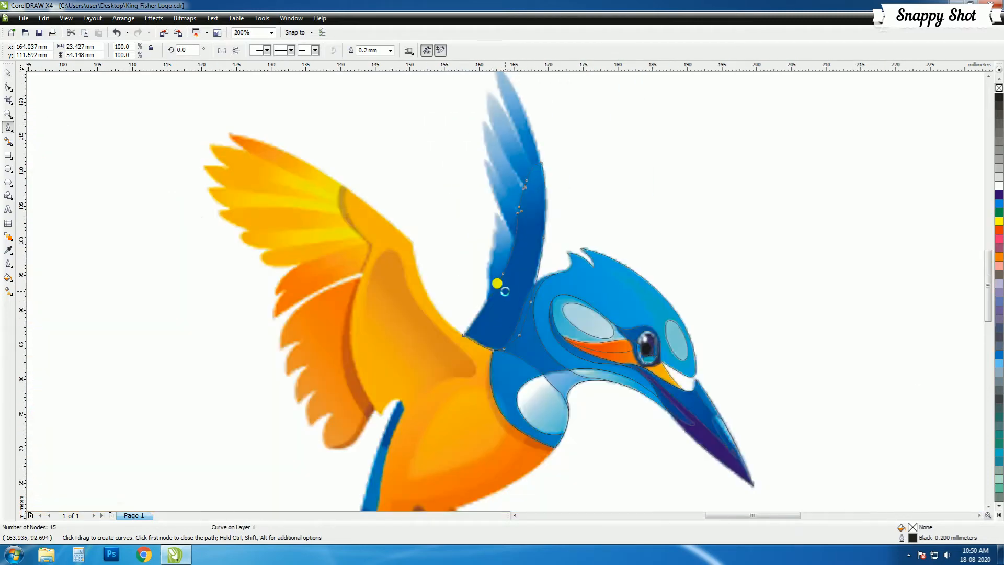
Reshape the wing base's lower inner edge and its side beside the neck to follow the bitmap
{"action": "scroll", "coordinate": [498, 284], "scroll_direction": "up", "scroll_amount": 1}
{"action": "key", "text": "F10"}
{"action": "left_click_drag", "start_coordinate": [407, 343], "coordinate": [454, 286]}
{"action": "left_click_drag", "start_coordinate": [473, 252], "coordinate": [472, 269]}
{"action": "scroll", "coordinate": [503, 240], "scroll_direction": "down", "scroll_amount": 1}
{"action": "scroll", "coordinate": [534, 286], "scroll_direction": "up", "scroll_amount": 2}
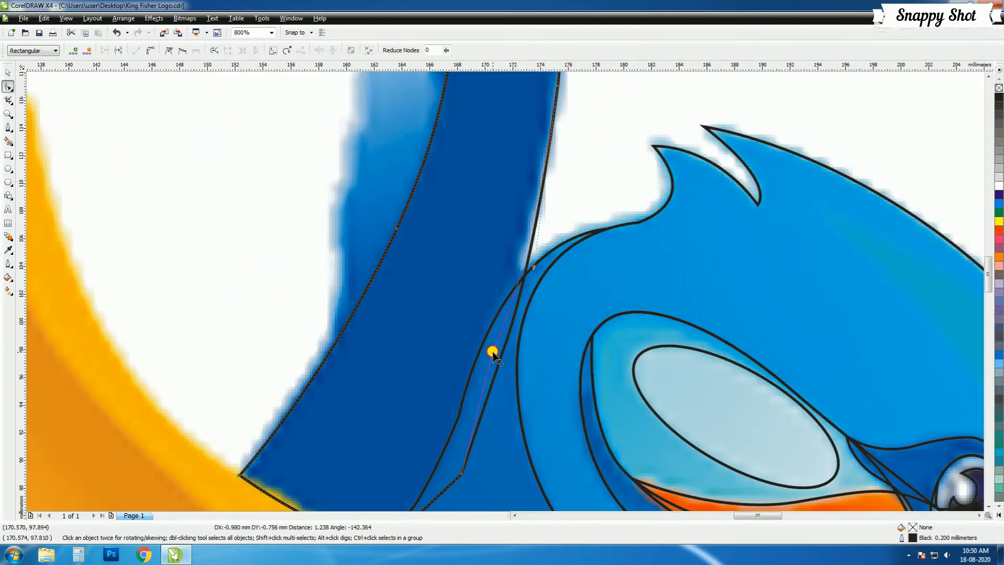
{"action": "scroll", "coordinate": [506, 292], "scroll_direction": "down", "scroll_amount": 2}
Simplify the overlap between the neck shape and the wing base, and clear the selection
{"action": "key", "text": "space"}
{"action": "scroll", "coordinate": [505, 295], "scroll_direction": "up", "scroll_amount": 1}
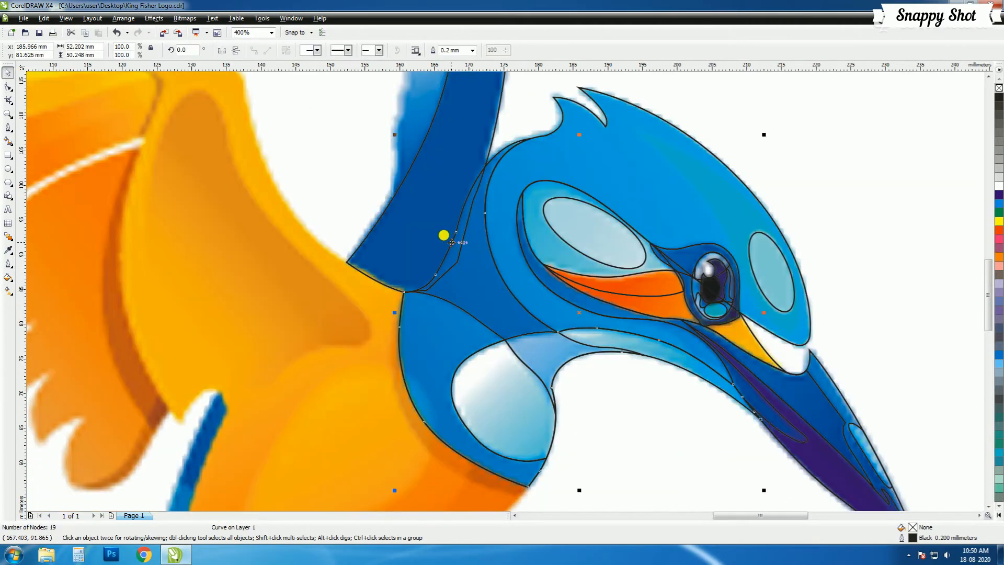
{"action": "left_click", "coordinate": [398, 201], "text": "shift"}
{"action": "left_click", "coordinate": [360, 54]}
{"action": "left_click", "coordinate": [784, 202]}
{"action": "scroll", "coordinate": [784, 203], "scroll_direction": "down", "scroll_amount": 1}
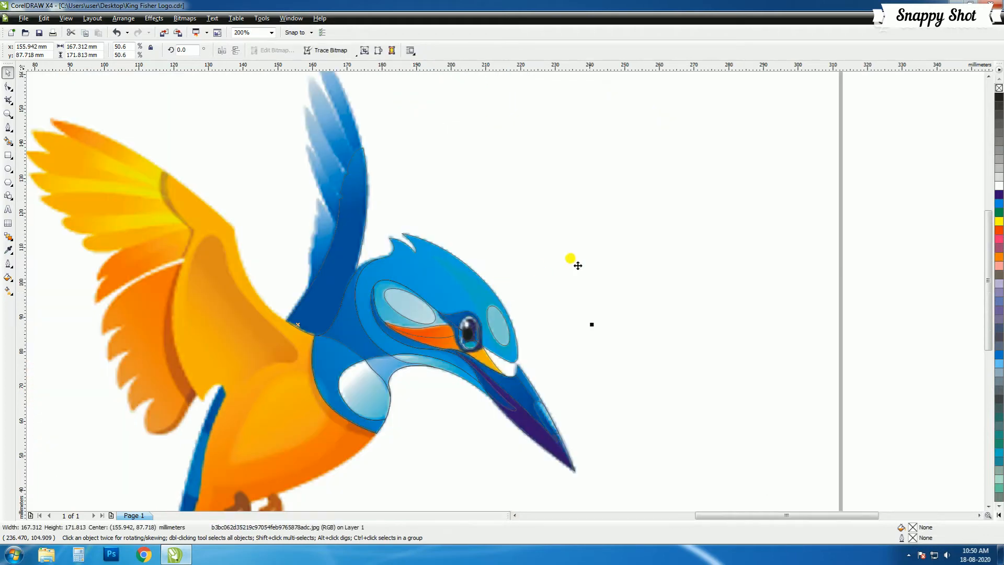
{"action": "key", "text": "Escape"}
Trace the topmost blue feather's outer edge from its tip to the wing base, about 11.8 by 28.1 mm
{"action": "scroll", "coordinate": [506, 292], "scroll_direction": "up", "scroll_amount": 1}
{"action": "left_click", "coordinate": [8, 128]}
{"action": "left_click", "coordinate": [430, 113]}
{"action": "left_click_drag", "start_coordinate": [515, 307], "coordinate": [529, 416]}
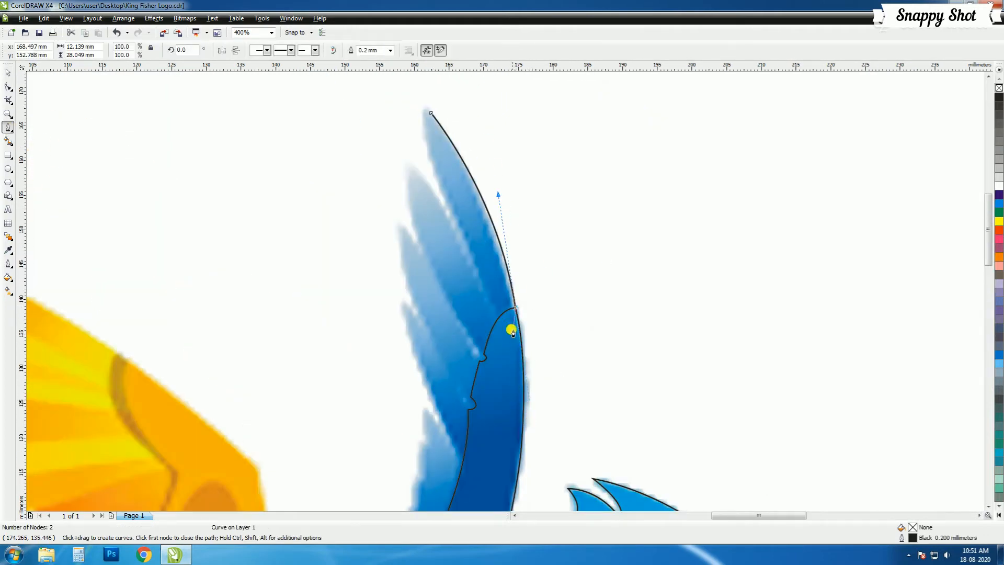
{"action": "scroll", "coordinate": [515, 320], "scroll_direction": "up", "scroll_amount": 2}
{"action": "scroll", "coordinate": [529, 225], "scroll_direction": "down", "scroll_amount": 1}
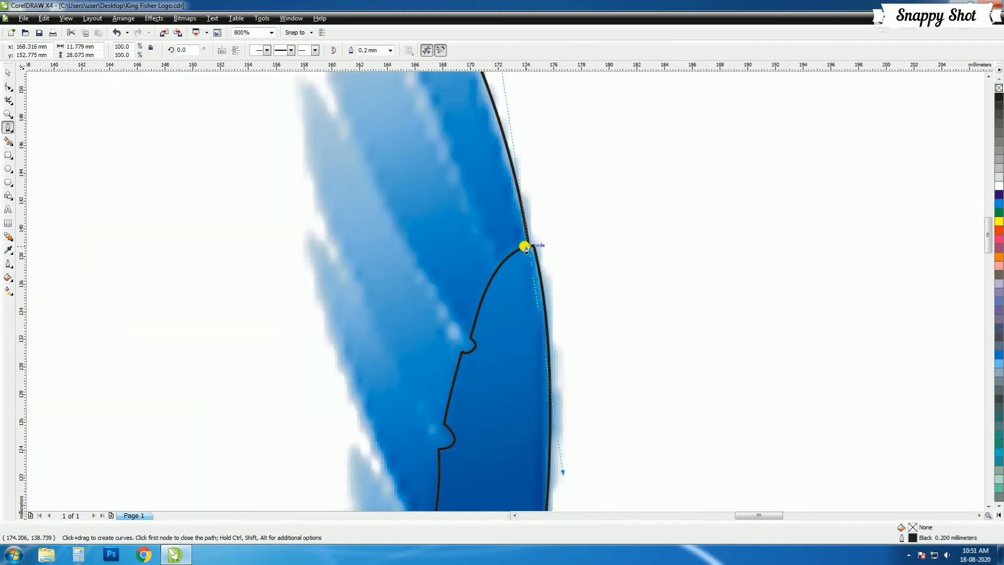
Trace the topmost feather's inner edge and rounded tip and close it, about 13 by 30.5 mm overall
{"action": "left_click", "coordinate": [510, 275]}
{"action": "scroll", "coordinate": [510, 275], "scroll_direction": "down", "scroll_amount": 1}
{"action": "left_click", "coordinate": [459, 182]}
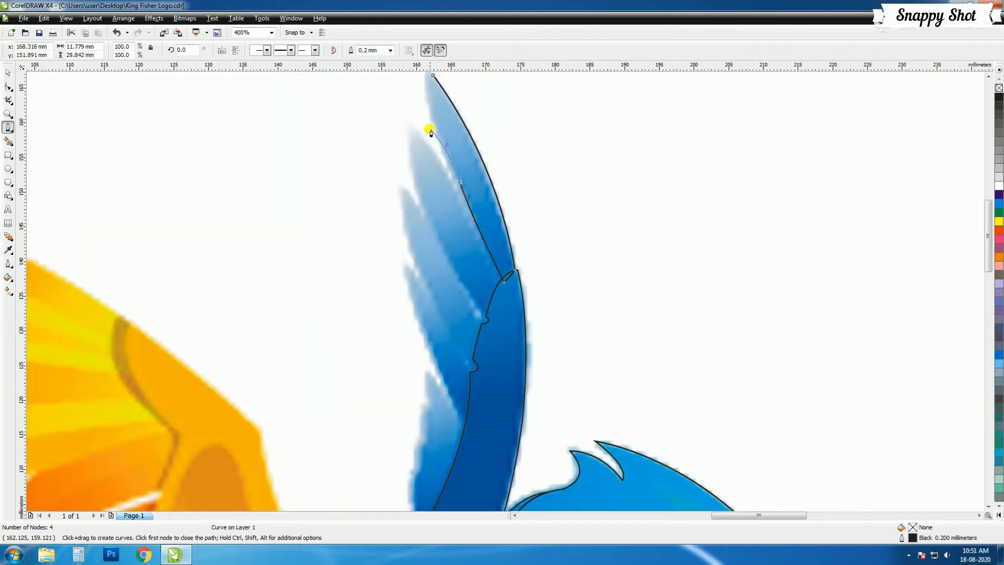
{"action": "scroll", "coordinate": [459, 184], "scroll_direction": "down", "scroll_amount": 1}
{"action": "scroll", "coordinate": [493, 258], "scroll_direction": "up", "scroll_amount": 1}
{"action": "left_click_drag", "start_coordinate": [496, 266], "coordinate": [441, 200]}
{"action": "scroll", "coordinate": [534, 289], "scroll_direction": "up", "scroll_amount": 1}
{"action": "scroll", "coordinate": [436, 216], "scroll_direction": "up", "scroll_amount": 1}
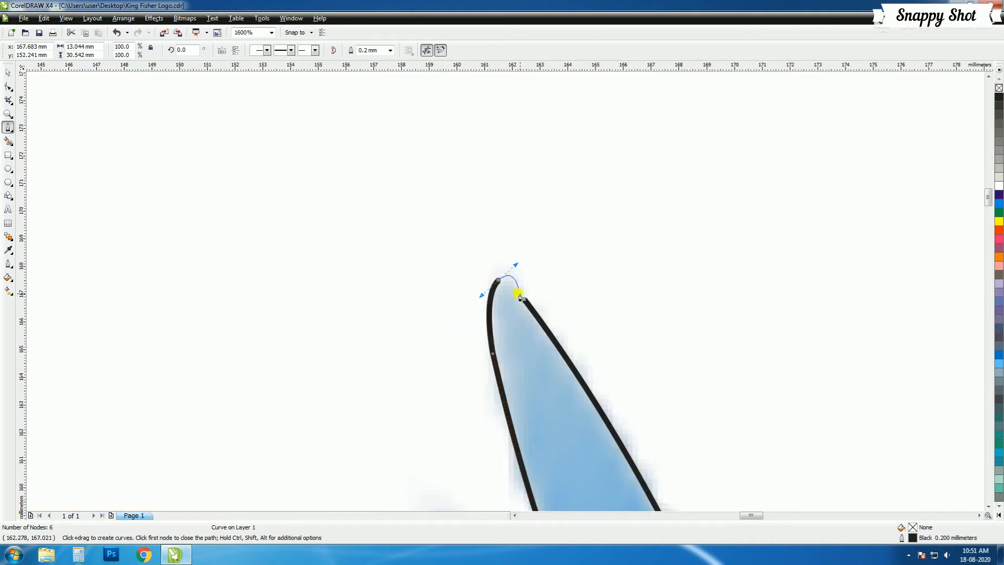
{"action": "left_click_drag", "start_coordinate": [524, 299], "coordinate": [568, 281]}
Delete the surplus nodes around the topmost feather's tip and along its edges to smooth the outline
{"action": "scroll", "coordinate": [441, 265], "scroll_direction": "down", "scroll_amount": 1}
{"action": "left_click", "coordinate": [7, 87]}
{"action": "scroll", "coordinate": [411, 271], "scroll_direction": "up", "scroll_amount": 1}
{"action": "double_click", "coordinate": [524, 299]}
{"action": "key", "text": "Delete"}
{"action": "double_click", "coordinate": [533, 275]}
{"action": "double_click", "coordinate": [579, 320]}
{"action": "key", "text": "Delete"}
{"action": "double_click", "coordinate": [630, 397]}
{"action": "left_click", "coordinate": [579, 320]}
{"action": "key", "text": "Delete"}
{"action": "scroll", "coordinate": [572, 332], "scroll_direction": "down", "scroll_amount": 2}
{"action": "scroll", "coordinate": [528, 419], "scroll_direction": "up", "scroll_amount": 1}
{"action": "left_click_drag", "start_coordinate": [515, 222], "coordinate": [494, 239]}
{"action": "key", "text": "Delete"}
{"action": "scroll", "coordinate": [494, 239], "scroll_direction": "down", "scroll_amount": 1}
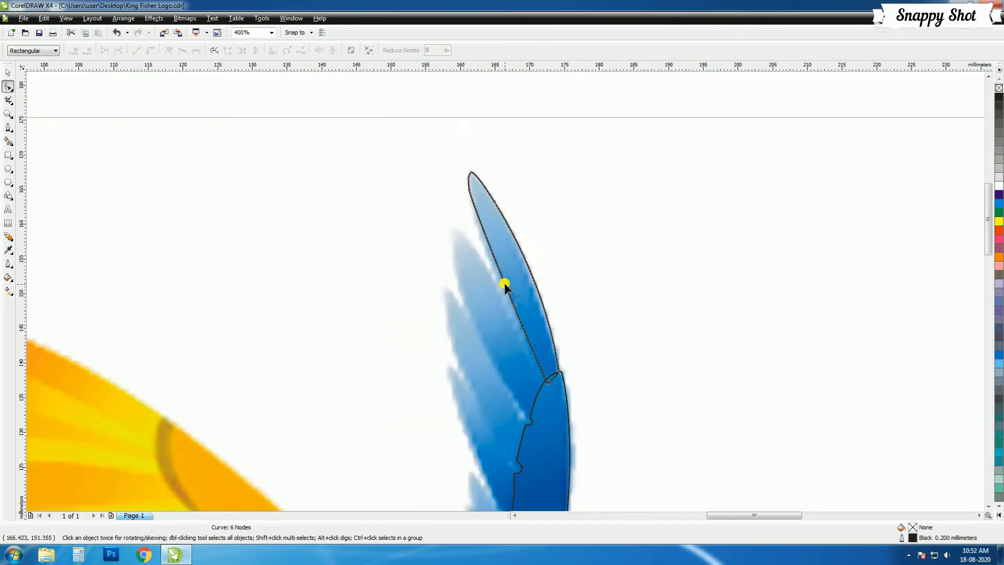
Bow the topmost feather's inner edge outward to follow the bitmap, and clear the selection
{"action": "scroll", "coordinate": [508, 285], "scroll_direction": "up", "scroll_amount": 1}
{"action": "double_click", "coordinate": [504, 270]}
{"action": "left_click_drag", "start_coordinate": [504, 271], "coordinate": [487, 251]}
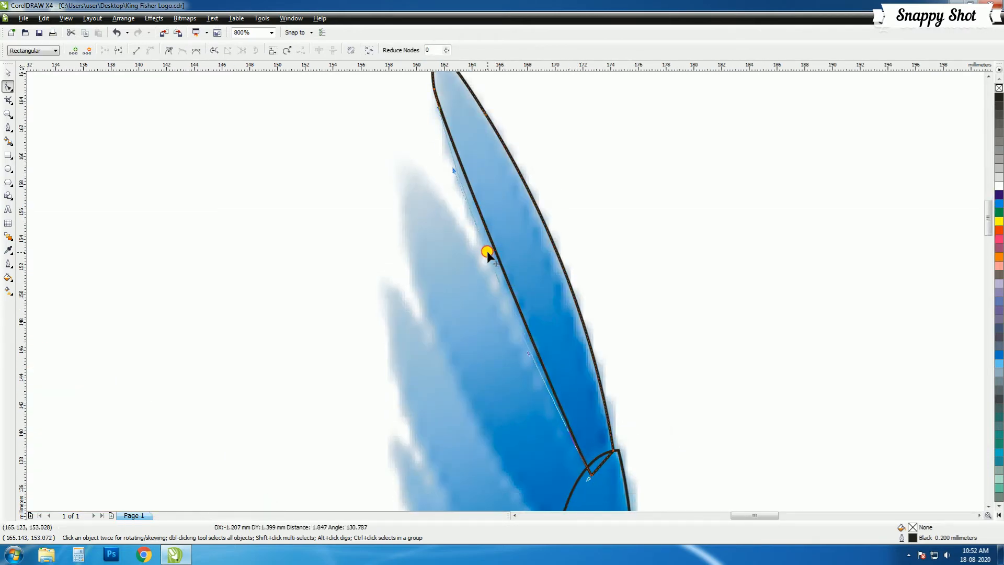
{"action": "scroll", "coordinate": [505, 292], "scroll_direction": "down", "scroll_amount": 1}
{"action": "left_click", "coordinate": [8, 72]}
{"action": "left_click", "coordinate": [594, 269]}
{"action": "scroll", "coordinate": [594, 268], "scroll_direction": "down", "scroll_amount": 2}
{"action": "scroll", "coordinate": [490, 318], "scroll_direction": "up", "scroll_amount": 1}
{"action": "left_click", "coordinate": [544, 101]}
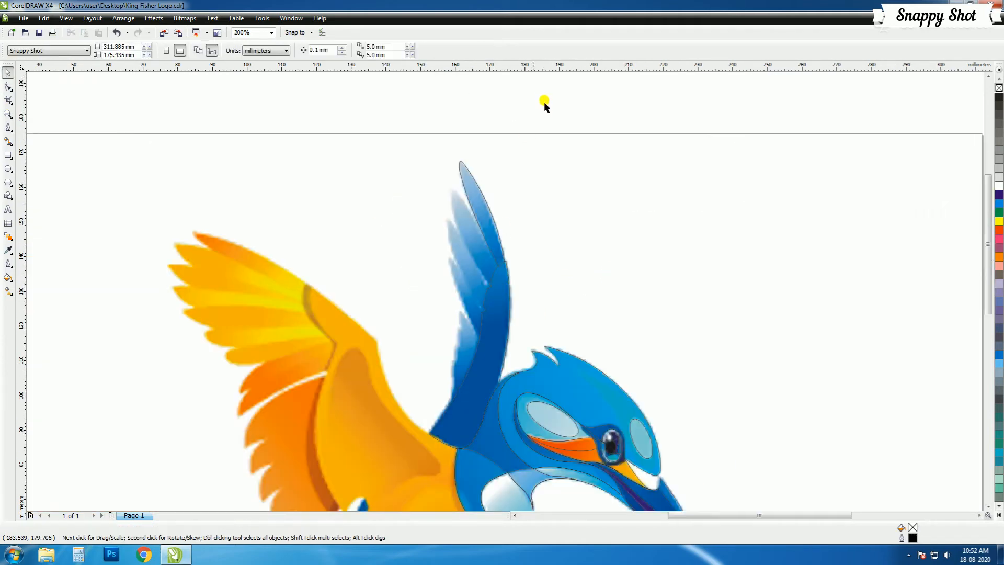
Trace the second blue feather's lower edge from inside the wing base's upper notch up towards the feather's tip
{"action": "left_click", "coordinate": [8, 128]}
{"action": "scroll", "coordinate": [479, 306], "scroll_direction": "up", "scroll_amount": 1}
{"action": "scroll", "coordinate": [506, 287], "scroll_direction": "up", "scroll_amount": 1}
{"action": "left_click", "coordinate": [503, 285]}
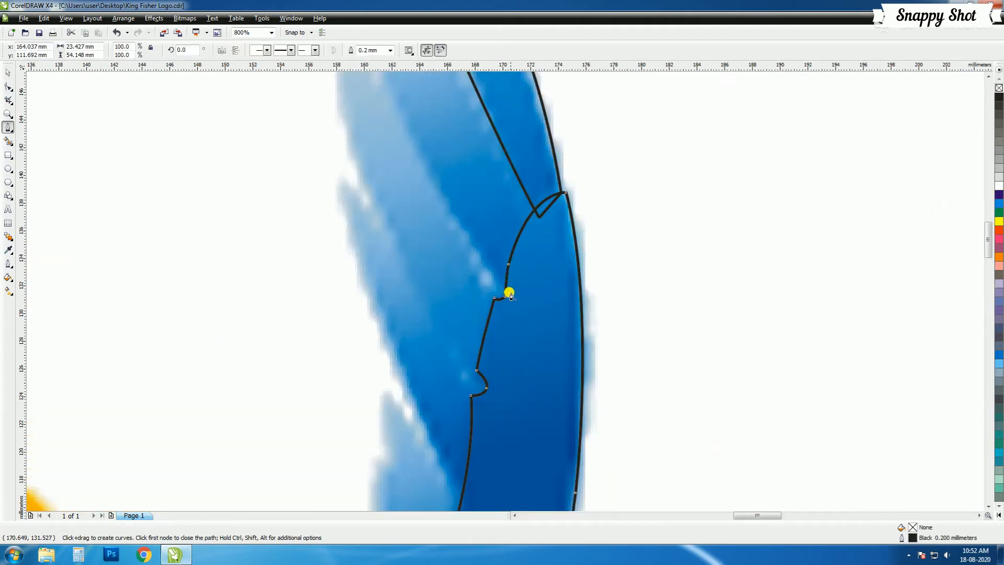
{"action": "left_click", "coordinate": [516, 297]}
{"action": "left_click_drag", "start_coordinate": [451, 207], "coordinate": [442, 102]}
{"action": "scroll", "coordinate": [456, 206], "scroll_direction": "down", "scroll_amount": 1}
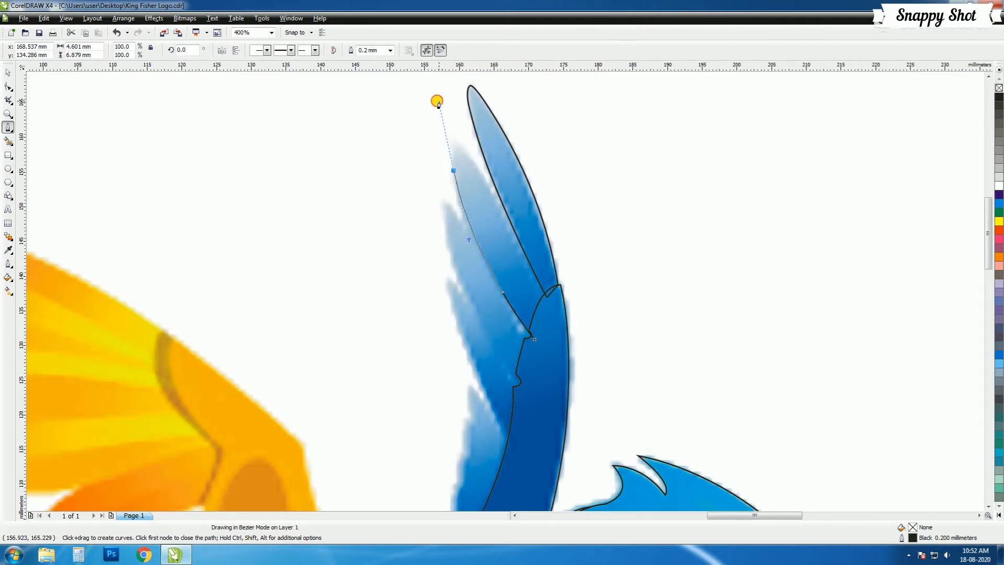
Trace the second feather's tip and upper edge and close it inside the wing base, about 14.5 by 28.3 mm overall
{"action": "left_click", "coordinate": [488, 185]}
{"action": "left_click_drag", "start_coordinate": [544, 295], "coordinate": [552, 334]}
{"action": "scroll", "coordinate": [550, 350], "scroll_direction": "up", "scroll_amount": 1}
{"action": "left_click", "coordinate": [472, 267]}
{"action": "scroll", "coordinate": [473, 293], "scroll_direction": "down", "scroll_amount": 2}
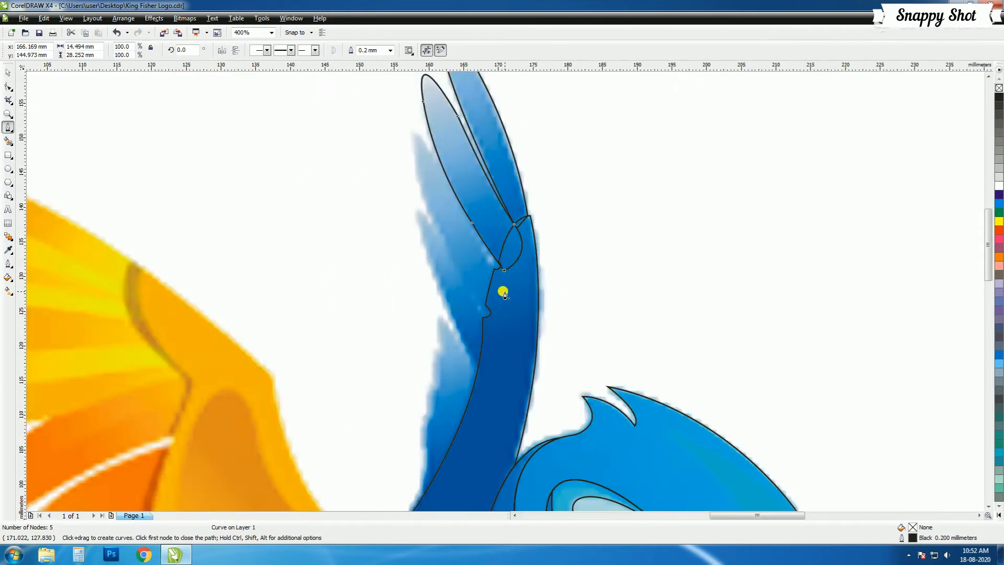
Trace the third blue feather's lower edge and rounded tip from the wing base's lower notch, about 11.6 by 27.9 mm
{"action": "scroll", "coordinate": [503, 292], "scroll_direction": "up", "scroll_amount": 1}
{"action": "left_click", "coordinate": [521, 319]}
{"action": "left_click_drag", "start_coordinate": [448, 186], "coordinate": [416, 103]}
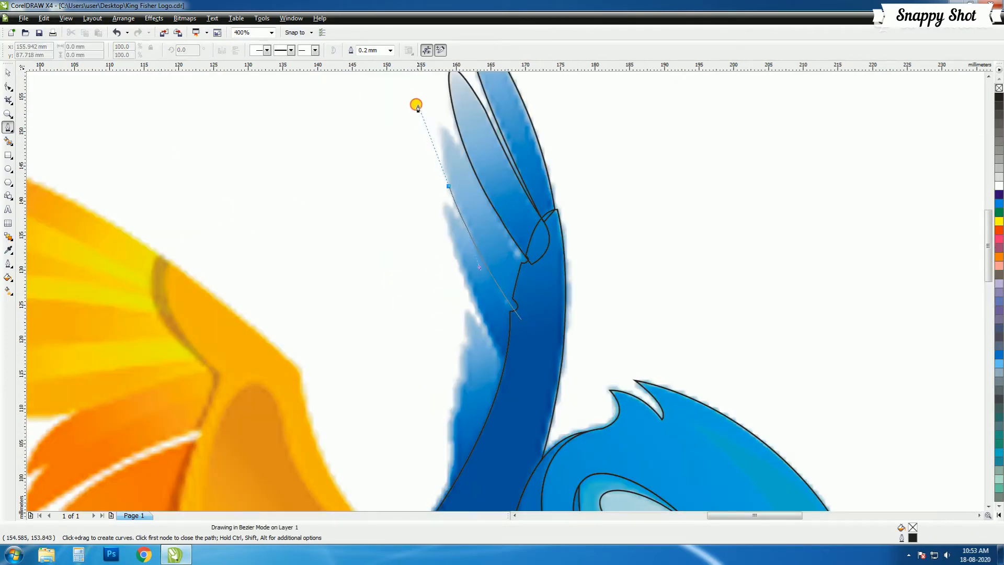
{"action": "scroll", "coordinate": [454, 167], "scroll_direction": "up", "scroll_amount": 2}
{"action": "left_click_drag", "start_coordinate": [452, 138], "coordinate": [473, 171]}
{"action": "scroll", "coordinate": [559, 265], "scroll_direction": "down", "scroll_amount": 1}
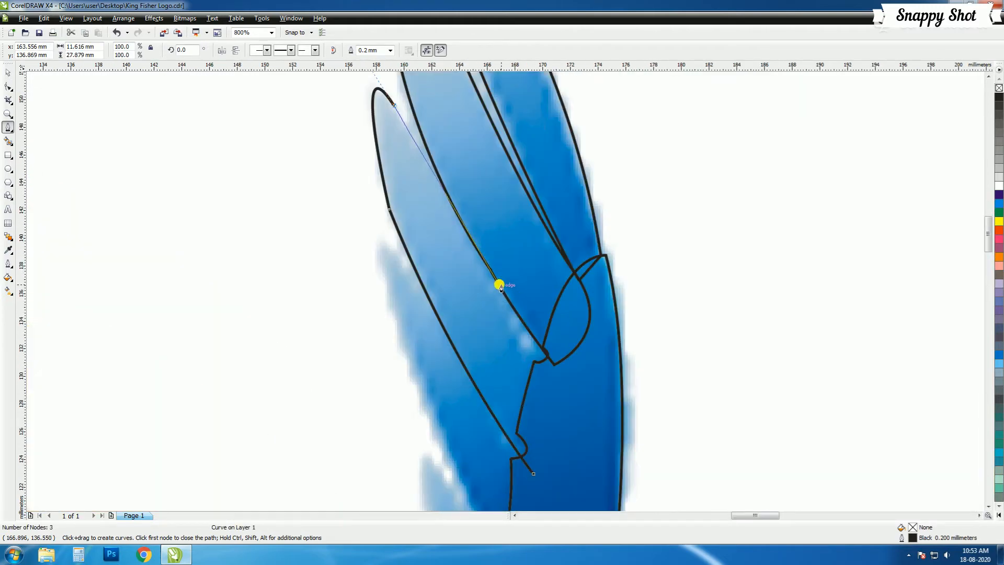
Trace the third feather's upper edge along the second feather and close it inside the wing base, about 12.9 mm wide overall
{"action": "left_click_drag", "start_coordinate": [459, 226], "coordinate": [484, 269]}
{"action": "mouse_move", "coordinate": [523, 355]}
{"action": "left_mouse_down"}
{"action": "mouse_move", "coordinate": [521, 365]}
{"action": "mouse_move", "coordinate": [544, 321]}
{"action": "left_mouse_up"}
{"action": "key", "text": "ctrl+z"}
{"action": "left_click", "coordinate": [518, 337]}
{"action": "left_click", "coordinate": [547, 356]}
{"action": "left_click", "coordinate": [552, 411]}
{"action": "left_click", "coordinate": [534, 474]}
{"action": "scroll", "coordinate": [533, 473], "scroll_direction": "down", "scroll_amount": 1}
{"action": "scroll", "coordinate": [505, 294], "scroll_direction": "up", "scroll_amount": 1}
{"action": "scroll", "coordinate": [505, 292], "scroll_direction": "down", "scroll_amount": 1}
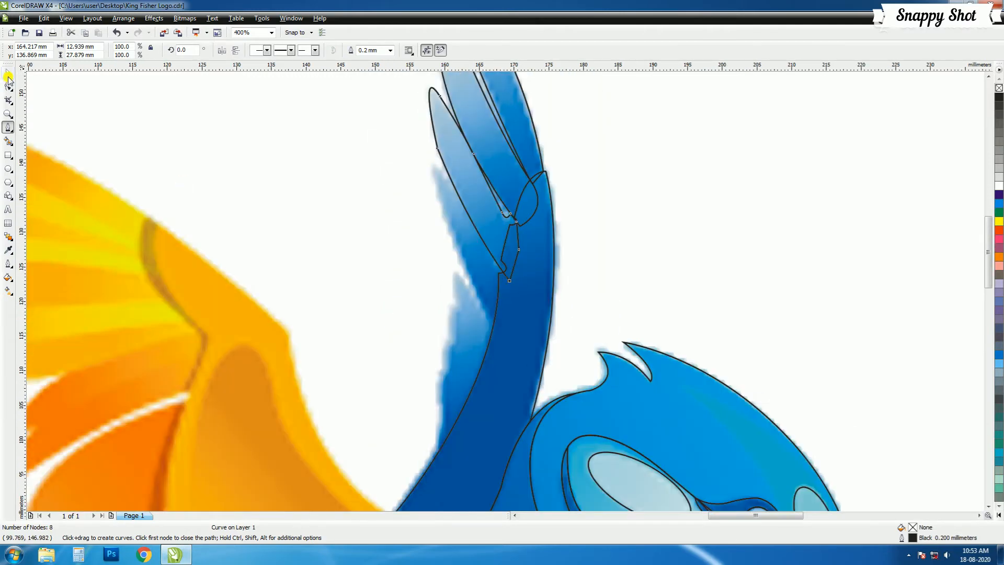
Trace the fourth blue feather from the wing base to its tip and back, closing it inside the base, about 11.2 by 23.9 mm
{"action": "left_click", "coordinate": [433, 173]}
{"action": "left_click_drag", "start_coordinate": [493, 330], "coordinate": [529, 413]}
{"action": "scroll", "coordinate": [503, 293], "scroll_direction": "up", "scroll_amount": 1}
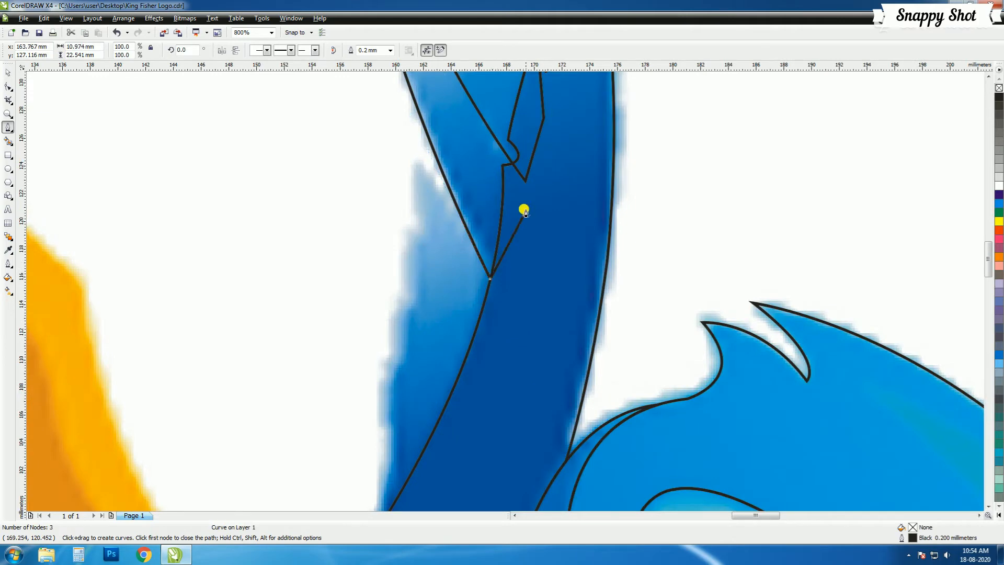
{"action": "scroll", "coordinate": [525, 212], "scroll_direction": "down", "scroll_amount": 1}
{"action": "scroll", "coordinate": [504, 287], "scroll_direction": "up", "scroll_amount": 1}
{"action": "left_click_drag", "start_coordinate": [480, 223], "coordinate": [407, 120]}
{"action": "left_click", "coordinate": [423, 136]}
{"action": "scroll", "coordinate": [480, 298], "scroll_direction": "down", "scroll_amount": 1}
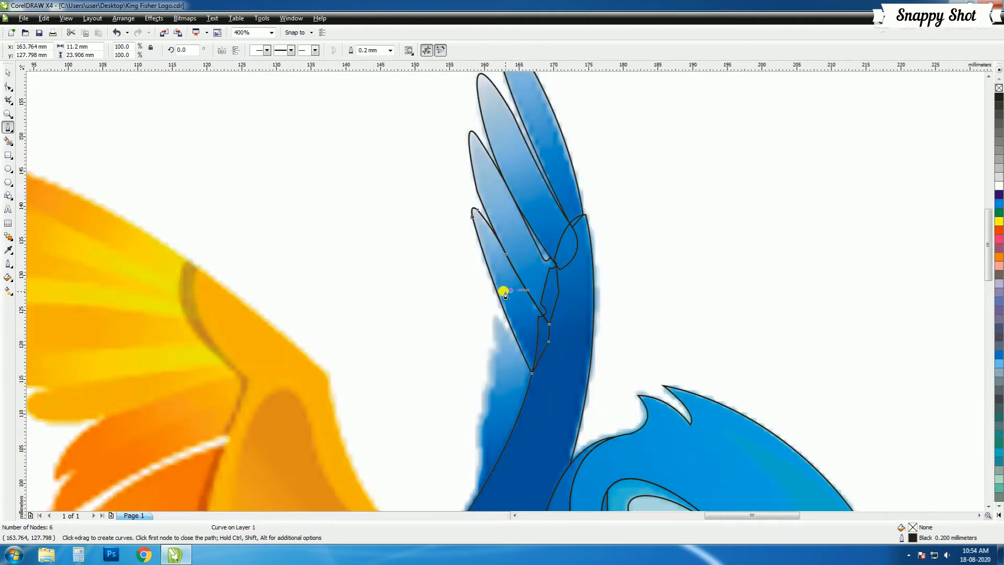
{"action": "scroll", "coordinate": [504, 292], "scroll_direction": "up", "scroll_amount": 1}
{"action": "key", "text": "space"}
Refine the blue feather outlines by shifting two of their nodes slightly to fit the bitmap's edges
{"action": "left_click", "coordinate": [8, 87]}
{"action": "left_click_drag", "start_coordinate": [463, 331], "coordinate": [465, 319]}
{"action": "scroll", "coordinate": [392, 196], "scroll_direction": "down", "scroll_amount": 1}
{"action": "scroll", "coordinate": [504, 290], "scroll_direction": "up", "scroll_amount": 1}
{"action": "left_click_drag", "start_coordinate": [499, 252], "coordinate": [491, 253]}
{"action": "left_click", "coordinate": [8, 73]}
{"action": "scroll", "coordinate": [540, 350], "scroll_direction": "down", "scroll_amount": 2}
{"action": "scroll", "coordinate": [540, 350], "scroll_direction": "up", "scroll_amount": 1}
{"action": "left_click", "coordinate": [341, 329]}
Trace the ragged fifth feather's scalloped outer edge upward from the blue wing base, about 2.5 by 16.6 mm
{"action": "left_click", "coordinate": [8, 129]}
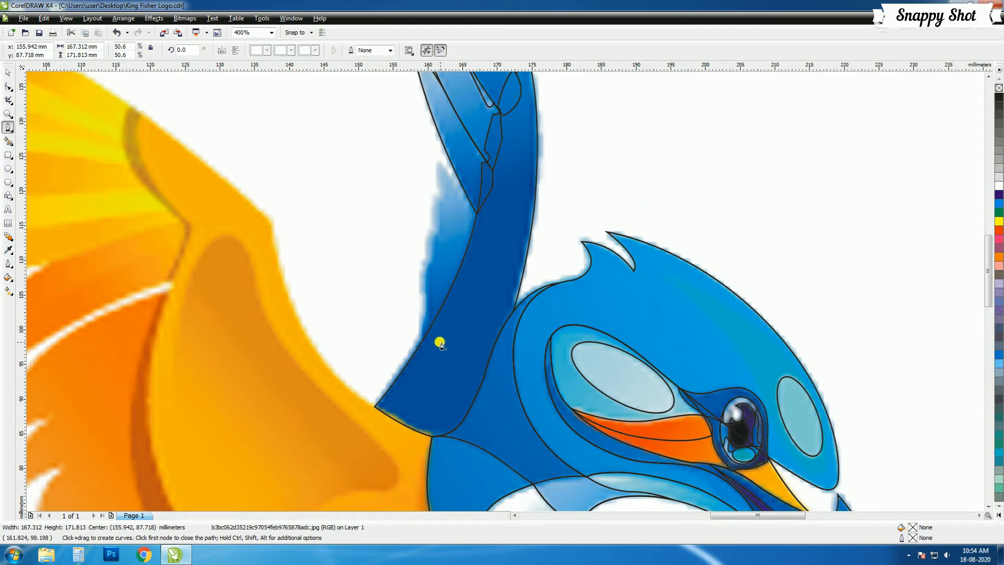
{"action": "left_click", "coordinate": [417, 347]}
{"action": "left_click_drag", "start_coordinate": [426, 311], "coordinate": [432, 303]}
{"action": "scroll", "coordinate": [424, 287], "scroll_direction": "up", "scroll_amount": 1}
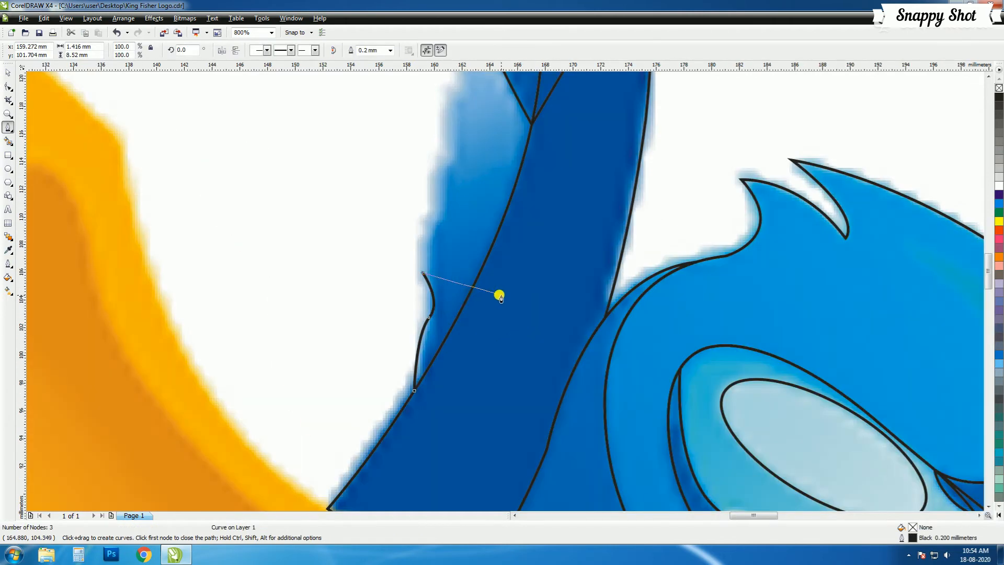
{"action": "left_click", "coordinate": [424, 275]}
{"action": "left_click_drag", "start_coordinate": [432, 224], "coordinate": [453, 223]}
{"action": "scroll", "coordinate": [442, 158], "scroll_direction": "up", "scroll_amount": 2}
{"action": "scroll", "coordinate": [500, 287], "scroll_direction": "down", "scroll_amount": 2}
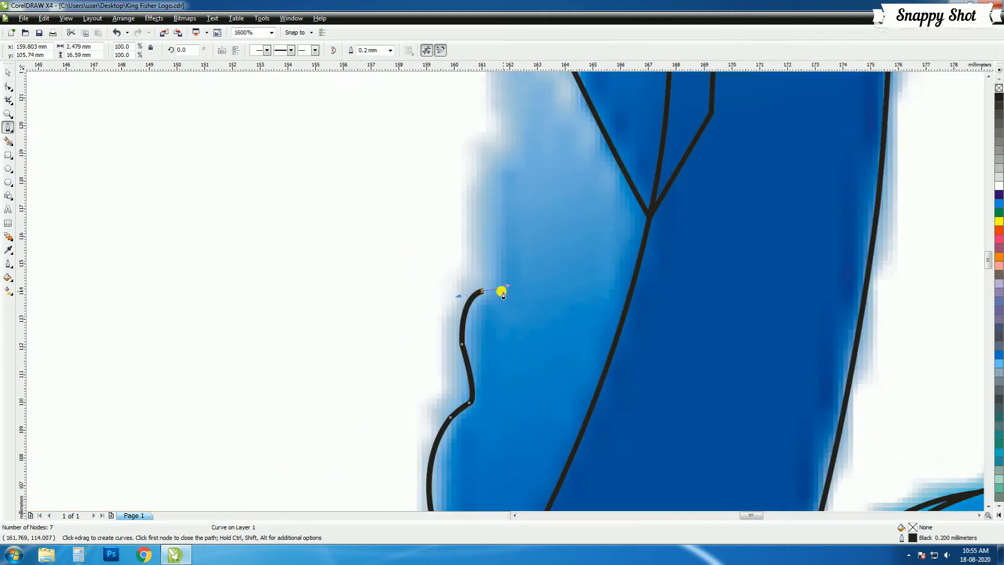
Trace the fifth feather's remaining scallops and pointed tip, and close the outline along the blue wing base
{"action": "left_click_drag", "start_coordinate": [503, 291], "coordinate": [510, 266]}
{"action": "left_click_drag", "start_coordinate": [503, 226], "coordinate": [525, 234]}
{"action": "left_click", "coordinate": [520, 216]}
{"action": "left_click_drag", "start_coordinate": [509, 153], "coordinate": [535, 185]}
{"action": "left_click", "coordinate": [509, 153]}
{"action": "left_click", "coordinate": [557, 209]}
{"action": "left_click_drag", "start_coordinate": [580, 241], "coordinate": [587, 258]}
{"action": "left_click", "coordinate": [591, 319]}
{"action": "scroll", "coordinate": [581, 450], "scroll_direction": "down", "scroll_amount": 1}
{"action": "scroll", "coordinate": [505, 291], "scroll_direction": "up", "scroll_amount": 1}
{"action": "left_click", "coordinate": [430, 357]}
{"action": "left_click", "coordinate": [392, 366]}
{"action": "scroll", "coordinate": [487, 290], "scroll_direction": "down", "scroll_amount": 2}
{"action": "key", "text": "space"}
{"action": "left_click", "coordinate": [549, 230]}
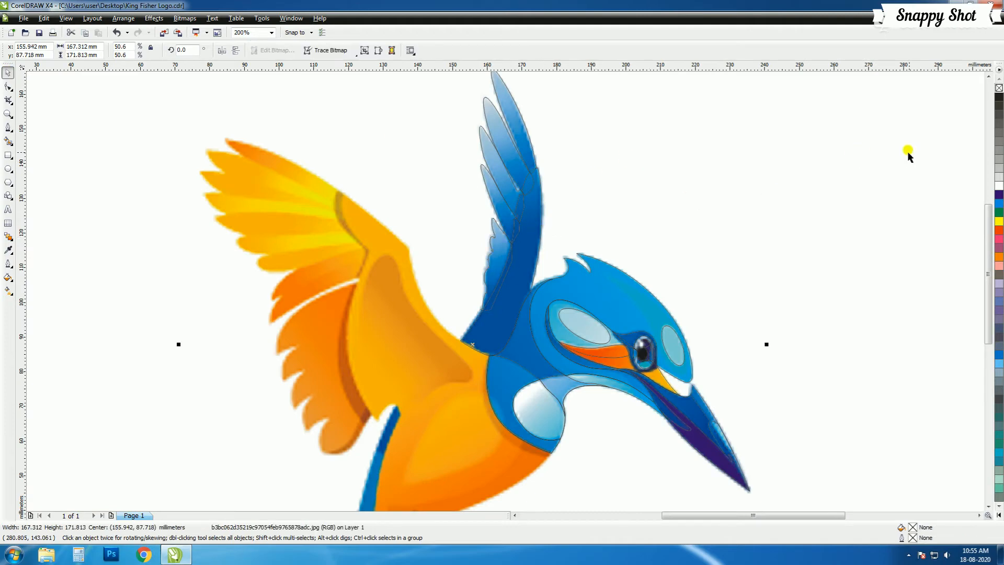
Trim away the parts of the blue feathers that overlap the wing base
{"action": "left_click", "coordinate": [861, 154]}
{"action": "scroll", "coordinate": [508, 179], "scroll_direction": "down", "scroll_amount": 1}
{"action": "left_click_drag", "start_coordinate": [470, 366], "coordinate": [470, 366]}
{"action": "scroll", "coordinate": [506, 360], "scroll_direction": "up", "scroll_amount": 1}
{"action": "key", "text": "ctrl+g"}
{"action": "left_click", "coordinate": [531, 226]}
{"action": "left_click", "coordinate": [515, 88], "text": "shift"}
{"action": "left_click", "coordinate": [670, 139]}
{"action": "scroll", "coordinate": [670, 139], "scroll_direction": "down", "scroll_amount": 1}
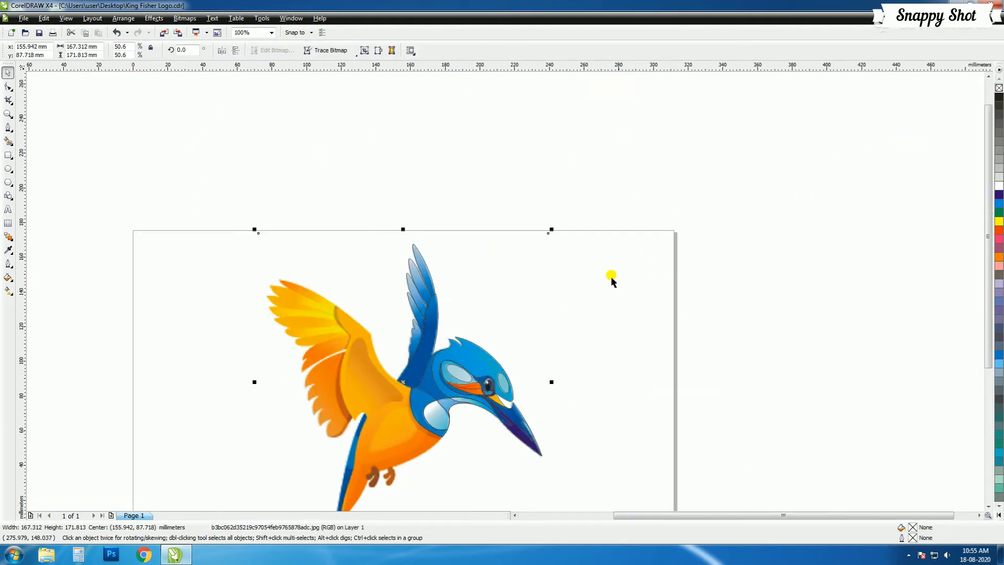
{"action": "left_click", "coordinate": [611, 277]}
{"action": "scroll", "coordinate": [415, 337], "scroll_direction": "up", "scroll_amount": 2}
{"action": "scroll", "coordinate": [505, 290], "scroll_direction": "down", "scroll_amount": 2}
{"action": "scroll", "coordinate": [472, 348], "scroll_direction": "up", "scroll_amount": 1}
{"action": "left_click", "coordinate": [583, 164]}
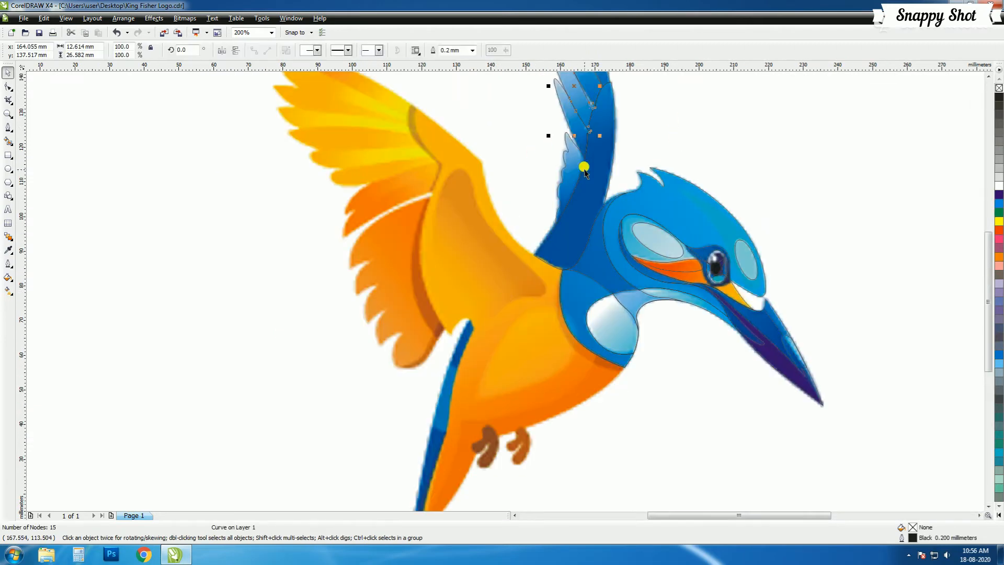
{"action": "left_click", "coordinate": [907, 176]}
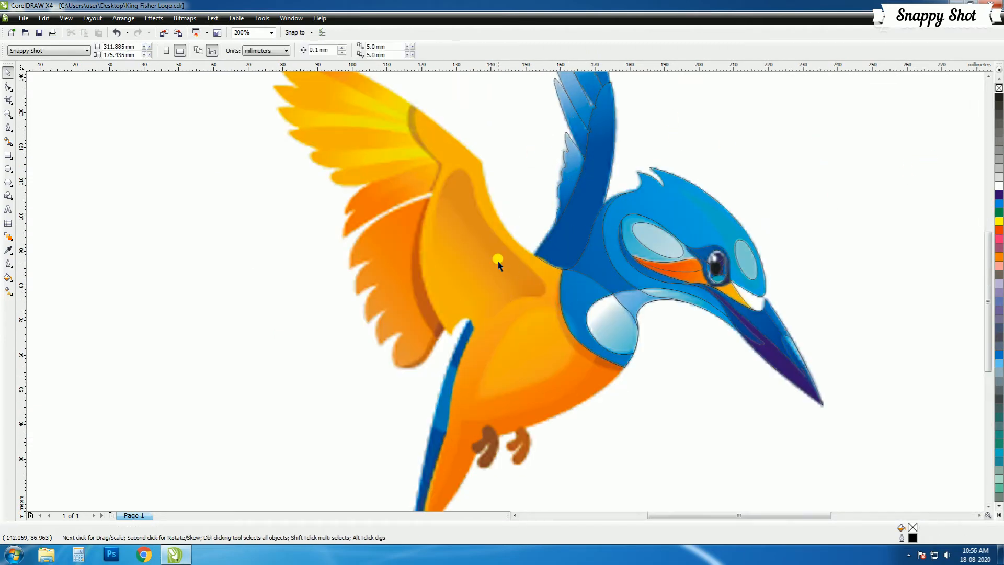
Start the orange wing and body outline at the wing's dark band and trace its upper edge around the shoulder corner, about 24.7 by 33.4 mm
{"action": "left_click", "coordinate": [6, 127]}
{"action": "scroll", "coordinate": [502, 291], "scroll_direction": "up", "scroll_amount": 1}
{"action": "scroll", "coordinate": [531, 366], "scroll_direction": "down", "scroll_amount": 1}
{"action": "scroll", "coordinate": [531, 365], "scroll_direction": "down", "scroll_amount": 1}
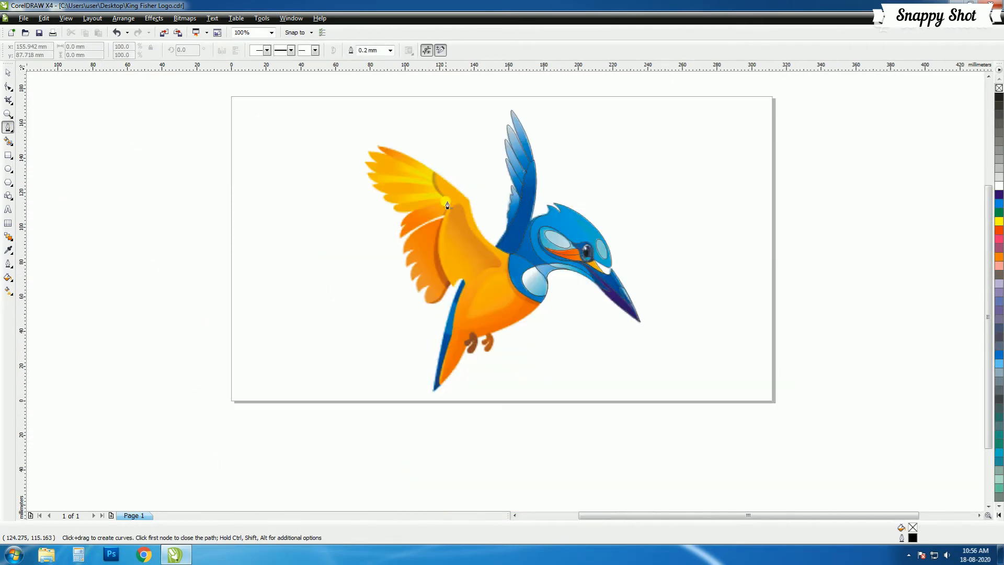
{"action": "scroll", "coordinate": [418, 157], "scroll_direction": "up", "scroll_amount": 3}
{"action": "left_click", "coordinate": [417, 157]}
{"action": "scroll", "coordinate": [513, 287], "scroll_direction": "down", "scroll_amount": 2}
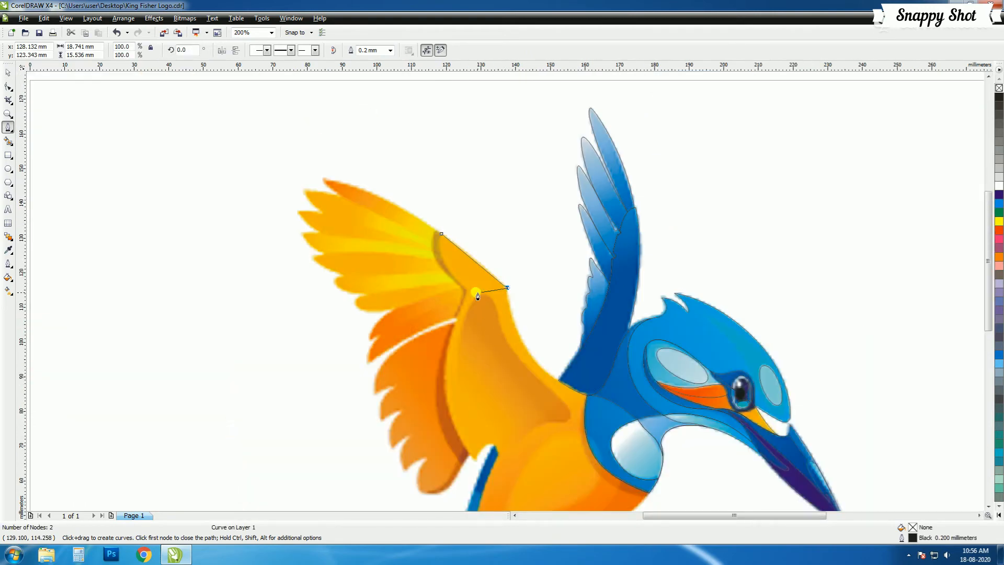
{"action": "scroll", "coordinate": [478, 291], "scroll_direction": "up", "scroll_amount": 2}
{"action": "scroll", "coordinate": [757, 507], "scroll_direction": "down", "scroll_amount": 3}
{"action": "left_click_drag", "start_coordinate": [688, 348], "coordinate": [778, 441]}
{"action": "scroll", "coordinate": [690, 355], "scroll_direction": "down", "scroll_amount": 1}
{"action": "left_click_drag", "start_coordinate": [513, 304], "coordinate": [551, 358]}
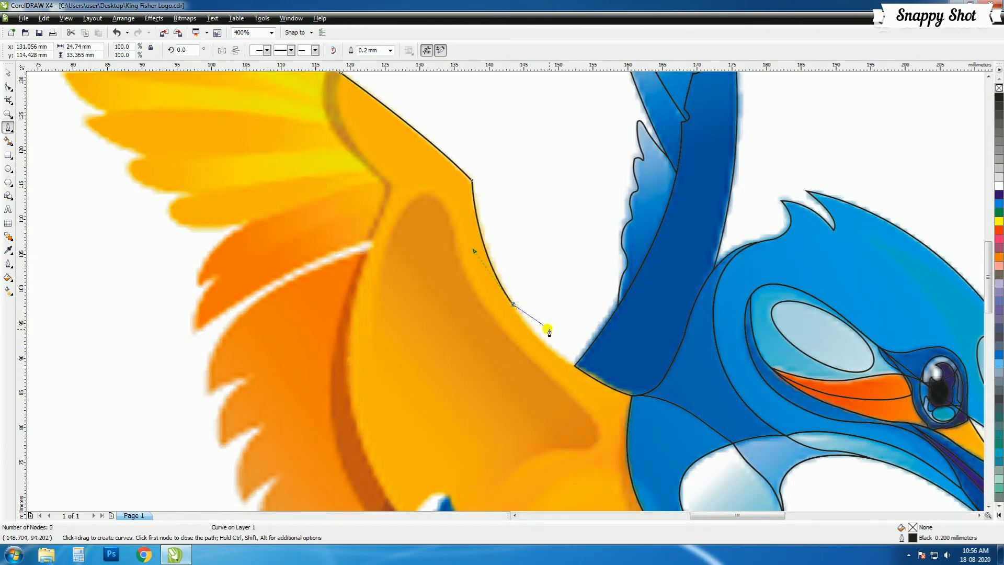
Continue the orange outline down to the blue wing base and along its lower edge to the neck, about 41.9 by 46.5 mm overall
{"action": "scroll", "coordinate": [532, 336], "scroll_direction": "up", "scroll_amount": 2}
{"action": "left_click_drag", "start_coordinate": [575, 365], "coordinate": [607, 383]}
{"action": "scroll", "coordinate": [575, 366], "scroll_direction": "down", "scroll_amount": 2}
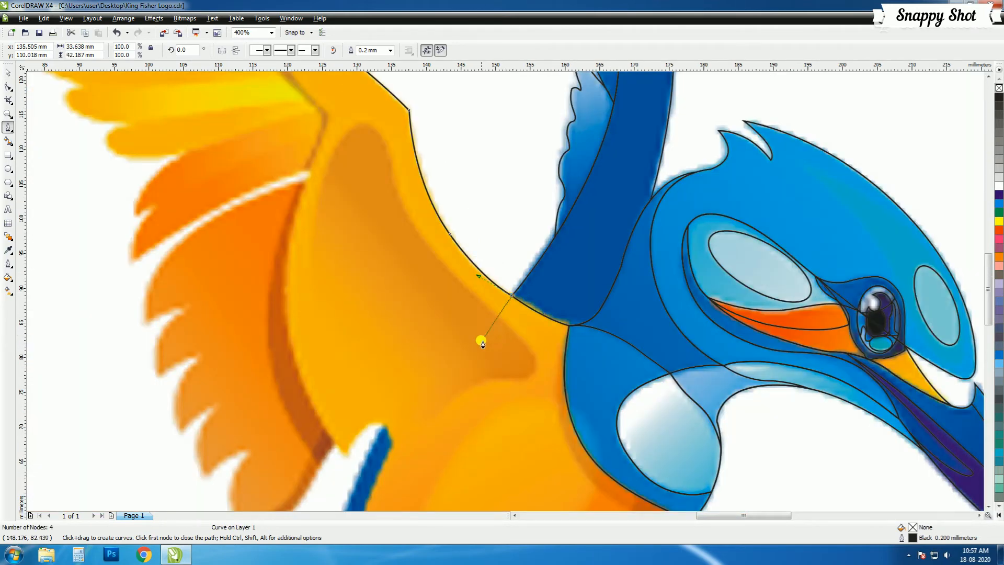
{"action": "scroll", "coordinate": [591, 400], "scroll_direction": "up", "scroll_amount": 1}
{"action": "mouse_move", "coordinate": [545, 251]}
{"action": "left_mouse_down"}
{"action": "mouse_move", "coordinate": [570, 260]}
{"action": "mouse_move", "coordinate": [543, 249]}
{"action": "left_mouse_up"}
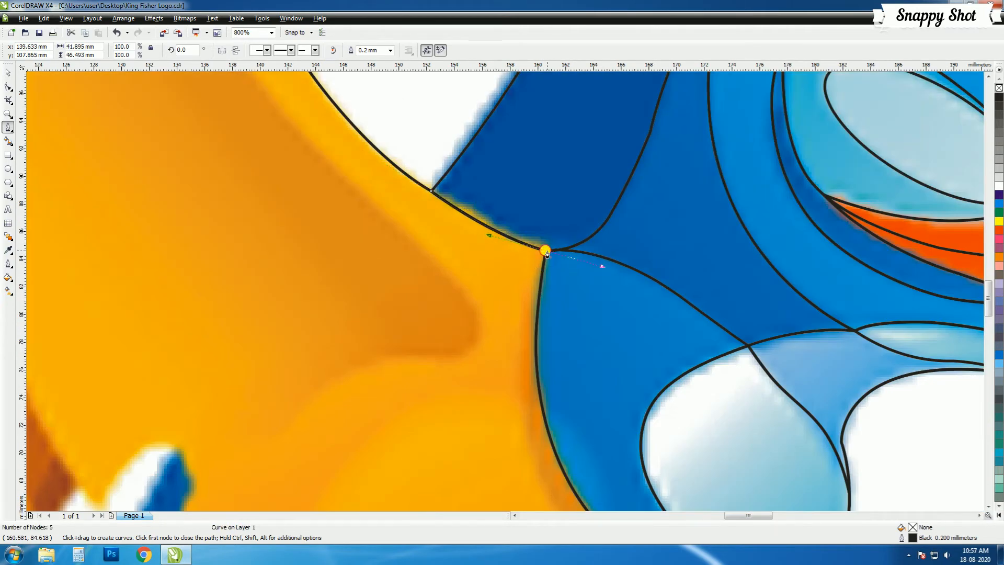
Carry the orange outline through the blue throat area to its lower corner and along the belly to the feet, about 59.8 by 91.7 mm overall
{"action": "scroll", "coordinate": [542, 249], "scroll_direction": "down", "scroll_amount": 2}
{"action": "left_click", "coordinate": [507, 298]}
{"action": "left_click", "coordinate": [558, 337]}
{"action": "scroll", "coordinate": [481, 391], "scroll_direction": "up", "scroll_amount": 1}
{"action": "left_click_drag", "start_coordinate": [454, 284], "coordinate": [295, 333]}
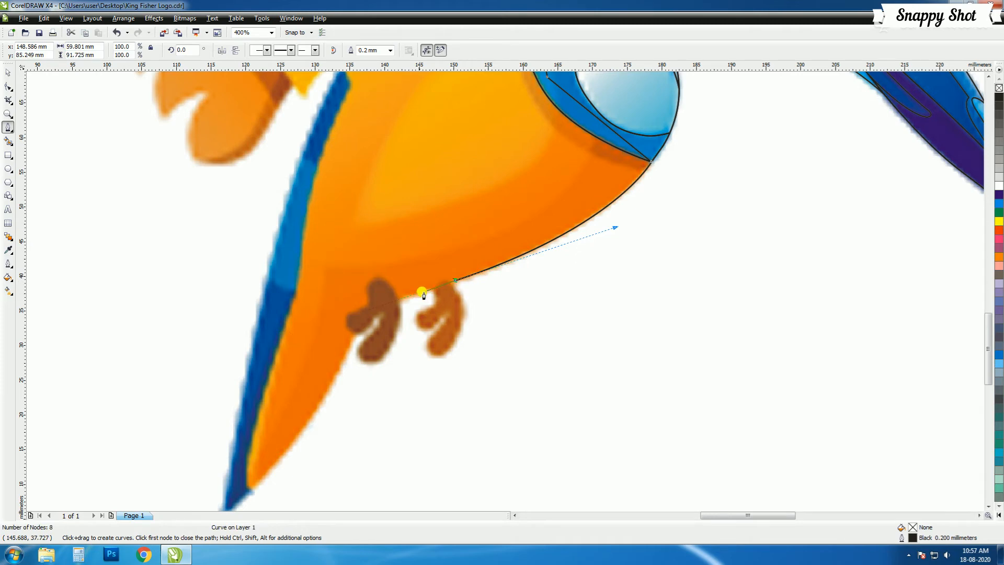
Trace the orange outline past the feet, down the underside and around the orange tail tip, about 59.8 by 121.6 mm overall
{"action": "left_click_drag", "start_coordinate": [368, 309], "coordinate": [337, 315]}
{"action": "left_click_drag", "start_coordinate": [275, 461], "coordinate": [234, 496]}
{"action": "scroll", "coordinate": [258, 473], "scroll_direction": "down", "scroll_amount": 1}
{"action": "scroll", "coordinate": [505, 291], "scroll_direction": "up", "scroll_amount": 1}
{"action": "key", "text": "ctrl+z"}
{"action": "left_click_drag", "start_coordinate": [503, 297], "coordinate": [439, 352]}
{"action": "scroll", "coordinate": [495, 301], "scroll_direction": "up", "scroll_amount": 2}
{"action": "left_click", "coordinate": [491, 256]}
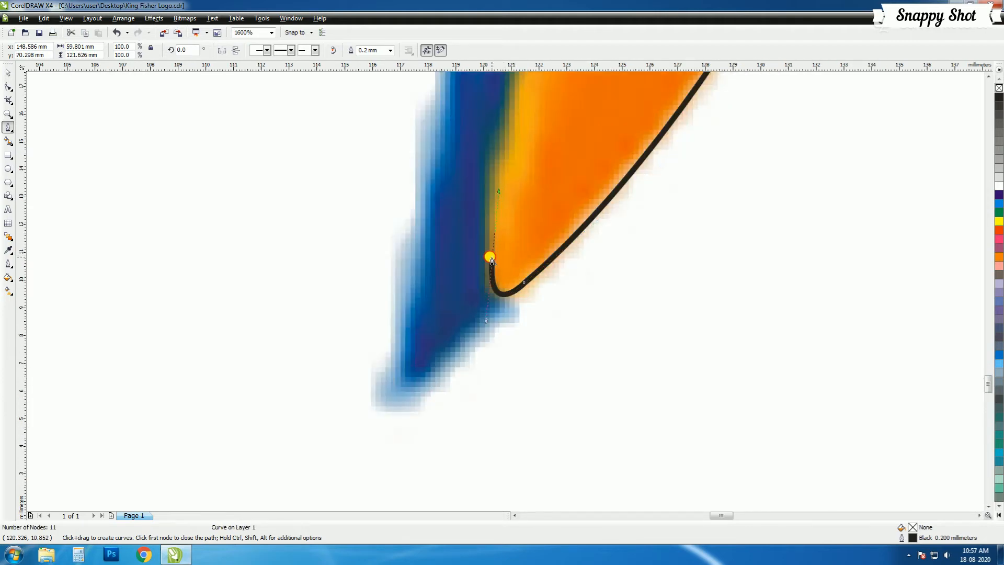
Trace the orange body's edge along the blue tail stripe from the tail tip up to the stripe's upper end
{"action": "scroll", "coordinate": [489, 255], "scroll_direction": "down", "scroll_amount": 3}
{"action": "scroll", "coordinate": [478, 216], "scroll_direction": "up", "scroll_amount": 1}
{"action": "left_click", "coordinate": [477, 212]}
{"action": "scroll", "coordinate": [522, 109], "scroll_direction": "up", "scroll_amount": 2}
{"action": "left_click_drag", "start_coordinate": [537, 95], "coordinate": [537, 94]}
{"action": "left_click", "coordinate": [478, 275], "text": "alt"}
{"action": "scroll", "coordinate": [511, 269], "scroll_direction": "down", "scroll_amount": 1}
{"action": "scroll", "coordinate": [609, 261], "scroll_direction": "up", "scroll_amount": 1}
{"action": "left_click_drag", "start_coordinate": [321, 174], "coordinate": [370, 93]}
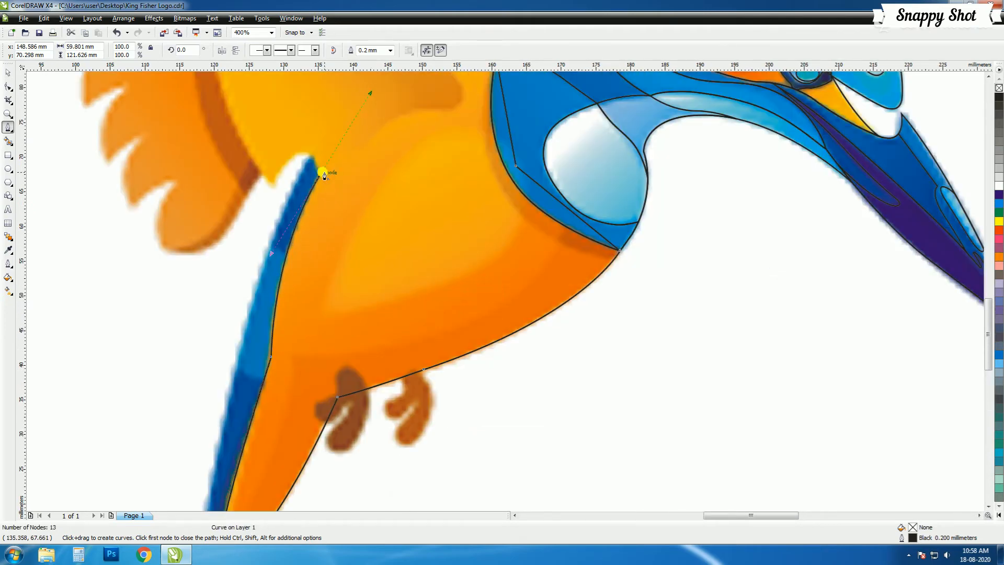
{"action": "left_click", "coordinate": [321, 173], "text": "alt"}
Curve the orange outline over the white gap above the blue tail stripe and around the wing's pointed lower corner
{"action": "scroll", "coordinate": [329, 174], "scroll_direction": "up", "scroll_amount": 2}
{"action": "left_click_drag", "start_coordinate": [499, 222], "coordinate": [441, 225]}
{"action": "left_click", "coordinate": [391, 325]}
{"action": "scroll", "coordinate": [384, 353], "scroll_direction": "down", "scroll_amount": 1}
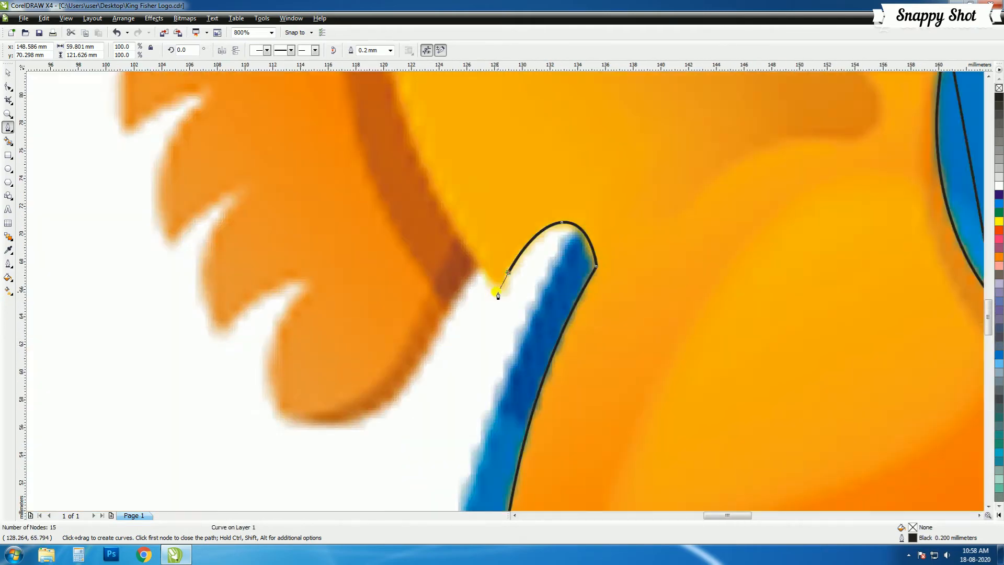
{"action": "scroll", "coordinate": [494, 289], "scroll_direction": "up", "scroll_amount": 1}
{"action": "left_click_drag", "start_coordinate": [510, 289], "coordinate": [489, 262]}
{"action": "left_click", "coordinate": [511, 290], "text": "alt"}
Trace the orange wing's rear edge up along the dark bands and close the body outline at its starting point
{"action": "scroll", "coordinate": [508, 290], "scroll_direction": "down", "scroll_amount": 2}
{"action": "left_click_drag", "start_coordinate": [453, 148], "coordinate": [446, 97]}
{"action": "left_click", "coordinate": [451, 189], "text": "alt"}
{"action": "scroll", "coordinate": [532, 130], "scroll_direction": "down", "scroll_amount": 1}
{"action": "scroll", "coordinate": [505, 292], "scroll_direction": "up", "scroll_amount": 1}
{"action": "left_click_drag", "start_coordinate": [460, 158], "coordinate": [507, 99]}
{"action": "left_click_drag", "start_coordinate": [410, 91], "coordinate": [387, 148]}
{"action": "left_click", "coordinate": [8, 72]}
{"action": "scroll", "coordinate": [343, 231], "scroll_direction": "down", "scroll_amount": 1}
{"action": "left_click", "coordinate": [887, 239]}
{"action": "scroll", "coordinate": [672, 471], "scroll_direction": "down", "scroll_amount": 1}
{"action": "left_click", "coordinate": [776, 303]}
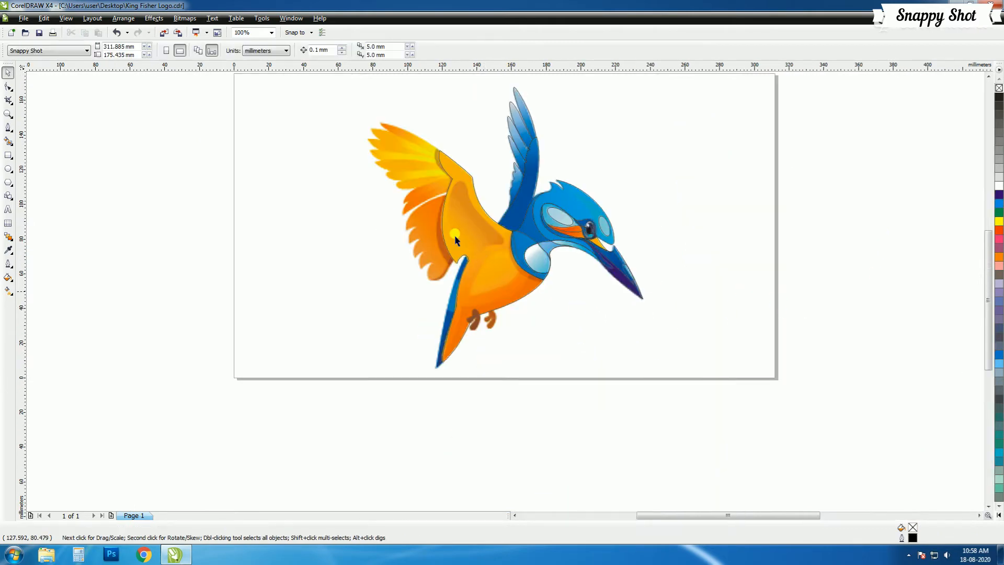
Trace the front edge and rounded lower corner of the shaded area inside the orange wing, about 21.2 by 35.4 mm
{"action": "scroll", "coordinate": [459, 221], "scroll_direction": "up", "scroll_amount": 1}
{"action": "left_click", "coordinate": [7, 127]}
{"action": "scroll", "coordinate": [530, 230], "scroll_direction": "up", "scroll_amount": 1}
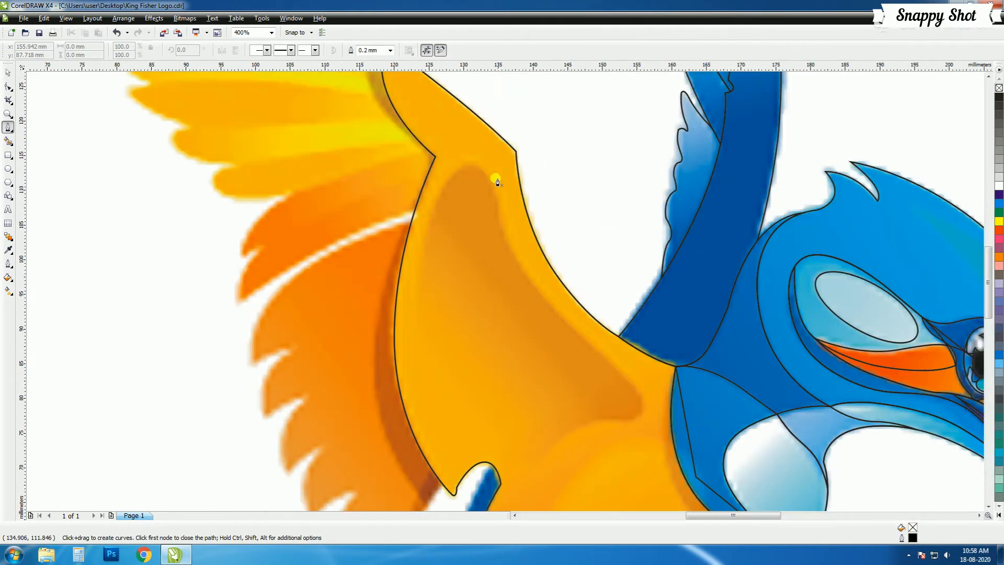
{"action": "left_click_drag", "start_coordinate": [527, 286], "coordinate": [634, 371]}
{"action": "key", "text": "ctrl+z"}
{"action": "left_click", "coordinate": [644, 404]}
{"action": "mouse_move", "coordinate": [616, 421]}
{"action": "left_mouse_down"}
{"action": "mouse_move", "coordinate": [588, 421]}
{"action": "mouse_move", "coordinate": [601, 421]}
{"action": "left_mouse_up"}
{"action": "left_click_drag", "start_coordinate": [548, 450], "coordinate": [515, 487]}
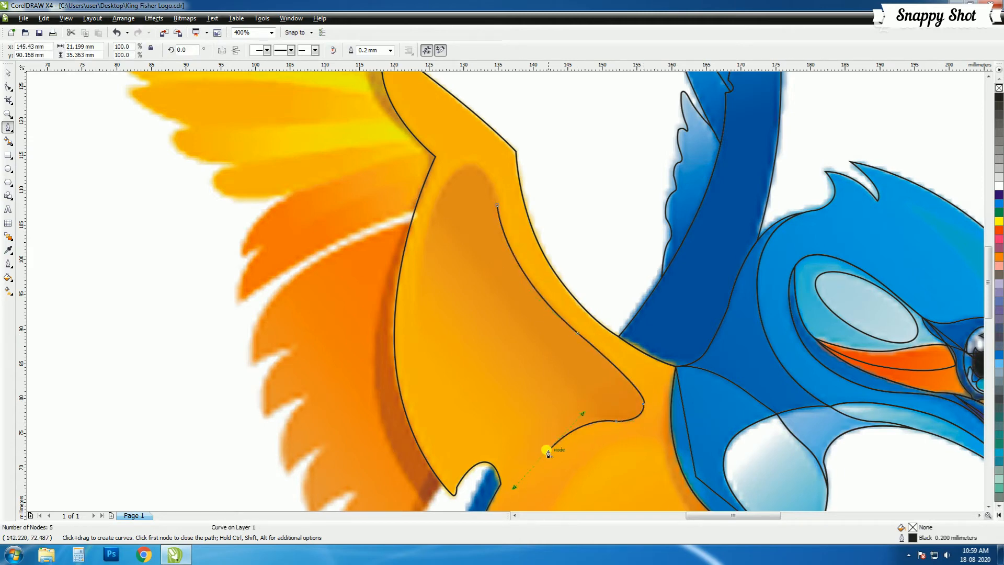
Continue the wing shade's lower edge to the blue tail stripe's upper end and turn it back up into the wing
{"action": "scroll", "coordinate": [502, 464], "scroll_direction": "down", "scroll_amount": 1}
{"action": "scroll", "coordinate": [506, 292], "scroll_direction": "up", "scroll_amount": 1}
{"action": "left_click_drag", "start_coordinate": [495, 303], "coordinate": [470, 304]}
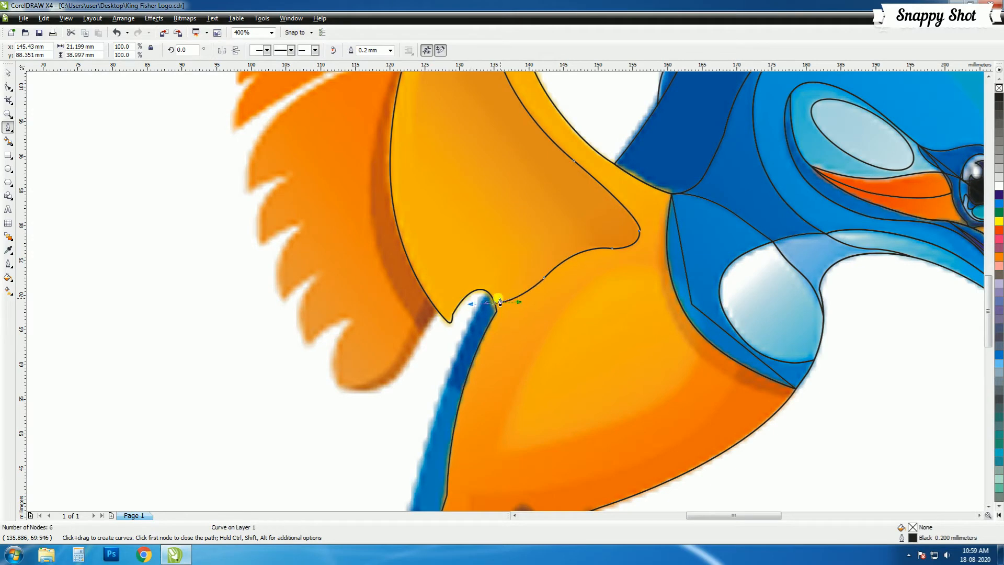
{"action": "scroll", "coordinate": [494, 294], "scroll_direction": "up", "scroll_amount": 1}
{"action": "left_click", "coordinate": [502, 292]}
{"action": "left_click", "coordinate": [476, 268]}
Trace the wing shade's rear edge and rounded top, then close the shape at about 32.4 by 44.9 mm
{"action": "scroll", "coordinate": [462, 267], "scroll_direction": "down", "scroll_amount": 1}
{"action": "left_click_drag", "start_coordinate": [448, 176], "coordinate": [437, 84]}
{"action": "scroll", "coordinate": [503, 96], "scroll_direction": "down", "scroll_amount": 1}
{"action": "scroll", "coordinate": [505, 292], "scroll_direction": "up", "scroll_amount": 1}
{"action": "left_click_drag", "start_coordinate": [476, 215], "coordinate": [513, 146]}
{"action": "left_click_drag", "start_coordinate": [515, 206], "coordinate": [534, 230]}
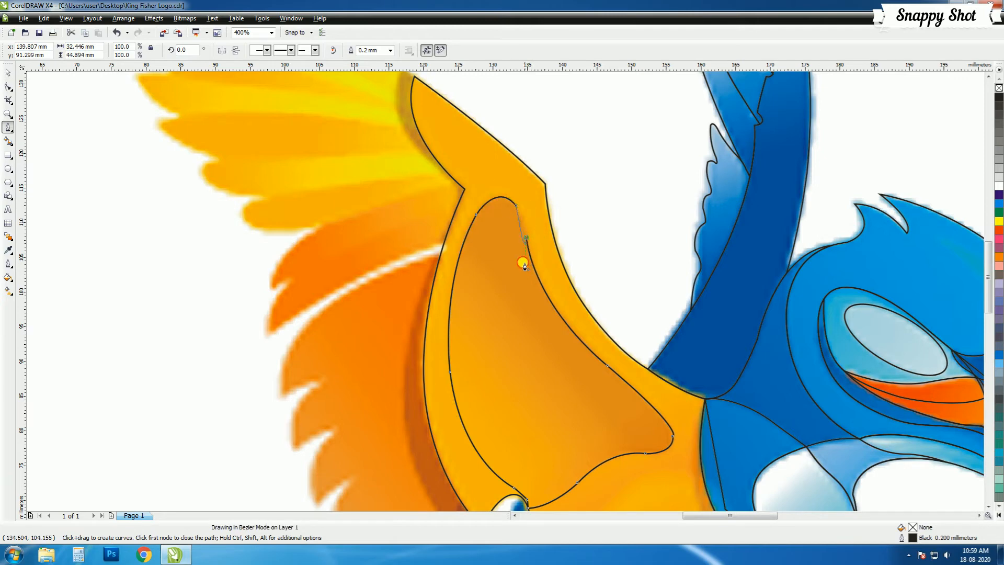
Trace the light orange belly highlight as a closed three-node shape, about 29.2 by 27.2 mm
{"action": "scroll", "coordinate": [525, 220], "scroll_direction": "down", "scroll_amount": 2}
{"action": "scroll", "coordinate": [549, 228], "scroll_direction": "up", "scroll_amount": 2}
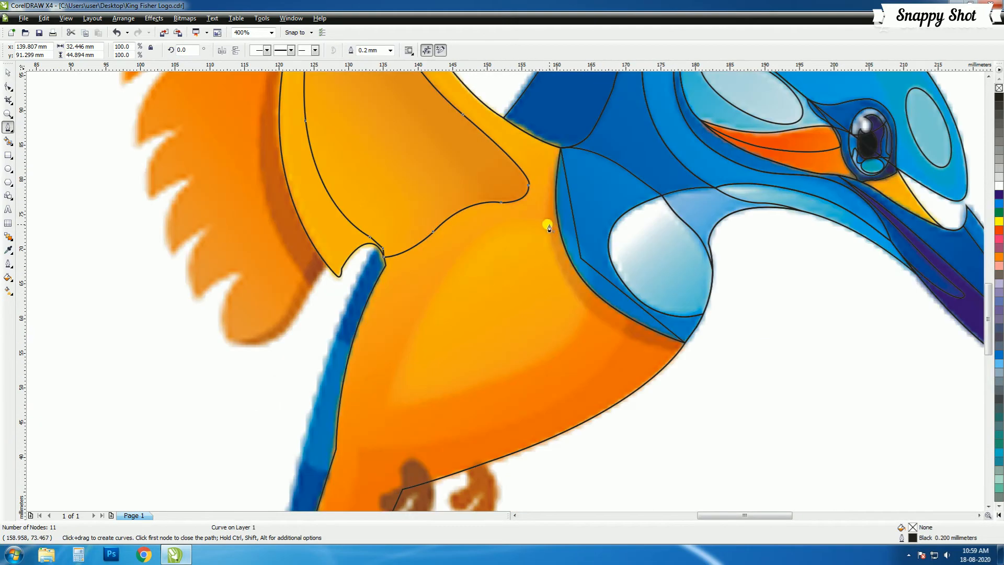
{"action": "left_click", "coordinate": [549, 225]}
{"action": "left_click_drag", "start_coordinate": [587, 314], "coordinate": [628, 355]}
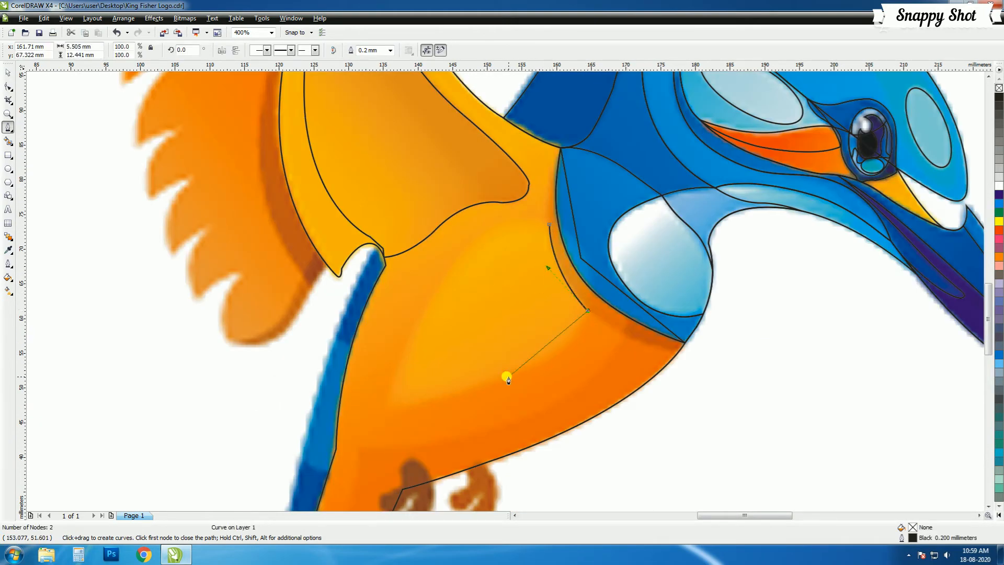
{"action": "left_click_drag", "start_coordinate": [386, 410], "coordinate": [187, 442]}
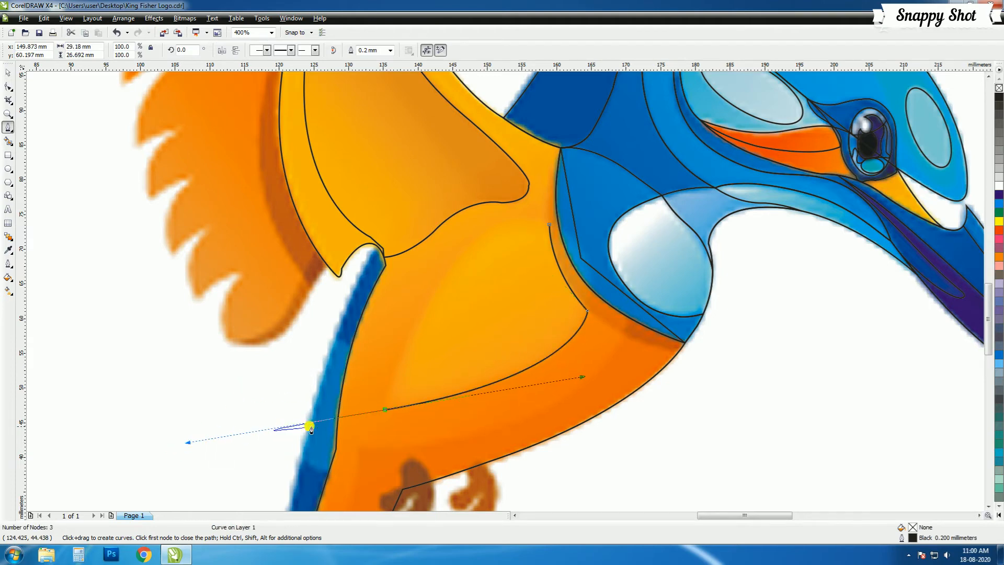
{"action": "left_click", "coordinate": [549, 225]}
{"action": "scroll", "coordinate": [505, 295], "scroll_direction": "down", "scroll_amount": 1}
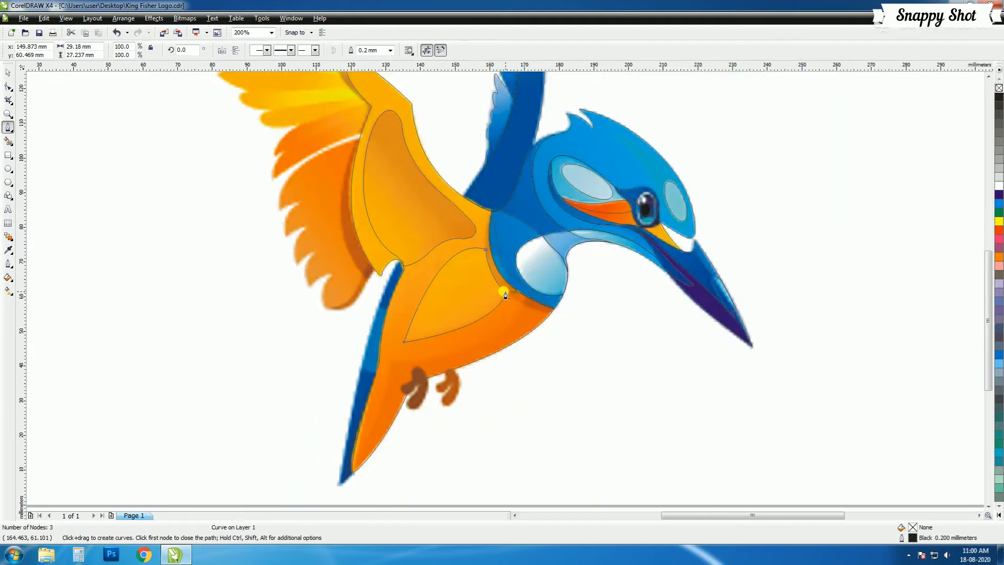
Trace the darker belly shade's inner edge from below the throat, around the corner near the feet and down the tail, about 45.5 by 41.2 mm
{"action": "scroll", "coordinate": [505, 296], "scroll_direction": "up", "scroll_amount": 1}
{"action": "left_click", "coordinate": [684, 145]}
{"action": "left_click_drag", "start_coordinate": [573, 246], "coordinate": [463, 288]}
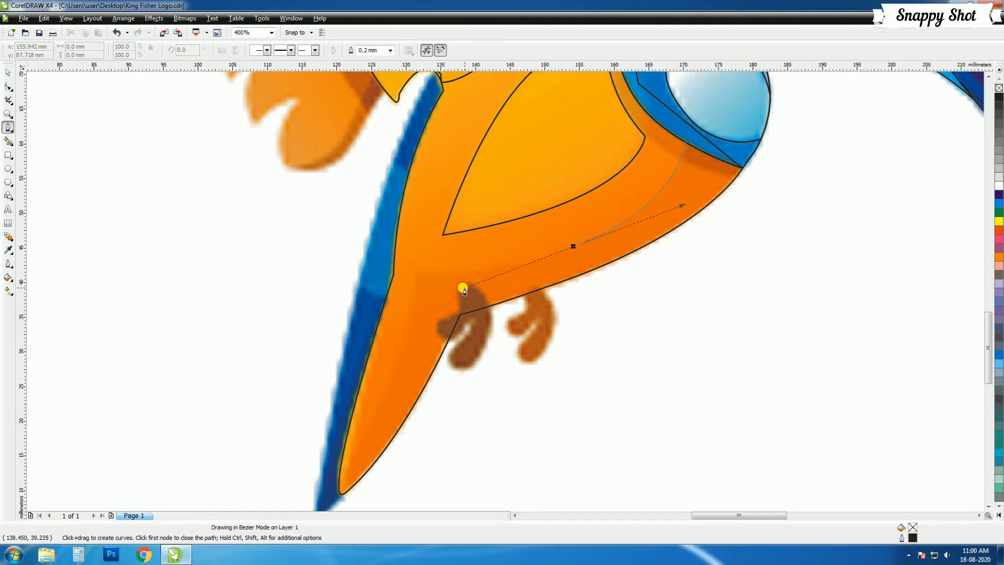
{"action": "left_click", "coordinate": [417, 274]}
{"action": "scroll", "coordinate": [403, 421], "scroll_direction": "down", "scroll_amount": 1}
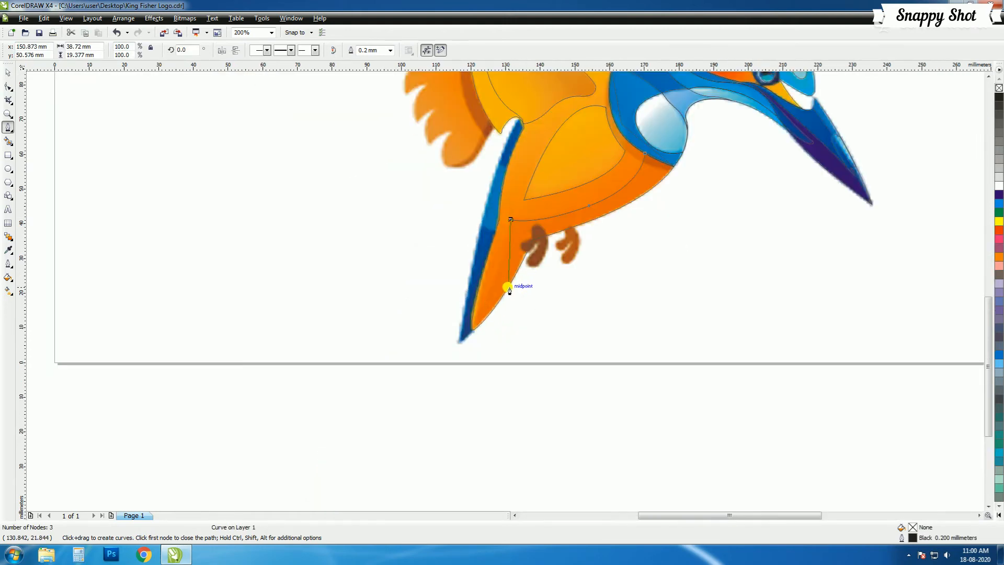
{"action": "scroll", "coordinate": [472, 329], "scroll_direction": "up", "scroll_amount": 1}
{"action": "left_click_drag", "start_coordinate": [538, 221], "coordinate": [495, 289]}
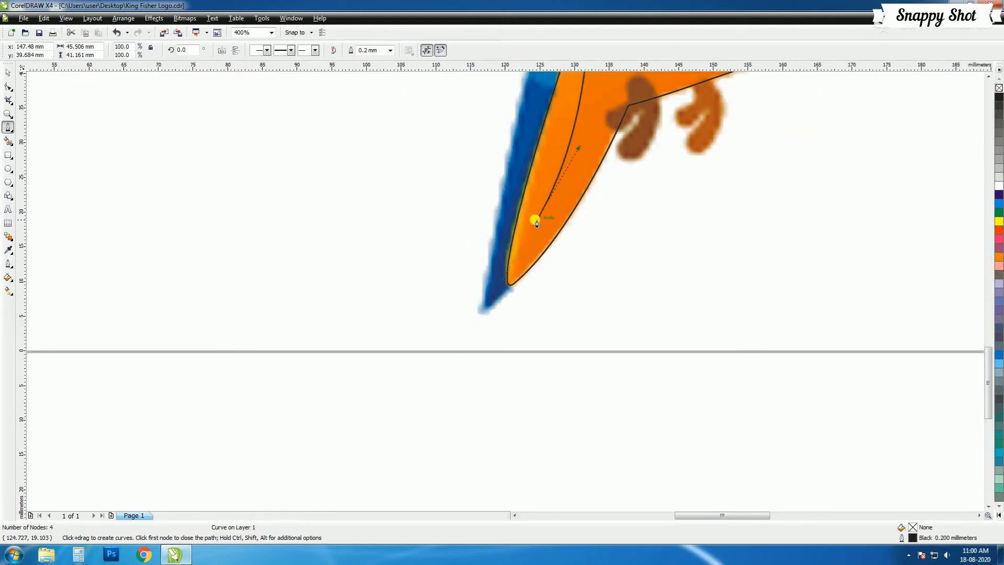
Carry the darker belly shade's outline down to the tail's end and back onto the tail's front edge, about 48.9 by 49.4 mm
{"action": "scroll", "coordinate": [568, 212], "scroll_direction": "down", "scroll_amount": 1}
{"action": "scroll", "coordinate": [504, 295], "scroll_direction": "up", "scroll_amount": 2}
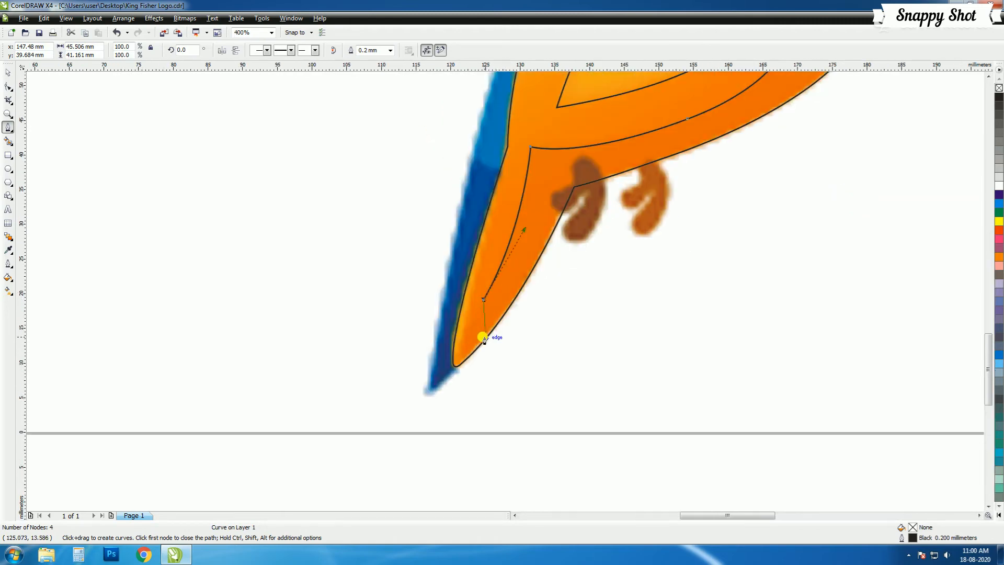
{"action": "left_click_drag", "start_coordinate": [456, 330], "coordinate": [432, 403]}
{"action": "left_click_drag", "start_coordinate": [540, 259], "coordinate": [634, 170]}
{"action": "left_click", "coordinate": [546, 258], "text": "alt"}
Run the shade's outline loosely outside the belly to the breast's lower corner and close it at its start, about 60.2 by 49.4 mm
{"action": "scroll", "coordinate": [543, 260], "scroll_direction": "down", "scroll_amount": 2}
{"action": "scroll", "coordinate": [613, 252], "scroll_direction": "up", "scroll_amount": 1}
{"action": "scroll", "coordinate": [581, 229], "scroll_direction": "down", "scroll_amount": 1}
{"action": "left_click", "coordinate": [540, 250]}
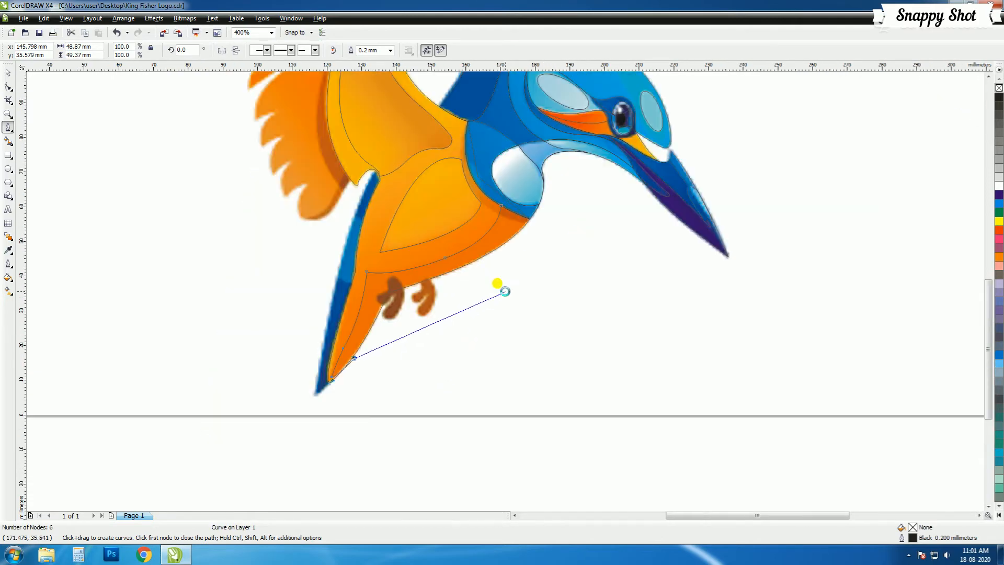
{"action": "scroll", "coordinate": [549, 221], "scroll_direction": "up", "scroll_amount": 1}
{"action": "left_click", "coordinate": [474, 289]}
{"action": "scroll", "coordinate": [409, 264], "scroll_direction": "up", "scroll_amount": 1}
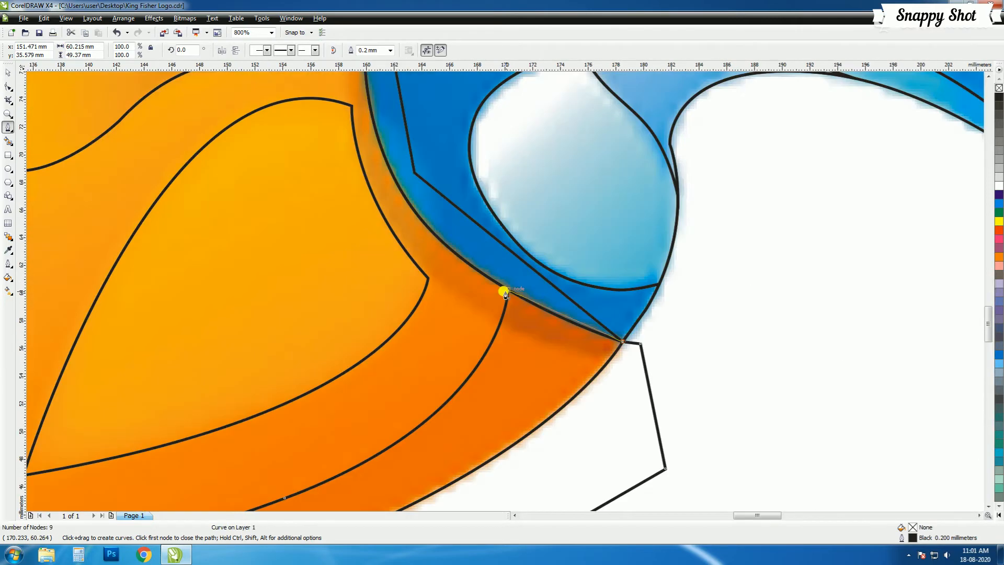
Cut the darker belly shade to the body's outline and delete the part lying outside the body
{"action": "key", "text": "space"}
{"action": "scroll", "coordinate": [404, 273], "scroll_direction": "down", "scroll_amount": 2}
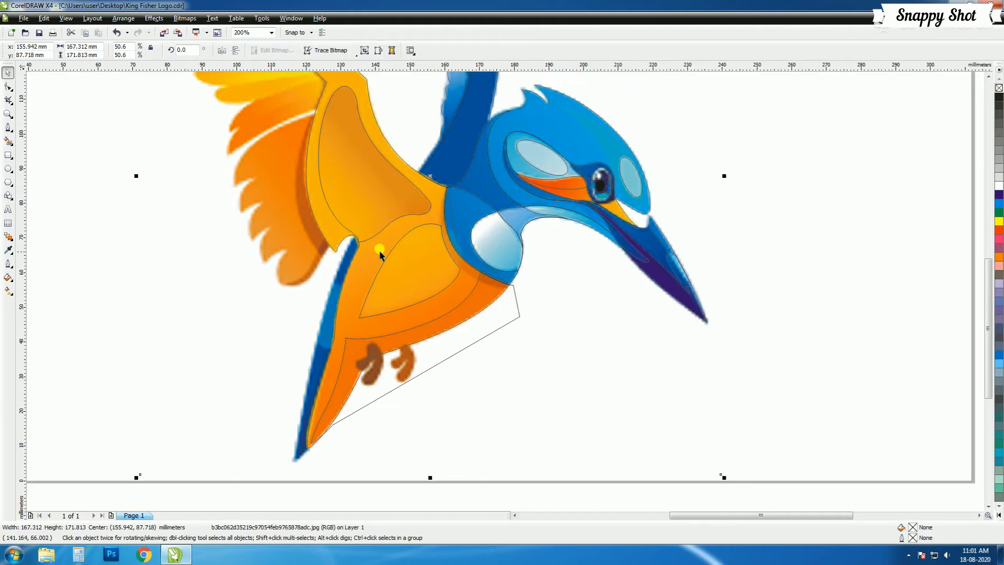
{"action": "left_click", "coordinate": [515, 319], "text": "shift"}
{"action": "left_click", "coordinate": [359, 51]}
{"action": "left_click", "coordinate": [516, 304]}
{"action": "key", "text": "Delete"}
{"action": "left_click", "coordinate": [458, 246]}
{"action": "left_click", "coordinate": [454, 243]}
{"action": "left_click", "coordinate": [467, 198]}
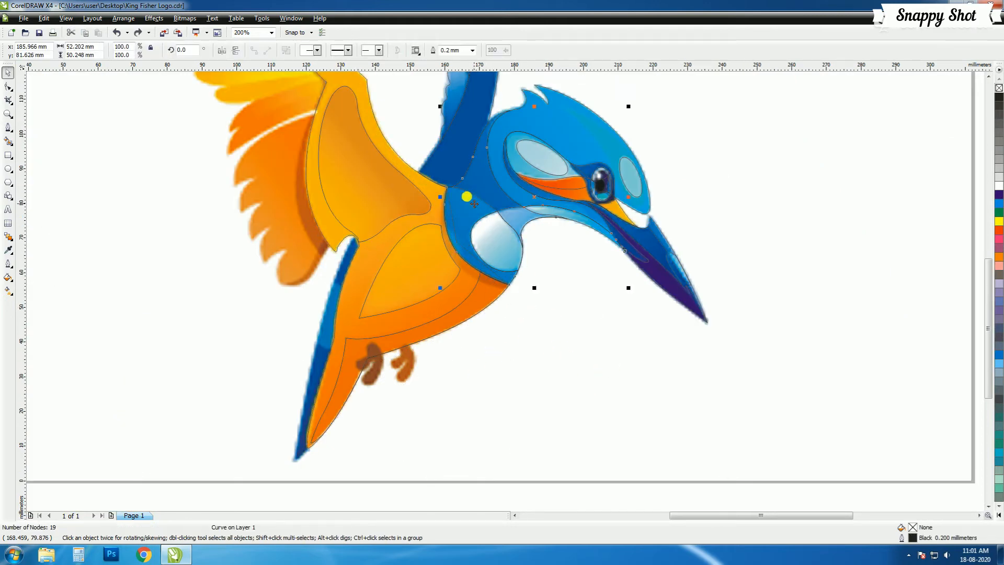
{"action": "left_click", "coordinate": [468, 208]}
{"action": "left_click", "coordinate": [470, 266]}
{"action": "left_click", "coordinate": [372, 74]}
{"action": "left_click", "coordinate": [596, 376]}
{"action": "left_click", "coordinate": [843, 309]}
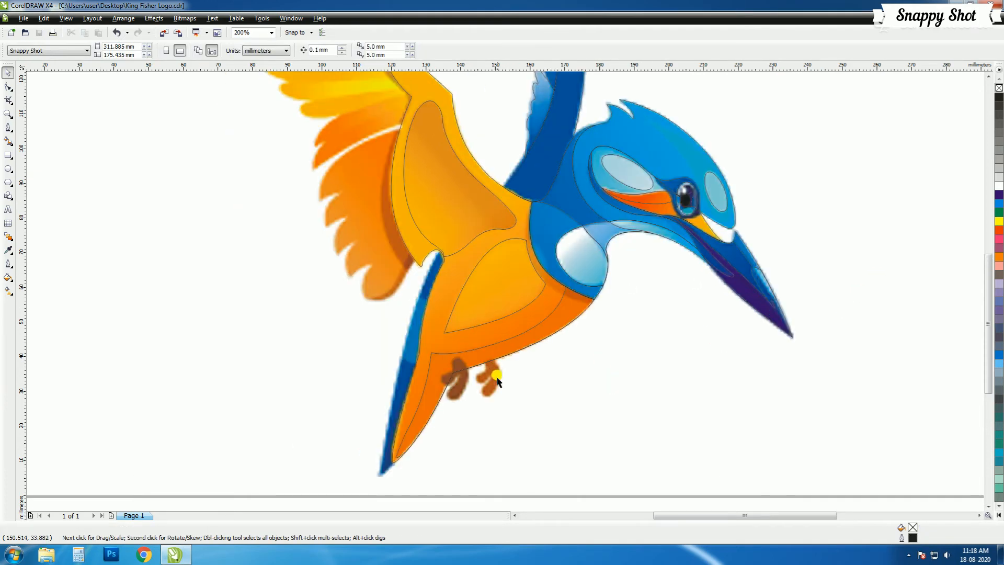
Trace the lighter brown foot below the belly as a closed curved shape, about 6.6 by 10.9 mm
{"action": "scroll", "coordinate": [498, 378], "scroll_direction": "up", "scroll_amount": 1}
{"action": "left_click", "coordinate": [9, 128]}
{"action": "left_click", "coordinate": [491, 247]}
{"action": "left_click_drag", "start_coordinate": [509, 276], "coordinate": [510, 292]}
{"action": "left_click_drag", "start_coordinate": [499, 312], "coordinate": [470, 265]}
{"action": "scroll", "coordinate": [495, 321], "scroll_direction": "up", "scroll_amount": 1}
{"action": "left_click_drag", "start_coordinate": [491, 246], "coordinate": [454, 207]}
{"action": "left_click", "coordinate": [467, 244]}
{"action": "left_click", "coordinate": [487, 186]}
{"action": "left_click", "coordinate": [480, 164]}
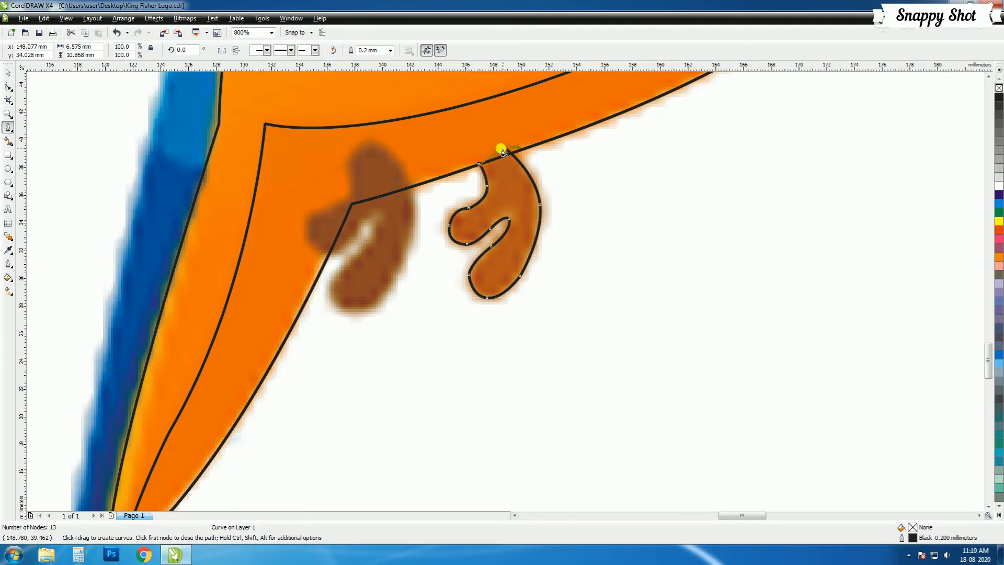
{"action": "left_click", "coordinate": [503, 149]}
Trace the darker brown foot at the base of the tail as a closed 14-node shape, about 7.9 by 12.1 mm
{"action": "left_click", "coordinate": [350, 168]}
{"action": "left_click", "coordinate": [348, 196]}
{"action": "left_click", "coordinate": [317, 209]}
{"action": "left_click_drag", "start_coordinate": [306, 233], "coordinate": [310, 251]}
{"action": "left_click", "coordinate": [359, 221]}
{"action": "left_click", "coordinate": [374, 209]}
{"action": "left_click", "coordinate": [380, 220]}
{"action": "left_click", "coordinate": [355, 255]}
{"action": "left_click_drag", "start_coordinate": [330, 280], "coordinate": [403, 287]}
{"action": "left_click", "coordinate": [415, 212]}
{"action": "left_click_drag", "start_coordinate": [398, 161], "coordinate": [343, 151]}
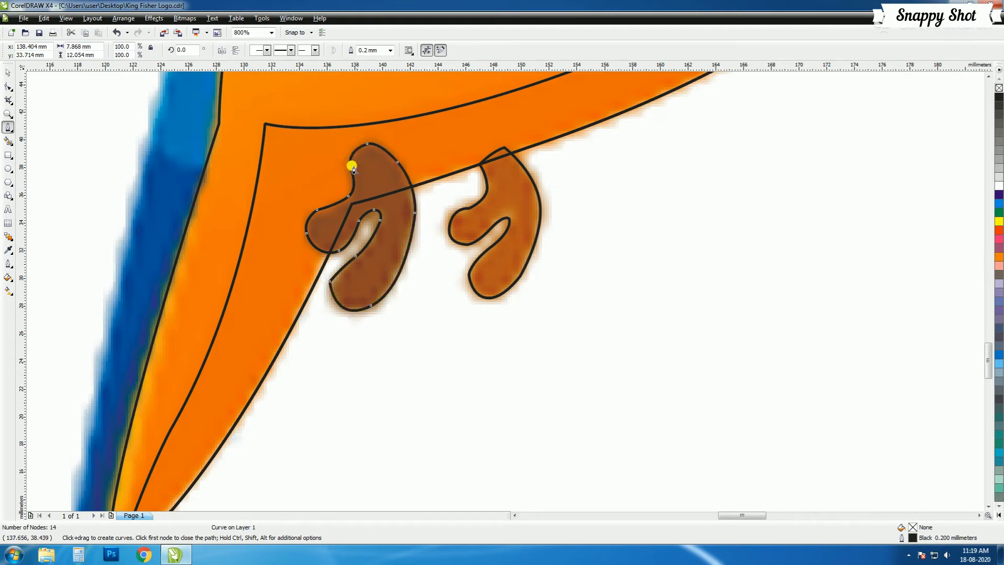
Refine the darker foot's outline by adjusting its curve with the Shape tool
{"action": "left_click", "coordinate": [8, 87]}
{"action": "scroll", "coordinate": [205, 269], "scroll_direction": "up", "scroll_amount": 1}
{"action": "left_click_drag", "start_coordinate": [450, 287], "coordinate": [468, 320]}
{"action": "scroll", "coordinate": [546, 314], "scroll_direction": "down", "scroll_amount": 2}
{"action": "scroll", "coordinate": [511, 284], "scroll_direction": "up", "scroll_amount": 2}
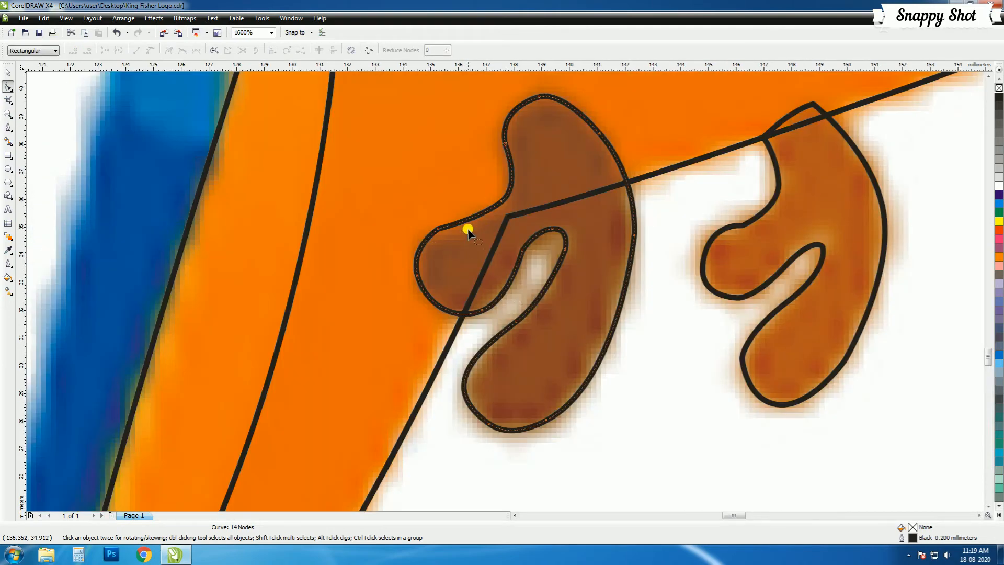
{"action": "scroll", "coordinate": [576, 282], "scroll_direction": "down", "scroll_amount": 2}
{"action": "scroll", "coordinate": [601, 230], "scroll_direction": "up", "scroll_amount": 2}
Trace the blue tail stripe's outer edge from the wing to its pointed tip and across to the orange tail's end, about 17.5 by 65.1 mm
{"action": "left_click", "coordinate": [8, 128]}
{"action": "left_click", "coordinate": [527, 252]}
{"action": "left_click_drag", "start_coordinate": [473, 373], "coordinate": [449, 455]}
{"action": "scroll", "coordinate": [451, 450], "scroll_direction": "down", "scroll_amount": 2}
{"action": "scroll", "coordinate": [480, 368], "scroll_direction": "up", "scroll_amount": 2}
{"action": "left_click", "coordinate": [499, 358]}
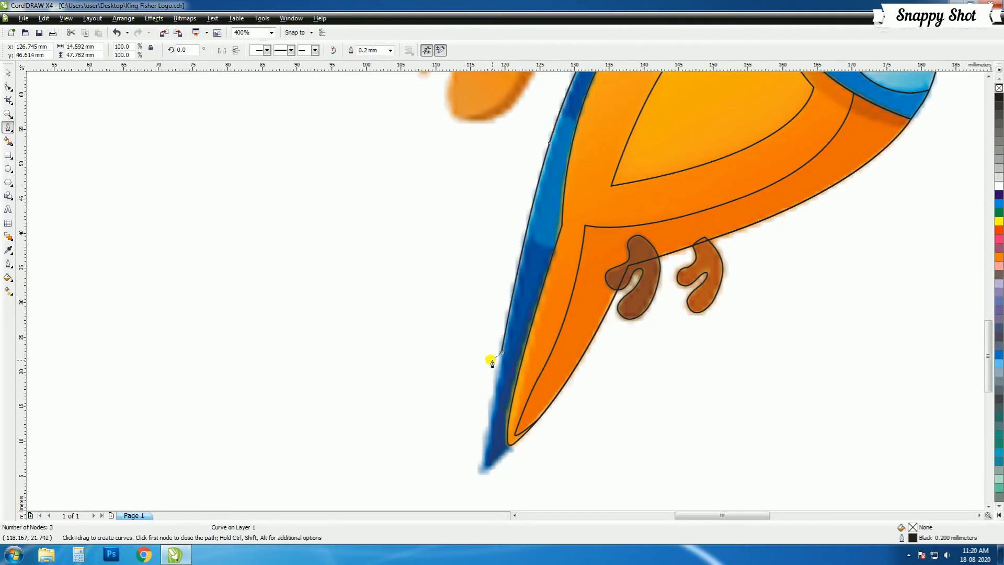
{"action": "left_click", "coordinate": [481, 474]}
{"action": "left_click", "coordinate": [511, 445]}
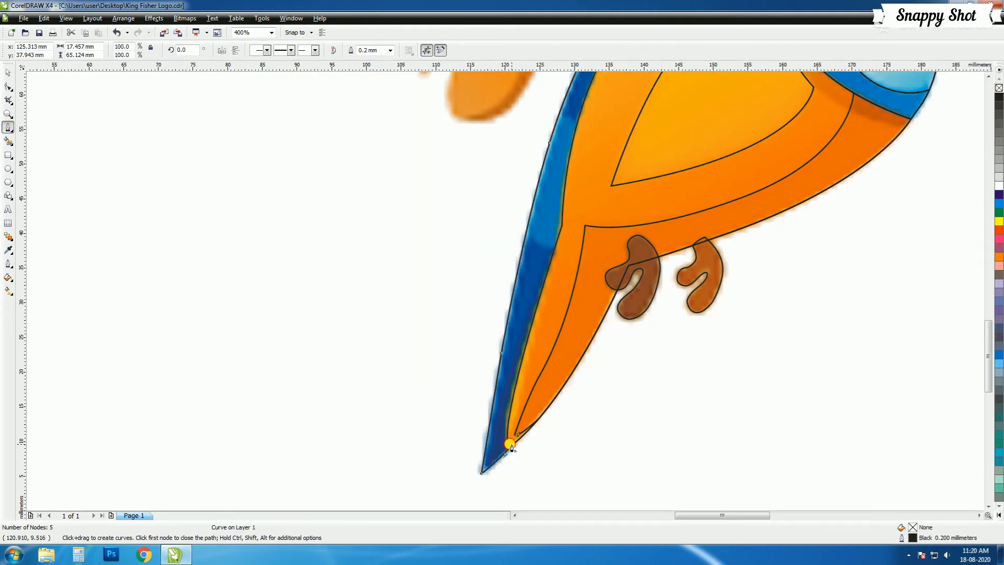
Bring the stripe's outline back up loosely inside the orange body and close it at the wing, about 20.2 mm wide
{"action": "left_click", "coordinate": [533, 349]}
{"action": "left_click", "coordinate": [560, 248]}
{"action": "left_click", "coordinate": [582, 157]}
{"action": "scroll", "coordinate": [580, 160], "scroll_direction": "down", "scroll_amount": 2}
{"action": "scroll", "coordinate": [533, 228], "scroll_direction": "up", "scroll_amount": 3}
{"action": "left_click", "coordinate": [491, 288]}
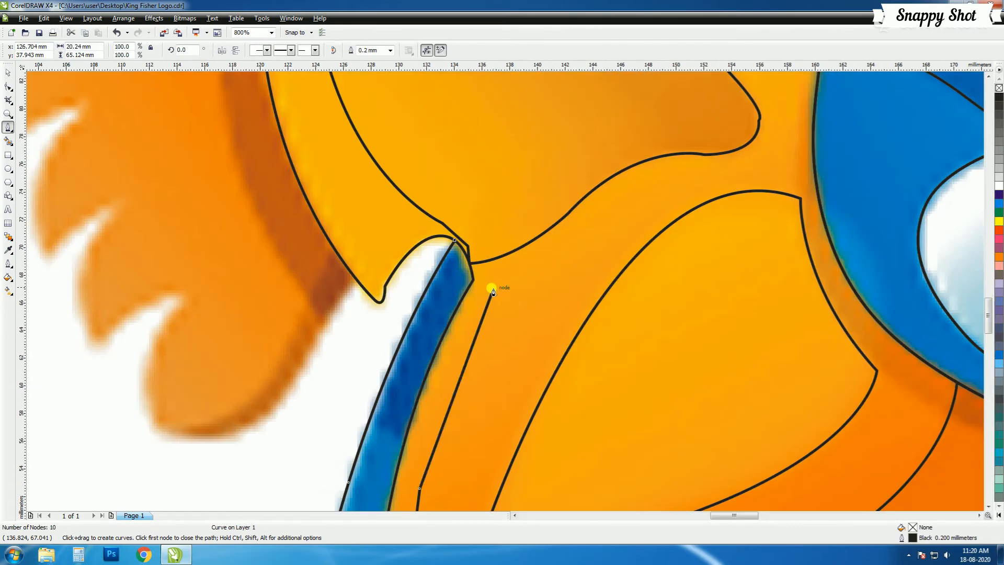
{"action": "scroll", "coordinate": [478, 280], "scroll_direction": "up", "scroll_amount": 1}
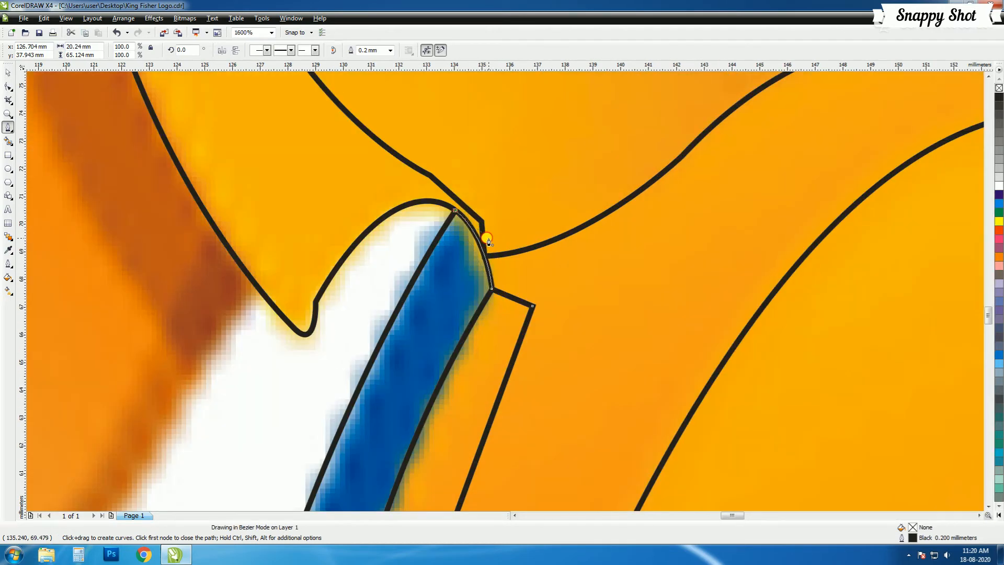
Select the blue tail stripe with the orange body and remove the stripe's overlap inside the body
{"action": "scroll", "coordinate": [505, 295], "scroll_direction": "down", "scroll_amount": 2}
{"action": "scroll", "coordinate": [504, 293], "scroll_direction": "down", "scroll_amount": 1}
{"action": "left_click", "coordinate": [8, 73]}
{"action": "left_click", "coordinate": [519, 332]}
{"action": "left_click", "coordinate": [516, 343]}
{"action": "left_click", "coordinate": [486, 283], "text": "shift"}
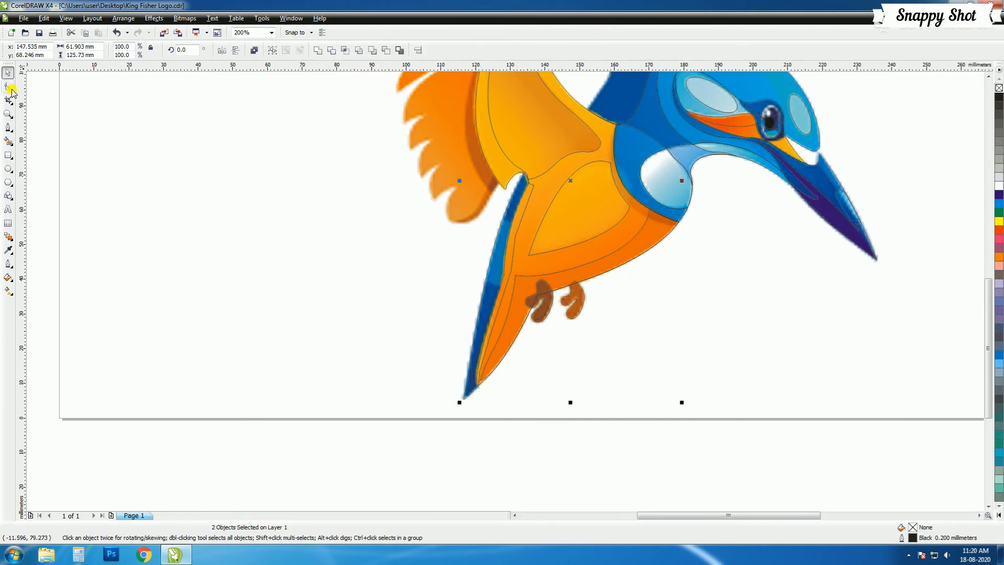
{"action": "left_click", "coordinate": [358, 51]}
{"action": "left_click", "coordinate": [484, 273]}
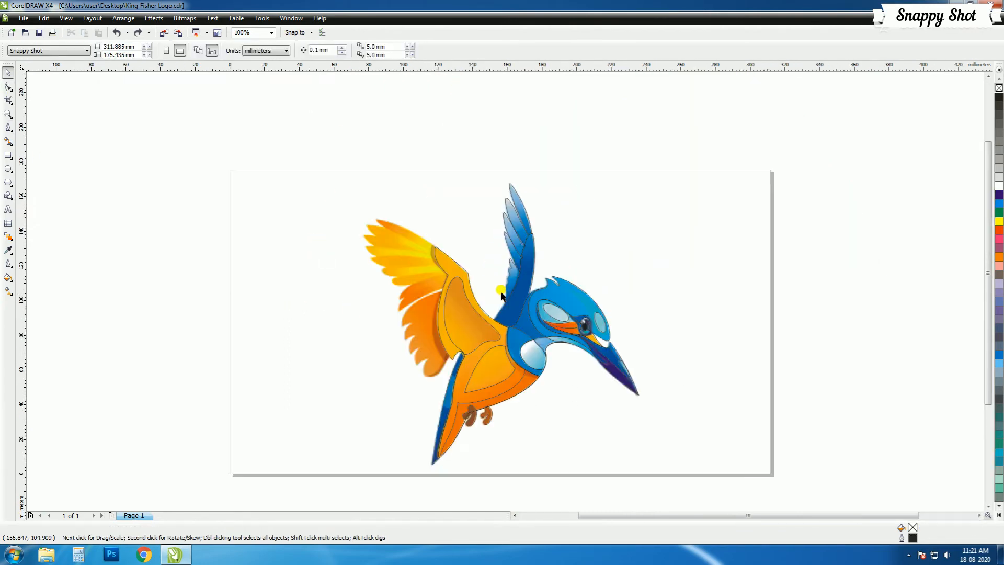
Trace the orange wing's uppermost feather as a closed shape reaching the wing's front edge, about 34.5 by 20 mm
{"action": "left_click", "coordinate": [8, 127]}
{"action": "left_click_drag", "start_coordinate": [491, 200], "coordinate": [533, 224]}
{"action": "left_click_drag", "start_coordinate": [614, 274], "coordinate": [672, 318]}
{"action": "left_click_drag", "start_coordinate": [519, 251], "coordinate": [464, 228]}
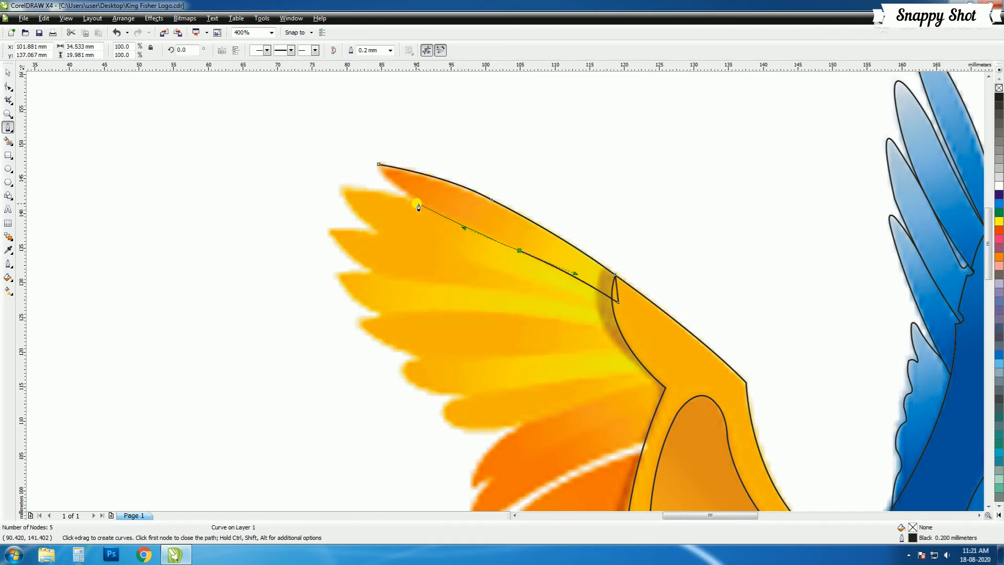
{"action": "mouse_move", "coordinate": [379, 164]}
{"action": "left_mouse_down"}
{"action": "mouse_move", "coordinate": [415, 226]}
{"action": "mouse_move", "coordinate": [433, 227]}
{"action": "left_mouse_up"}
Trace the orange wing's second feather as a closed shape overlapping the first feather and reaching the wing arm
{"action": "left_click", "coordinate": [302, 195]}
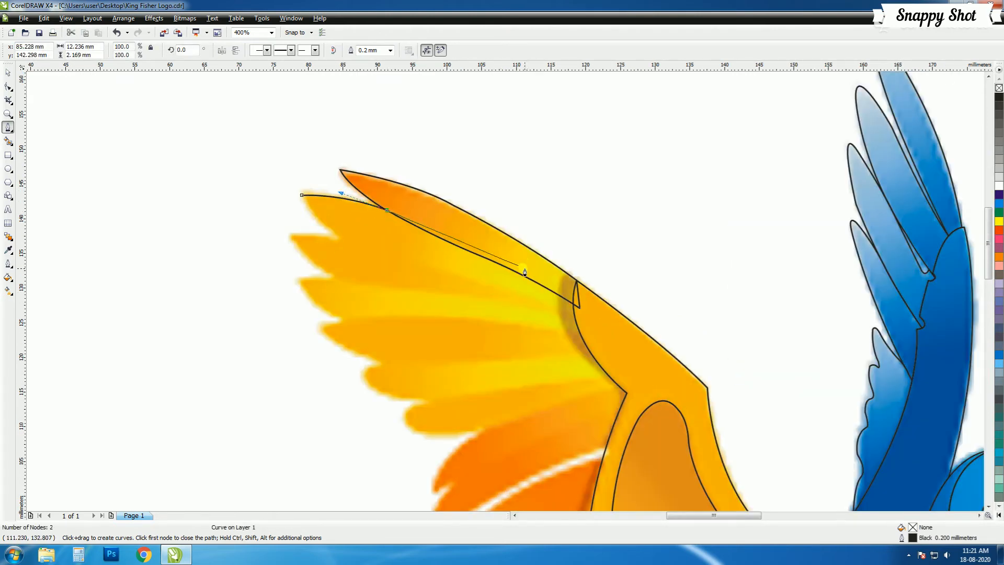
{"action": "left_click", "coordinate": [506, 259]}
{"action": "left_click_drag", "start_coordinate": [579, 307], "coordinate": [582, 319]}
{"action": "left_click_drag", "start_coordinate": [422, 263], "coordinate": [362, 250]}
{"action": "left_click", "coordinate": [335, 234]}
{"action": "left_click_drag", "start_coordinate": [302, 195], "coordinate": [388, 240]}
Trace the orange wing's third feather as a closed shape from its tip to the wing arm, about 42.5 by 12.4 mm
{"action": "scroll", "coordinate": [635, 329], "scroll_direction": "down", "scroll_amount": 2}
{"action": "scroll", "coordinate": [680, 345], "scroll_direction": "up", "scroll_amount": 2}
{"action": "left_click", "coordinate": [215, 206]}
{"action": "left_click", "coordinate": [389, 238]}
{"action": "left_click_drag", "start_coordinate": [486, 273], "coordinate": [512, 294]}
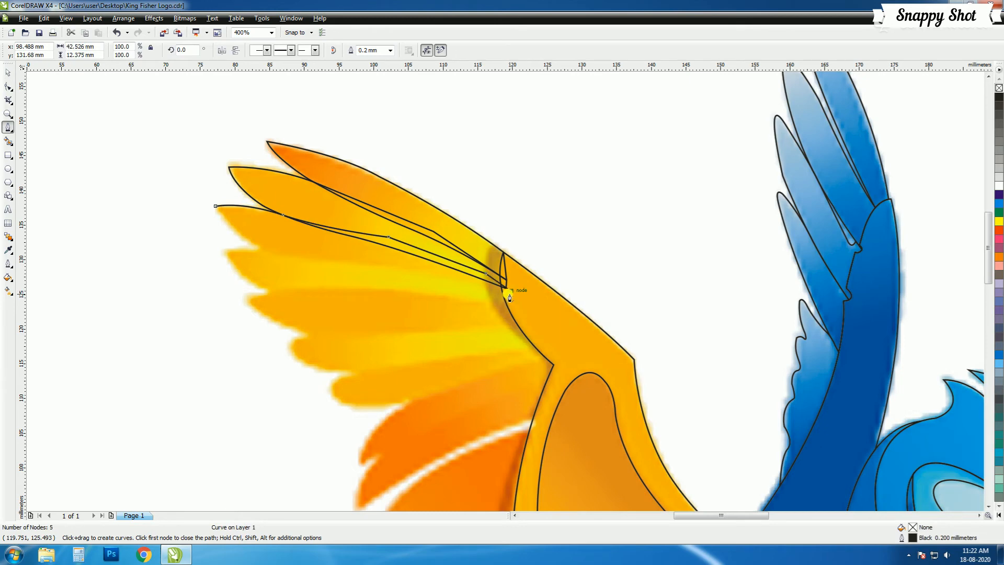
{"action": "left_click_drag", "start_coordinate": [325, 270], "coordinate": [304, 273]}
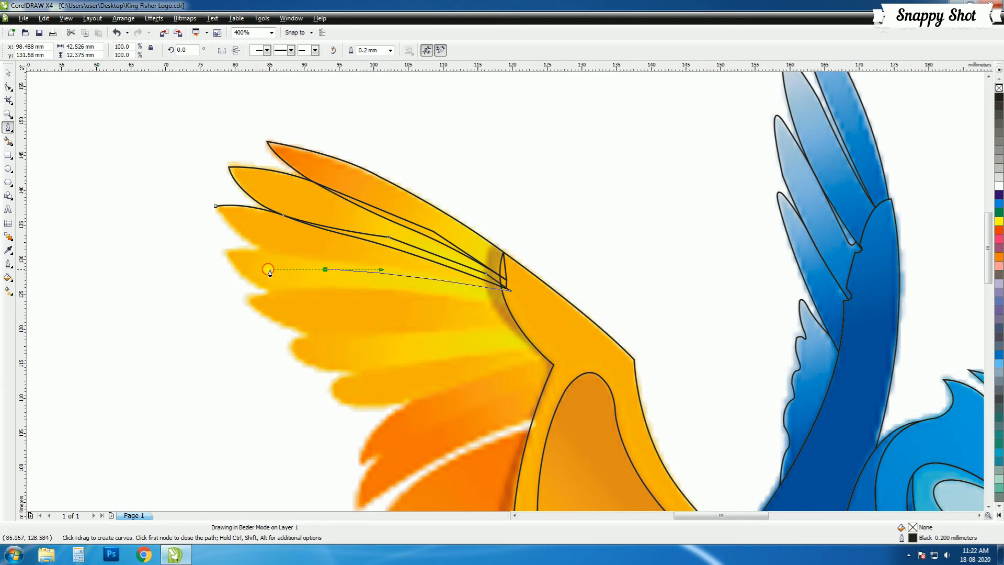
{"action": "left_click", "coordinate": [215, 206]}
Trace the orange wing's fourth feather as a closed shape, extending its inner end slightly into the wing arm
{"action": "left_click", "coordinate": [223, 252]}
{"action": "left_click", "coordinate": [298, 258]}
{"action": "left_click_drag", "start_coordinate": [333, 262], "coordinate": [334, 263]}
{"action": "left_click", "coordinate": [392, 267]}
{"action": "left_click_drag", "start_coordinate": [512, 297], "coordinate": [543, 320]}
{"action": "left_click", "coordinate": [517, 310]}
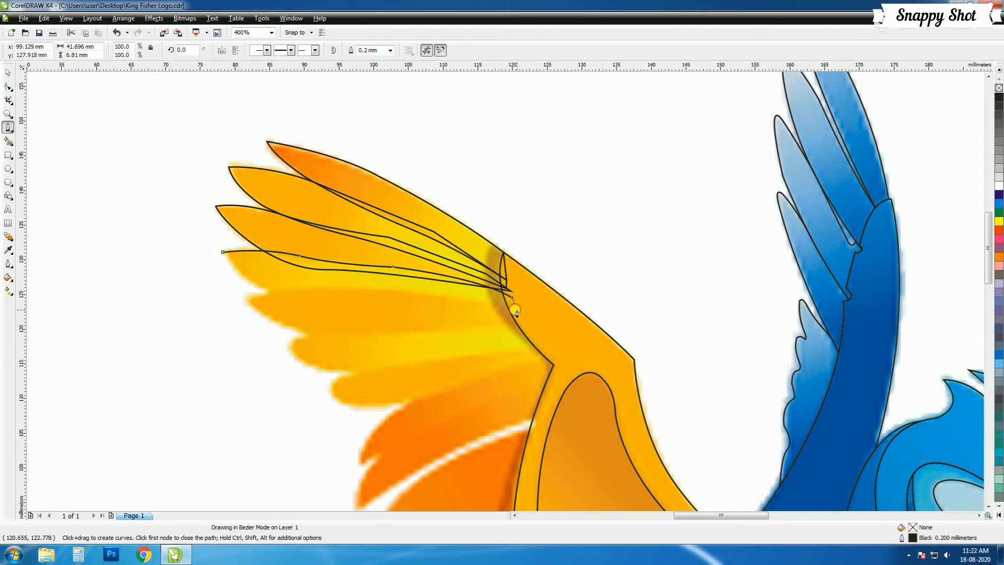
{"action": "left_click", "coordinate": [315, 295]}
{"action": "left_click_drag", "start_coordinate": [223, 252], "coordinate": [270, 308]}
Trace the orange wing's fifth feather as a closed five-node shape, about 41 by 7.2 mm
{"action": "scroll", "coordinate": [499, 371], "scroll_direction": "down", "scroll_amount": 1}
{"action": "scroll", "coordinate": [505, 292], "scroll_direction": "up", "scroll_amount": 1}
{"action": "left_click", "coordinate": [252, 221]}
{"action": "left_click_drag", "start_coordinate": [393, 211], "coordinate": [488, 224]}
{"action": "left_click", "coordinate": [535, 236]}
{"action": "left_click", "coordinate": [537, 254]}
{"action": "left_click_drag", "start_coordinate": [309, 255], "coordinate": [274, 267]}
{"action": "key", "text": "super"}
{"action": "key", "text": "super"}
{"action": "key", "text": "ctrl+z"}
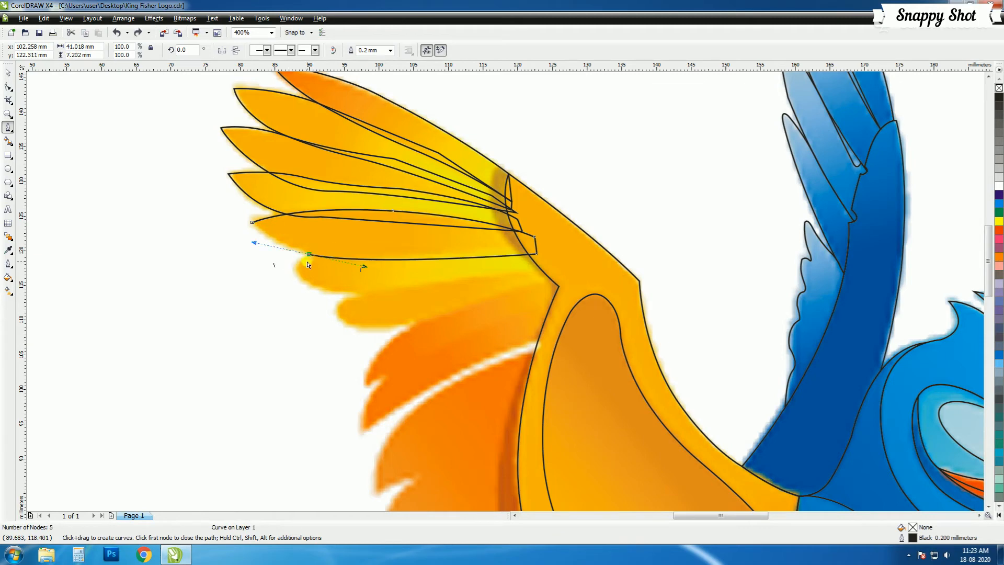
{"action": "left_click_drag", "start_coordinate": [253, 224], "coordinate": [267, 247]}
Trace the orange wing's sixth feather, with its rounded tip, as a closed shape ending inside the wing arm
{"action": "scroll", "coordinate": [573, 303], "scroll_direction": "down", "scroll_amount": 1}
{"action": "scroll", "coordinate": [591, 316], "scroll_direction": "up", "scroll_amount": 1}
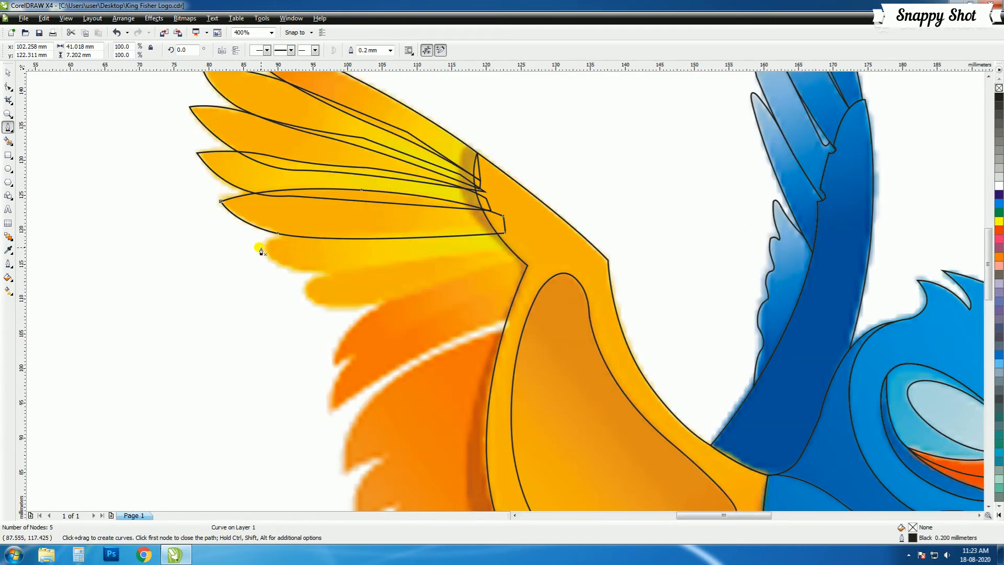
{"action": "left_click", "coordinate": [263, 247]}
{"action": "left_click_drag", "start_coordinate": [347, 234], "coordinate": [425, 242]}
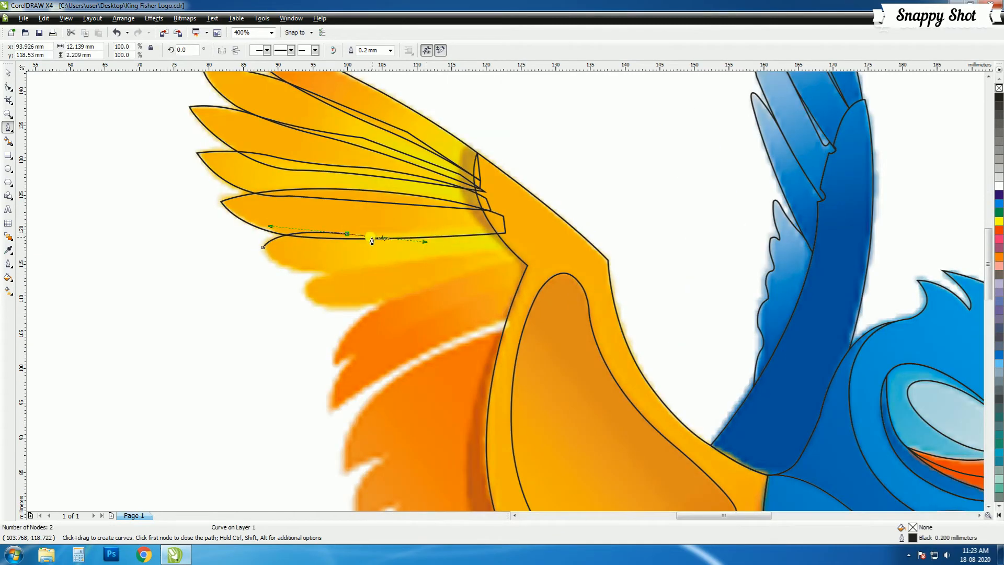
{"action": "left_click_drag", "start_coordinate": [518, 227], "coordinate": [559, 228]}
{"action": "left_click", "coordinate": [519, 227], "text": "alt"}
{"action": "left_click", "coordinate": [528, 249]}
{"action": "left_click_drag", "start_coordinate": [360, 274], "coordinate": [265, 258]}
Trace the short, rounded seventh feather, the lowest of the yellow ones, as a closed shape ending inside the wing arm
{"action": "left_click", "coordinate": [306, 287]}
{"action": "left_click_drag", "start_coordinate": [417, 259], "coordinate": [539, 249]}
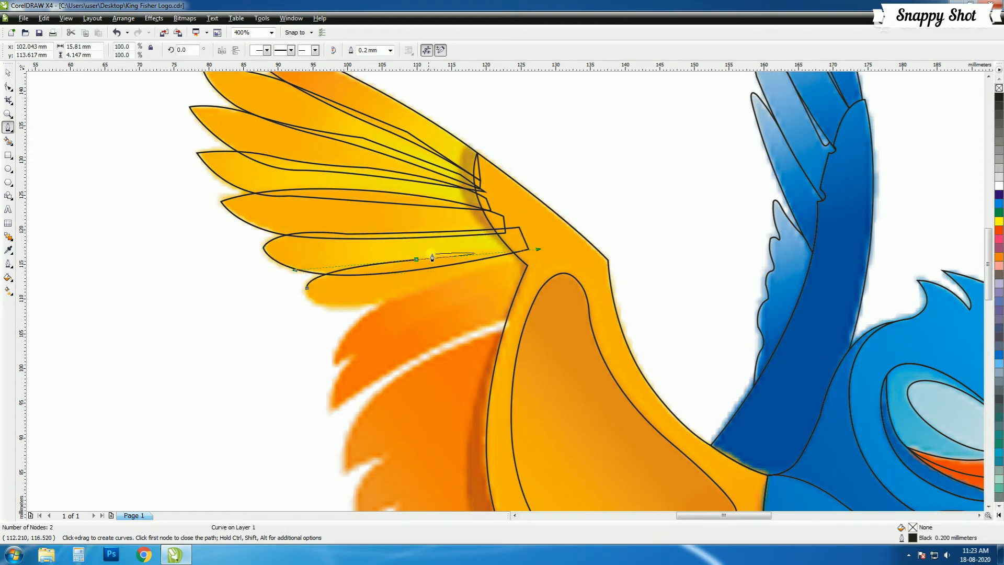
{"action": "left_click", "coordinate": [528, 249]}
{"action": "left_click", "coordinate": [544, 262]}
{"action": "left_click_drag", "start_coordinate": [350, 303], "coordinate": [308, 312]}
Trace the upper dark-orange feather below the yellow ones as a closed shape, about 31.1 by 16.1 mm
{"action": "scroll", "coordinate": [505, 249], "scroll_direction": "down", "scroll_amount": 1}
{"action": "scroll", "coordinate": [500, 290], "scroll_direction": "up", "scroll_amount": 1}
{"action": "left_click", "coordinate": [337, 325]}
{"action": "left_click_drag", "start_coordinate": [462, 234], "coordinate": [587, 202]}
{"action": "left_click", "coordinate": [462, 235], "text": "alt"}
{"action": "left_click", "coordinate": [553, 212]}
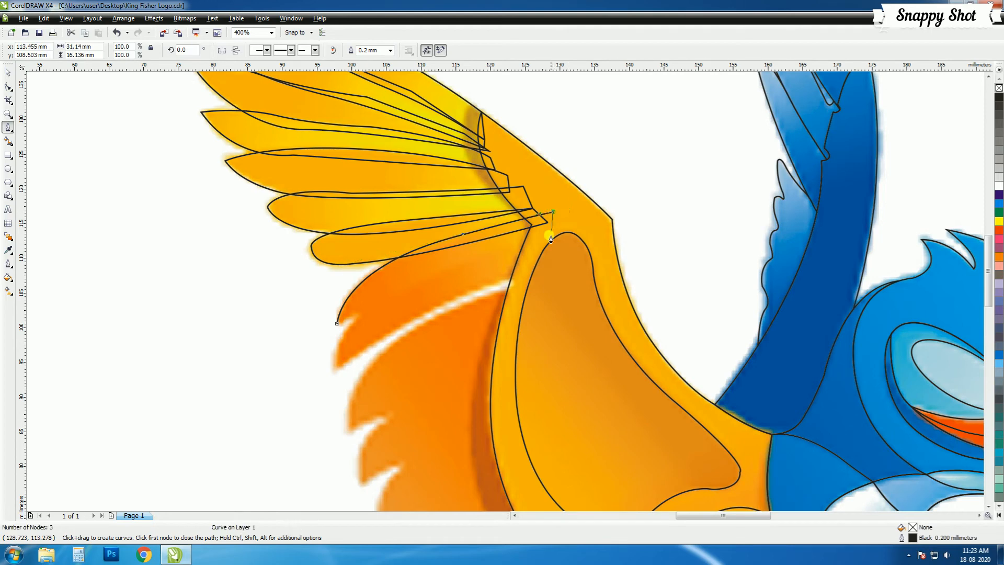
{"action": "left_click", "coordinate": [541, 237]}
{"action": "mouse_move", "coordinate": [381, 296]}
{"action": "left_mouse_down"}
{"action": "mouse_move", "coordinate": [307, 340]}
{"action": "mouse_move", "coordinate": [392, 287]}
{"action": "left_mouse_up"}
Trace the second dark-orange feather, just above the white gap, as a closed shape about 27.2 by 18.7 mm
{"action": "left_click", "coordinate": [336, 368]}
{"action": "left_click_drag", "start_coordinate": [523, 243], "coordinate": [613, 231]}
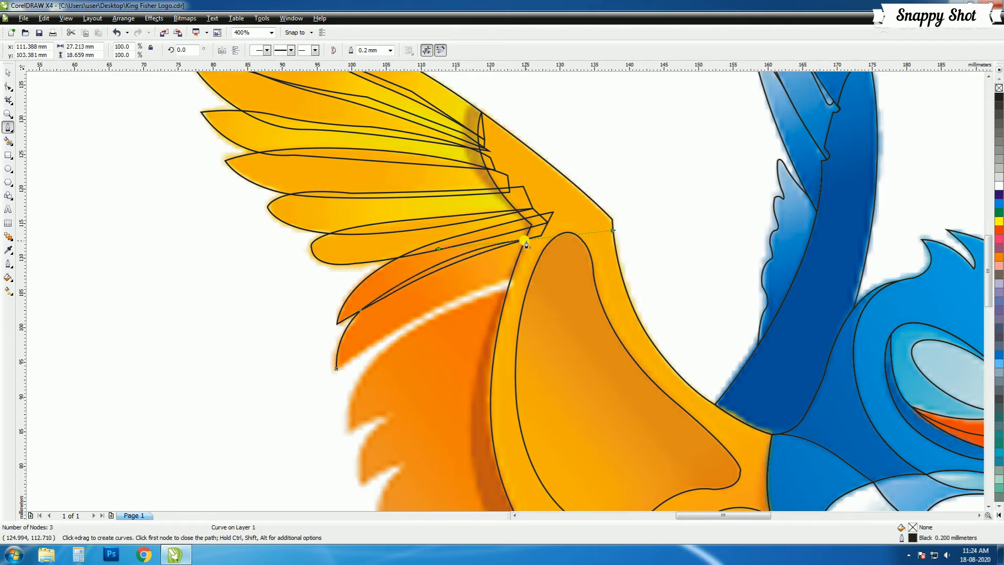
{"action": "left_click", "coordinate": [377, 343]}
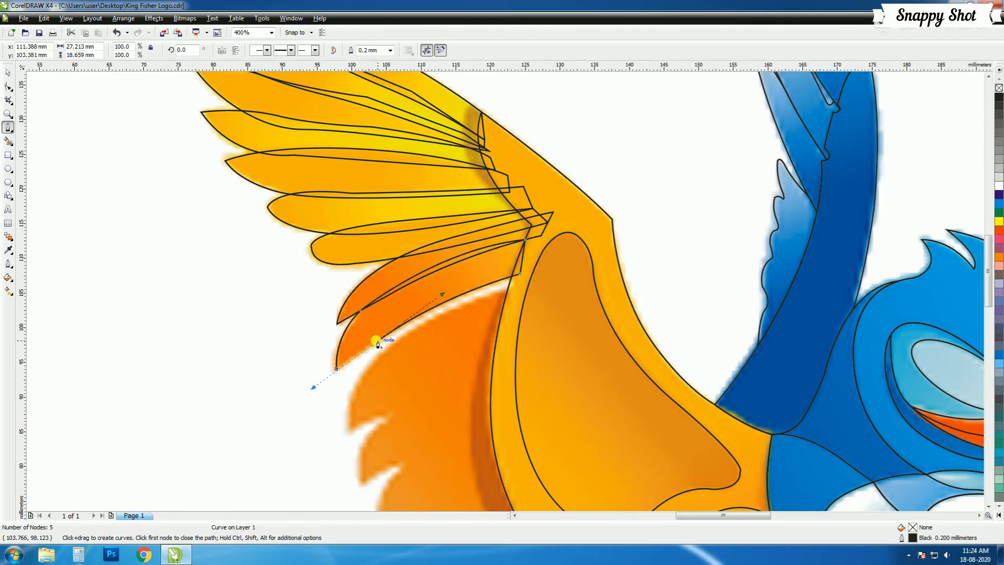
Trace the lower feather fan's top edge from the wing arm and continue down its rear edge through the first two notches
{"action": "scroll", "coordinate": [532, 333], "scroll_direction": "down", "scroll_amount": 1}
{"action": "scroll", "coordinate": [534, 331], "scroll_direction": "up", "scroll_amount": 1}
{"action": "left_click", "coordinate": [532, 161]}
{"action": "left_click_drag", "start_coordinate": [331, 308], "coordinate": [336, 420]}
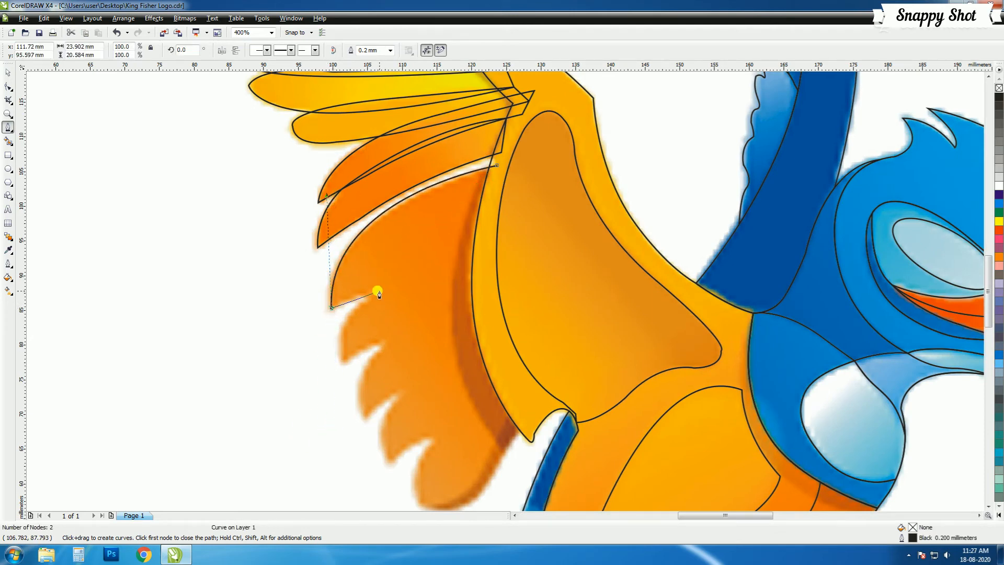
{"action": "left_click", "coordinate": [377, 291]}
{"action": "left_click_drag", "start_coordinate": [340, 364], "coordinate": [387, 467]}
{"action": "left_click", "coordinate": [384, 343], "text": "alt"}
{"action": "left_click", "coordinate": [366, 420], "text": "alt"}
Continue the lower feather fan's serrated rear edge through its last two notches with sharp corners
{"action": "left_click_drag", "start_coordinate": [402, 393], "coordinate": [417, 389]}
{"action": "left_click", "coordinate": [401, 392], "text": "alt"}
{"action": "left_click_drag", "start_coordinate": [389, 464], "coordinate": [411, 506]}
{"action": "left_click", "coordinate": [389, 464], "text": "alt"}
{"action": "left_click_drag", "start_coordinate": [437, 435], "coordinate": [455, 437]}
{"action": "left_click", "coordinate": [438, 434], "text": "alt"}
Continue the lower feather fan's outline around its rounded bottom lobe and up to the wing arm's lower tip
{"action": "scroll", "coordinate": [441, 437], "scroll_direction": "down", "scroll_amount": 1}
{"action": "scroll", "coordinate": [526, 309], "scroll_direction": "up", "scroll_amount": 1}
{"action": "left_click_drag", "start_coordinate": [438, 299], "coordinate": [527, 266]}
{"action": "left_click", "coordinate": [437, 300], "text": "alt"}
{"action": "left_click", "coordinate": [481, 320], "text": "alt"}
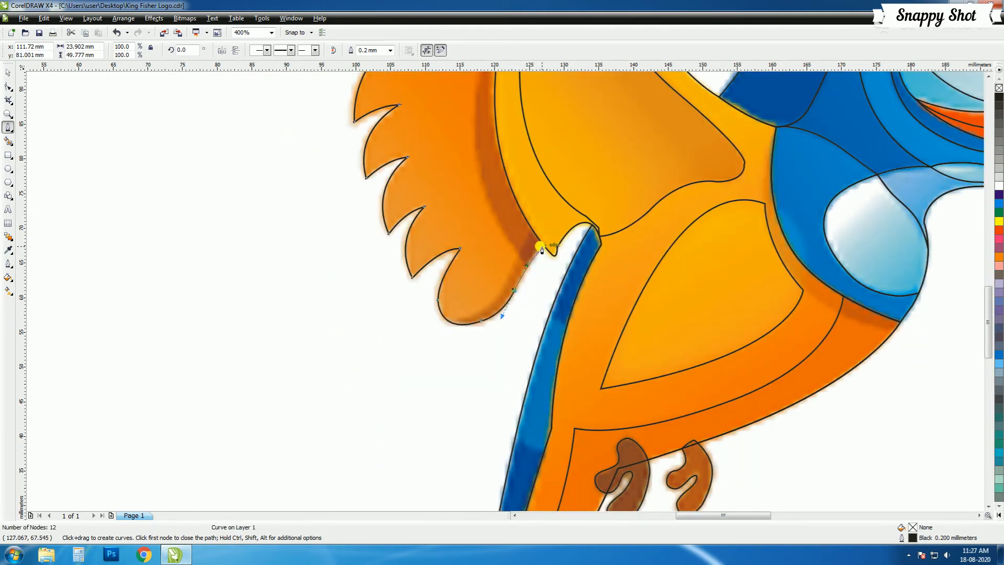
{"action": "left_click", "coordinate": [542, 250]}
Close the lower feather fan shape by running up inside the wing arm to its top starting corner
{"action": "scroll", "coordinate": [542, 250], "scroll_direction": "down", "scroll_amount": 1}
{"action": "left_click", "coordinate": [494, 252]}
{"action": "left_click", "coordinate": [485, 210]}
{"action": "left_click", "coordinate": [492, 172]}
{"action": "left_click", "coordinate": [494, 159]}
{"action": "scroll", "coordinate": [495, 159], "scroll_direction": "down", "scroll_amount": 2}
{"action": "scroll", "coordinate": [523, 293], "scroll_direction": "up", "scroll_amount": 1}
{"action": "left_click", "coordinate": [7, 76]}
{"action": "scroll", "coordinate": [504, 290], "scroll_direction": "up", "scroll_amount": 2}
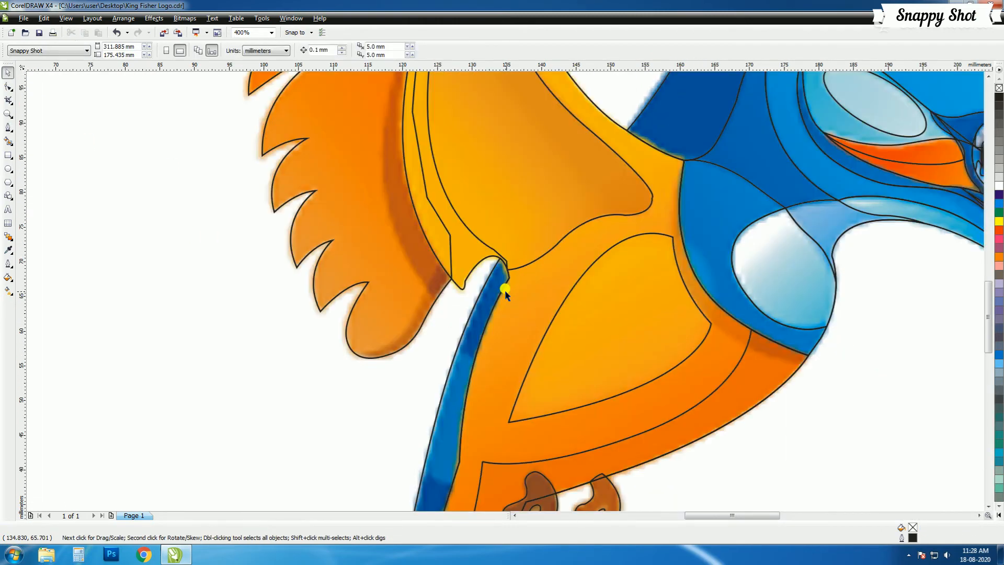
{"action": "scroll", "coordinate": [504, 289], "scroll_direction": "down", "scroll_amount": 1}
Trace the outer edge of the dark shading band on the feather fan, from its top corner down to the fan's lower edge
{"action": "left_click", "coordinate": [7, 74]}
{"action": "left_click", "coordinate": [402, 163]}
{"action": "left_click", "coordinate": [7, 129]}
{"action": "left_click", "coordinate": [460, 155]}
{"action": "left_click", "coordinate": [443, 216]}
{"action": "left_click", "coordinate": [456, 272]}
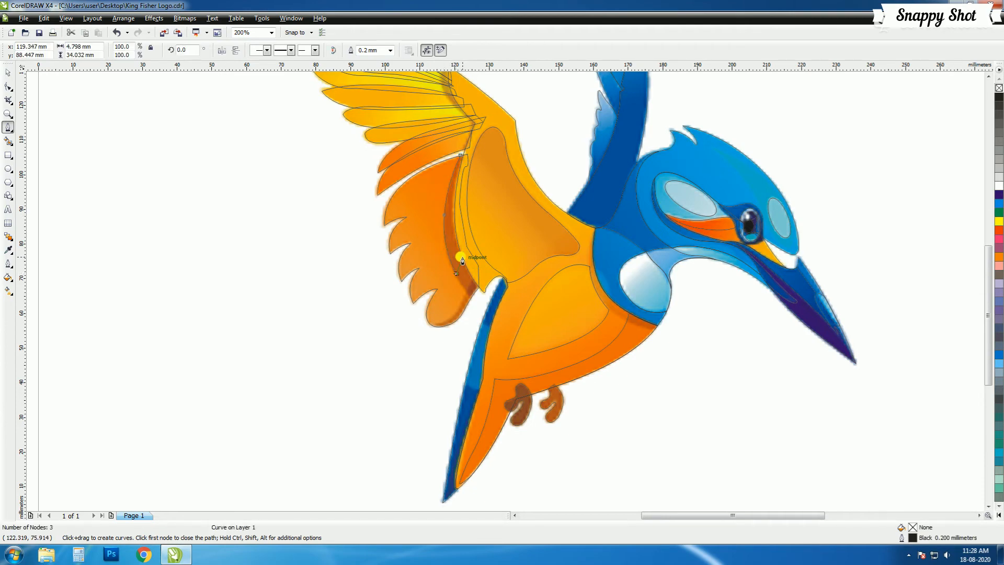
{"action": "scroll", "coordinate": [463, 261], "scroll_direction": "up", "scroll_amount": 1}
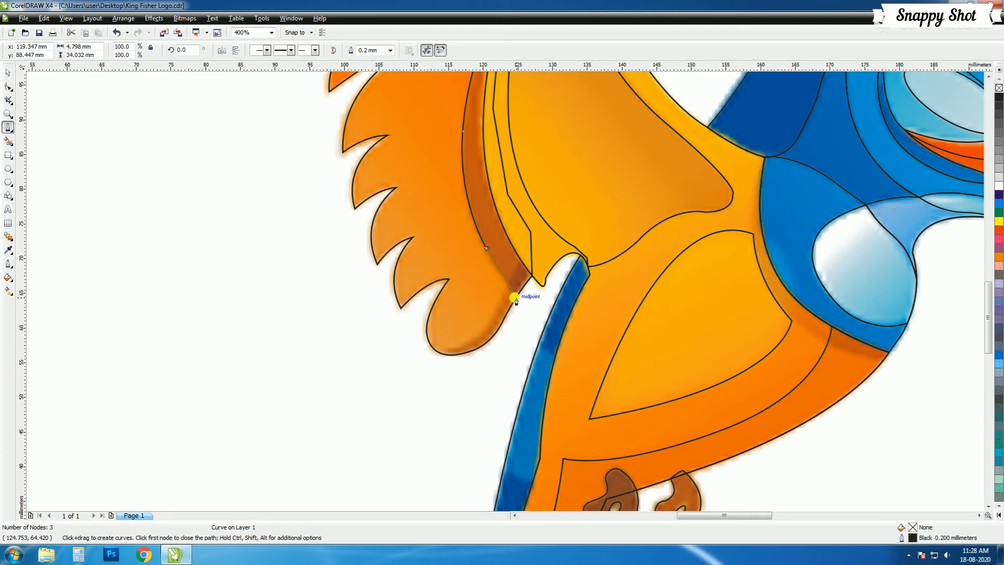
{"action": "left_click", "coordinate": [515, 297]}
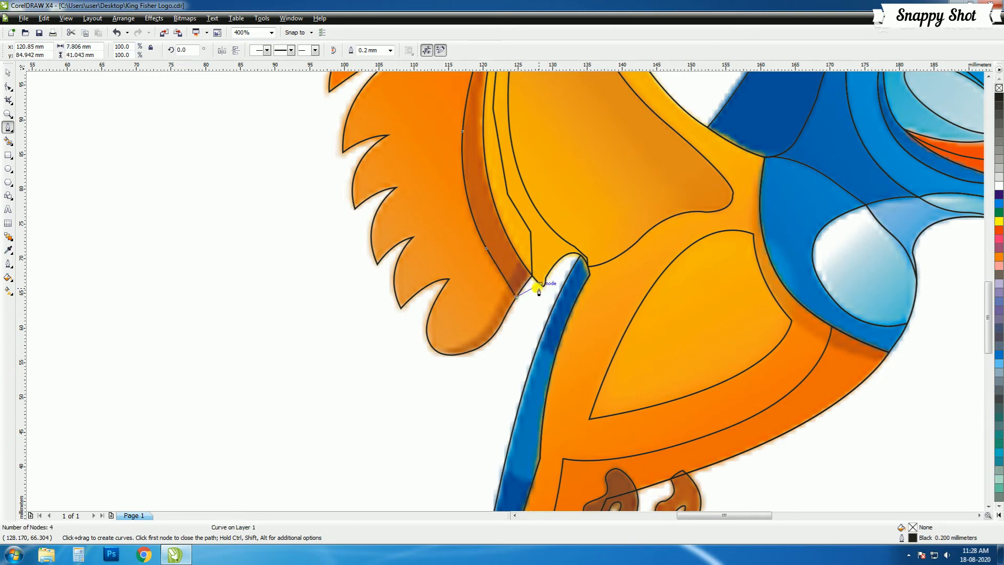
Close the dark shading band up through the wing arm to its top corner, about 11.5 by 41.2 mm
{"action": "left_click", "coordinate": [541, 272]}
{"action": "left_click", "coordinate": [542, 228]}
{"action": "left_click", "coordinate": [517, 185]}
{"action": "scroll", "coordinate": [512, 131], "scroll_direction": "up", "scroll_amount": 1}
{"action": "left_click", "coordinate": [486, 262]}
{"action": "left_click", "coordinate": [488, 153]}
{"action": "scroll", "coordinate": [485, 154], "scroll_direction": "down", "scroll_amount": 1}
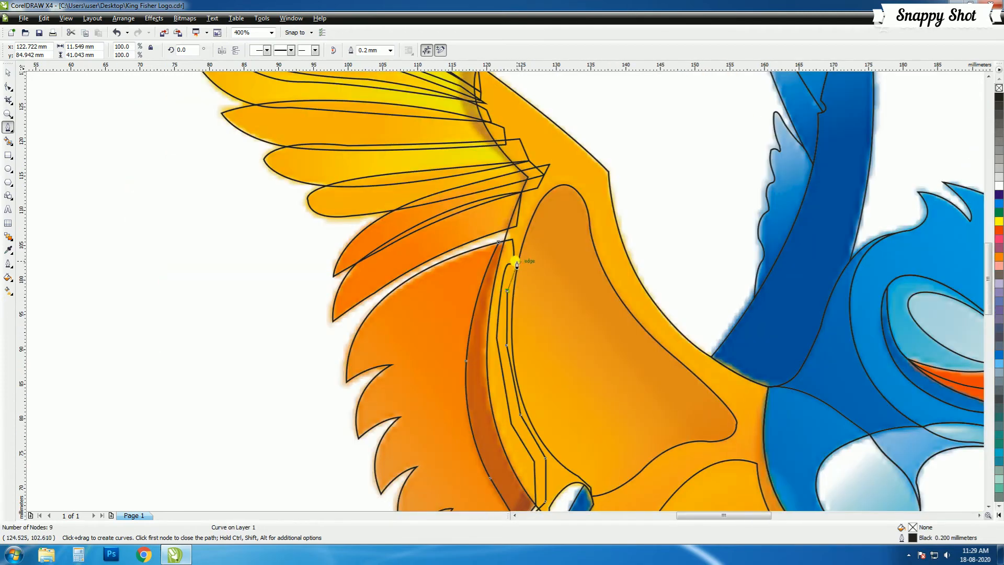
{"action": "left_click", "coordinate": [504, 241]}
{"action": "left_click", "coordinate": [498, 242]}
{"action": "scroll", "coordinate": [499, 306], "scroll_direction": "down", "scroll_amount": 1}
{"action": "scroll", "coordinate": [493, 412], "scroll_direction": "up", "scroll_amount": 1}
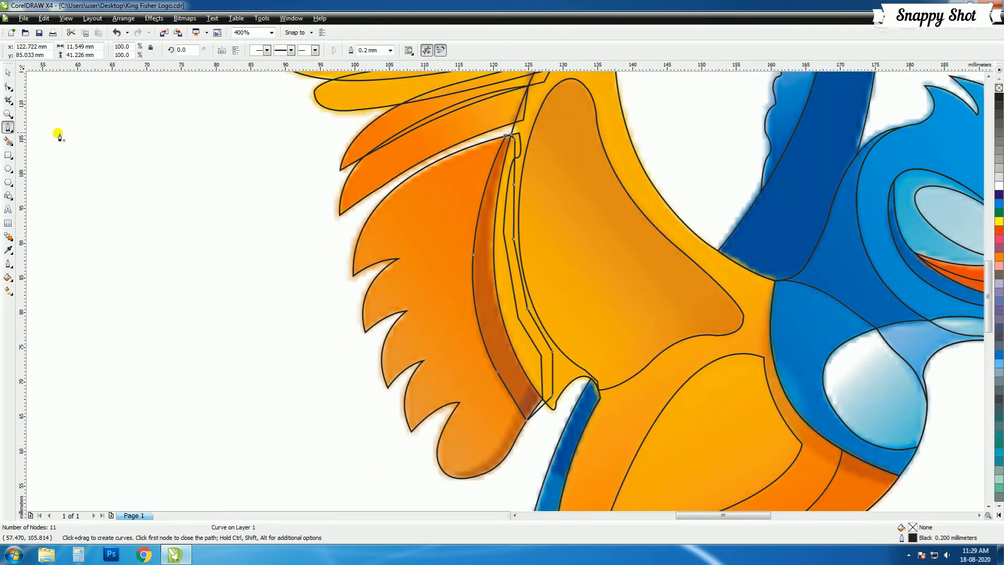
{"action": "left_click", "coordinate": [9, 72]}
Group the orange wing's feather shapes and trim away their overlaps with the wing arm shape
{"action": "scroll", "coordinate": [511, 317], "scroll_direction": "down", "scroll_amount": 1}
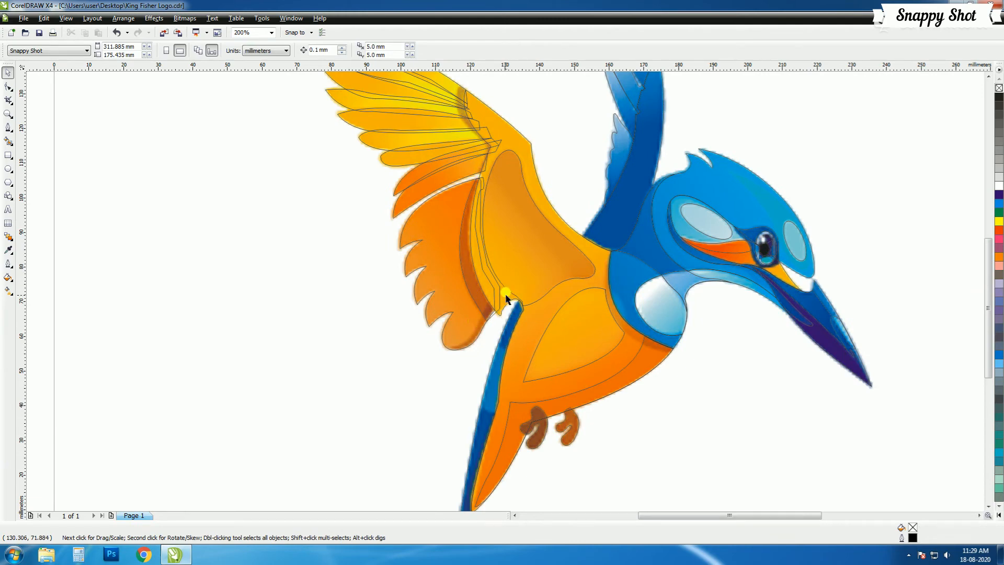
{"action": "left_click", "coordinate": [533, 163]}
{"action": "scroll", "coordinate": [466, 245], "scroll_direction": "down", "scroll_amount": 1}
{"action": "left_click_drag", "start_coordinate": [390, 163], "coordinate": [529, 349]}
{"action": "key", "text": "ctrl+g"}
{"action": "left_click", "coordinate": [530, 234], "text": "shift"}
{"action": "left_click", "coordinate": [356, 53]}
{"action": "left_click", "coordinate": [333, 195]}
{"action": "left_click", "coordinate": [472, 265]}
{"action": "left_click", "coordinate": [468, 299]}
Draw a closed five-cornered shape across the blue tail stripe around its lighter middle section, about 10.6 by 21.3 mm
{"action": "scroll", "coordinate": [527, 376], "scroll_direction": "up", "scroll_amount": 1}
{"action": "scroll", "coordinate": [500, 255], "scroll_direction": "up", "scroll_amount": 1}
{"action": "key", "text": "F5"}
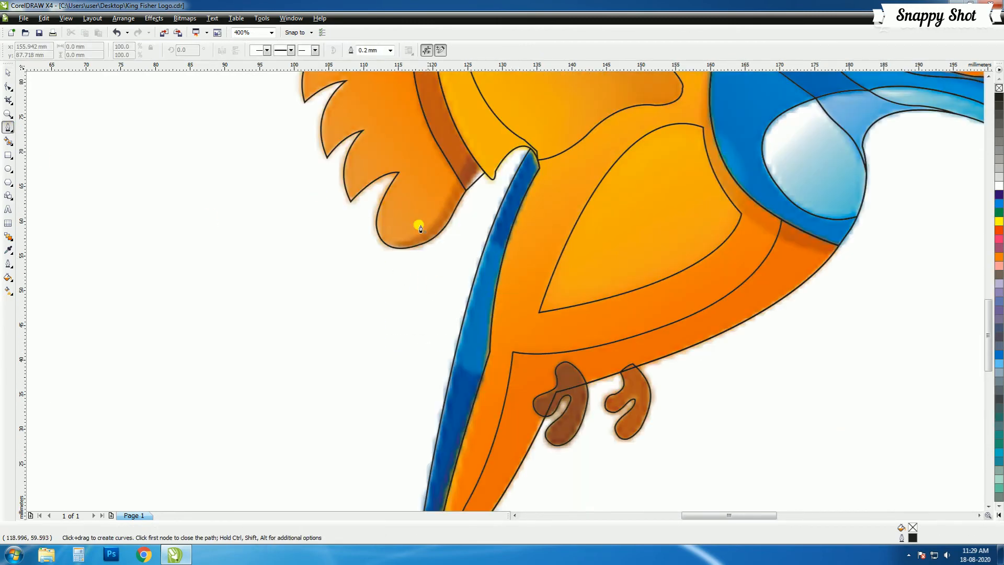
{"action": "left_click", "coordinate": [510, 249]}
{"action": "left_click", "coordinate": [500, 353]}
{"action": "left_click", "coordinate": [493, 377]}
{"action": "left_click", "coordinate": [438, 357]}
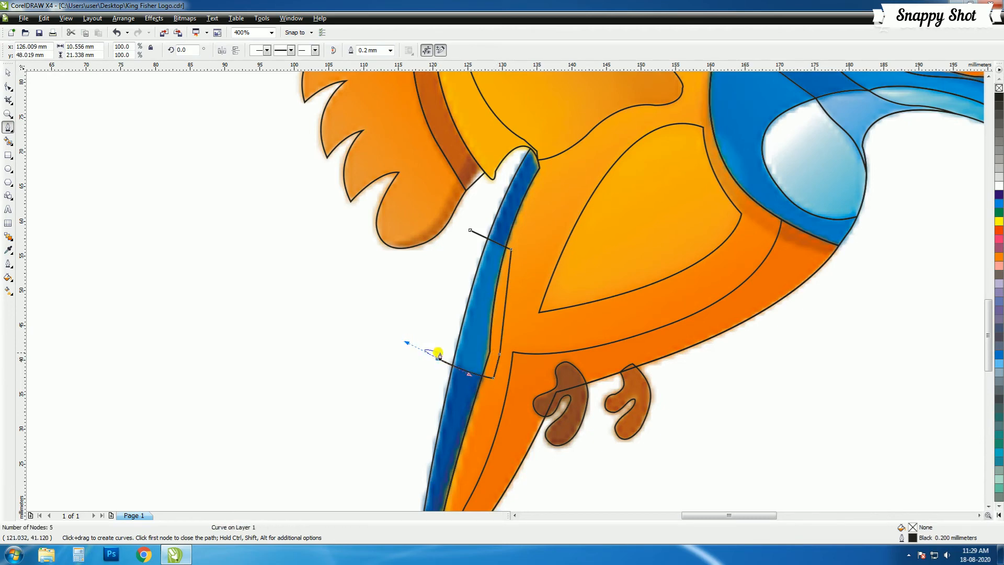
{"action": "left_click", "coordinate": [468, 235]}
{"action": "key", "text": "space"}
{"action": "left_click", "coordinate": [493, 230]}
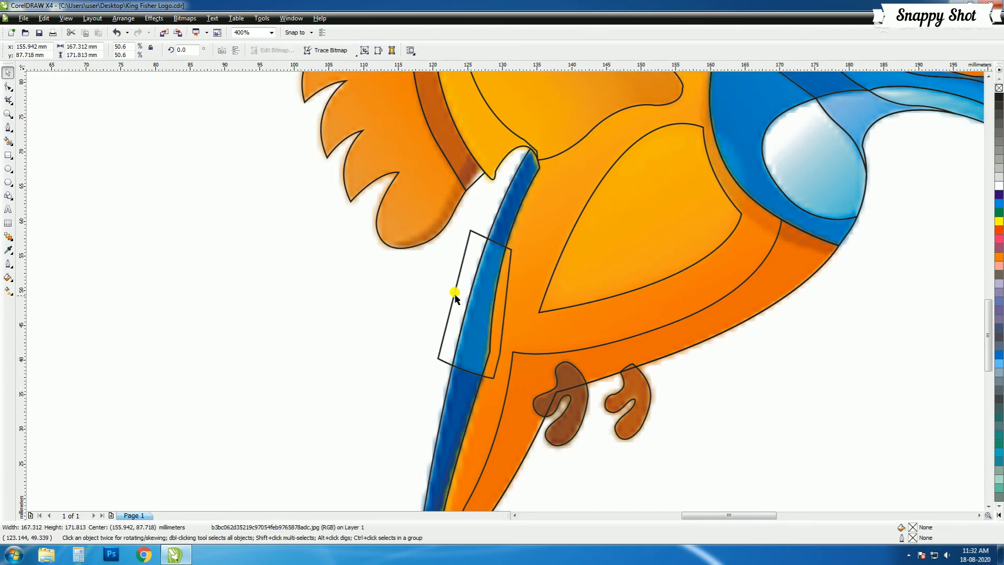
Move the kingfisher bitmap to the left of the traced outlines, centred at about x -10.5 mm, y 88.9 mm
{"action": "key", "text": "Escape"}
{"action": "scroll", "coordinate": [455, 296], "scroll_direction": "down", "scroll_amount": 2}
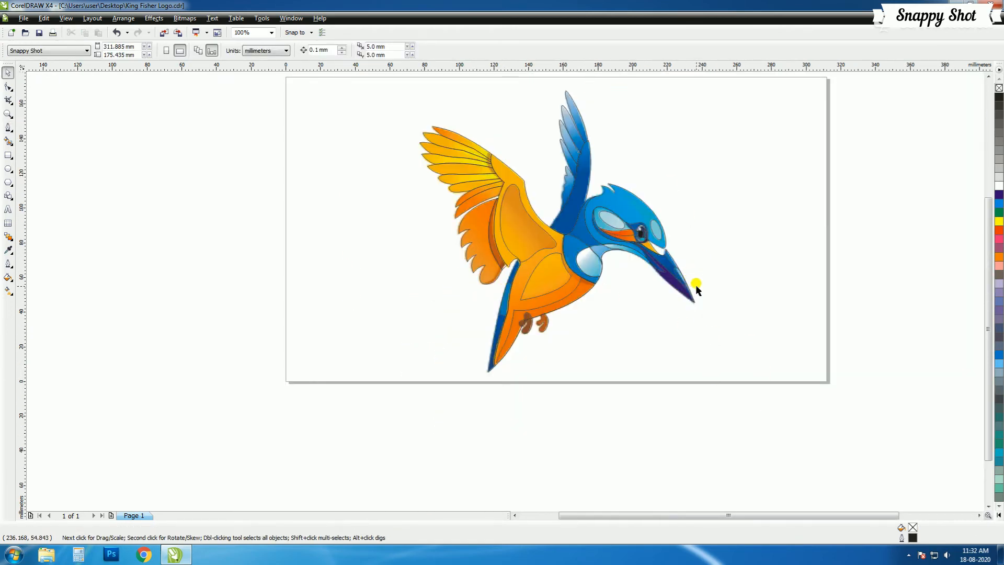
{"action": "scroll", "coordinate": [662, 241], "scroll_direction": "up", "scroll_amount": 1}
{"action": "scroll", "coordinate": [498, 294], "scroll_direction": "down", "scroll_amount": 1}
{"action": "left_click_drag", "start_coordinate": [510, 233], "coordinate": [224, 228]}
{"action": "scroll", "coordinate": [465, 279], "scroll_direction": "down", "scroll_amount": 1}
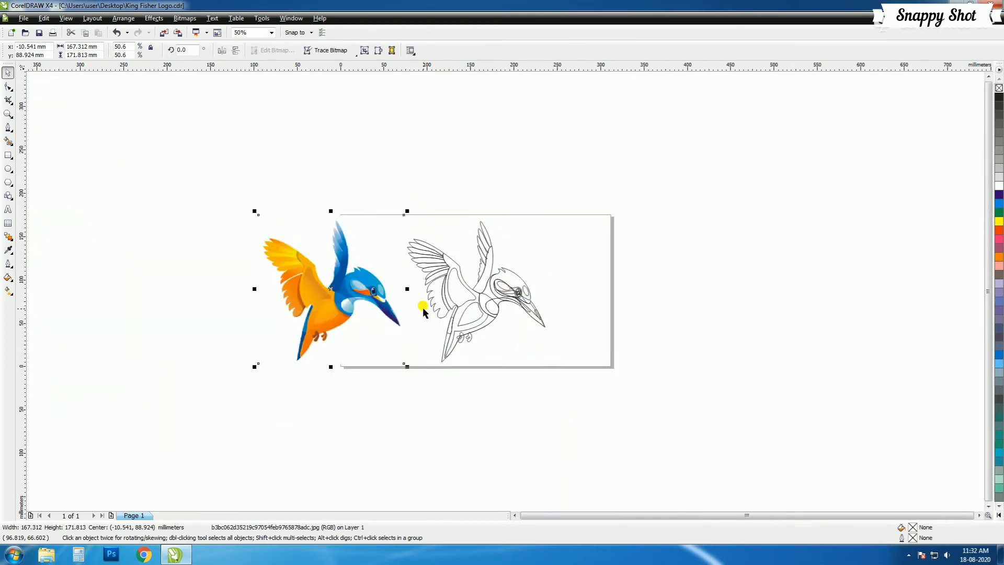
{"action": "scroll", "coordinate": [342, 325], "scroll_direction": "up", "scroll_amount": 1}
{"action": "left_click", "coordinate": [622, 401]}
{"action": "left_click", "coordinate": [399, 270]}
{"action": "left_click", "coordinate": [740, 376]}
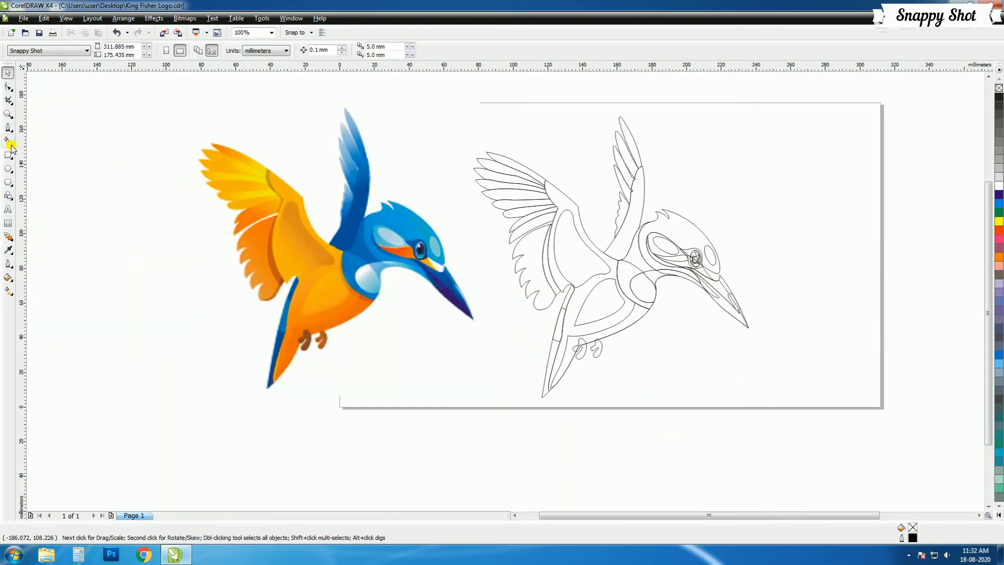
Fill the teardrop-shaped patch around the eye with the blue sampled from the bitmap (R0 G96 B182)
{"action": "left_click", "coordinate": [8, 250]}
{"action": "scroll", "coordinate": [550, 254], "scroll_direction": "up", "scroll_amount": 2}
{"action": "scroll", "coordinate": [529, 241], "scroll_direction": "down", "scroll_amount": 3}
{"action": "scroll", "coordinate": [656, 284], "scroll_direction": "up", "scroll_amount": 2}
{"action": "left_click", "coordinate": [443, 268], "text": "shift"}
{"action": "key", "text": "ctrl+z"}
{"action": "key", "text": "space"}
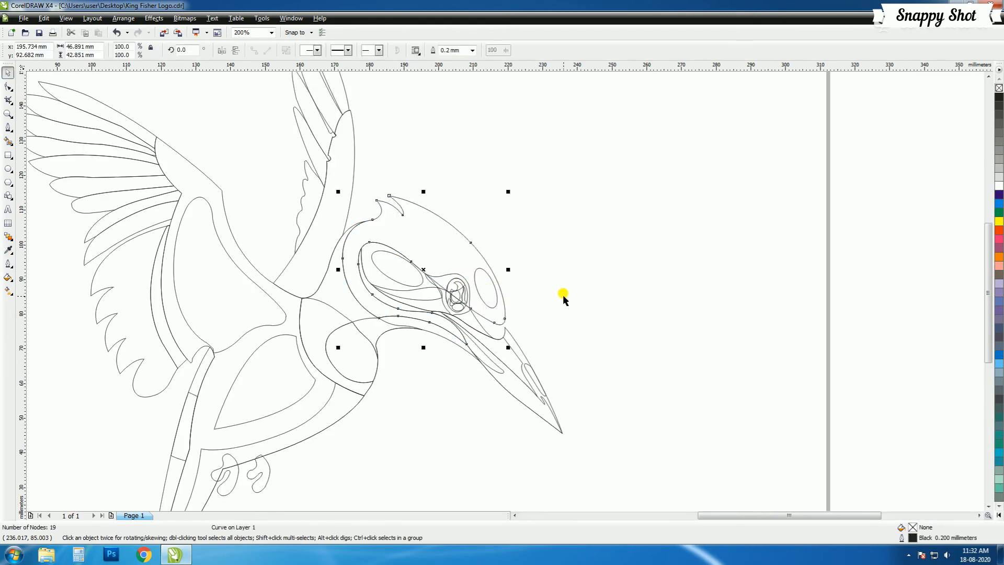
{"action": "left_click", "coordinate": [562, 294]}
{"action": "left_click", "coordinate": [8, 250]}
{"action": "left_click", "coordinate": [456, 281], "text": "shift"}
{"action": "left_click", "coordinate": [5, 70]}
{"action": "left_click", "coordinate": [758, 321]}
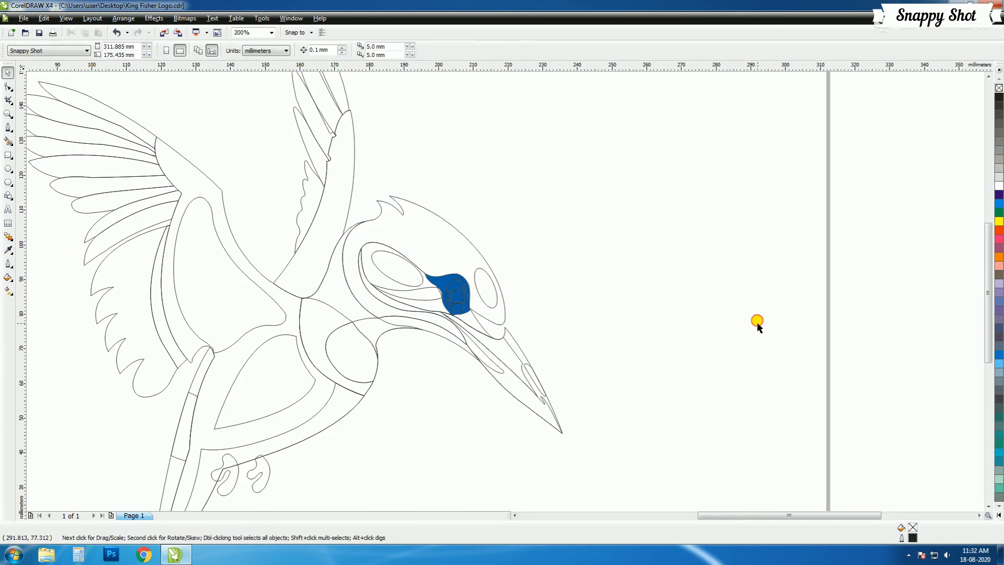
Fill the highlight shape in the upper part of the eye with white
{"action": "scroll", "coordinate": [472, 305], "scroll_direction": "up", "scroll_amount": 2}
{"action": "left_click", "coordinate": [381, 207]}
{"action": "left_click", "coordinate": [999, 186]}
{"action": "scroll", "coordinate": [343, 273], "scroll_direction": "down", "scroll_amount": 1}
Set up a custom linear fountain fill from blue to violet for the eye patch, adding a colour stop at 94%
{"action": "left_click", "coordinate": [340, 274]}
{"action": "left_click", "coordinate": [8, 278]}
{"action": "left_click", "coordinate": [37, 291]}
{"action": "left_click", "coordinate": [672, 251]}
{"action": "left_click", "coordinate": [738, 282]}
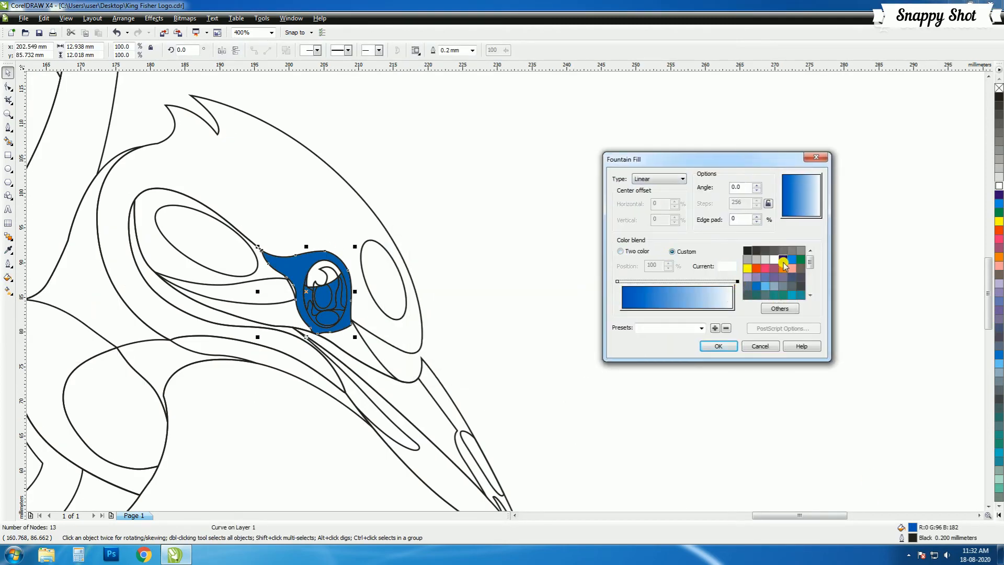
{"action": "left_click", "coordinate": [783, 260]}
{"action": "double_click", "coordinate": [726, 282]}
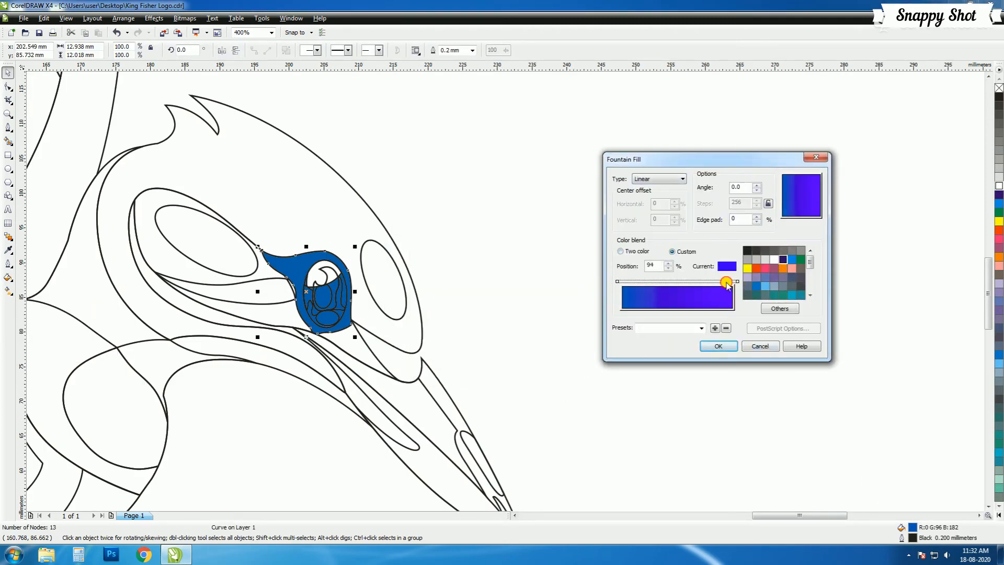
Recolour the added stop to C99 M83 Y0 K0 at 82%, add another stop near the blend's middle, and apply the fill
{"action": "left_click", "coordinate": [779, 308]}
{"action": "left_click", "coordinate": [844, 201]}
{"action": "left_click", "coordinate": [867, 231]}
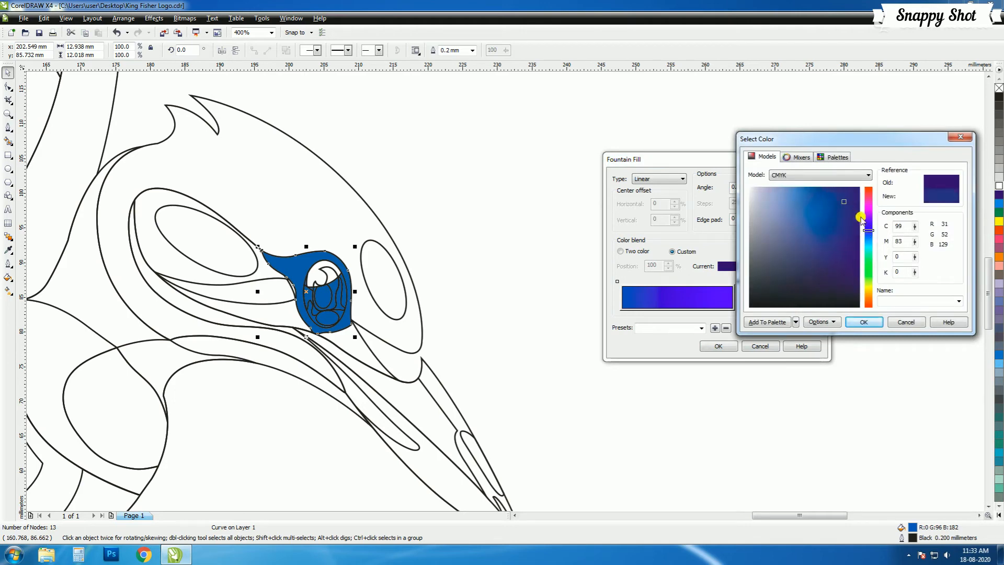
{"action": "left_click", "coordinate": [864, 322]}
{"action": "double_click", "coordinate": [629, 282]}
{"action": "left_click_drag", "start_coordinate": [629, 282], "coordinate": [685, 285]}
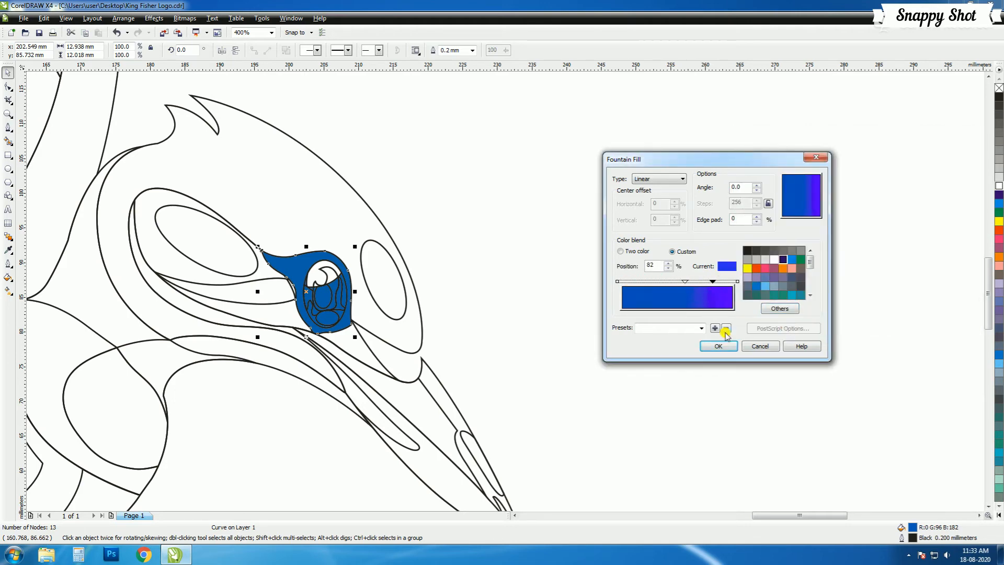
{"action": "left_click", "coordinate": [720, 345]}
Set the angle of the eye patch's fountain fill to -22.8 degrees
{"action": "double_click", "coordinate": [912, 527]}
{"action": "left_click_drag", "start_coordinate": [538, 174], "coordinate": [802, 169]}
{"action": "left_click_drag", "start_coordinate": [854, 203], "coordinate": [861, 209]}
{"action": "left_click", "coordinate": [767, 358]}
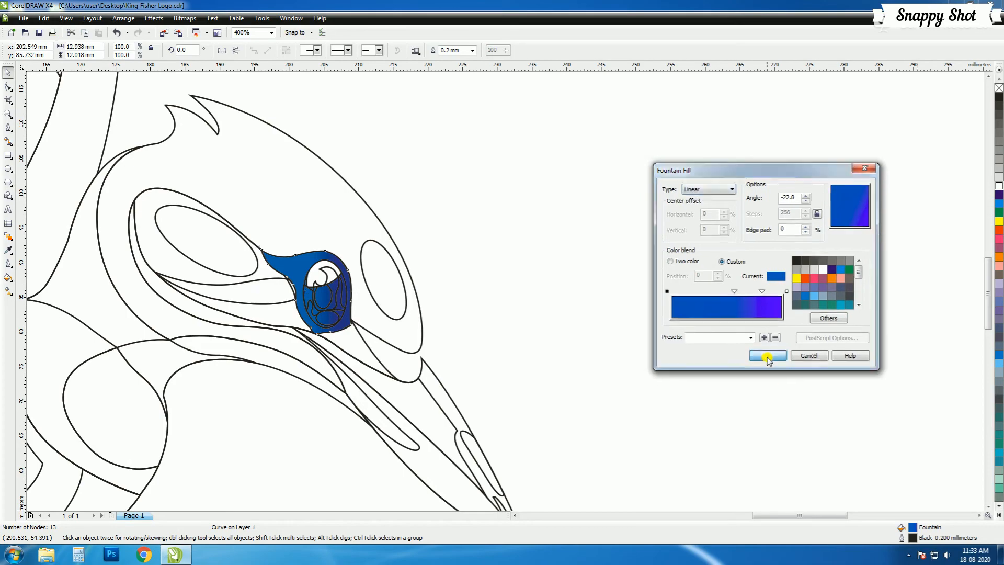
{"action": "left_click", "coordinate": [564, 299]}
Fill the small oval at the bottom of the eye with the teal sampled from the bitmap's eye
{"action": "scroll", "coordinate": [563, 298], "scroll_direction": "down", "scroll_amount": 2}
{"action": "scroll", "coordinate": [295, 302], "scroll_direction": "up", "scroll_amount": 1}
{"action": "left_click", "coordinate": [9, 250]}
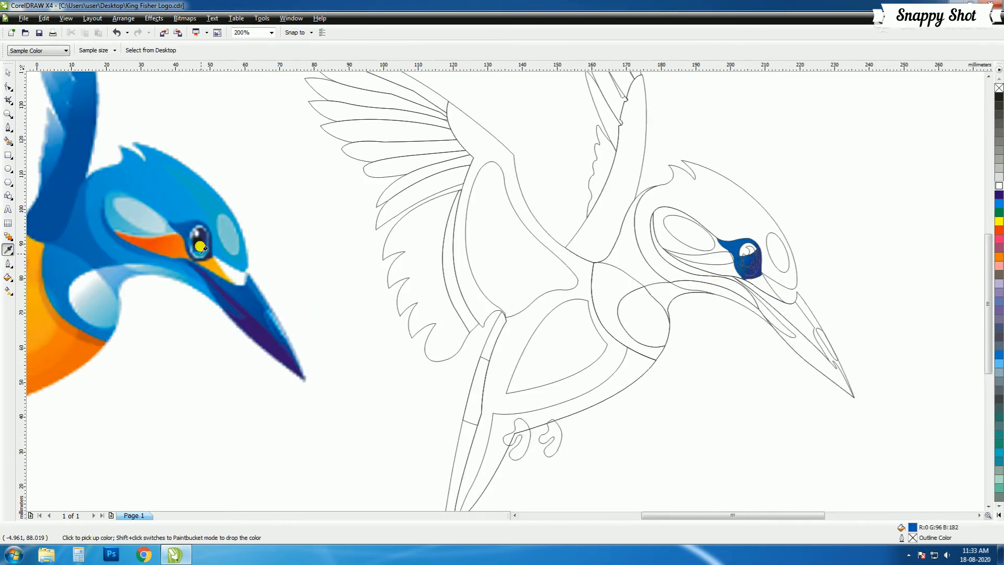
{"action": "left_click", "coordinate": [201, 253]}
{"action": "scroll", "coordinate": [764, 278], "scroll_direction": "up", "scroll_amount": 2}
{"action": "left_click", "coordinate": [447, 273], "text": "shift"}
Try to fill the eye's pupil with the near-black sampled from the bitmap (R1 G1 B3)
{"action": "scroll", "coordinate": [449, 272], "scroll_direction": "down", "scroll_amount": 3}
{"action": "scroll", "coordinate": [256, 298], "scroll_direction": "up", "scroll_amount": 2}
{"action": "left_click", "coordinate": [409, 241]}
{"action": "scroll", "coordinate": [409, 241], "scroll_direction": "down", "scroll_amount": 2}
{"action": "scroll", "coordinate": [785, 302], "scroll_direction": "up", "scroll_amount": 1}
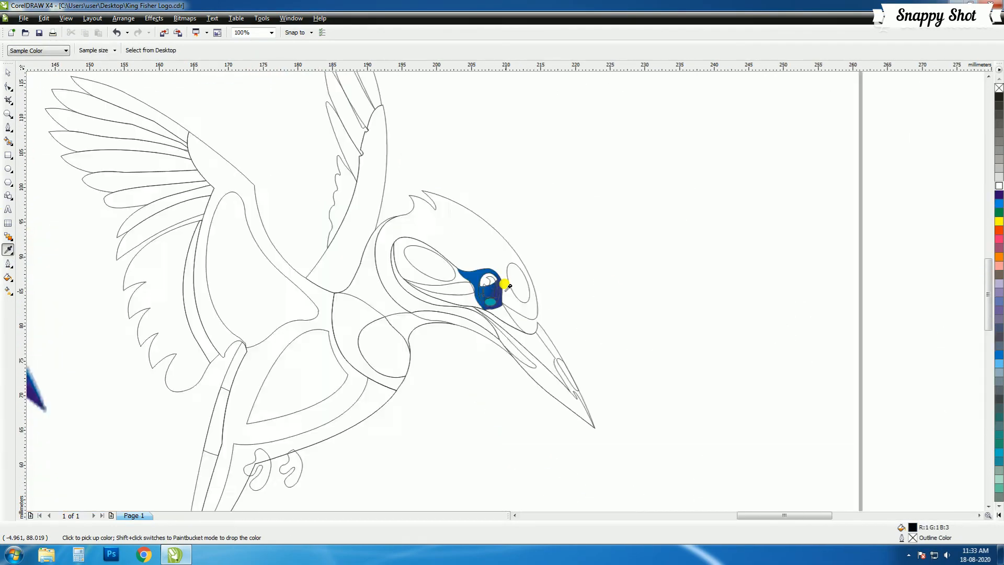
{"action": "scroll", "coordinate": [508, 286], "scroll_direction": "up", "scroll_amount": 2}
{"action": "left_click", "coordinate": [461, 283], "text": "shift"}
{"action": "key", "text": "ctrl+z"}
Send the shape around the pupil back one level and fill the pupil oval with the sampled near-black
{"action": "scroll", "coordinate": [458, 315], "scroll_direction": "up", "scroll_amount": 1}
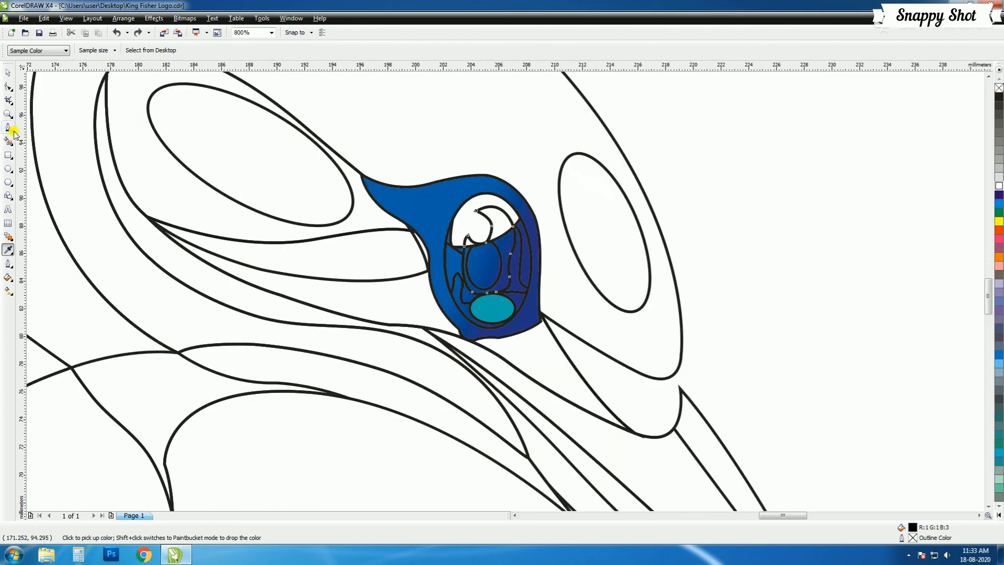
{"action": "left_click", "coordinate": [8, 73]}
{"action": "key", "text": "ctrl+Page_Down"}
{"action": "left_click", "coordinate": [843, 240]}
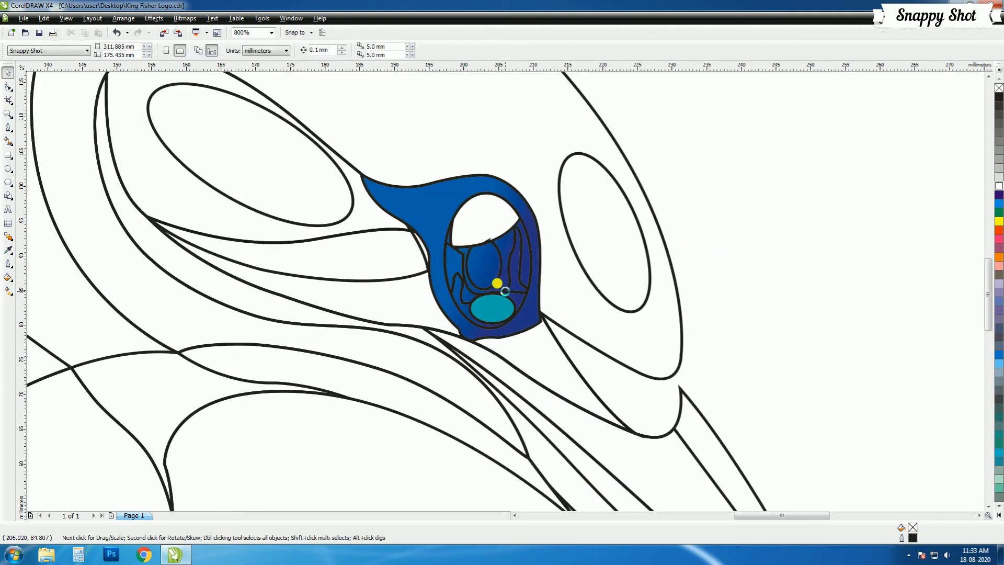
{"action": "scroll", "coordinate": [497, 285], "scroll_direction": "down", "scroll_amount": 3}
{"action": "scroll", "coordinate": [331, 278], "scroll_direction": "up", "scroll_amount": 2}
{"action": "scroll", "coordinate": [501, 257], "scroll_direction": "down", "scroll_amount": 2}
{"action": "scroll", "coordinate": [772, 287], "scroll_direction": "up", "scroll_amount": 4}
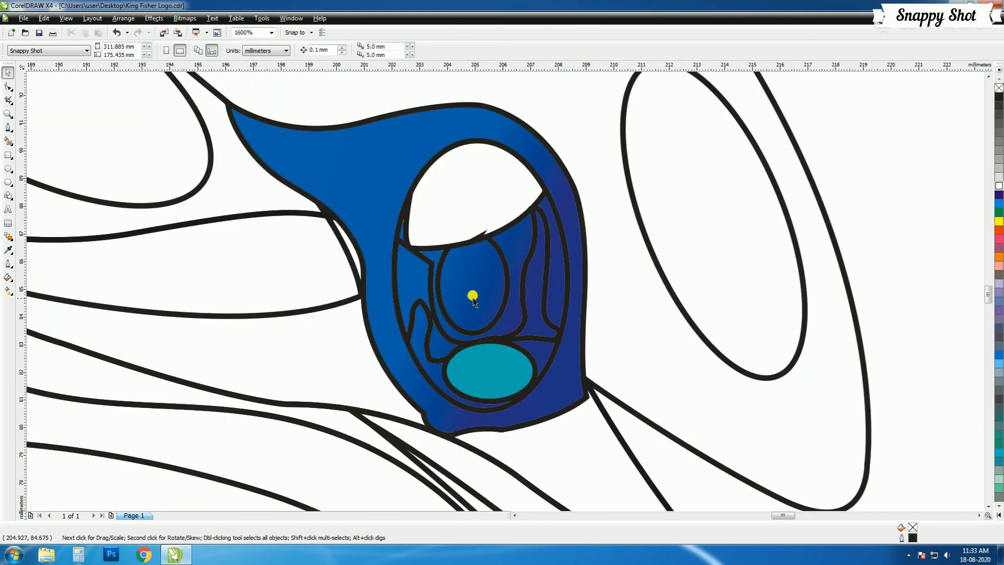
{"action": "left_click", "coordinate": [8, 250]}
{"action": "left_click", "coordinate": [483, 279], "text": "shift"}
Try to fill the shape around the pupil with the dark navy sampled from the bitmap's eye (R0 G31 B88)
{"action": "scroll", "coordinate": [517, 242], "scroll_direction": "down", "scroll_amount": 4}
{"action": "scroll", "coordinate": [233, 277], "scroll_direction": "up", "scroll_amount": 2}
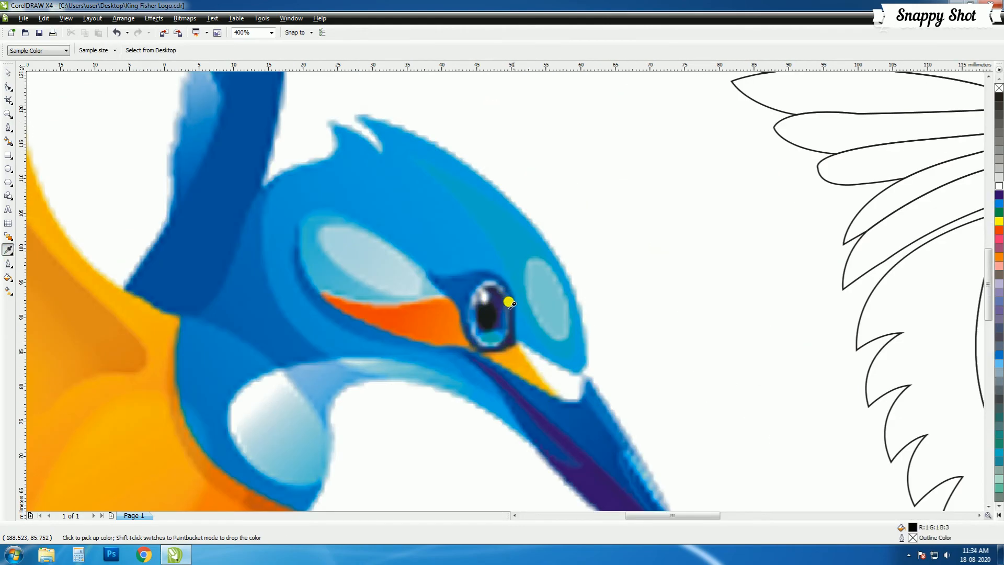
{"action": "scroll", "coordinate": [557, 330], "scroll_direction": "down", "scroll_amount": 2}
{"action": "scroll", "coordinate": [765, 294], "scroll_direction": "up", "scroll_amount": 4}
{"action": "left_click", "coordinate": [480, 261], "text": "shift"}
{"action": "key", "text": "ctrl+z"}
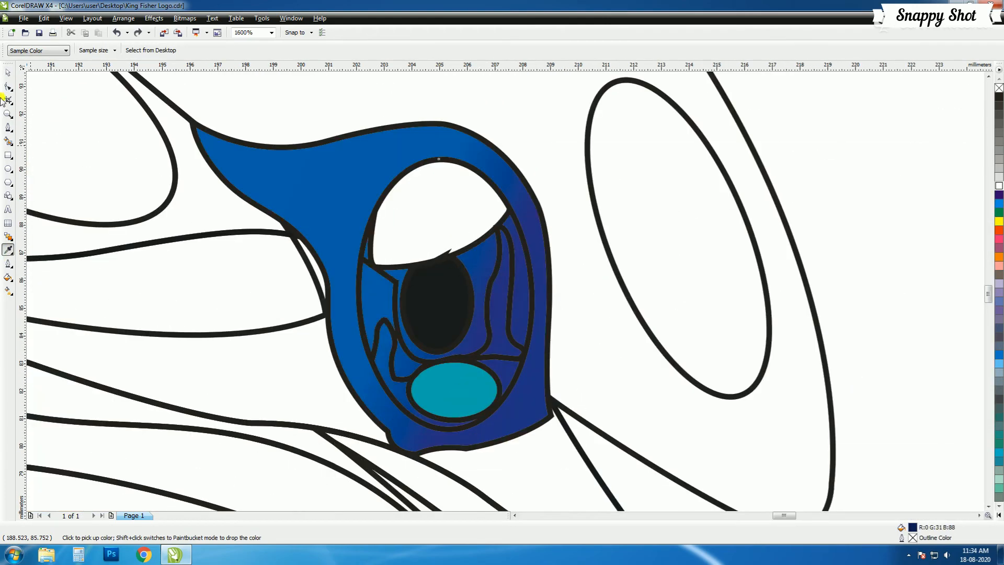
Undo the pupil's near-black fill and the stacking change of the shape around it
{"action": "left_click", "coordinate": [8, 73]}
{"action": "left_click", "coordinate": [497, 261]}
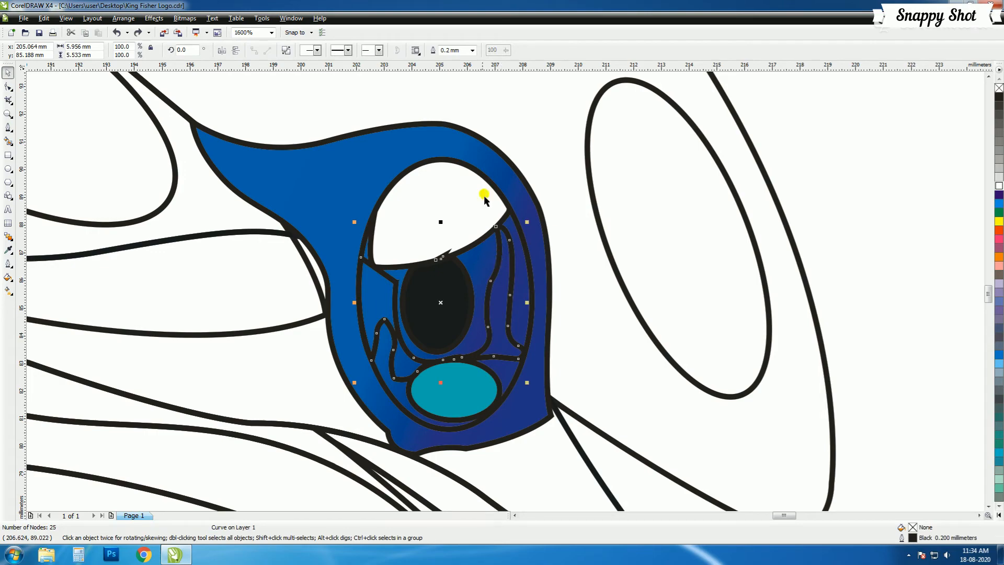
{"action": "left_click", "coordinate": [474, 155]}
{"action": "key", "text": "ctrl+z"}
{"action": "key", "text": "ctrl+z"}
{"action": "key", "text": "ctrl+z"}
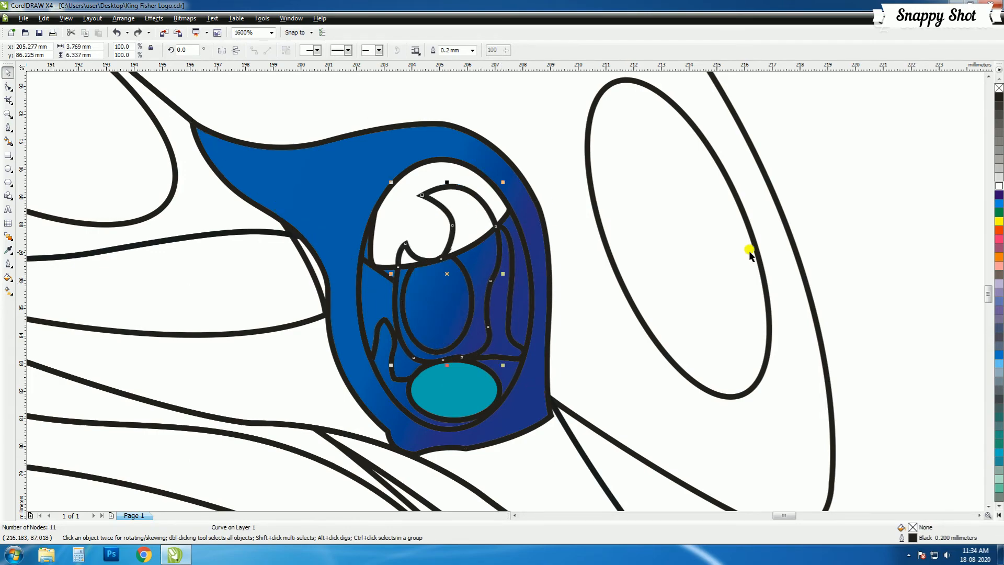
Fill the curved shape around the pupil with the dark violet sampled from beside the pupil in the bitmap
{"action": "scroll", "coordinate": [547, 255], "scroll_direction": "down", "scroll_amount": 2}
{"action": "left_click", "coordinate": [460, 327]}
{"action": "scroll", "coordinate": [460, 328], "scroll_direction": "down", "scroll_amount": 2}
{"action": "scroll", "coordinate": [217, 291], "scroll_direction": "up", "scroll_amount": 2}
{"action": "scroll", "coordinate": [508, 267], "scroll_direction": "up", "scroll_amount": 1}
{"action": "left_click", "coordinate": [8, 250]}
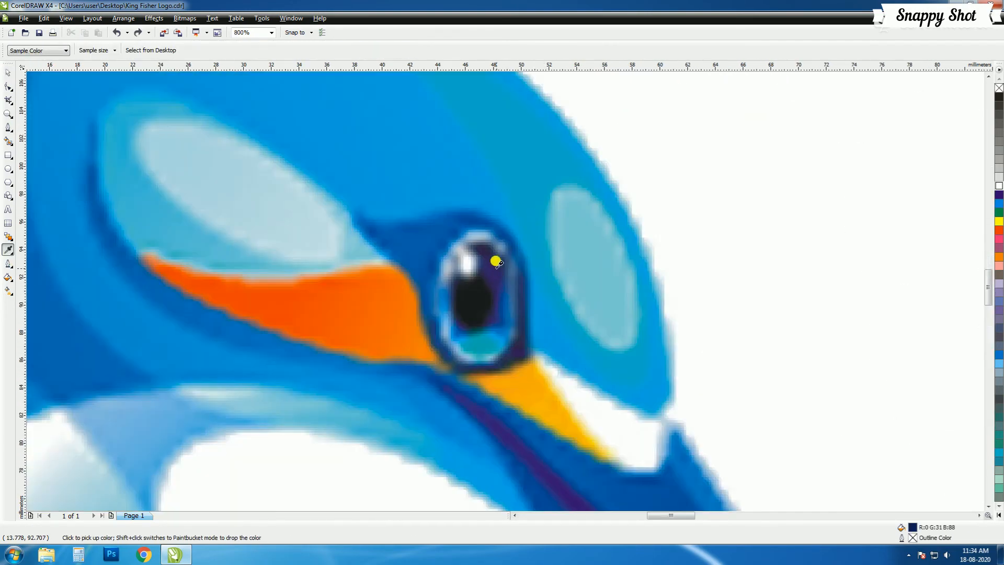
{"action": "left_click", "coordinate": [496, 263]}
{"action": "scroll", "coordinate": [497, 266], "scroll_direction": "down", "scroll_amount": 3}
{"action": "scroll", "coordinate": [773, 292], "scroll_direction": "up", "scroll_amount": 4}
{"action": "left_click", "coordinate": [486, 242]}
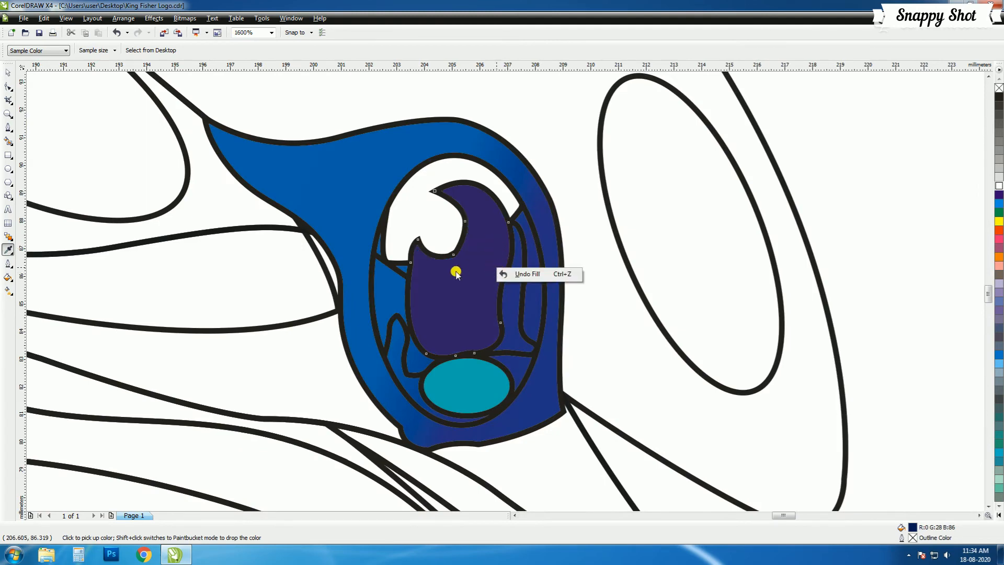
Send the violet shape around the pupil behind the pupil oval, and restack the blue eye surround to the back
{"action": "key", "text": "space"}
{"action": "right_click", "coordinate": [481, 269]}
{"action": "mouse_move", "coordinate": [607, 388]}
{"action": "left_click", "coordinate": [655, 417]}
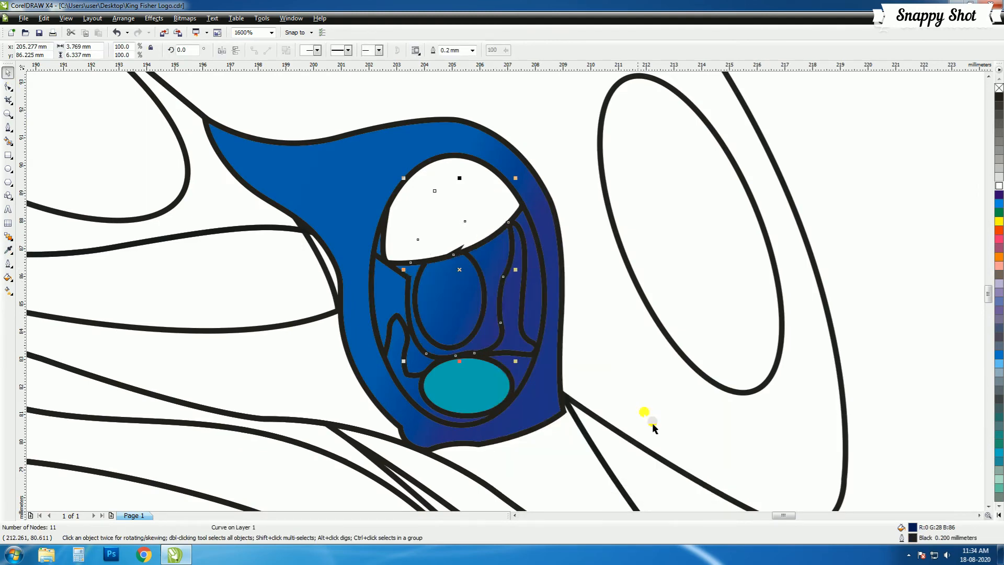
{"action": "left_click", "coordinate": [520, 217]}
{"action": "right_click", "coordinate": [547, 226]}
{"action": "mouse_move", "coordinate": [600, 346]}
{"action": "left_click", "coordinate": [713, 384]}
{"action": "left_click", "coordinate": [932, 277]}
Fill the pupil oval with black
{"action": "left_click", "coordinate": [484, 294]}
{"action": "left_click", "coordinate": [998, 97]}
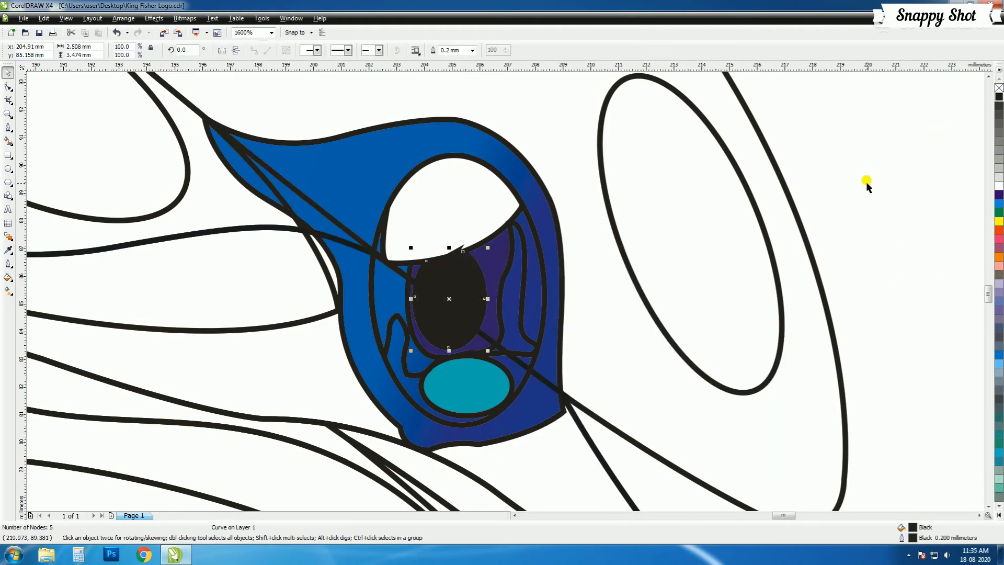
{"action": "left_click", "coordinate": [867, 183]}
Fill the shape flanking the pupil with the blue sampled from the bitmap's eye (R68 G137 B215)
{"action": "scroll", "coordinate": [535, 288], "scroll_direction": "down", "scroll_amount": 1}
{"action": "scroll", "coordinate": [505, 292], "scroll_direction": "down", "scroll_amount": 3}
{"action": "scroll", "coordinate": [285, 280], "scroll_direction": "up", "scroll_amount": 3}
{"action": "left_click", "coordinate": [8, 250]}
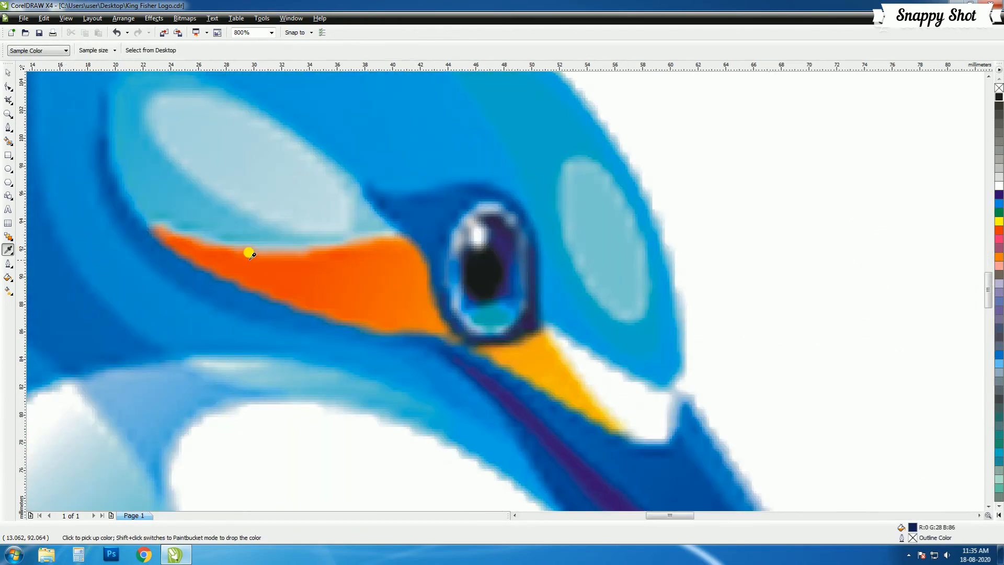
{"action": "left_click", "coordinate": [454, 273]}
{"action": "scroll", "coordinate": [498, 284], "scroll_direction": "down", "scroll_amount": 3}
{"action": "scroll", "coordinate": [768, 296], "scroll_direction": "up", "scroll_amount": 2}
{"action": "scroll", "coordinate": [534, 289], "scroll_direction": "up", "scroll_amount": 3}
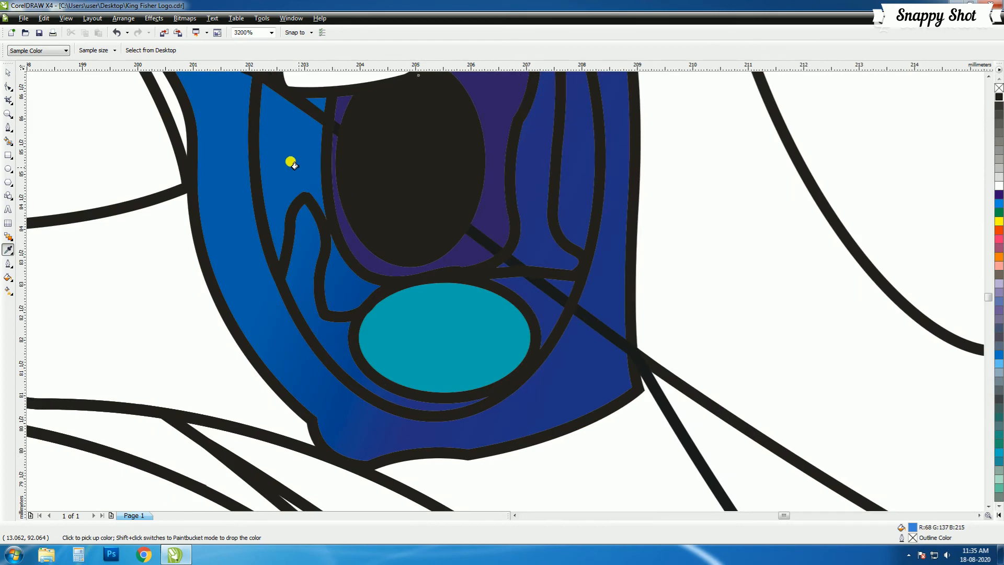
{"action": "left_click", "coordinate": [290, 162], "text": "shift"}
{"action": "scroll", "coordinate": [290, 162], "scroll_direction": "down", "scroll_amount": 2}
{"action": "scroll", "coordinate": [508, 278], "scroll_direction": "up", "scroll_amount": 1}
Start a custom linear fountain fill on the blue shape flanking the pupil, with a palette blue as the end colour
{"action": "left_click", "coordinate": [8, 73]}
{"action": "left_click", "coordinate": [515, 301]}
{"action": "double_click", "coordinate": [913, 528]}
{"action": "left_click", "coordinate": [863, 321]}
{"action": "left_click", "coordinate": [8, 277]}
{"action": "left_click", "coordinate": [39, 294]}
{"action": "mouse_move", "coordinate": [462, 173]}
{"action": "left_mouse_down"}
{"action": "mouse_move", "coordinate": [525, 173]}
{"action": "mouse_move", "coordinate": [698, 140]}
{"action": "left_mouse_up"}
{"action": "left_click", "coordinate": [693, 230]}
{"action": "double_click", "coordinate": [753, 260]}
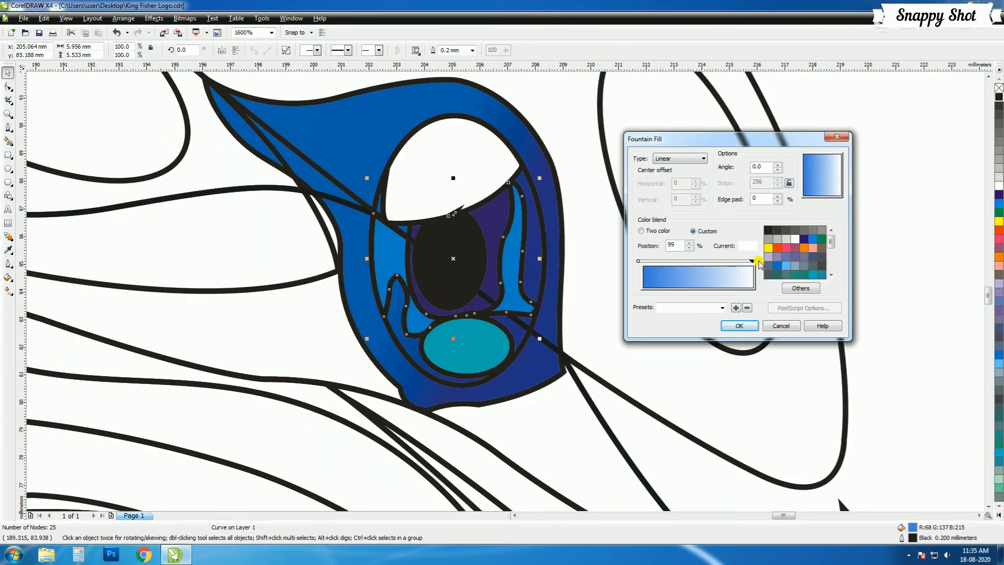
{"action": "left_click", "coordinate": [758, 261]}
{"action": "left_click", "coordinate": [776, 268]}
Darken the fountain fill's end colour to about R28 G83 B117, set its angle to -30.6 degrees and apply the fill
{"action": "left_click", "coordinate": [809, 293]}
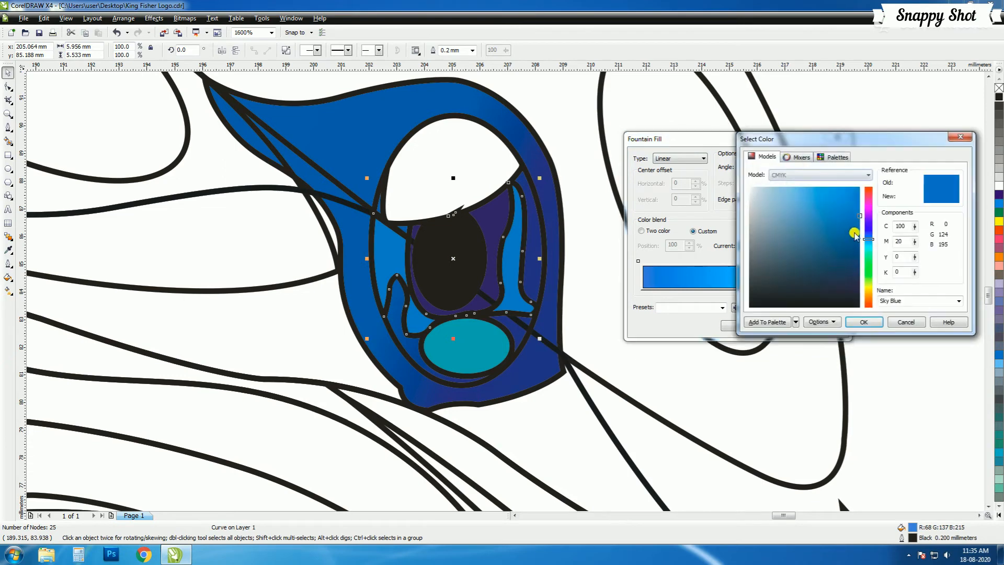
{"action": "left_click", "coordinate": [859, 323]}
{"action": "left_click", "coordinate": [800, 288]}
{"action": "left_click", "coordinate": [839, 259]}
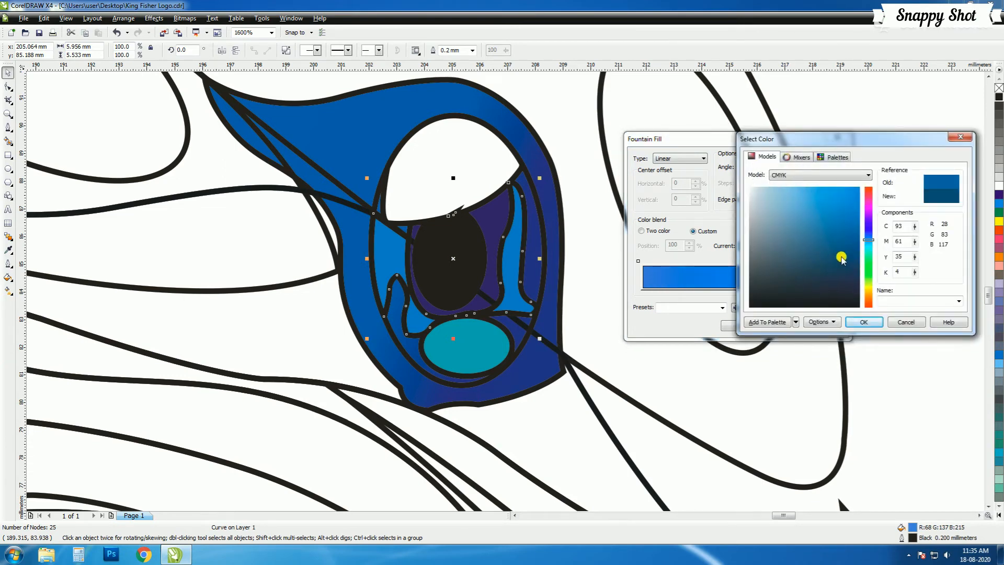
{"action": "left_click", "coordinate": [859, 322]}
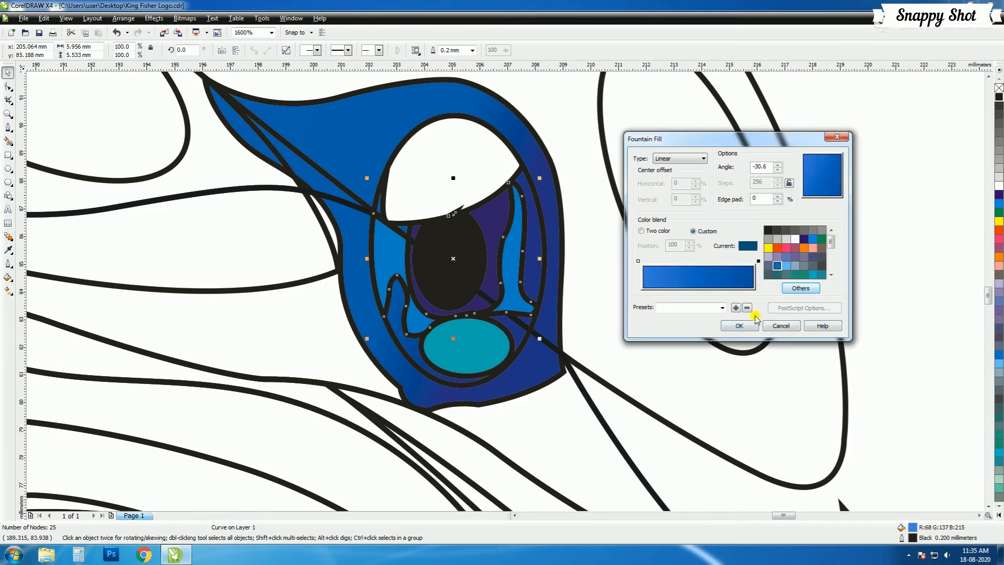
{"action": "left_click", "coordinate": [745, 324]}
Delete the white shape covering the top of the eye and send the blue eye surround to the back
{"action": "scroll", "coordinate": [551, 290], "scroll_direction": "down", "scroll_amount": 3}
{"action": "left_click", "coordinate": [446, 277]}
{"action": "scroll", "coordinate": [447, 278], "scroll_direction": "up", "scroll_amount": 3}
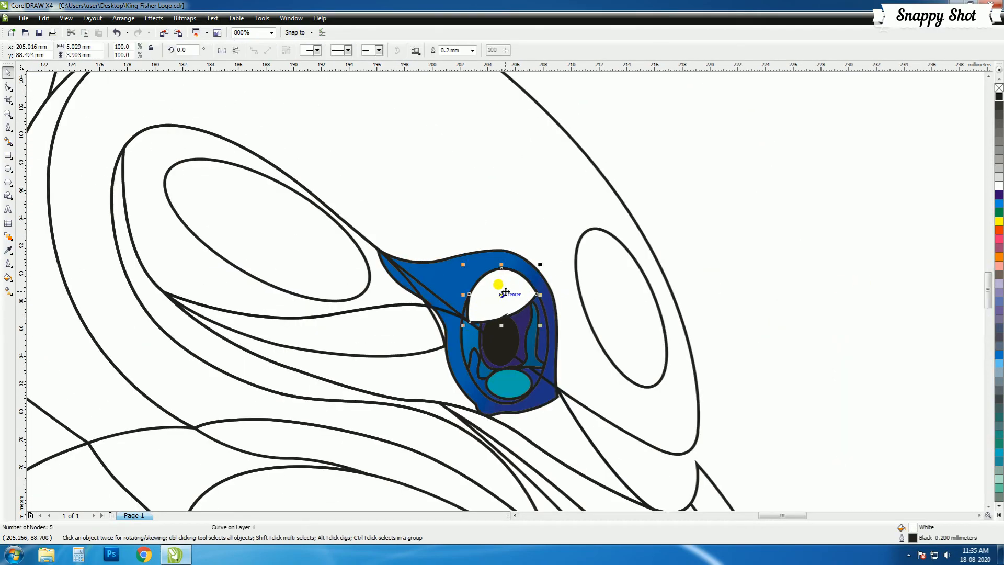
{"action": "key", "text": "Delete"}
{"action": "left_click", "coordinate": [518, 257]}
{"action": "left_click", "coordinate": [506, 255]}
{"action": "key", "text": "shift+Page_Down"}
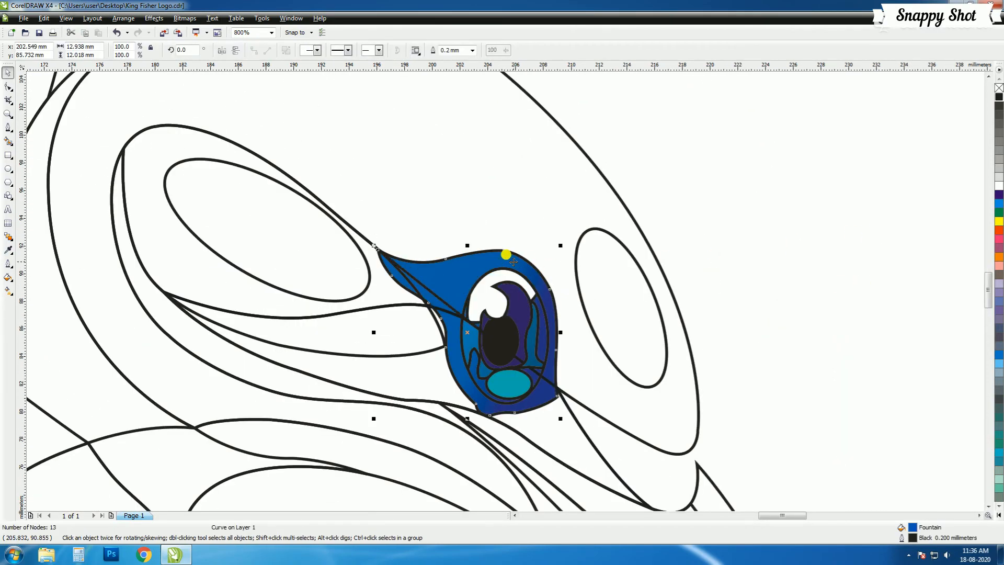
{"action": "left_click", "coordinate": [766, 245]}
Fill the bird's head shape with the blue sampled from the bitmap's head (R9 G172 B226)
{"action": "scroll", "coordinate": [517, 274], "scroll_direction": "down", "scroll_amount": 3}
{"action": "scroll", "coordinate": [271, 300], "scroll_direction": "up", "scroll_amount": 1}
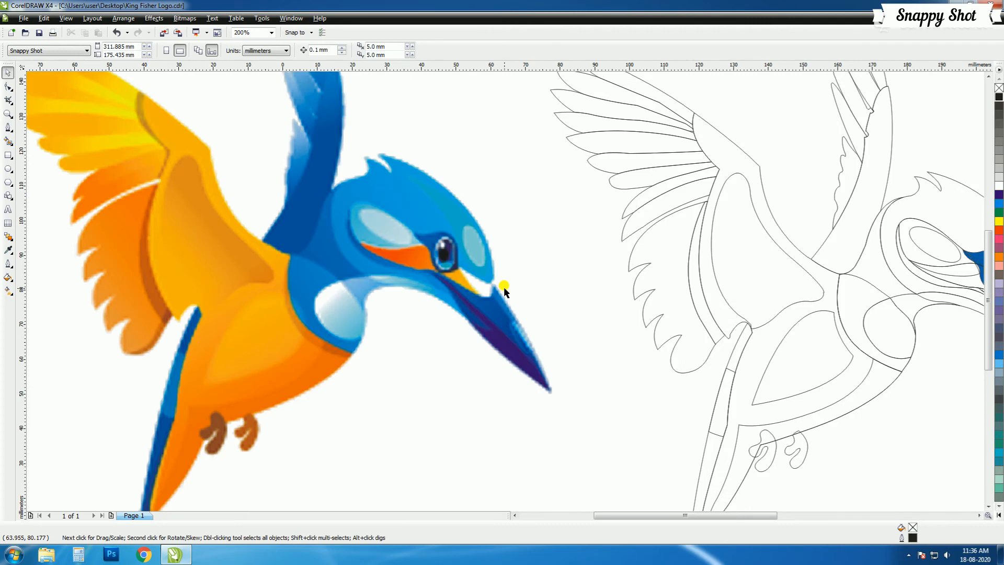
{"action": "scroll", "coordinate": [505, 291], "scroll_direction": "down", "scroll_amount": 1}
{"action": "scroll", "coordinate": [752, 275], "scroll_direction": "up", "scroll_amount": 2}
{"action": "scroll", "coordinate": [506, 202], "scroll_direction": "down", "scroll_amount": 1}
{"action": "scroll", "coordinate": [505, 292], "scroll_direction": "down", "scroll_amount": 1}
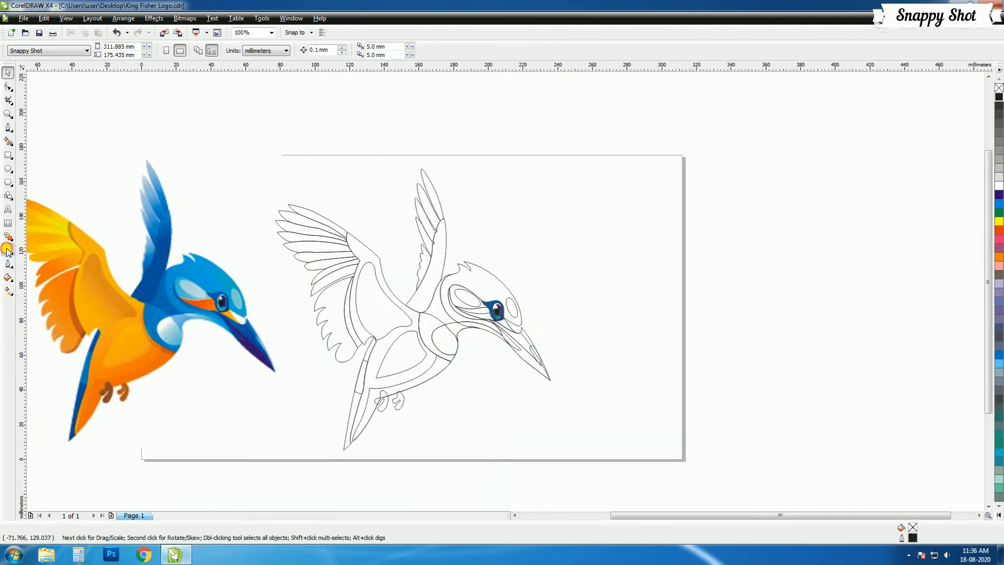
{"action": "left_click", "coordinate": [8, 250]}
{"action": "left_click", "coordinate": [201, 267]}
{"action": "left_click", "coordinate": [488, 279], "text": "shift"}
{"action": "left_click", "coordinate": [8, 278]}
{"action": "left_click", "coordinate": [61, 294]}
{"action": "left_click", "coordinate": [533, 327]}
Give the head a custom linear fountain fill from the sampled blue to a palette teal at an angle of -6.3 degrees
{"action": "left_click", "coordinate": [8, 72]}
{"action": "left_click", "coordinate": [479, 273]}
{"action": "left_click", "coordinate": [8, 277]}
{"action": "left_click", "coordinate": [52, 293]}
{"action": "left_click_drag", "start_coordinate": [523, 173], "coordinate": [778, 165]}
{"action": "left_click", "coordinate": [714, 258]}
{"action": "left_click", "coordinate": [780, 287]}
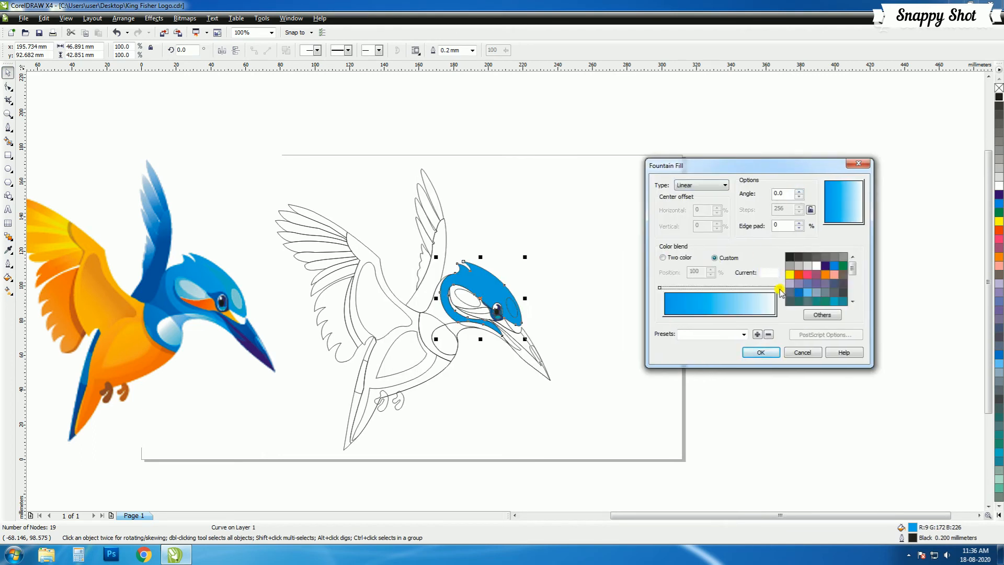
{"action": "left_click", "coordinate": [835, 302]}
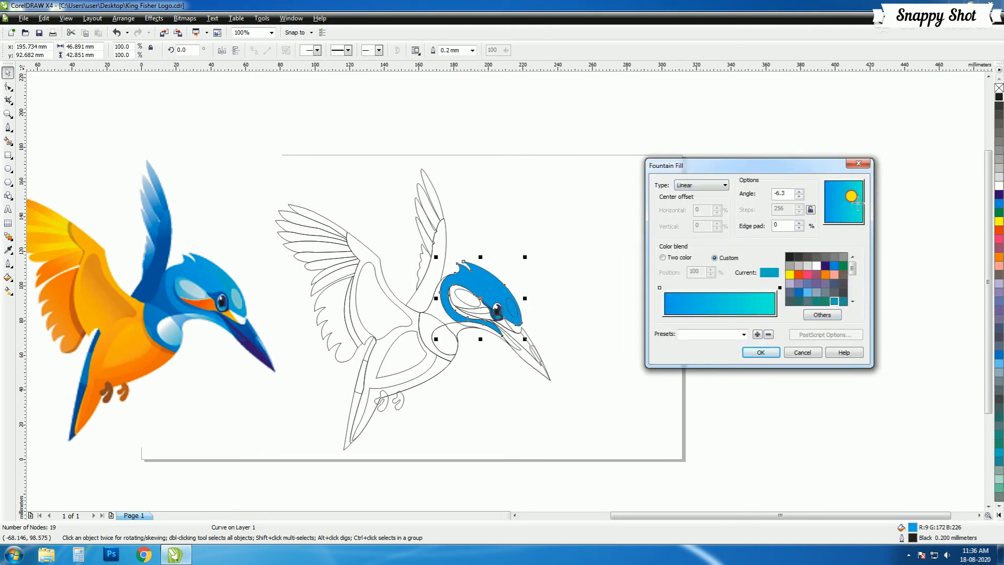
{"action": "left_click", "coordinate": [761, 352]}
{"action": "key", "text": "Escape"}
Fill the ellipse in front of the eye on the head with white and give it a uniform transparency
{"action": "left_click", "coordinate": [511, 307]}
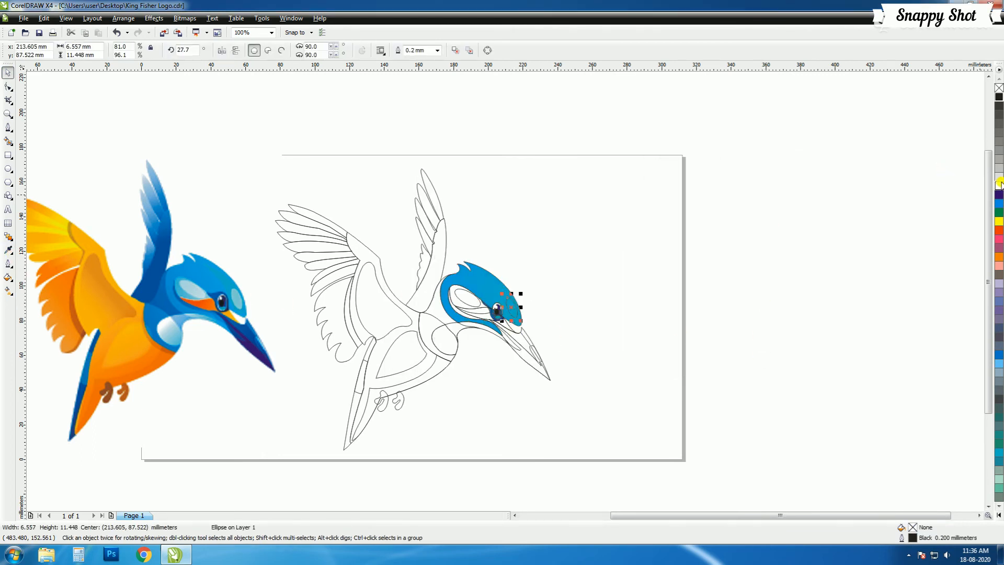
{"action": "left_click", "coordinate": [8, 236]}
{"action": "left_click", "coordinate": [37, 250]}
{"action": "left_click", "coordinate": [74, 50]}
{"action": "left_click", "coordinate": [59, 66]}
{"action": "left_click", "coordinate": [8, 73]}
{"action": "left_click", "coordinate": [661, 292]}
Fill the cheek shape behind the eye with white and apply a uniform transparency to it
{"action": "left_click", "coordinate": [463, 295]}
{"action": "left_click", "coordinate": [998, 186]}
{"action": "left_click", "coordinate": [11, 279]}
{"action": "mouse_move", "coordinate": [9, 237]}
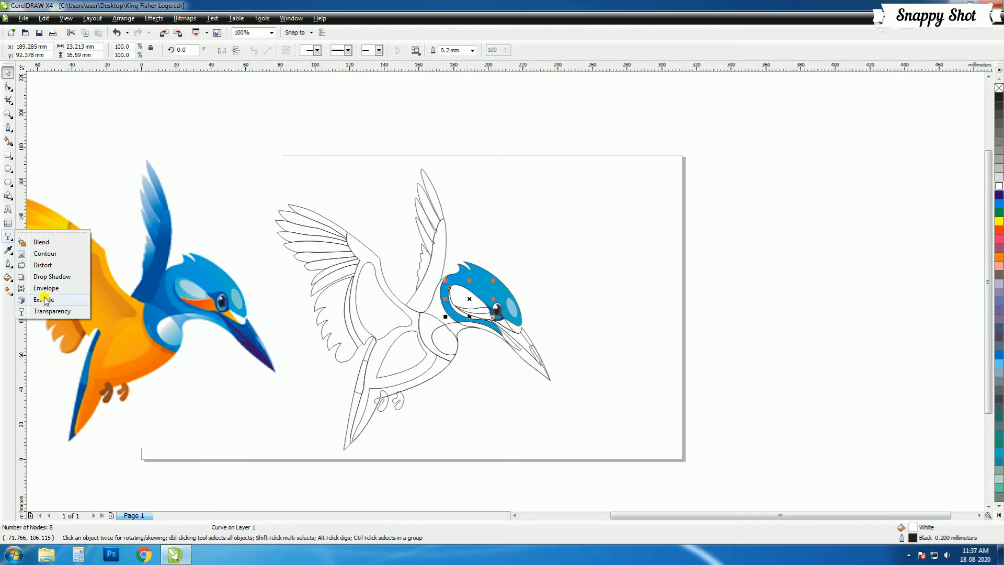
{"action": "left_click", "coordinate": [52, 311]}
{"action": "left_click", "coordinate": [74, 51]}
{"action": "left_click", "coordinate": [56, 67]}
Fill the cheek shape with the light blue sampled from the bitmap (R124 G229 B254)
{"action": "left_click", "coordinate": [8, 251]}
{"action": "scroll", "coordinate": [475, 321], "scroll_direction": "up", "scroll_amount": 1}
{"action": "left_click", "coordinate": [470, 258], "text": "shift"}
{"action": "scroll", "coordinate": [165, 314], "scroll_direction": "down", "scroll_amount": 1}
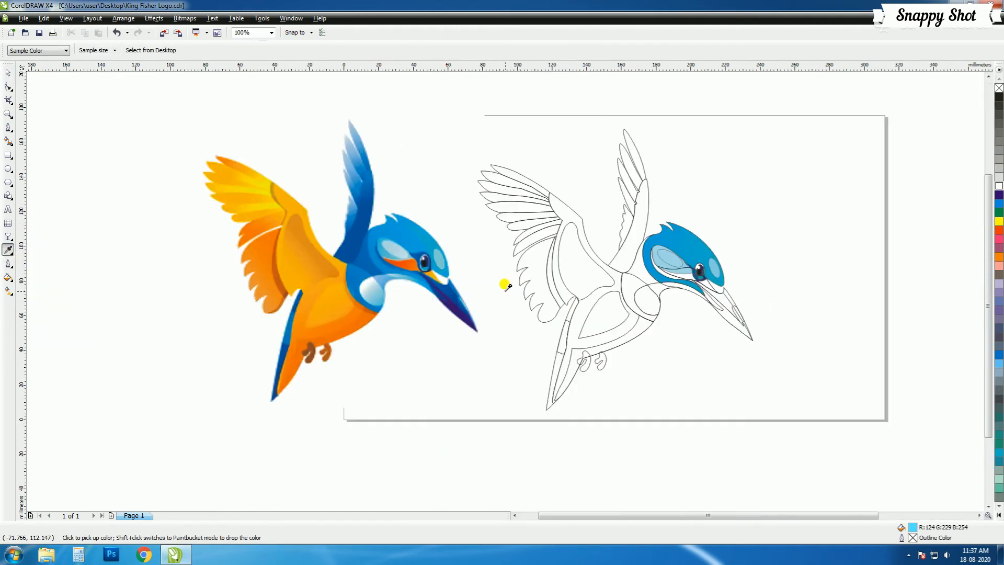
{"action": "left_click", "coordinate": [7, 77]}
{"action": "left_click", "coordinate": [670, 263]}
{"action": "left_click", "coordinate": [675, 271]}
{"action": "left_click", "coordinate": [728, 261]}
Fill the ellipse inside the cheek shape with white and give it a uniform transparency
{"action": "scroll", "coordinate": [698, 272], "scroll_direction": "up", "scroll_amount": 2}
{"action": "left_click", "coordinate": [484, 293]}
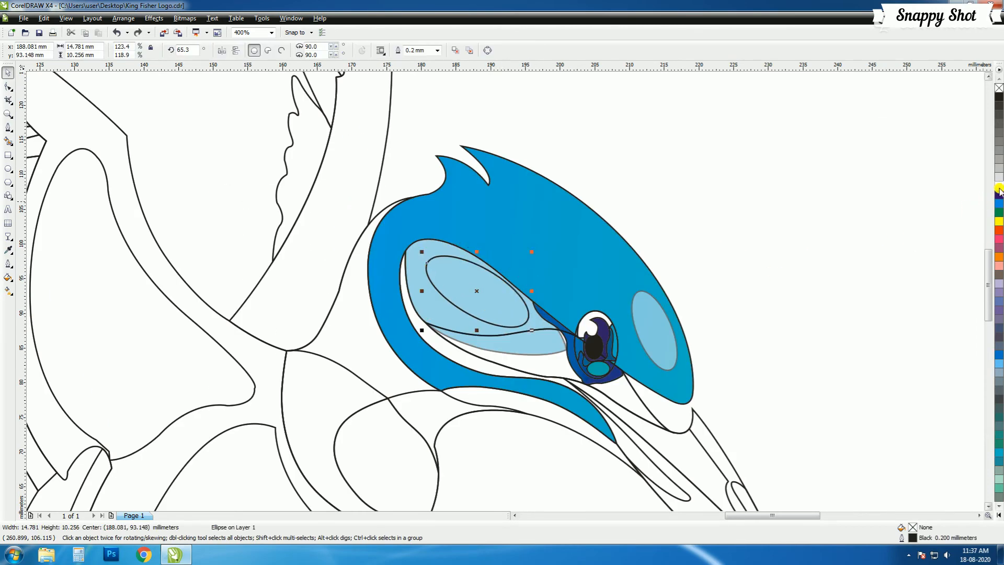
{"action": "scroll", "coordinate": [343, 325], "scroll_direction": "down", "scroll_amount": 2}
{"action": "left_click", "coordinate": [8, 236]}
{"action": "left_click", "coordinate": [48, 312]}
{"action": "left_click", "coordinate": [52, 50]}
{"action": "left_click", "coordinate": [55, 67]}
{"action": "left_click", "coordinate": [8, 73]}
{"action": "left_click", "coordinate": [744, 277]}
Give the stripe below the cheek and eye a custom linear fountain fill from orange to yellow-orange
{"action": "left_click", "coordinate": [8, 250]}
{"action": "left_click", "coordinate": [9, 73]}
{"action": "left_click", "coordinate": [9, 278]}
{"action": "left_click", "coordinate": [40, 293]}
{"action": "left_click", "coordinate": [551, 213]}
{"action": "left_click", "coordinate": [489, 307]}
{"action": "left_click", "coordinate": [9, 277]}
{"action": "left_click", "coordinate": [49, 293]}
{"action": "left_click_drag", "start_coordinate": [506, 175], "coordinate": [730, 135]}
{"action": "left_click", "coordinate": [683, 224]}
{"action": "left_click", "coordinate": [757, 243]}
{"action": "left_click", "coordinate": [738, 323]}
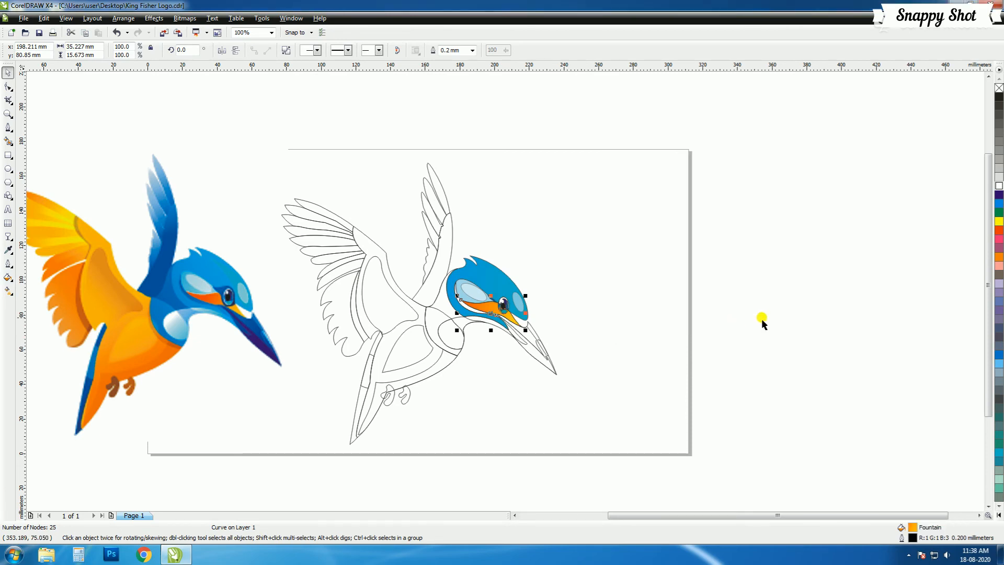
Set the orange stripe's fountain fill to start from R254 G89 B0 and adjust its intermediate colour stops
{"action": "double_click", "coordinate": [912, 528]}
{"action": "left_click", "coordinate": [842, 311]}
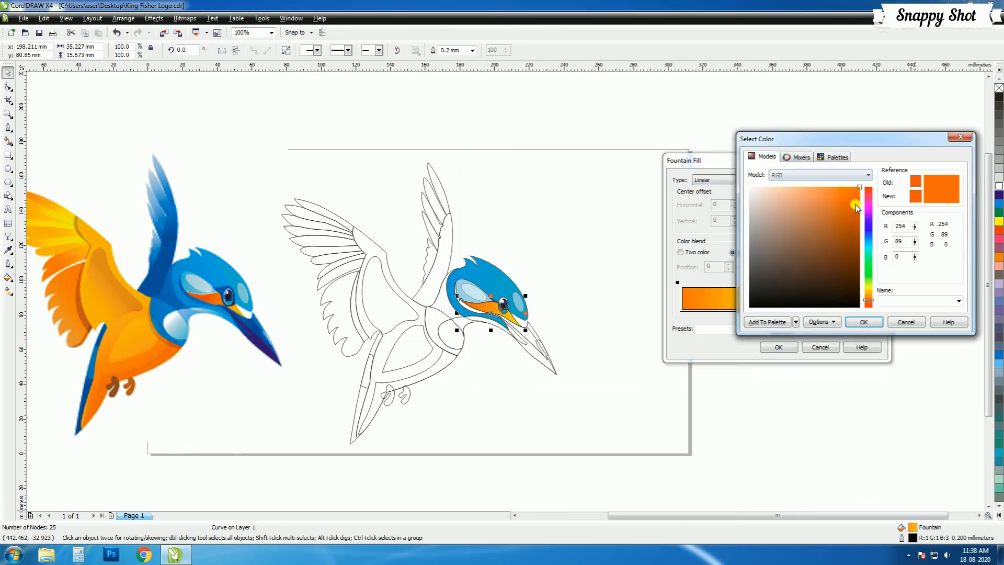
{"action": "left_click", "coordinate": [864, 321]}
{"action": "double_click", "coordinate": [680, 283]}
{"action": "left_click_drag", "start_coordinate": [680, 283], "coordinate": [702, 283]}
{"action": "double_click", "coordinate": [728, 283]}
{"action": "left_click", "coordinate": [777, 347]}
{"action": "left_click", "coordinate": [753, 326]}
Try to fill the shape below the head with the light blue sampled from the bitmap (R109 G227 B255)
{"action": "left_click", "coordinate": [8, 250]}
{"action": "left_click", "coordinate": [481, 319], "text": "shift"}
{"action": "key", "text": "ctrl+z"}
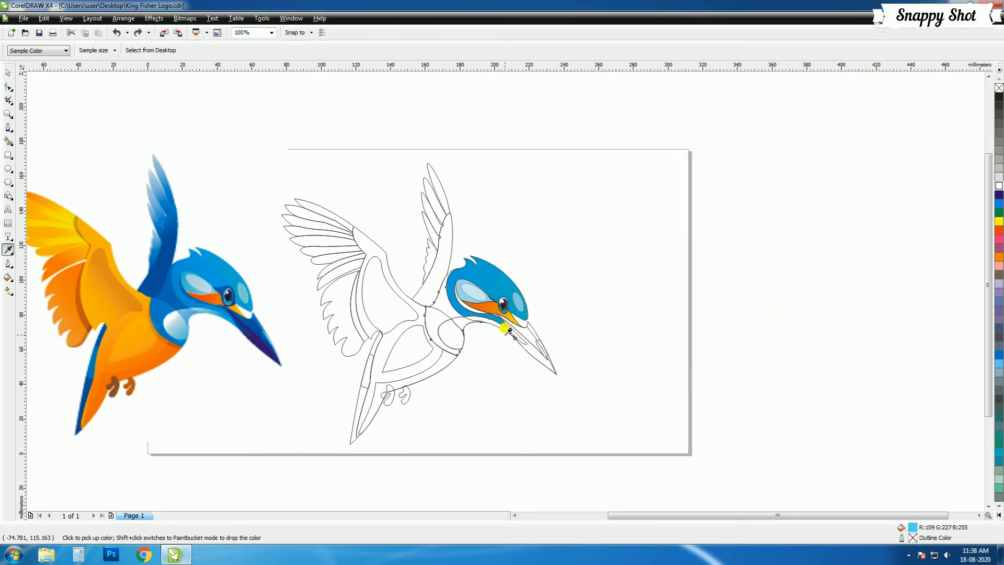
Try to nudge the small throat curve below the head downward
{"action": "scroll", "coordinate": [477, 333], "scroll_direction": "up", "scroll_amount": 1}
{"action": "left_click", "coordinate": [11, 74]}
{"action": "left_click", "coordinate": [435, 232]}
{"action": "left_click", "coordinate": [540, 267]}
{"action": "left_click", "coordinate": [515, 258]}
{"action": "left_click", "coordinate": [491, 261]}
{"action": "key", "text": "Down"}
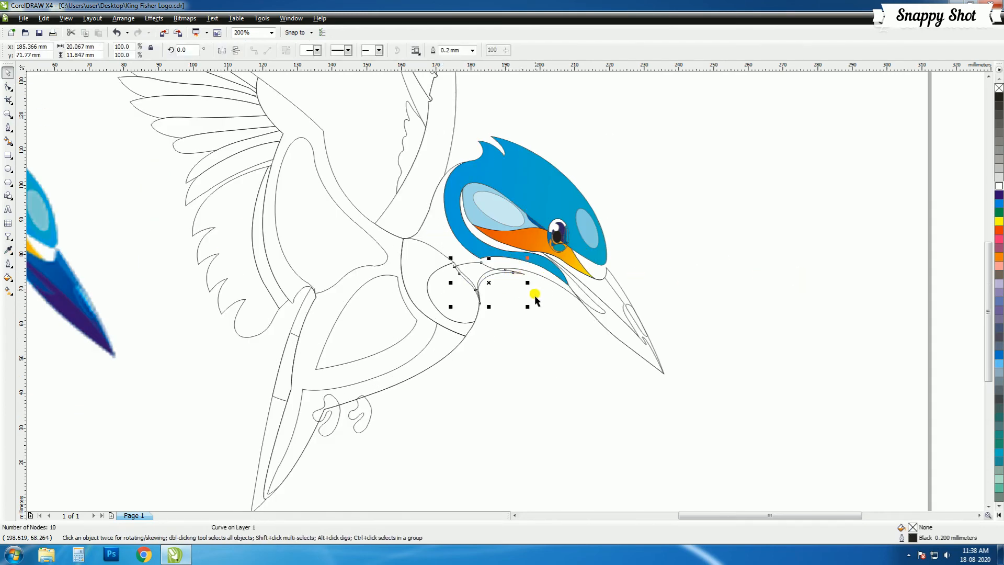
{"action": "key", "text": "ctrl+z"}
Fill the neck shape with the dark blue sampled from the bitmap's neck (R3 G103 B177)
{"action": "scroll", "coordinate": [505, 295], "scroll_direction": "down", "scroll_amount": 1}
{"action": "left_click", "coordinate": [8, 249]}
{"action": "left_click", "coordinate": [180, 244]}
{"action": "left_click", "coordinate": [464, 286], "text": "shift"}
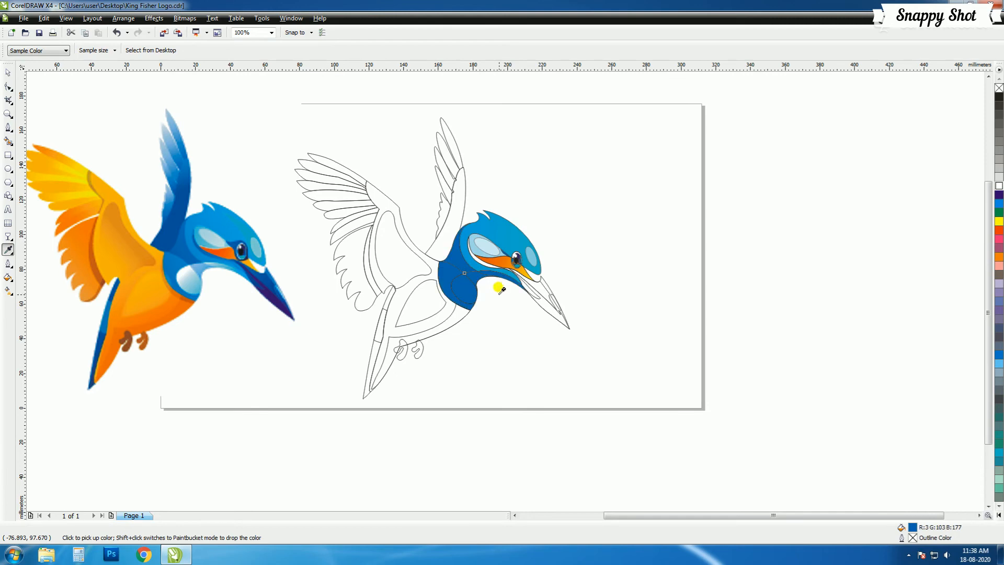
{"action": "left_click", "coordinate": [8, 278]}
{"action": "left_click", "coordinate": [39, 291]}
{"action": "left_click_drag", "start_coordinate": [467, 173], "coordinate": [781, 144]}
{"action": "left_click", "coordinate": [770, 238]}
{"action": "left_click", "coordinate": [858, 332]}
Give the neck shape a custom linear fountain fill from the sampled dark blue to a bright cyan
{"action": "left_click", "coordinate": [7, 73]}
{"action": "left_click", "coordinate": [465, 264]}
{"action": "left_click", "coordinate": [8, 278]}
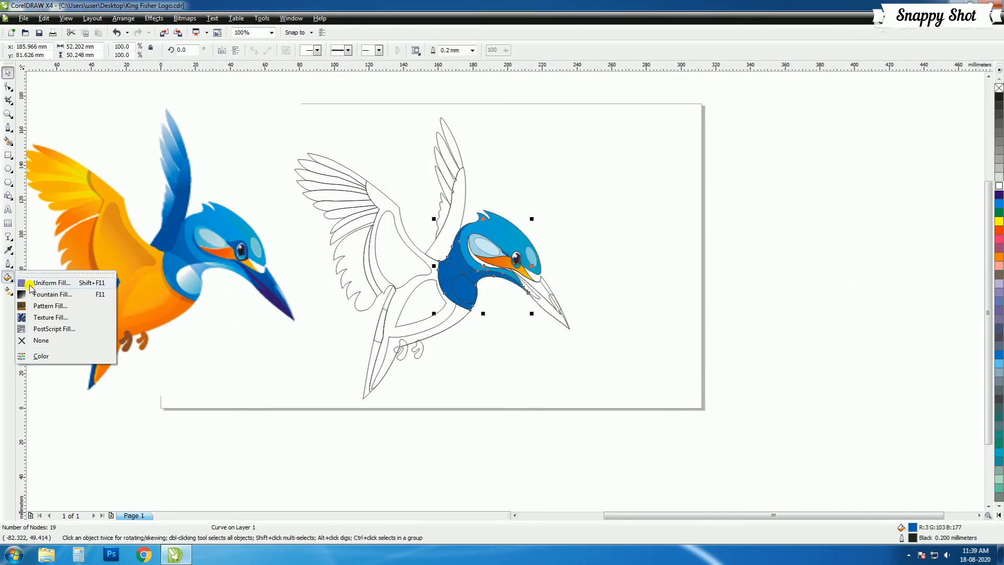
{"action": "left_click", "coordinate": [44, 293]}
{"action": "left_click_drag", "start_coordinate": [525, 177], "coordinate": [809, 179]}
{"action": "left_click", "coordinate": [741, 265]}
{"action": "left_click", "coordinate": [834, 301]}
{"action": "left_click", "coordinate": [787, 359]}
Add an intermediate colour stop at 49% to the neck's fountain fill
{"action": "key", "text": "F11"}
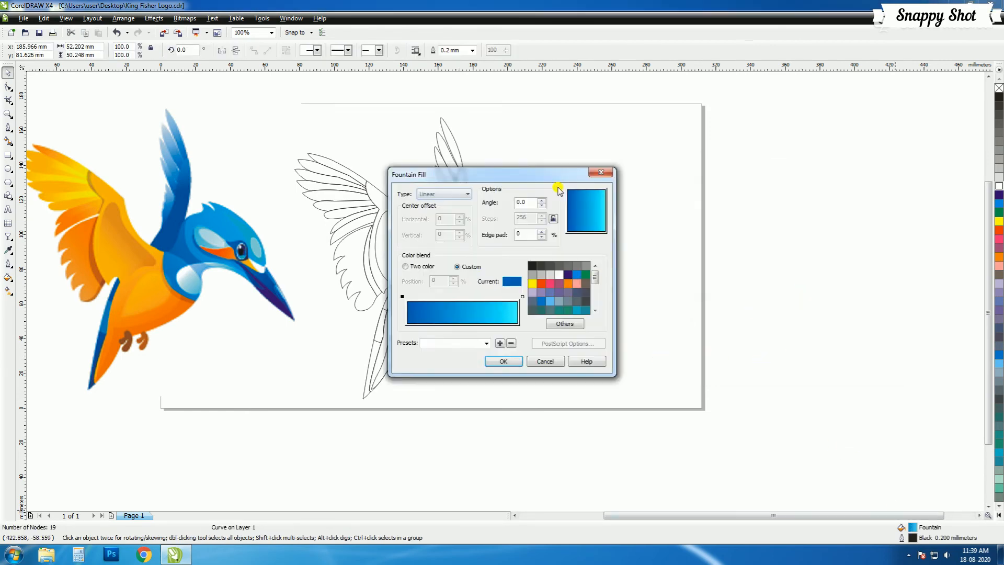
{"action": "left_click_drag", "start_coordinate": [556, 177], "coordinate": [818, 133]}
{"action": "double_click", "coordinate": [780, 253]}
{"action": "left_click_drag", "start_coordinate": [779, 253], "coordinate": [731, 252]}
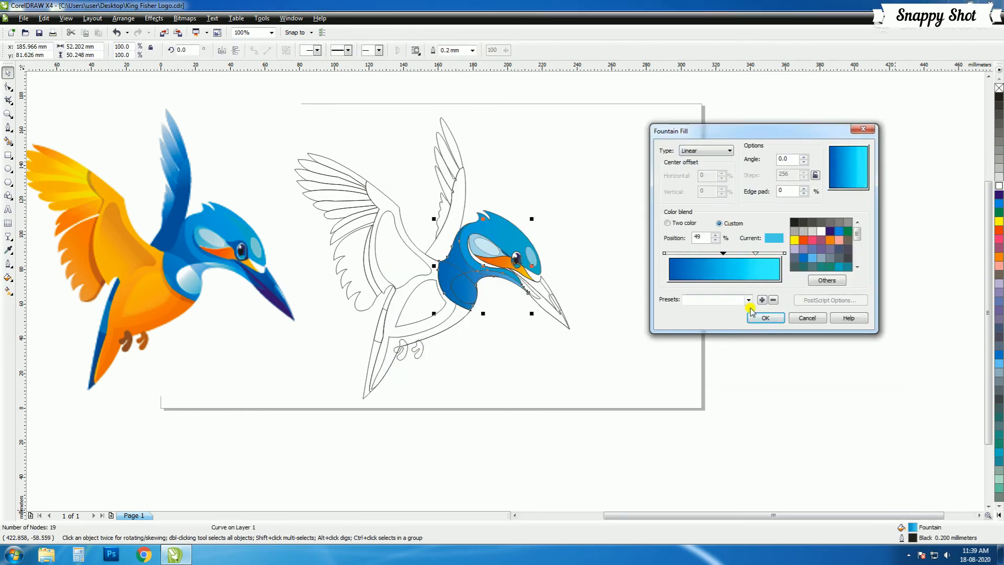
{"action": "left_click", "coordinate": [764, 318]}
{"action": "key", "text": "Escape"}
Fill the rounded patch on the neck with the light blue sampled from the bitmap (R151 G235 B255)
{"action": "left_click", "coordinate": [9, 250]}
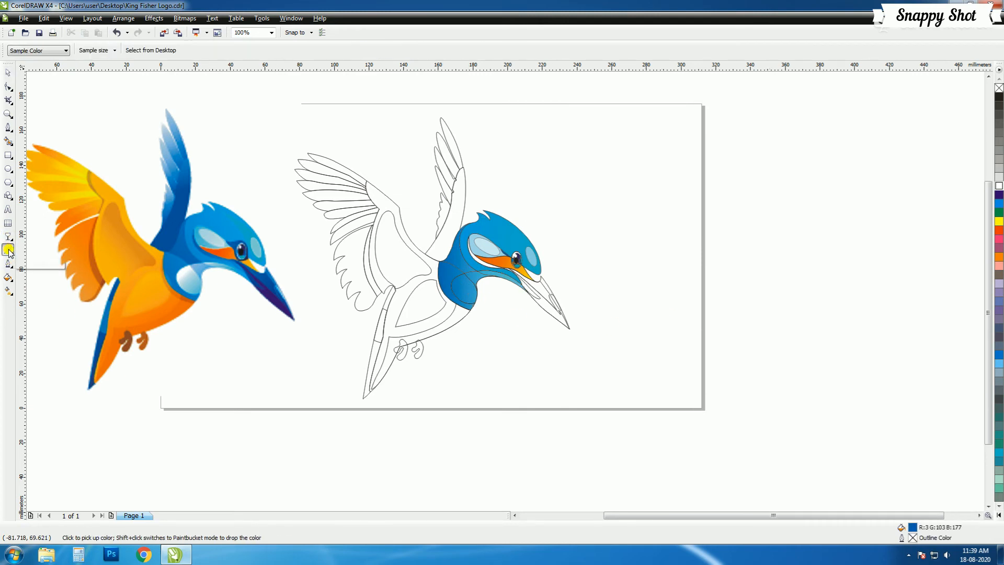
{"action": "left_click", "coordinate": [199, 286]}
{"action": "left_click", "coordinate": [465, 291], "text": "shift"}
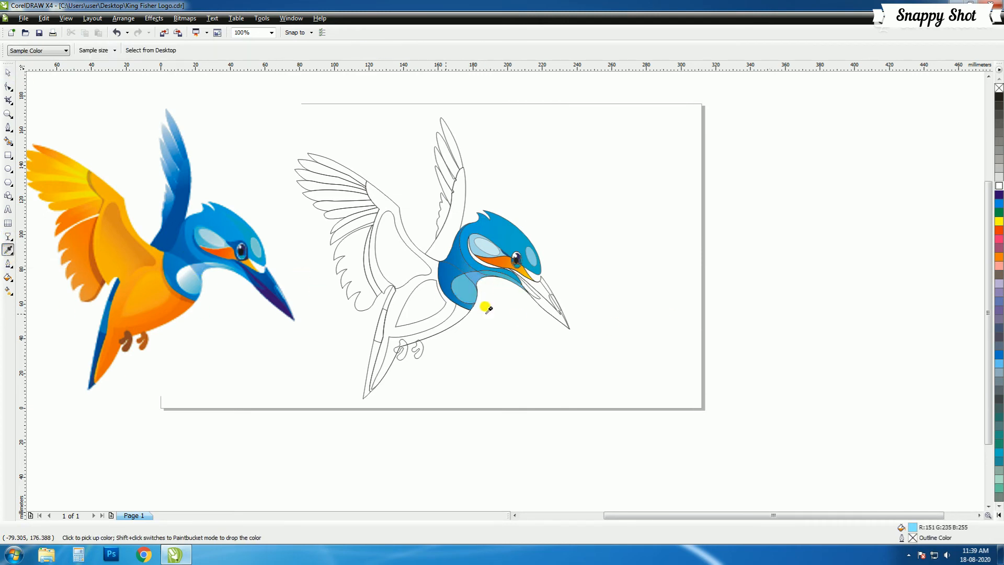
{"action": "left_click", "coordinate": [8, 72]}
{"action": "left_click", "coordinate": [8, 278]}
{"action": "left_click", "coordinate": [48, 298]}
{"action": "left_click", "coordinate": [562, 210]}
Give the rounded patch on the neck a linear fountain fill from light blue to white at 135 degrees
{"action": "left_click", "coordinate": [464, 287]}
{"action": "left_click", "coordinate": [8, 278]}
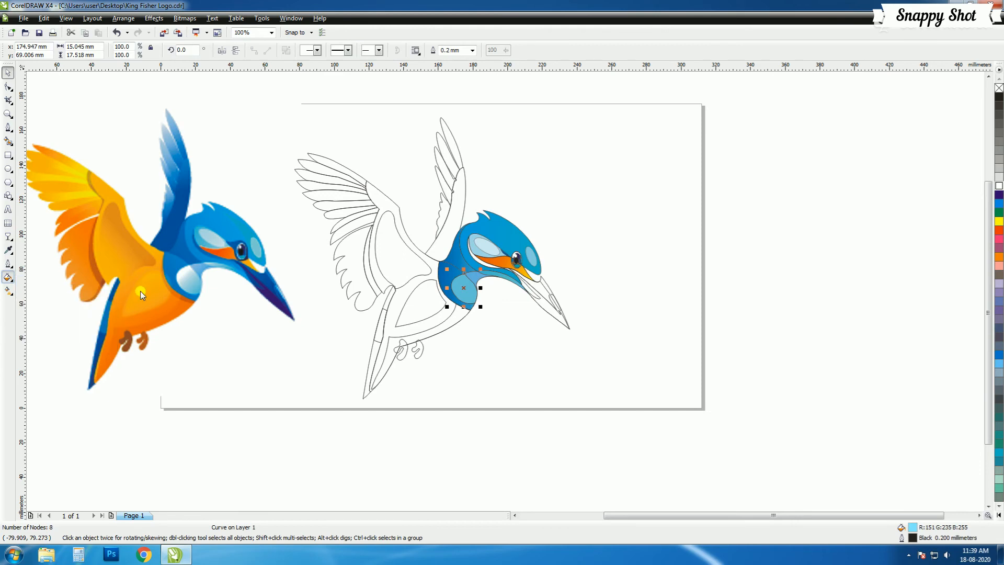
{"action": "left_click", "coordinate": [47, 298]}
{"action": "left_click", "coordinate": [753, 313]}
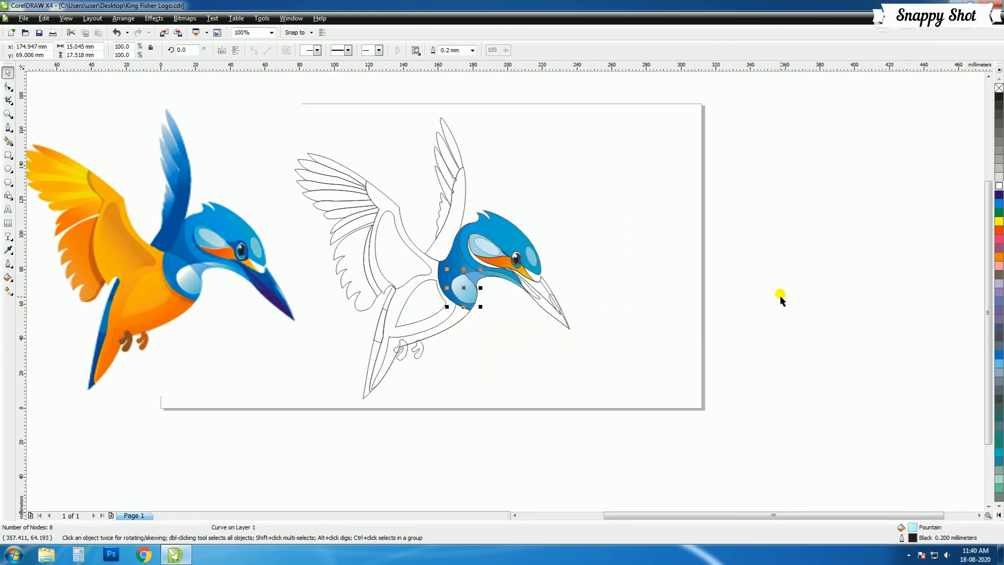
Switch the neck patch's fountain fill to a custom blend and add a colour stop at 79%
{"action": "double_click", "coordinate": [926, 528]}
{"action": "left_click_drag", "start_coordinate": [528, 174], "coordinate": [826, 149]}
{"action": "left_click", "coordinate": [754, 242]}
{"action": "double_click", "coordinate": [791, 271]}
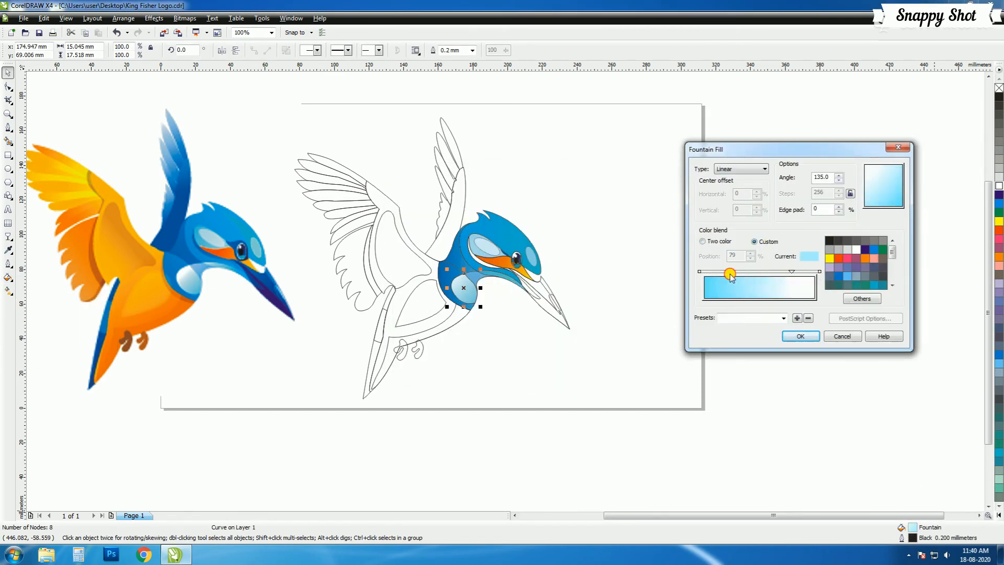
{"action": "left_click", "coordinate": [799, 339]}
{"action": "left_click", "coordinate": [761, 343]}
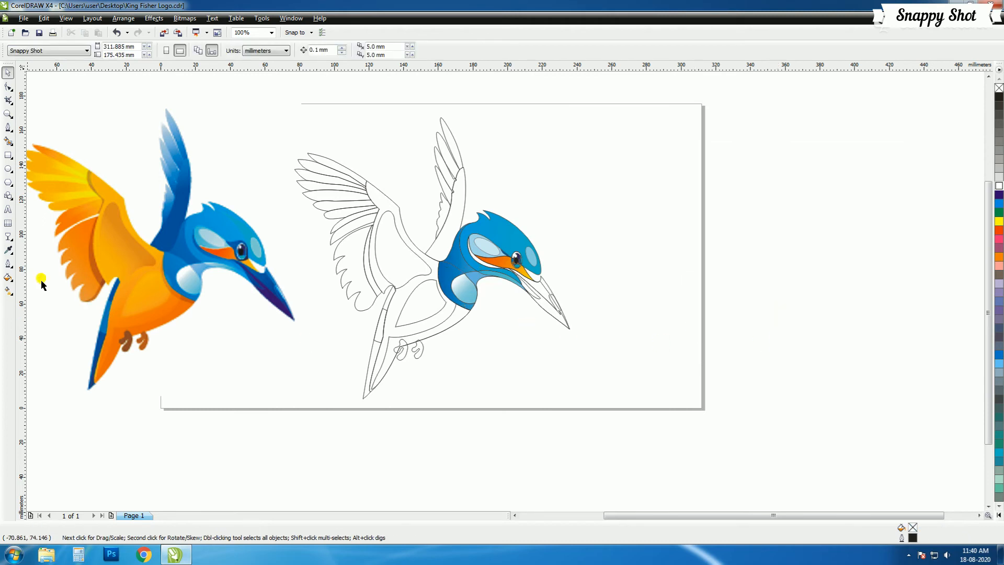
Fill the lower neck shape around the light patch with the blue sampled from the bitmap (R5 G129 B192)
{"action": "key", "text": "i"}
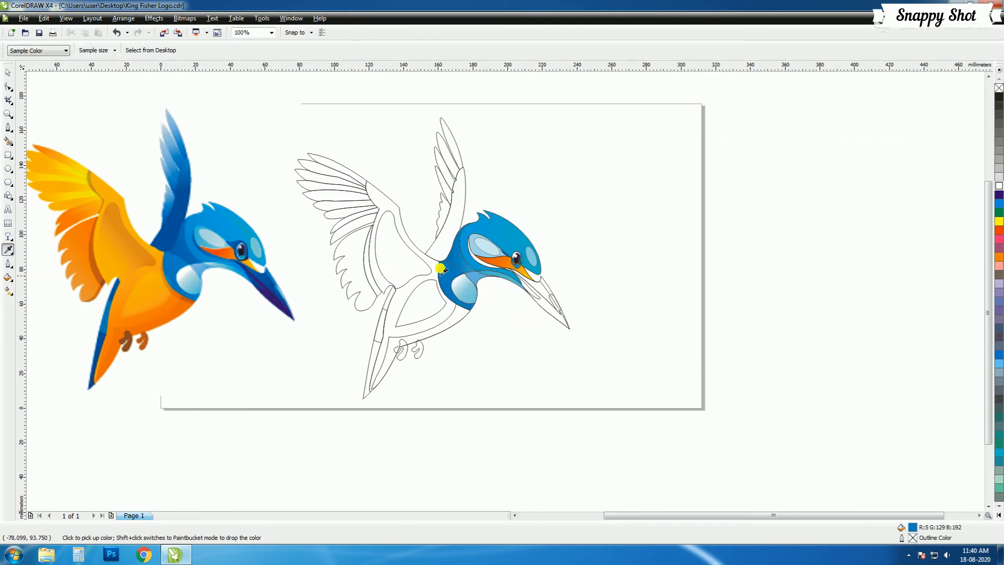
{"action": "left_click", "coordinate": [7, 73]}
{"action": "left_click", "coordinate": [11, 292]}
{"action": "left_click", "coordinate": [9, 279]}
{"action": "left_click", "coordinate": [39, 293]}
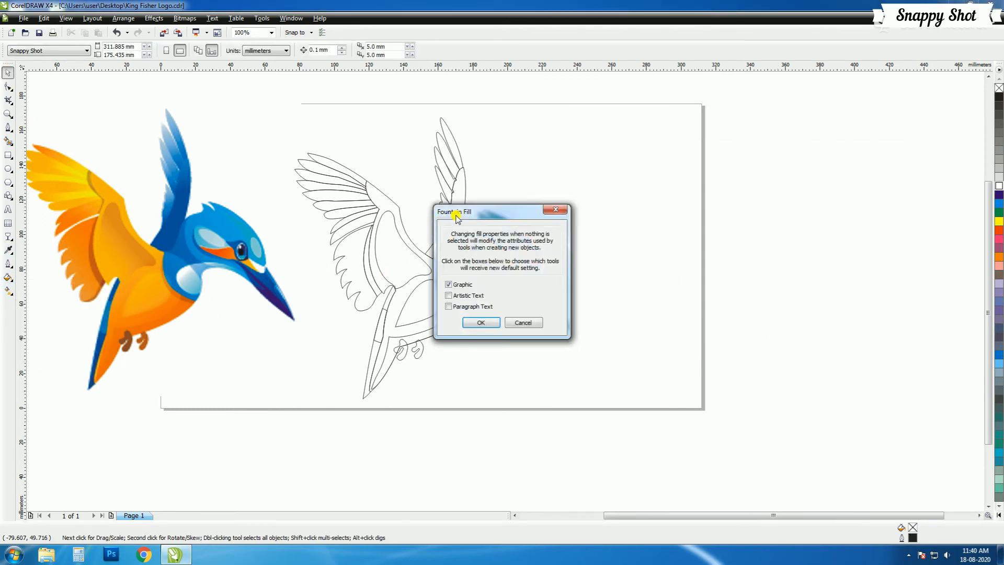
{"action": "left_click", "coordinate": [524, 323]}
{"action": "left_click", "coordinate": [446, 287]}
{"action": "left_click", "coordinate": [8, 278]}
{"action": "left_click", "coordinate": [39, 294]}
{"action": "left_click_drag", "start_coordinate": [487, 176], "coordinate": [731, 139]}
{"action": "left_click", "coordinate": [702, 231]}
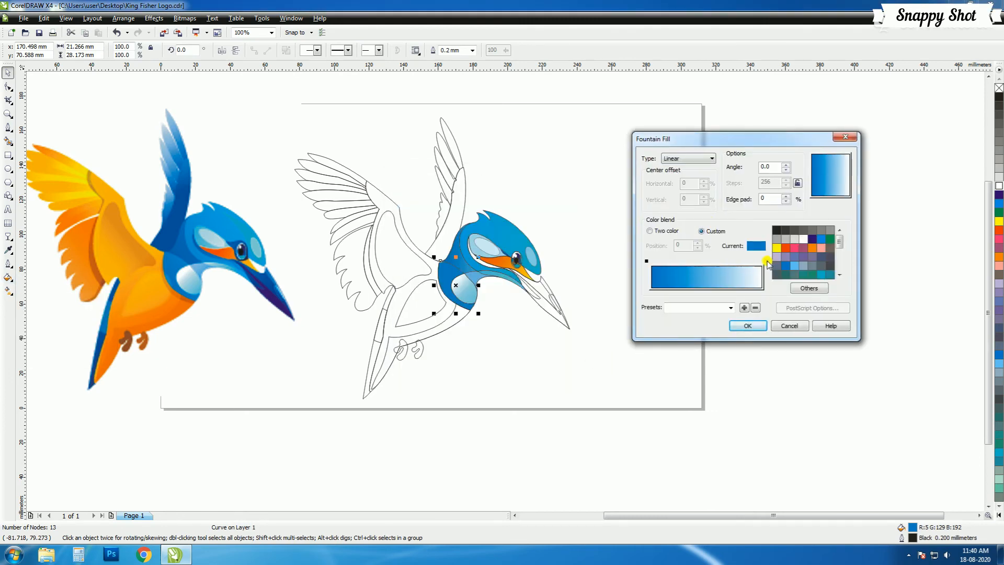
{"action": "left_click", "coordinate": [794, 266]}
{"action": "left_click", "coordinate": [779, 327]}
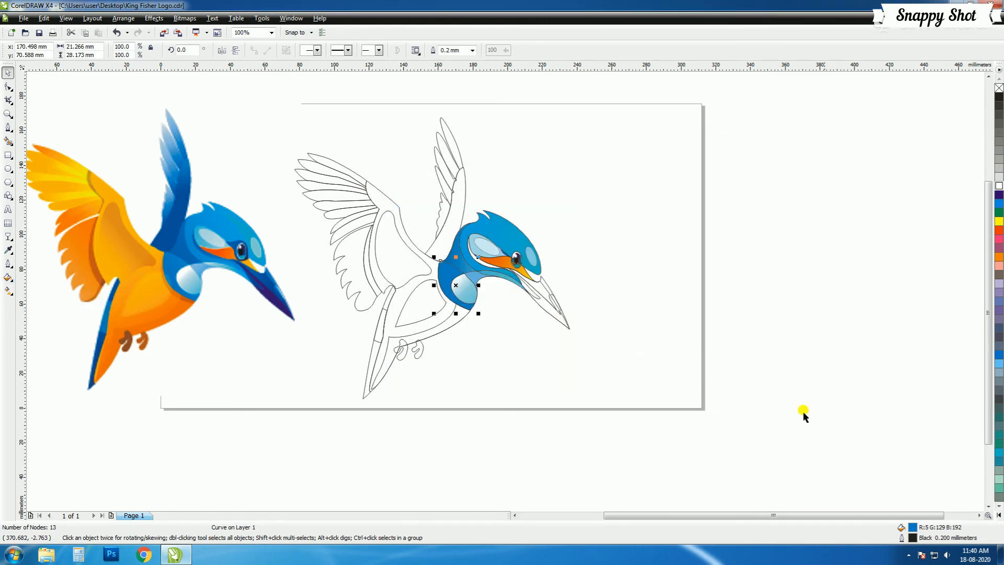
Give the lower neck shape a custom linear fountain fill from the sampled blue to a light blue
{"action": "left_click", "coordinate": [8, 278]}
{"action": "left_click", "coordinate": [40, 293]}
{"action": "left_click_drag", "start_coordinate": [507, 172], "coordinate": [813, 142]}
{"action": "left_click", "coordinate": [761, 232]}
{"action": "left_click", "coordinate": [853, 266]}
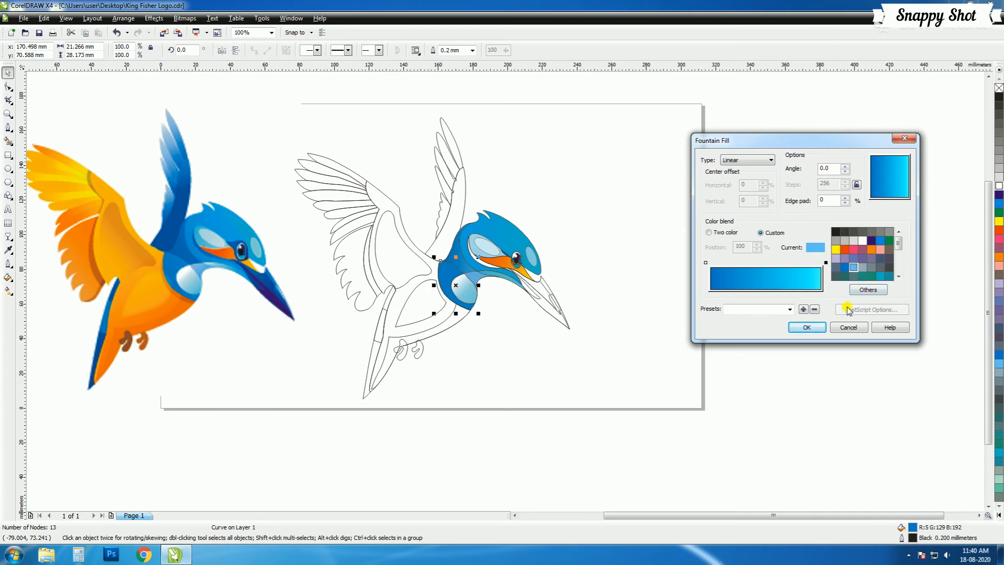
{"action": "left_click", "coordinate": [807, 327]}
Set the angle of the lower neck shape's fountain fill to -22.5 degrees
{"action": "double_click", "coordinate": [913, 529]}
{"action": "left_click_drag", "start_coordinate": [561, 171], "coordinate": [913, 170]}
{"action": "left_click_drag", "start_coordinate": [945, 203], "coordinate": [947, 211]}
{"action": "left_click", "coordinate": [864, 360]}
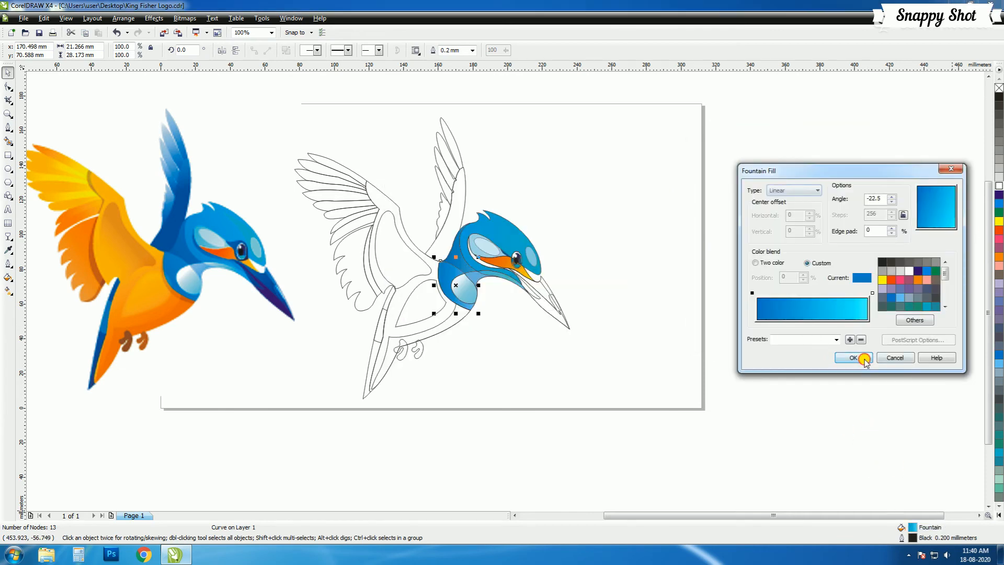
{"action": "left_click", "coordinate": [757, 323]}
Fill the large body shape with the orange sampled from the bitmap (R255 G127 B0)
{"action": "left_click", "coordinate": [8, 250]}
{"action": "left_click", "coordinate": [106, 264]}
{"action": "left_click", "coordinate": [411, 315], "text": "shift"}
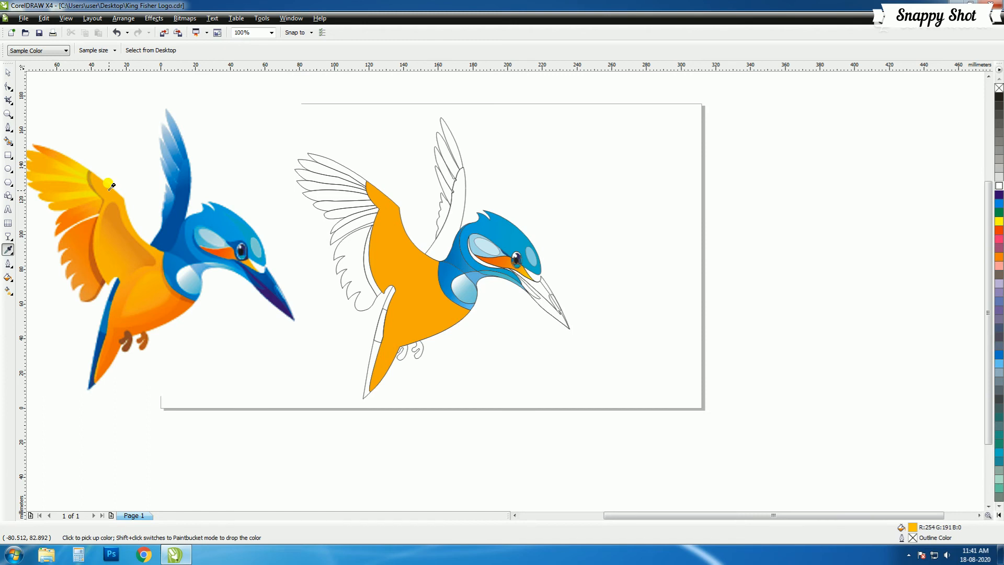
{"action": "left_click", "coordinate": [422, 304], "text": "shift"}
{"action": "key", "text": "space"}
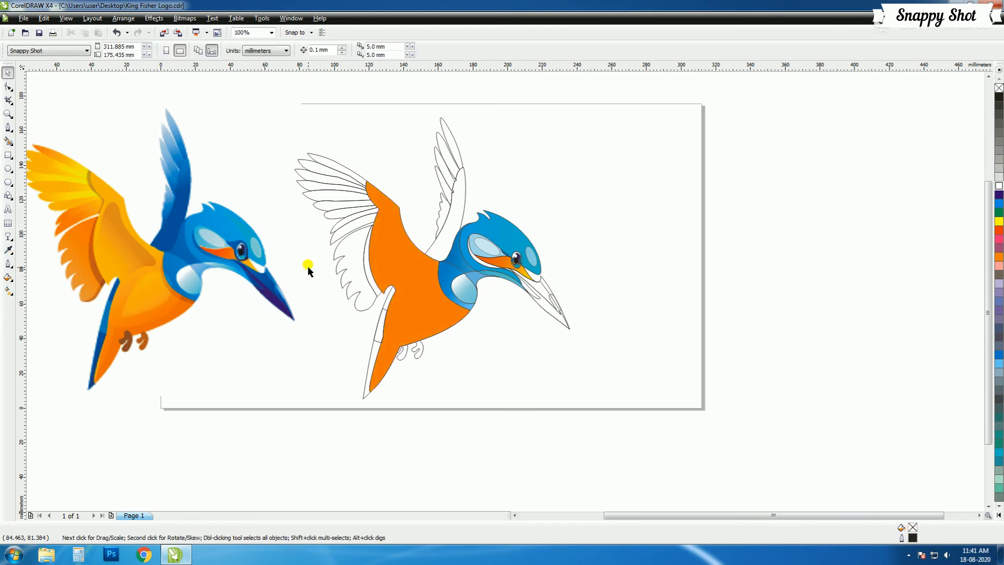
Set up a custom linear fountain fill for the body from the sampled orange to yellow-orange, at an angle of 139.2 degrees
{"action": "left_click", "coordinate": [410, 252]}
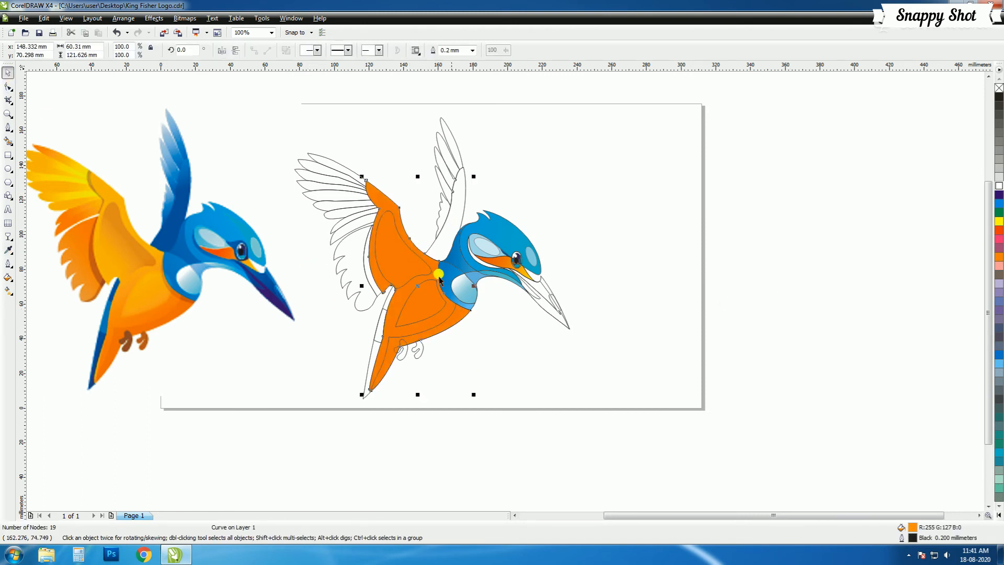
{"action": "left_click", "coordinate": [7, 278]}
{"action": "left_click", "coordinate": [43, 291]}
{"action": "left_click_drag", "start_coordinate": [497, 169], "coordinate": [742, 157]}
{"action": "left_click", "coordinate": [702, 253]}
{"action": "left_click", "coordinate": [767, 283]}
{"action": "left_click", "coordinate": [813, 271]}
{"action": "left_click", "coordinate": [812, 310]}
{"action": "left_click", "coordinate": [804, 188]}
{"action": "left_click_drag", "start_coordinate": [869, 297], "coordinate": [866, 291]}
{"action": "left_click_drag", "start_coordinate": [846, 190], "coordinate": [815, 205]}
{"action": "left_click", "coordinate": [865, 324]}
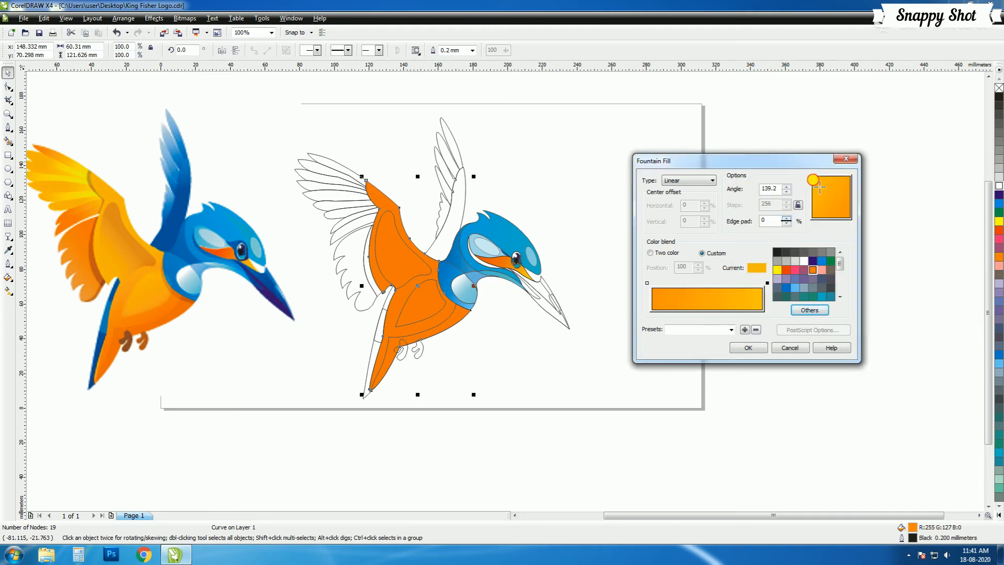
Add intermediate colour stops to the body's fountain fill, including one at 68%, and apply it
{"action": "double_click", "coordinate": [729, 285]}
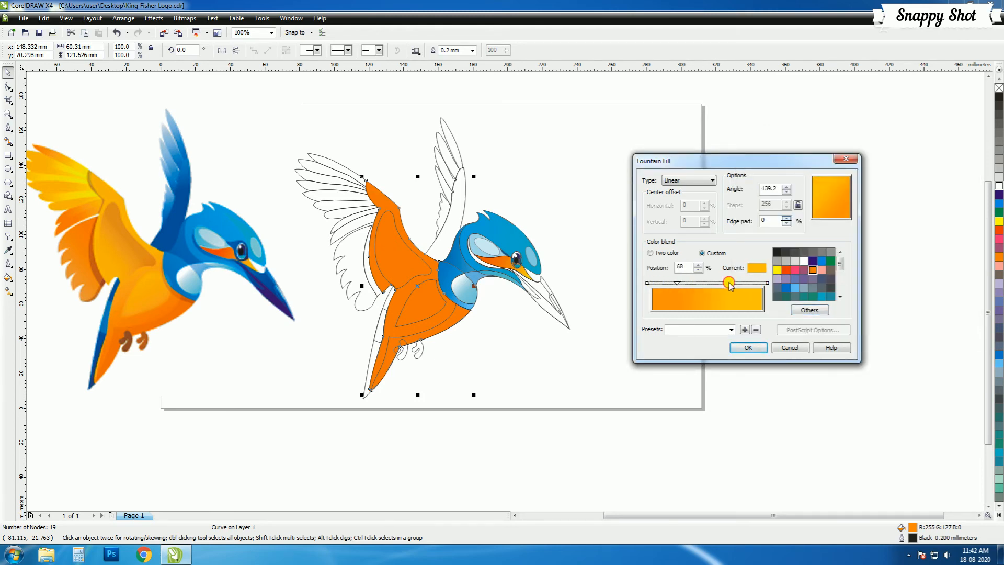
{"action": "left_click", "coordinate": [748, 347]}
{"action": "left_click", "coordinate": [764, 308]}
Fill the inner wing shape with the darker orange sampled from the bitmap's wing (R208 G134 B0)
{"action": "left_click", "coordinate": [9, 249]}
{"action": "left_click", "coordinate": [129, 235]}
{"action": "left_click", "coordinate": [408, 257], "text": "shift"}
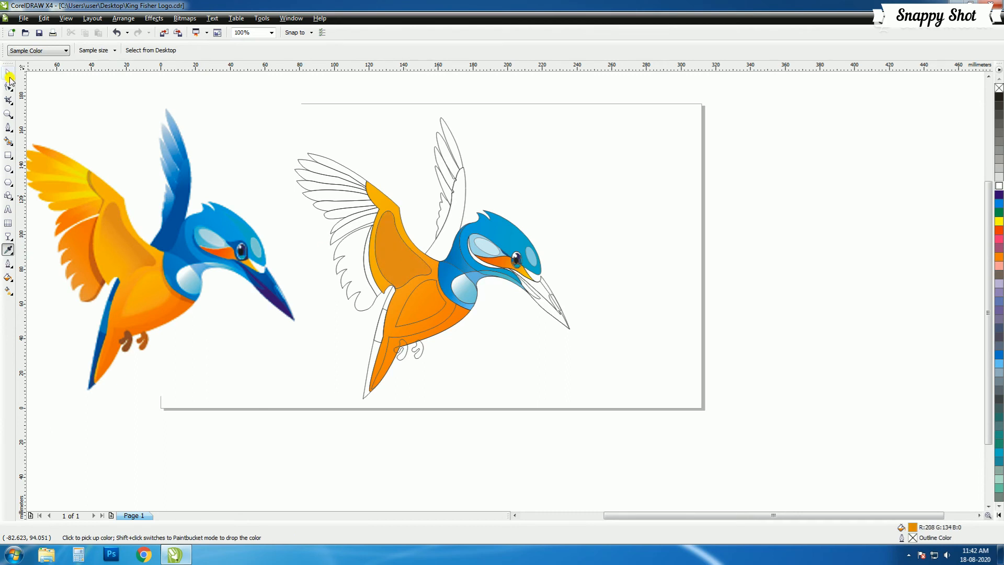
{"action": "left_click", "coordinate": [8, 73]}
{"action": "left_click", "coordinate": [8, 278]}
{"action": "left_click", "coordinate": [51, 294]}
{"action": "left_click", "coordinate": [558, 211]}
Give the inner wing shape a custom linear fountain fill from the sampled dark orange to a lighter yellow-orange
{"action": "left_click", "coordinate": [402, 250]}
{"action": "left_click", "coordinate": [8, 277]}
{"action": "left_click", "coordinate": [52, 293]}
{"action": "left_click_drag", "start_coordinate": [486, 174], "coordinate": [663, 150]}
{"action": "left_click", "coordinate": [633, 241]}
{"action": "left_click", "coordinate": [698, 271]}
{"action": "left_click", "coordinate": [740, 298]}
{"action": "left_click", "coordinate": [868, 290]}
{"action": "left_click", "coordinate": [859, 187]}
{"action": "left_click", "coordinate": [864, 322]}
{"action": "left_click", "coordinate": [757, 198]}
{"action": "left_click", "coordinate": [679, 335]}
Fill the belly highlight with sampled yellow-orange (R255 G185 B0) and the band beneath it with a deeper orange
{"action": "left_click", "coordinate": [429, 317]}
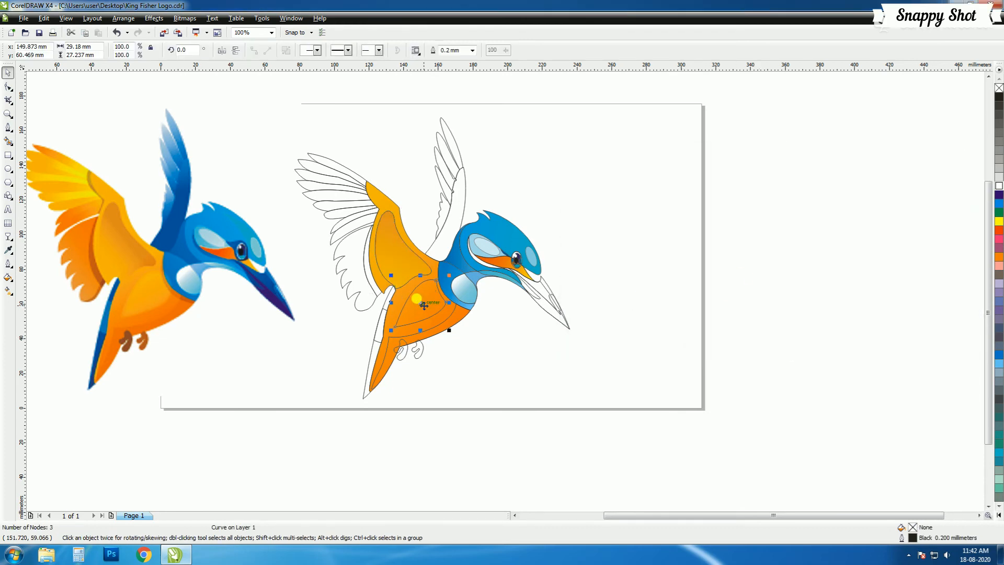
{"action": "left_click", "coordinate": [8, 250]}
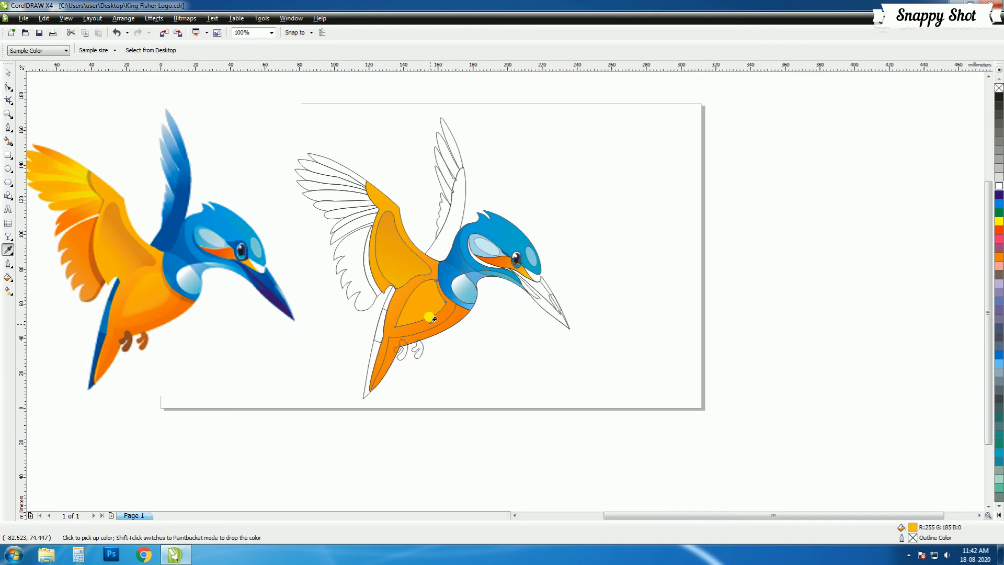
{"action": "left_click", "coordinate": [449, 310]}
Fill the feet with browns sampled from the bitmap (R164 G81 B5 for the second foot) and the tail stripe sections with its sampled blues
{"action": "left_click", "coordinate": [400, 361]}
{"action": "left_click", "coordinate": [124, 337]}
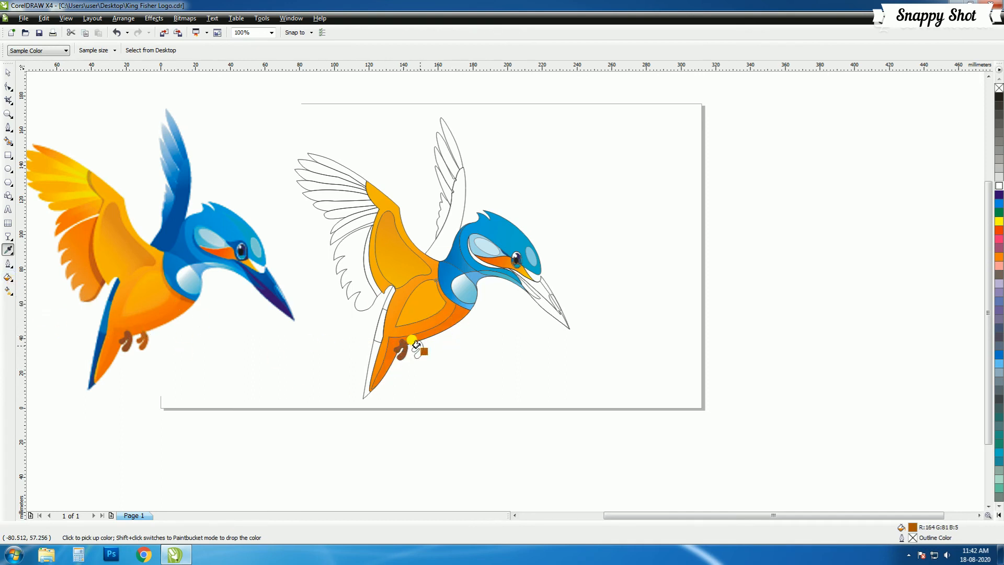
{"action": "left_click", "coordinate": [103, 352]}
{"action": "left_click", "coordinate": [369, 354]}
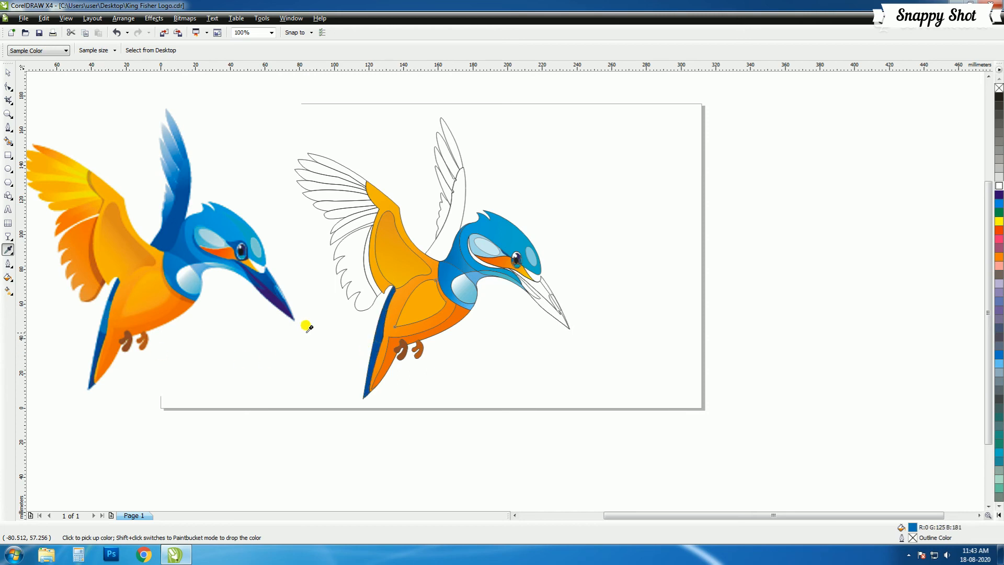
Fill the lower wing feathers with the orange sampled from the bitmap (R255 G127 B0)
{"action": "left_click", "coordinate": [87, 226]}
{"action": "left_click", "coordinate": [355, 274], "text": "shift"}
{"action": "left_click", "coordinate": [7, 277]}
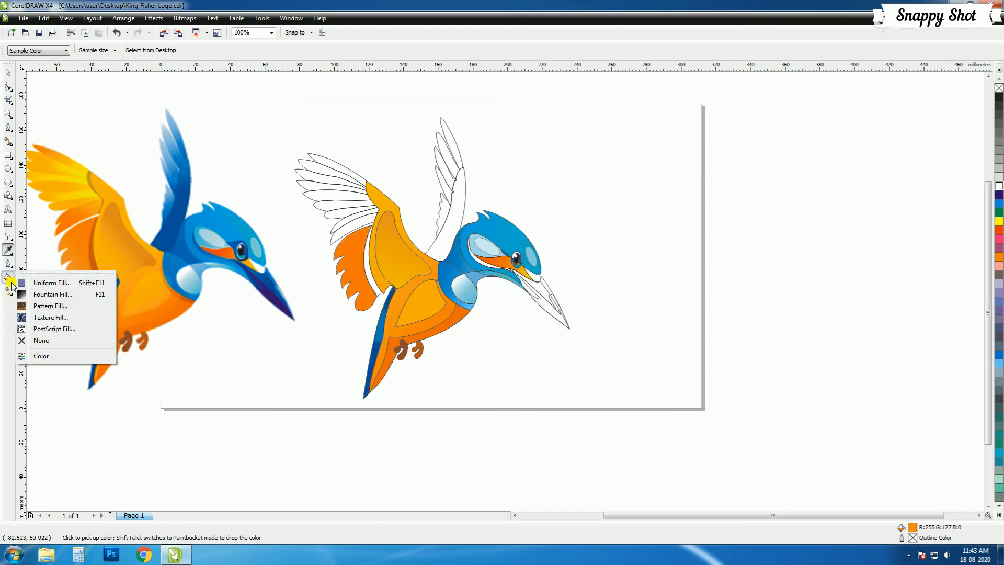
{"action": "left_click", "coordinate": [52, 294]}
{"action": "left_click_drag", "start_coordinate": [461, 174], "coordinate": [696, 156]}
{"action": "left_click", "coordinate": [703, 248]}
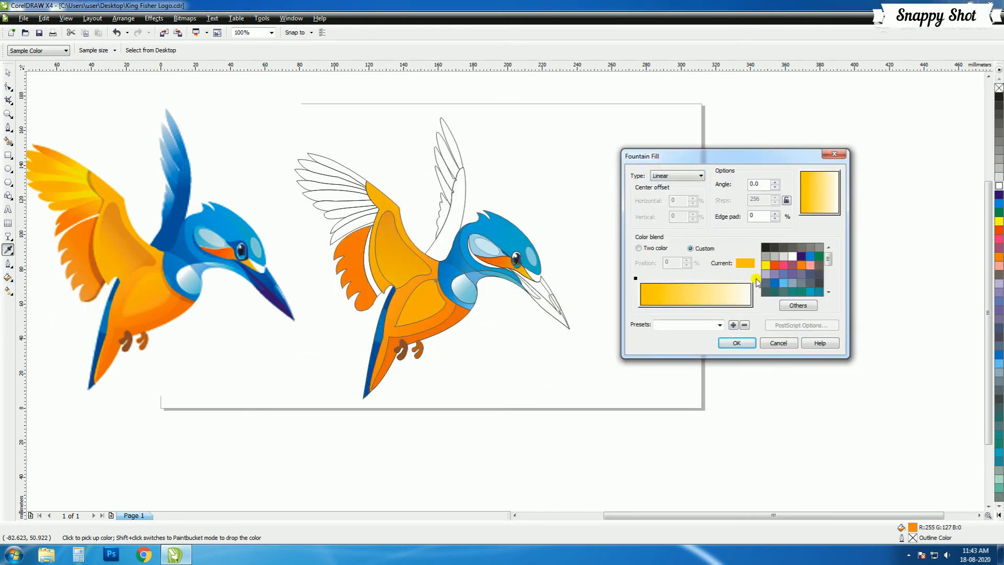
{"action": "left_click", "coordinate": [765, 343]}
{"action": "key", "text": "space"}
Set up a custom linear fountain fill for the lower wing feathers with end colour C1 M41 Y94 K0, angled -120.7 degrees
{"action": "left_click", "coordinate": [357, 279]}
{"action": "left_click", "coordinate": [8, 277]}
{"action": "left_click", "coordinate": [51, 294]}
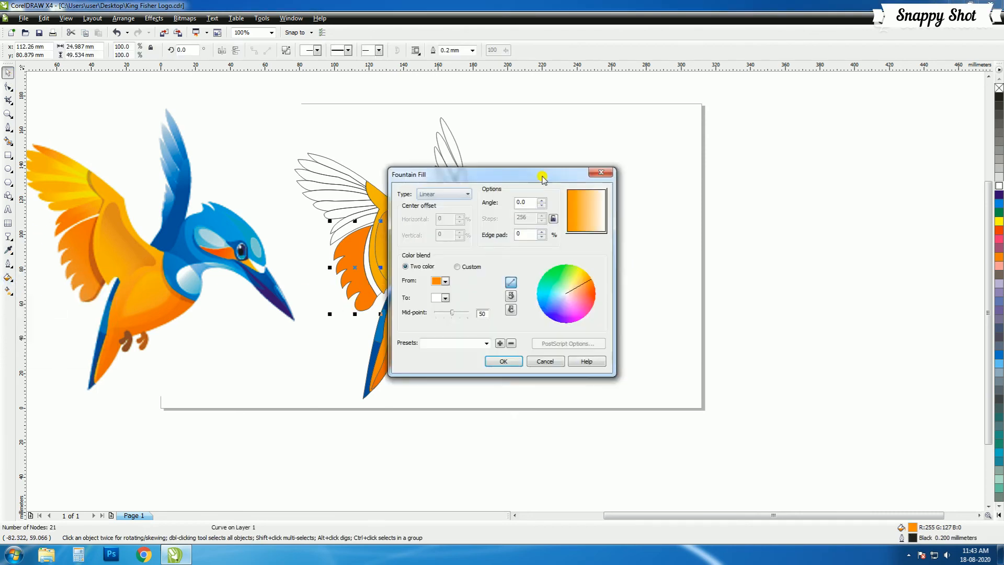
{"action": "left_click_drag", "start_coordinate": [543, 179], "coordinate": [758, 175]}
{"action": "left_click", "coordinate": [672, 262]}
{"action": "left_click", "coordinate": [734, 292]}
{"action": "left_click", "coordinate": [773, 320]}
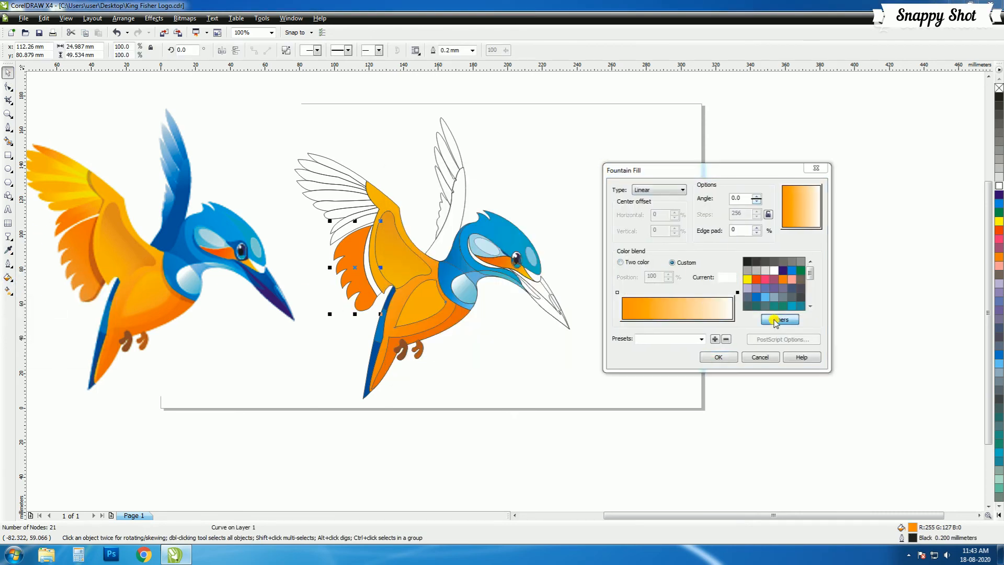
{"action": "left_click", "coordinate": [852, 192]}
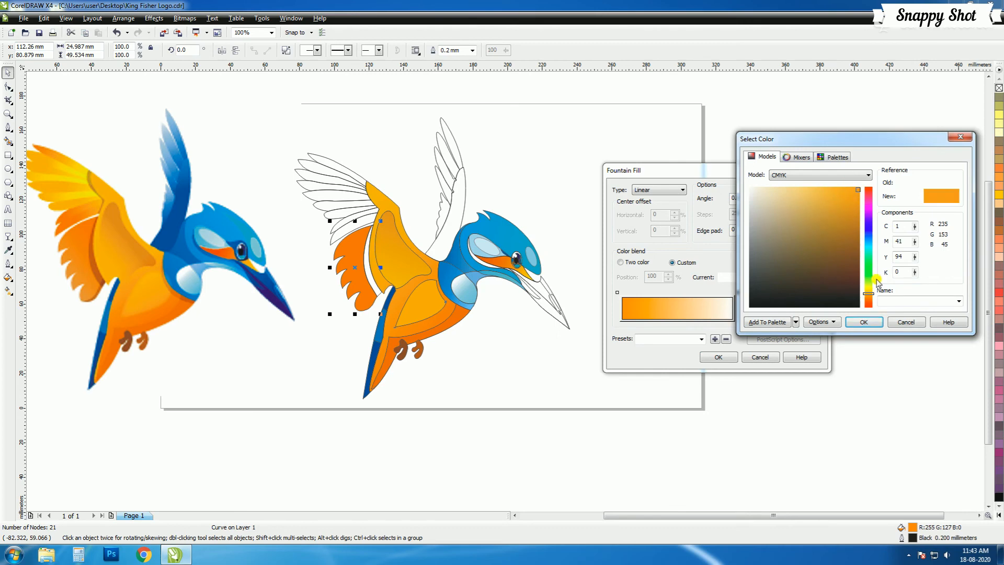
{"action": "left_click", "coordinate": [864, 323]}
{"action": "left_click_drag", "start_coordinate": [805, 207], "coordinate": [790, 222]}
Give the feathers' fountain fill a deeper orange start colour and a colour stop at 66%, and rotate it to -167 degrees
{"action": "left_click", "coordinate": [617, 293]}
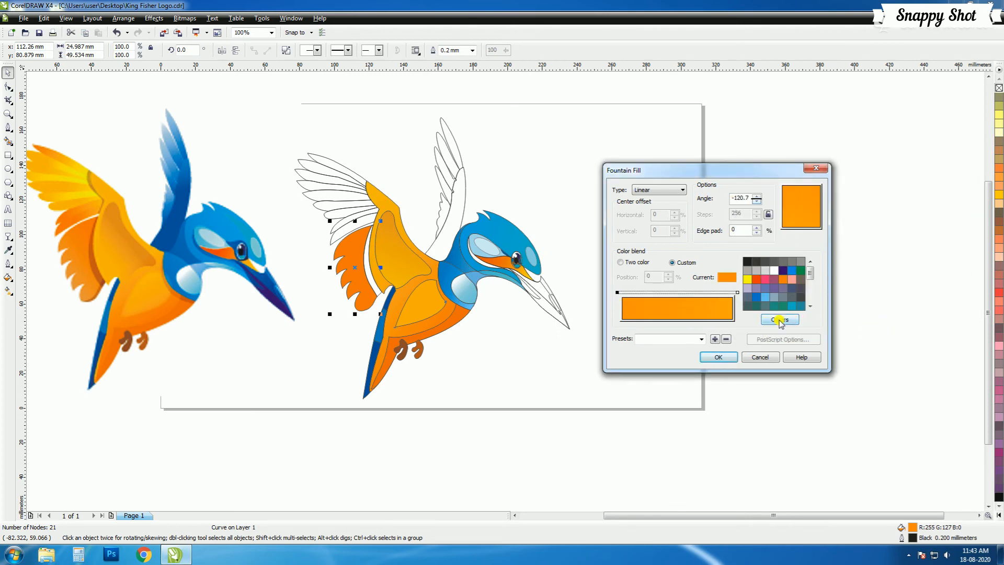
{"action": "left_click", "coordinate": [779, 319]}
{"action": "left_click", "coordinate": [858, 320]}
{"action": "double_click", "coordinate": [652, 293]}
{"action": "left_click_drag", "start_coordinate": [790, 205], "coordinate": [797, 211]}
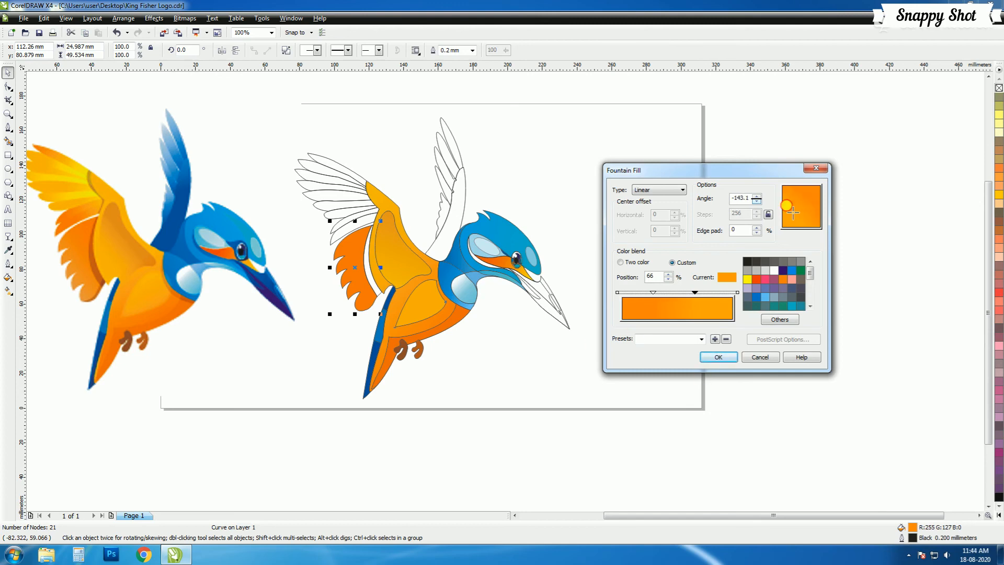
{"action": "left_click", "coordinate": [729, 358]}
{"action": "left_click", "coordinate": [575, 332]}
Fill the narrow band between the lower feathers and the wing with the sampled brown-orange (R175 G80 B11)
{"action": "left_click", "coordinate": [369, 278]}
{"action": "left_click", "coordinate": [8, 250]}
{"action": "left_click", "coordinate": [369, 281], "text": "shift"}
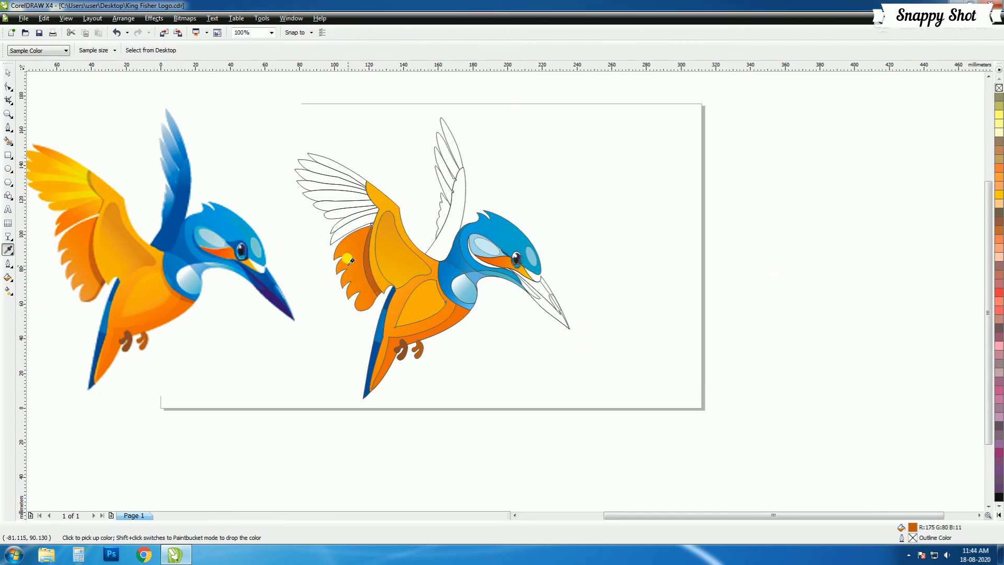
{"action": "left_click", "coordinate": [8, 73]}
Change the end colour of the lower wing feathers' fountain fill to a lighter orange
{"action": "left_click", "coordinate": [737, 265]}
{"action": "scroll", "coordinate": [99, 284], "scroll_direction": "up", "scroll_amount": 1}
{"action": "scroll", "coordinate": [506, 291], "scroll_direction": "down", "scroll_amount": 1}
{"action": "scroll", "coordinate": [714, 293], "scroll_direction": "up", "scroll_amount": 1}
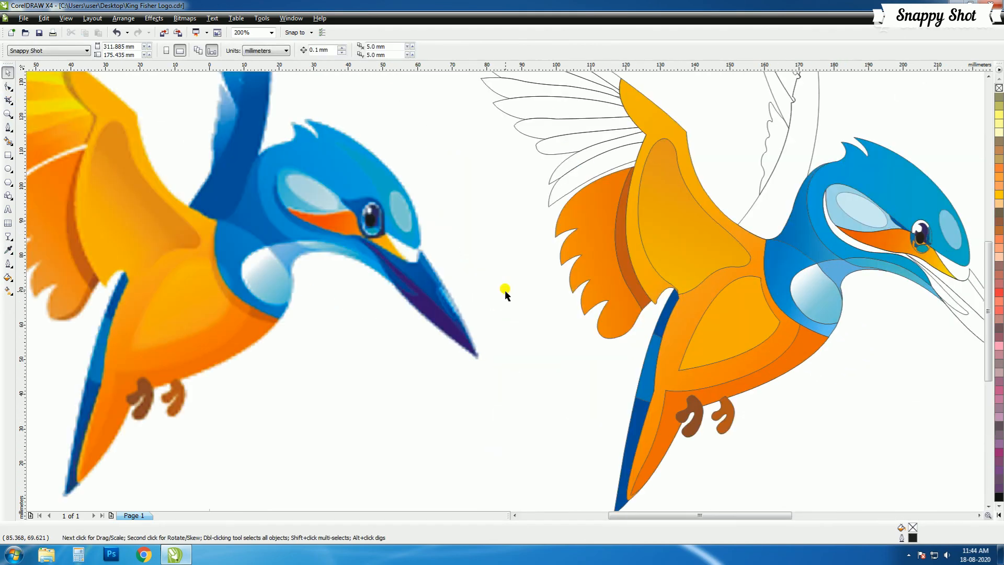
{"action": "left_click", "coordinate": [590, 283]}
{"action": "double_click", "coordinate": [901, 526]}
{"action": "left_click", "coordinate": [457, 266]}
{"action": "left_click", "coordinate": [522, 296]}
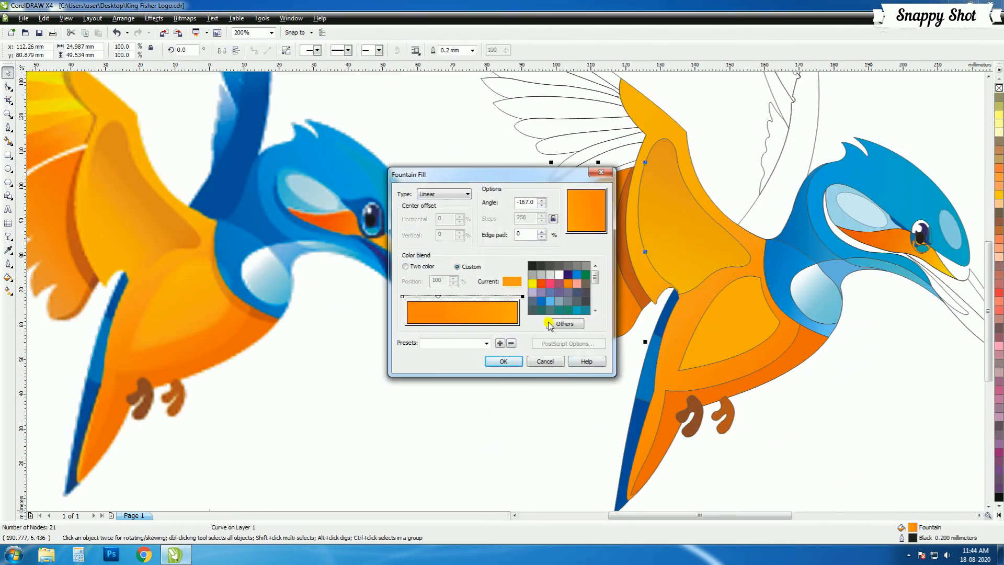
{"action": "left_click", "coordinate": [565, 323]}
{"action": "left_click", "coordinate": [832, 192]}
{"action": "left_click", "coordinate": [864, 322]}
{"action": "left_click", "coordinate": [503, 361]}
Give the separate feather just above the lower wing feathers an orange custom fountain fill angled about 9 degrees
{"action": "scroll", "coordinate": [413, 262], "scroll_direction": "down", "scroll_amount": 2}
{"action": "scroll", "coordinate": [414, 261], "scroll_direction": "up", "scroll_amount": 2}
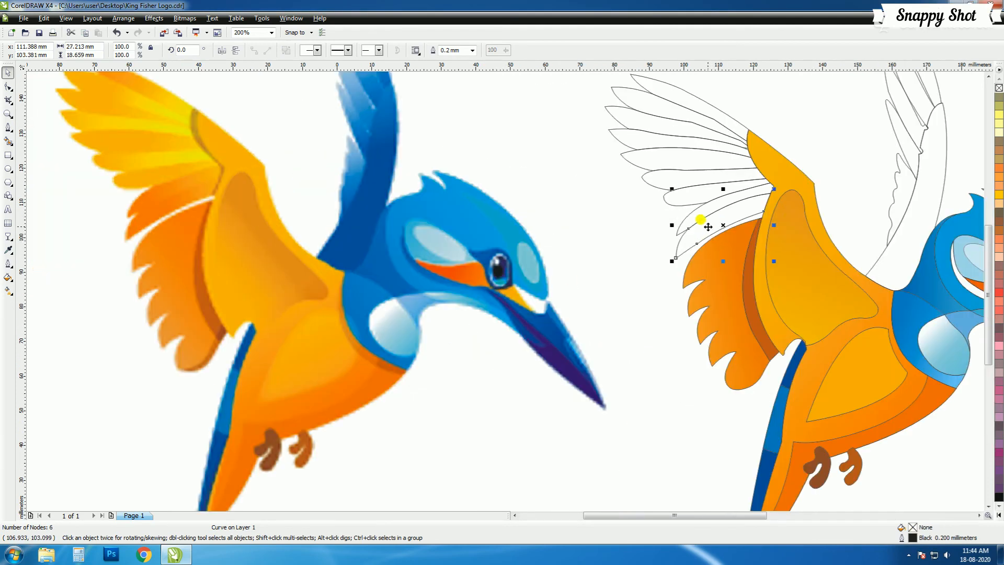
{"action": "left_click", "coordinate": [708, 224]}
{"action": "double_click", "coordinate": [900, 525]}
{"action": "left_click_drag", "start_coordinate": [593, 210], "coordinate": [608, 206]}
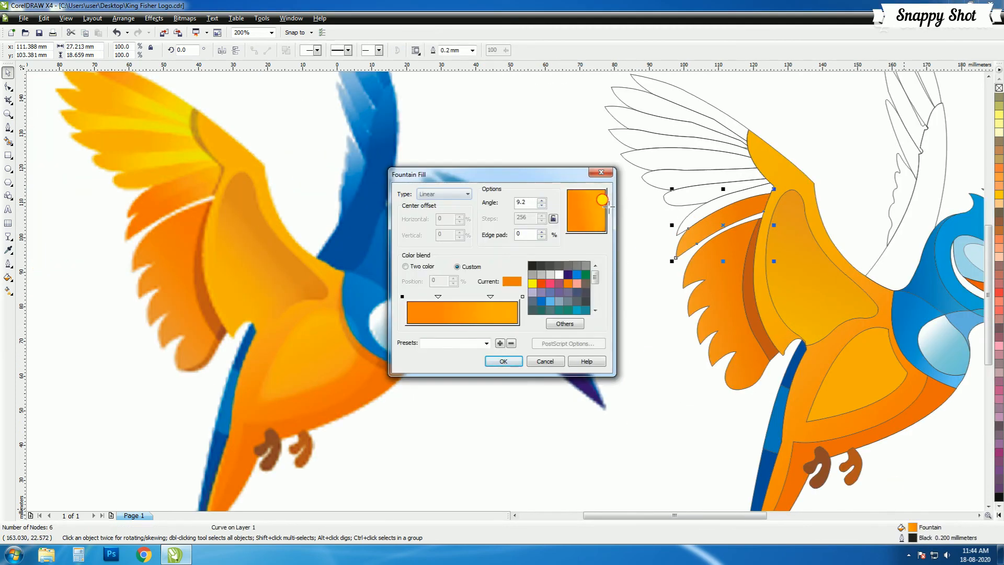
{"action": "left_click", "coordinate": [511, 365]}
Give the next feather up an orange custom fountain fill at 6.5 degrees with a colour stop at 75%
{"action": "left_click", "coordinate": [733, 207]}
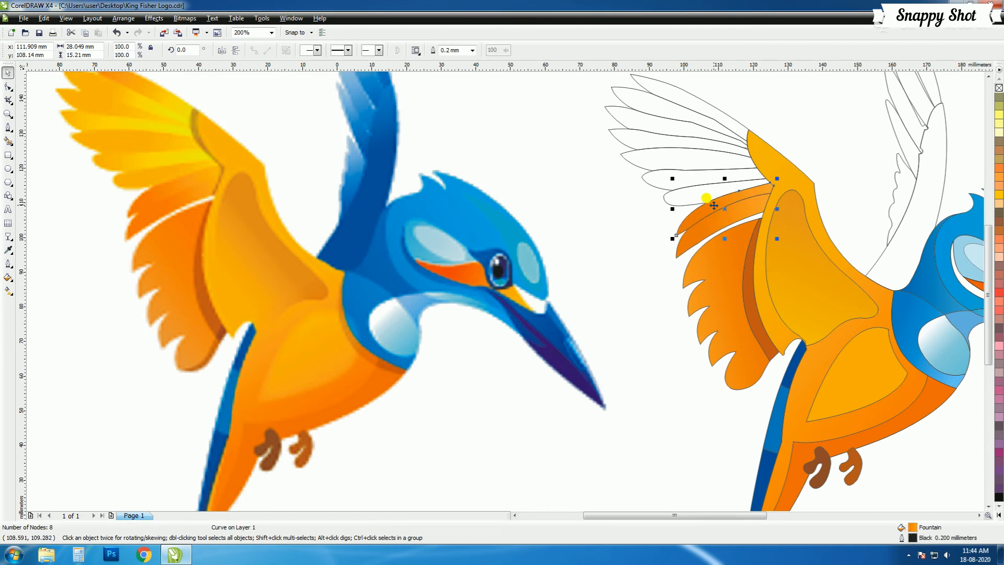
{"action": "double_click", "coordinate": [913, 527]}
{"action": "double_click", "coordinate": [490, 297]}
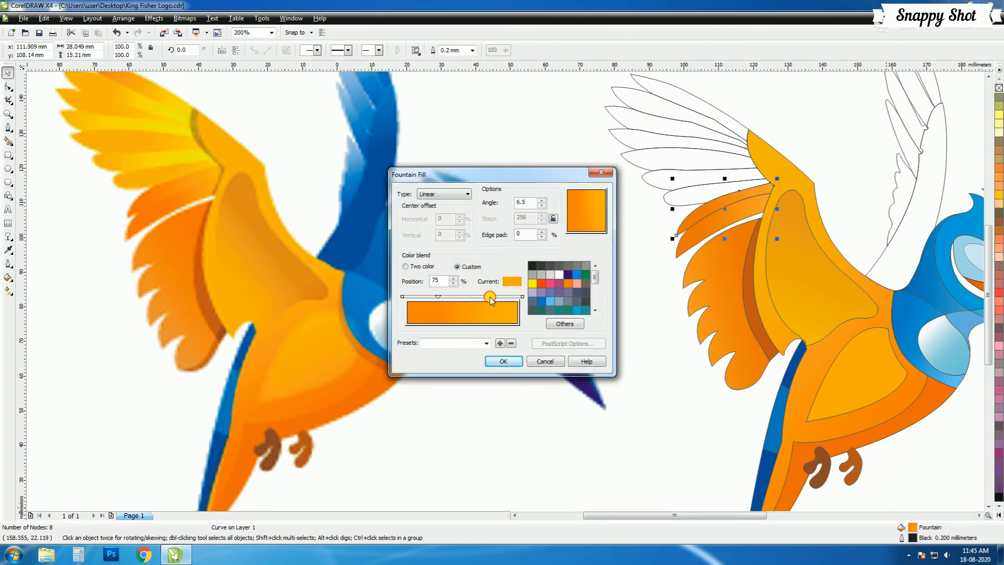
{"action": "key", "text": "Return"}
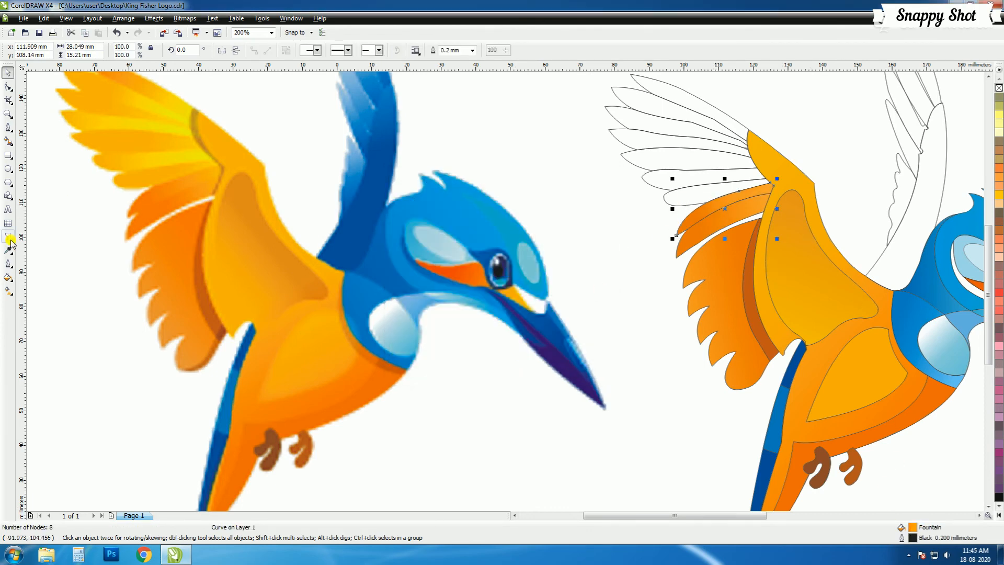
Fill the lowest feather of the upper yellow row with the sampled yellow-orange (R255 G190 B0)
{"action": "left_click", "coordinate": [8, 250]}
{"action": "left_click", "coordinate": [680, 191], "text": "shift"}
{"action": "left_click", "coordinate": [9, 73]}
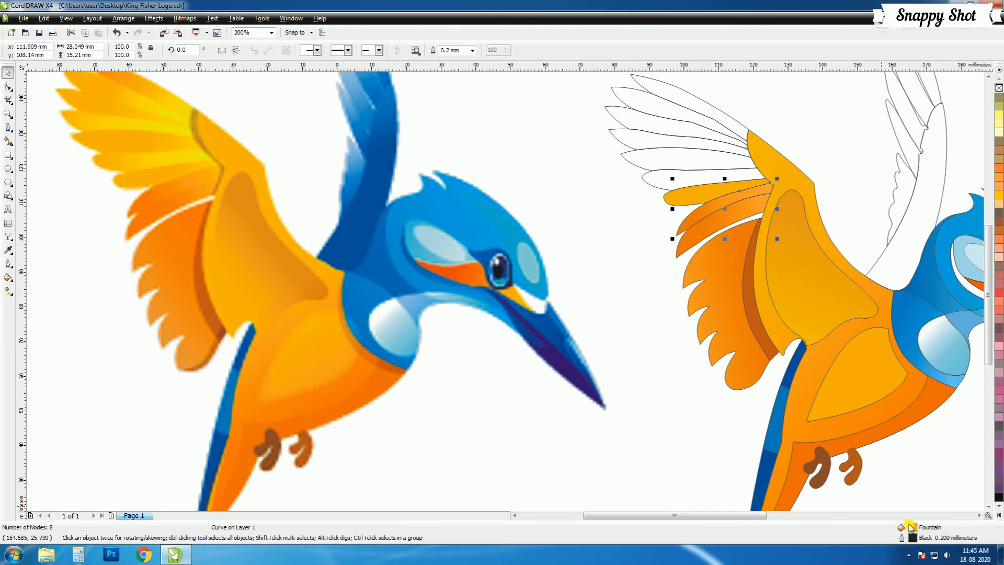
{"action": "double_click", "coordinate": [911, 528]}
{"action": "left_click_drag", "start_coordinate": [529, 177], "coordinate": [856, 261]}
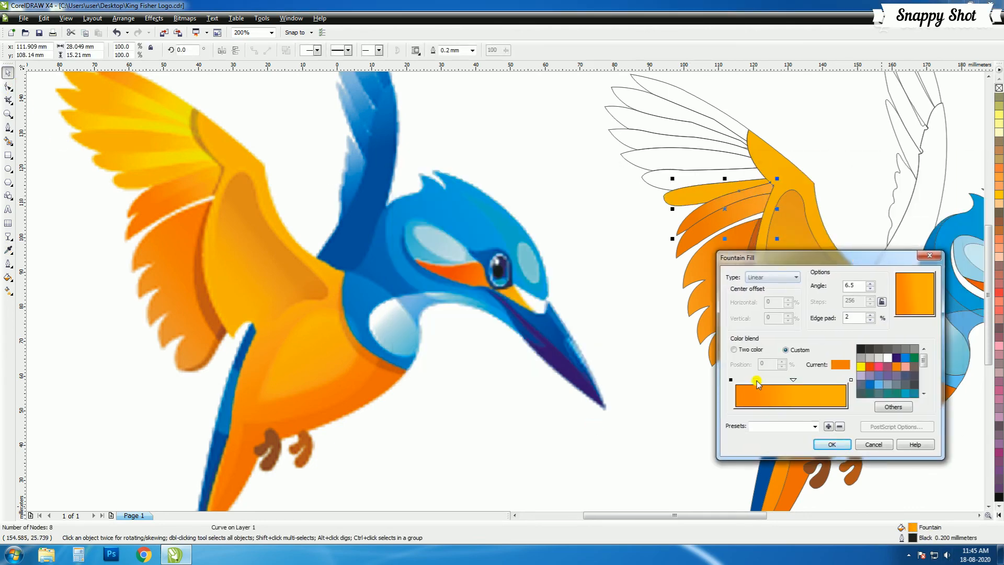
{"action": "left_click", "coordinate": [836, 442]}
{"action": "left_click", "coordinate": [652, 287]}
Give that feather a custom linear fountain fill running from the yellow-orange to yellow
{"action": "left_click", "coordinate": [683, 197]}
{"action": "left_click", "coordinate": [8, 278]}
{"action": "left_click", "coordinate": [31, 292]}
{"action": "left_click", "coordinate": [457, 267]}
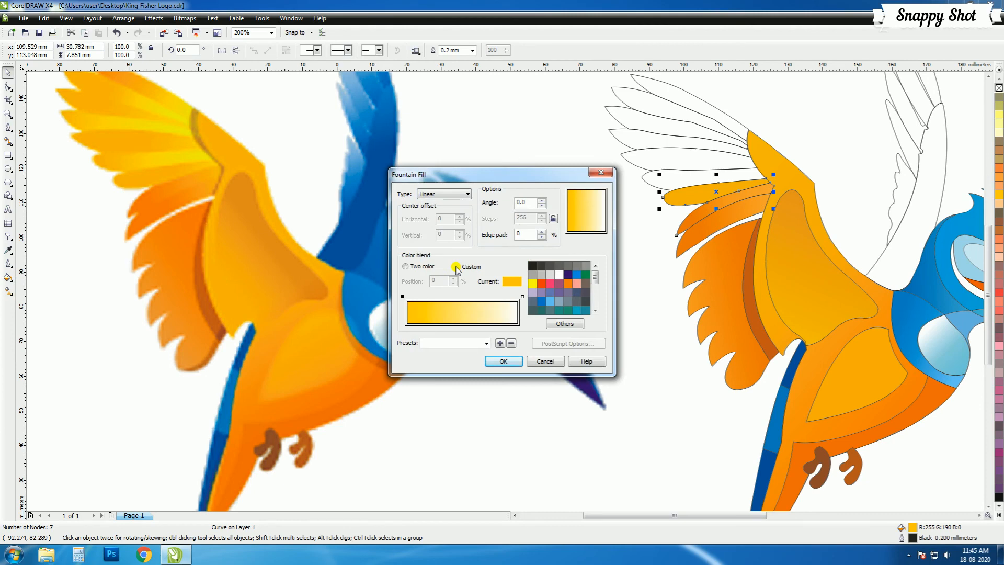
{"action": "left_click", "coordinate": [521, 297]}
{"action": "left_click", "coordinate": [532, 283]}
{"action": "left_click", "coordinate": [511, 361]}
Repeat the fountain fill on the second feather up and add a colour stop at 38%
{"action": "left_click", "coordinate": [662, 176]}
{"action": "key", "text": "ctrl+r"}
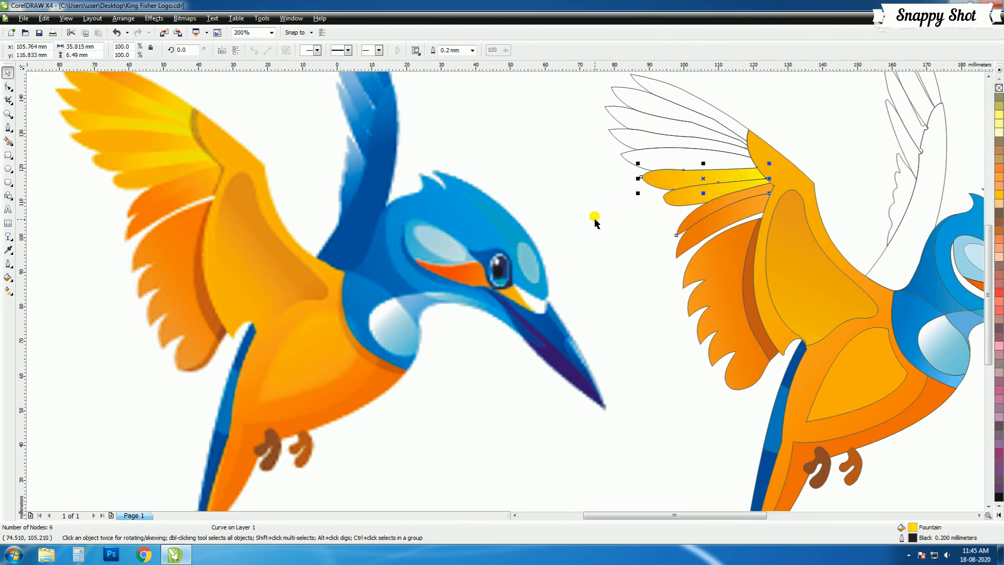
{"action": "double_click", "coordinate": [912, 529]}
{"action": "double_click", "coordinate": [639, 376]}
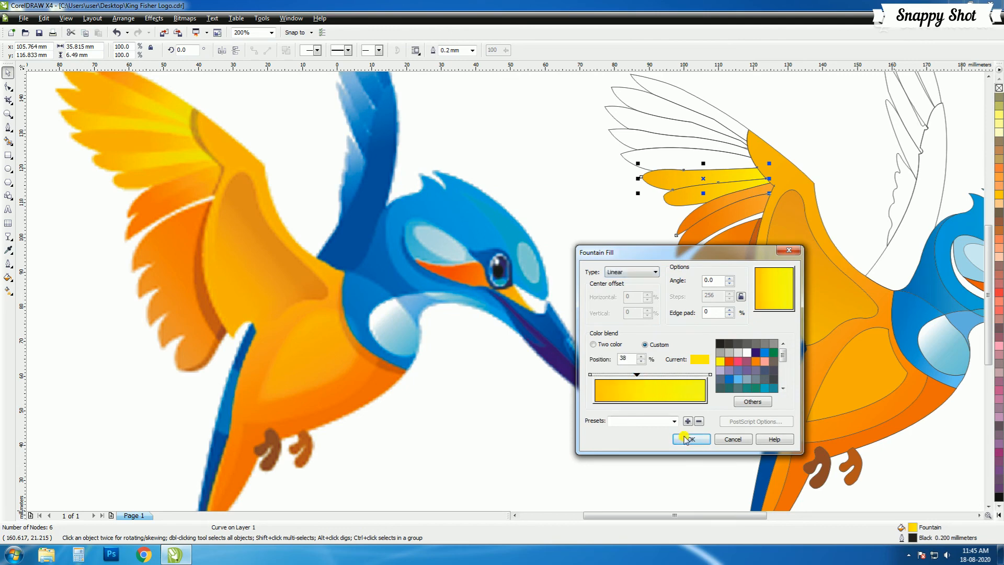
{"action": "left_click", "coordinate": [690, 439]}
Add a colour stop to the lowest yellow feather's fountain fill and shift it towards the yellow end
{"action": "left_click", "coordinate": [690, 197]}
{"action": "double_click", "coordinate": [911, 527]}
{"action": "double_click", "coordinate": [417, 298]}
{"action": "left_click_drag", "start_coordinate": [417, 298], "coordinate": [482, 298]}
{"action": "left_click", "coordinate": [503, 362]}
Repeat the fountain fill on the third feather up and shift its colour stop towards the yellow end
{"action": "left_click", "coordinate": [662, 154]}
{"action": "key", "text": "ctrl+r"}
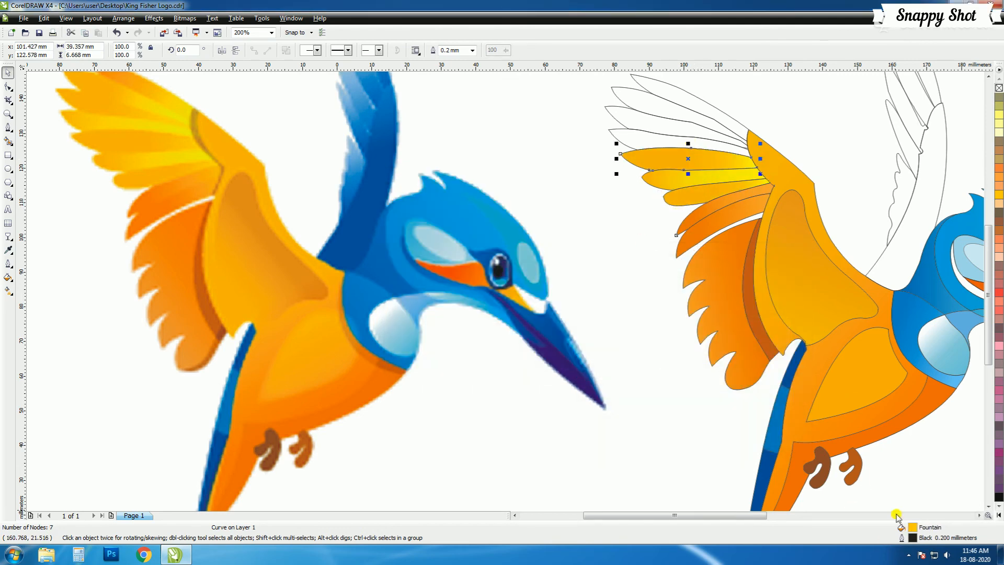
{"action": "double_click", "coordinate": [914, 528]}
{"action": "left_click_drag", "start_coordinate": [456, 297], "coordinate": [483, 297]}
{"action": "left_click", "coordinate": [504, 361]}
Reapply the second feather's fountain fill and repeat it on the fourth feather up
{"action": "double_click", "coordinate": [671, 181]}
{"action": "double_click", "coordinate": [913, 528]}
{"action": "left_click", "coordinate": [505, 360]}
{"action": "left_click", "coordinate": [665, 143]}
{"action": "key", "text": "ctrl+r"}
Reapply the third feather's fountain fill and repeat it on the fifth feather up
{"action": "left_click", "coordinate": [658, 160]}
{"action": "double_click", "coordinate": [913, 527]}
{"action": "left_click", "coordinate": [505, 361]}
{"action": "left_click", "coordinate": [637, 119]}
{"action": "key", "text": "ctrl+r"}
Reapply the fourth feather's fountain fill and repeat it on the sixth feather up
{"action": "left_click", "coordinate": [659, 143]}
{"action": "double_click", "coordinate": [913, 527]}
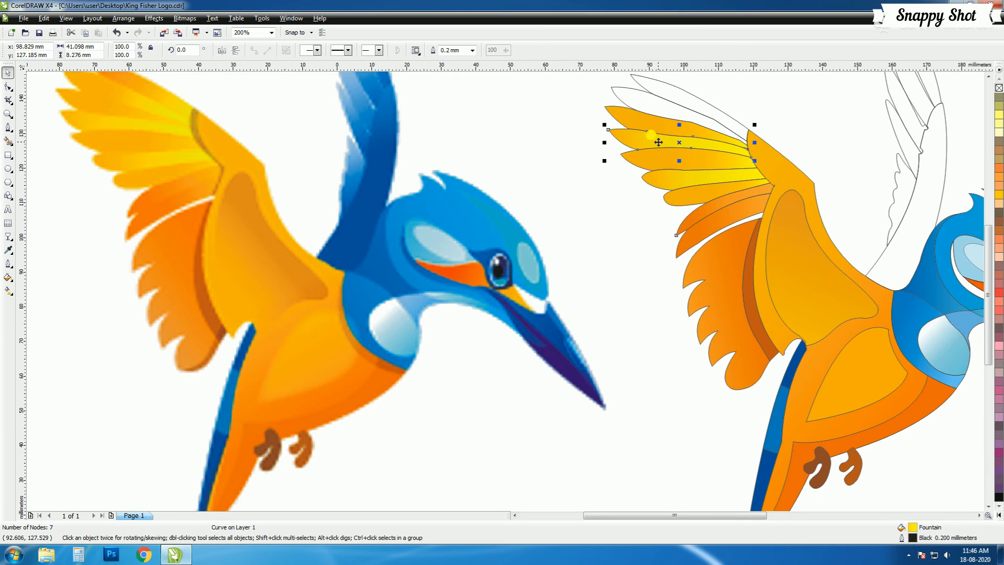
{"action": "left_click", "coordinate": [505, 361]}
{"action": "left_click", "coordinate": [655, 99]}
{"action": "key", "text": "ctrl+r"}
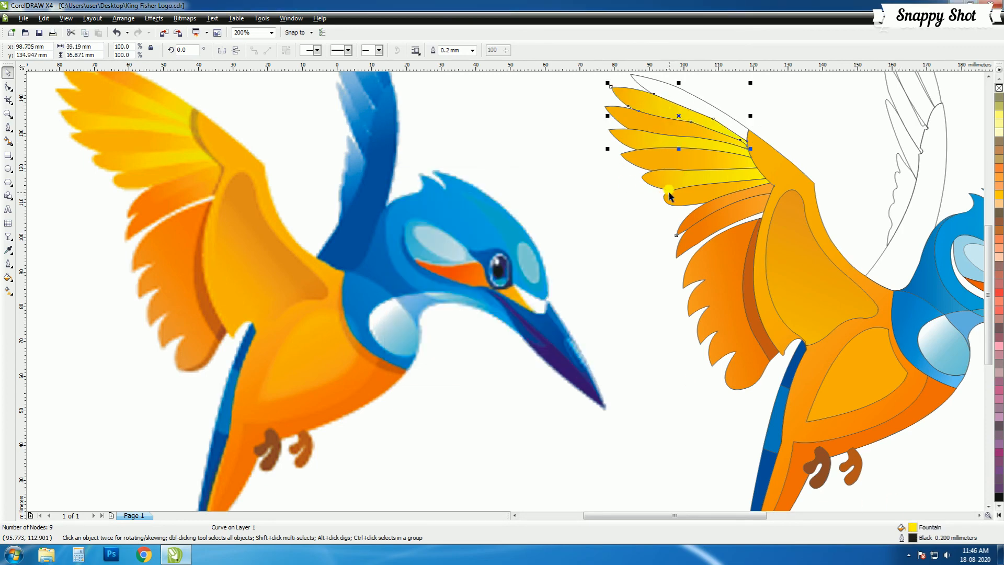
Repeat an orange feather's fountain fill on the unfilled topmost feather of the orange wing
{"action": "scroll", "coordinate": [628, 203], "scroll_direction": "down", "scroll_amount": 1}
{"action": "scroll", "coordinate": [527, 294], "scroll_direction": "up", "scroll_amount": 1}
{"action": "left_click", "coordinate": [586, 308]}
{"action": "double_click", "coordinate": [911, 528]}
{"action": "left_click", "coordinate": [505, 361]}
{"action": "scroll", "coordinate": [549, 293], "scroll_direction": "down", "scroll_amount": 1}
{"action": "left_click", "coordinate": [510, 239]}
{"action": "key", "text": "ctrl+r"}
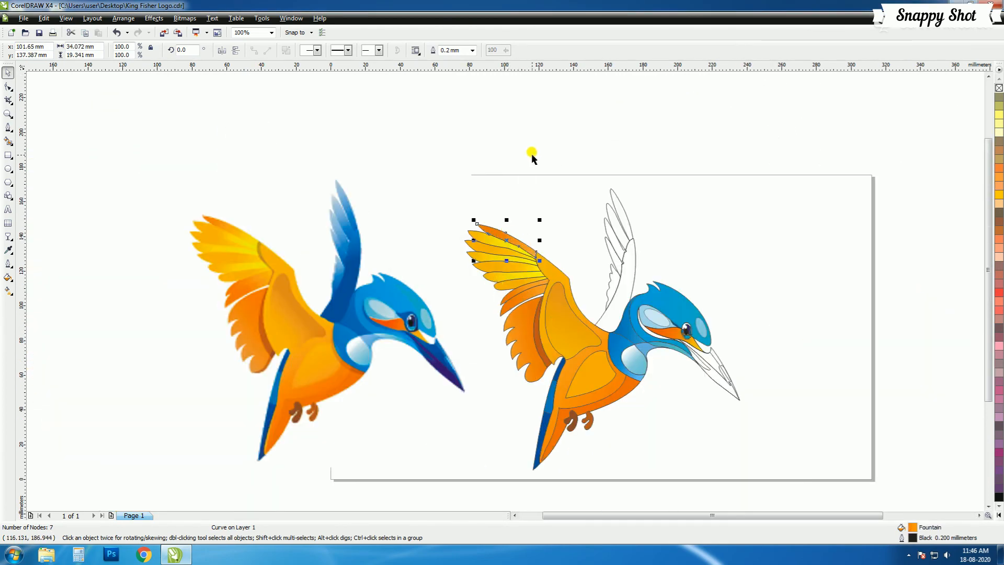
Add a colour stop to the topmost feather's fountain fill and set its end colour to yellow
{"action": "double_click", "coordinate": [909, 527]}
{"action": "double_click", "coordinate": [491, 296]}
{"action": "left_click", "coordinate": [522, 297]}
{"action": "left_click", "coordinate": [532, 286]}
{"action": "left_click", "coordinate": [503, 360]}
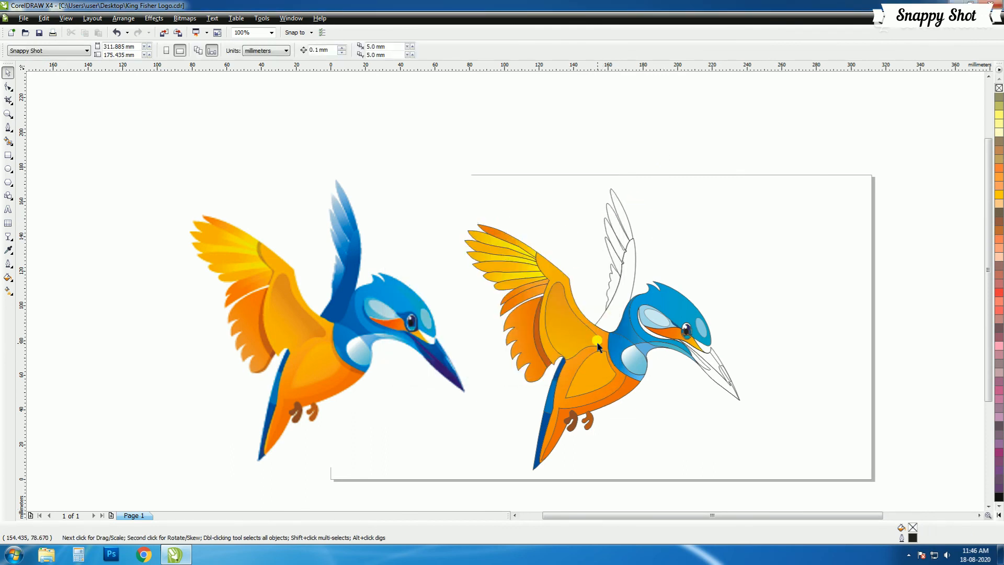
Fill the main shape of the raised blue wing with the dark blue sampled from the bitmap's wing
{"action": "left_click", "coordinate": [8, 250]}
{"action": "left_click", "coordinate": [336, 305]}
{"action": "left_click", "coordinate": [616, 313], "text": "shift"}
{"action": "left_click", "coordinate": [8, 73]}
{"action": "left_click", "coordinate": [618, 317]}
Give the raised wing's main shape a custom fountain fill that ends in a lighter blue
{"action": "key", "text": "F11"}
{"action": "left_click_drag", "start_coordinate": [528, 173], "coordinate": [417, 357]}
{"action": "left_click", "coordinate": [345, 449]}
{"action": "left_click", "coordinate": [432, 484]}
{"action": "left_click", "coordinate": [453, 506]}
{"action": "left_click", "coordinate": [862, 320]}
{"action": "left_click", "coordinate": [394, 542]}
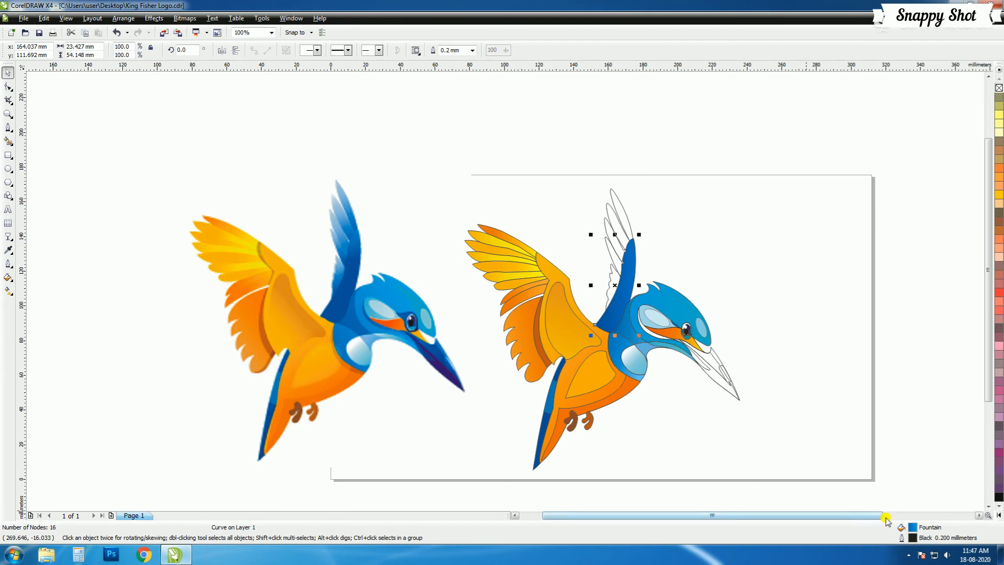
Angle the raised wing's fountain fill at 58 degrees with 29% edge pad and add a dark blue colour stop
{"action": "double_click", "coordinate": [902, 527]}
{"action": "left_click_drag", "start_coordinate": [522, 174], "coordinate": [236, 265]}
{"action": "left_click_drag", "start_coordinate": [312, 305], "coordinate": [315, 288]}
{"action": "double_click", "coordinate": [140, 388]}
{"action": "left_click_drag", "start_coordinate": [140, 387], "coordinate": [211, 389]}
{"action": "double_click", "coordinate": [195, 387]}
{"action": "left_click", "coordinate": [223, 450]}
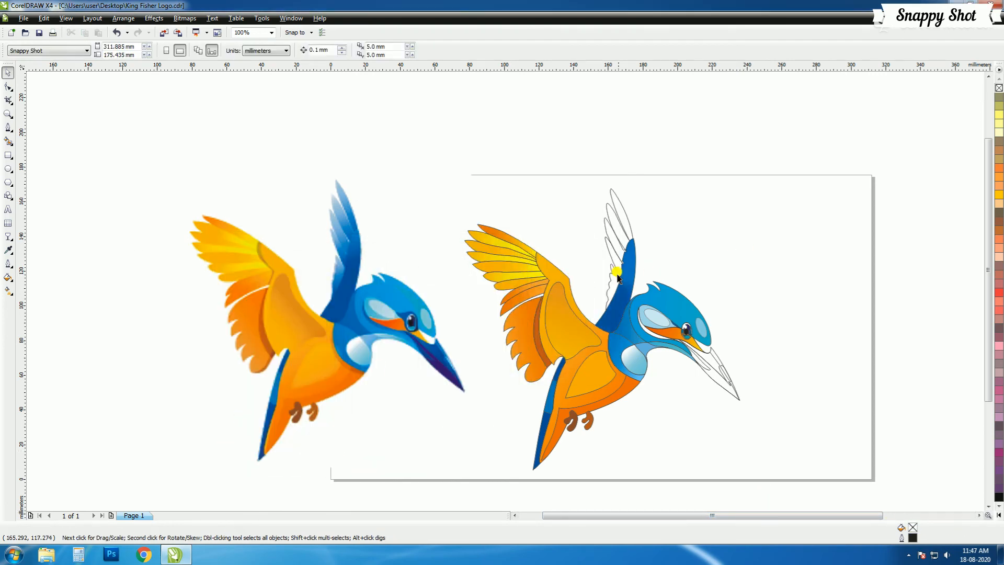
Set the raised wing's fountain fill to 0% edge pad and add colour stops at 88% and 99%
{"action": "double_click", "coordinate": [902, 527]}
{"action": "double_click", "coordinate": [325, 314]}
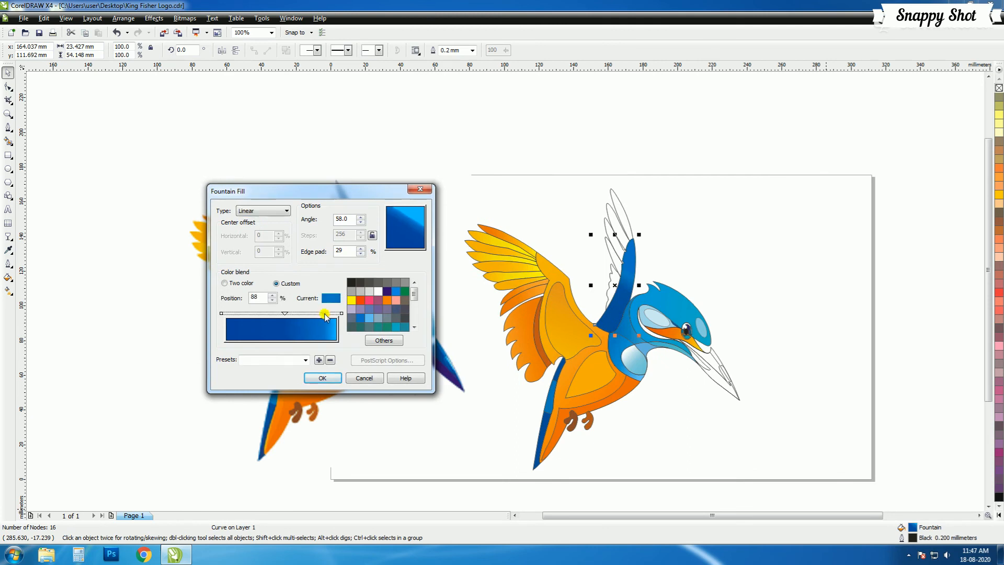
{"action": "left_click_drag", "start_coordinate": [361, 251], "coordinate": [359, 254]}
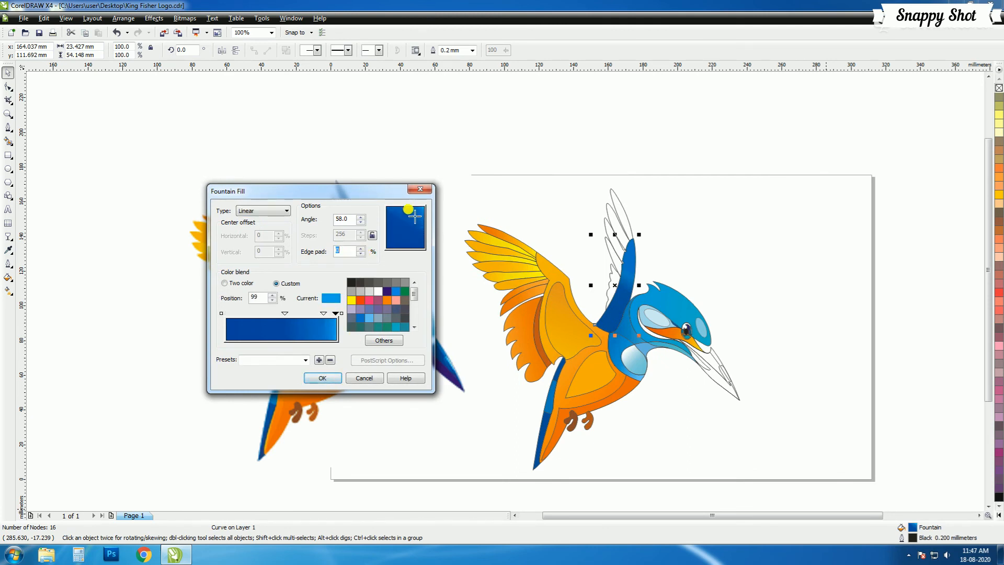
{"action": "left_click", "coordinate": [329, 377]}
{"action": "left_click", "coordinate": [755, 130]}
Fill the tip feather of the raised wing with the blue sampled from the bitmap's matching feather
{"action": "left_click", "coordinate": [625, 219]}
{"action": "left_click", "coordinate": [9, 250]}
{"action": "left_click", "coordinate": [355, 218]}
{"action": "left_click", "coordinate": [623, 218], "text": "shift"}
{"action": "left_click", "coordinate": [7, 73]}
Give the raised wing's tip feather a linear fountain fill angled along the feather
{"action": "left_click", "coordinate": [8, 278]}
{"action": "left_click", "coordinate": [30, 294]}
{"action": "left_click_drag", "start_coordinate": [546, 176], "coordinate": [820, 154]}
{"action": "left_click_drag", "start_coordinate": [863, 203], "coordinate": [855, 171]}
{"action": "left_click", "coordinate": [779, 340]}
{"action": "left_click", "coordinate": [757, 148]}
Make the tip feather's fountain fill custom and replace its white end with a pale blue
{"action": "left_click", "coordinate": [625, 221]}
{"action": "double_click", "coordinate": [912, 527]}
{"action": "mouse_move", "coordinate": [575, 176]}
{"action": "left_mouse_down"}
{"action": "mouse_move", "coordinate": [836, 170]}
{"action": "mouse_move", "coordinate": [905, 154]}
{"action": "left_mouse_up"}
{"action": "left_click", "coordinate": [789, 245]}
{"action": "left_click", "coordinate": [853, 275]}
{"action": "left_click", "coordinate": [897, 302]}
{"action": "left_click", "coordinate": [869, 242]}
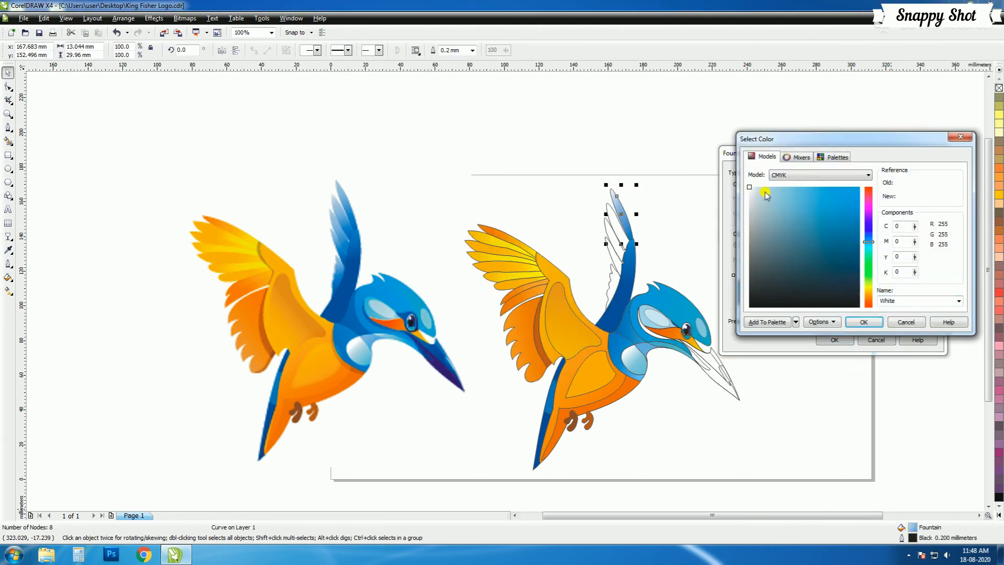
{"action": "left_click", "coordinate": [763, 193]}
{"action": "left_click", "coordinate": [861, 322]}
{"action": "left_click", "coordinate": [837, 341]}
{"action": "left_click", "coordinate": [753, 282]}
Repeat the tip feather's pale blue fountain fill on the remaining unfilled feathers of the raised wing
{"action": "left_click", "coordinate": [623, 231]}
{"action": "key", "text": "ctrl+r"}
{"action": "left_click", "coordinate": [617, 241]}
{"action": "key", "text": "ctrl+r"}
{"action": "left_click", "coordinate": [727, 162]}
{"action": "left_click", "coordinate": [617, 266]}
{"action": "key", "text": "ctrl+r"}
{"action": "left_click", "coordinate": [701, 158]}
Add a colour stop to the fountain fill of the raised wing's lowest jagged feather and shift it along the blend
{"action": "left_click", "coordinate": [619, 267]}
{"action": "double_click", "coordinate": [913, 526]}
{"action": "left_click_drag", "start_coordinate": [554, 177], "coordinate": [872, 160]}
{"action": "double_click", "coordinate": [721, 280]}
{"action": "left_click_drag", "start_coordinate": [722, 281], "coordinate": [777, 283]}
{"action": "double_click", "coordinate": [768, 281]}
{"action": "left_click", "coordinate": [820, 346]}
{"action": "left_click", "coordinate": [729, 188]}
Fine-tune the colour stop position in the lowest jagged feather's blue fountain fill
{"action": "left_click", "coordinate": [621, 296]}
{"action": "left_click", "coordinate": [745, 144]}
{"action": "left_click", "coordinate": [631, 282]}
{"action": "double_click", "coordinate": [913, 527]}
{"action": "left_click_drag", "start_coordinate": [460, 296], "coordinate": [473, 297]}
{"action": "left_click", "coordinate": [504, 361]}
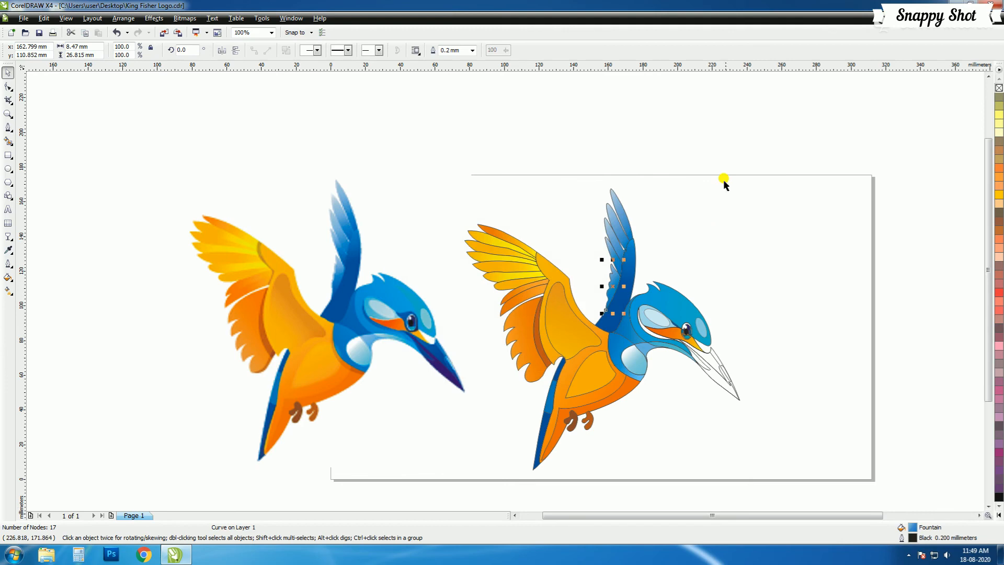
Try to fill the beak outline with the sampled navy (R1 G12 B90)
{"action": "left_click", "coordinate": [740, 146]}
{"action": "left_click_drag", "start_coordinate": [683, 378], "coordinate": [477, 292]}
{"action": "left_click", "coordinate": [8, 249]}
{"action": "left_click", "coordinate": [244, 288]}
{"action": "left_click", "coordinate": [512, 295], "text": "shift"}
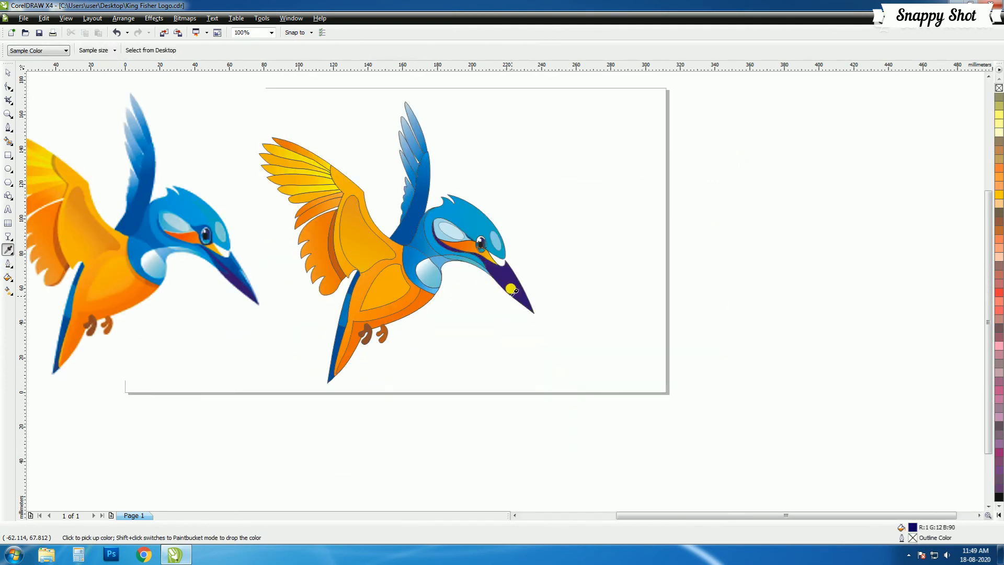
{"action": "key", "text": "space"}
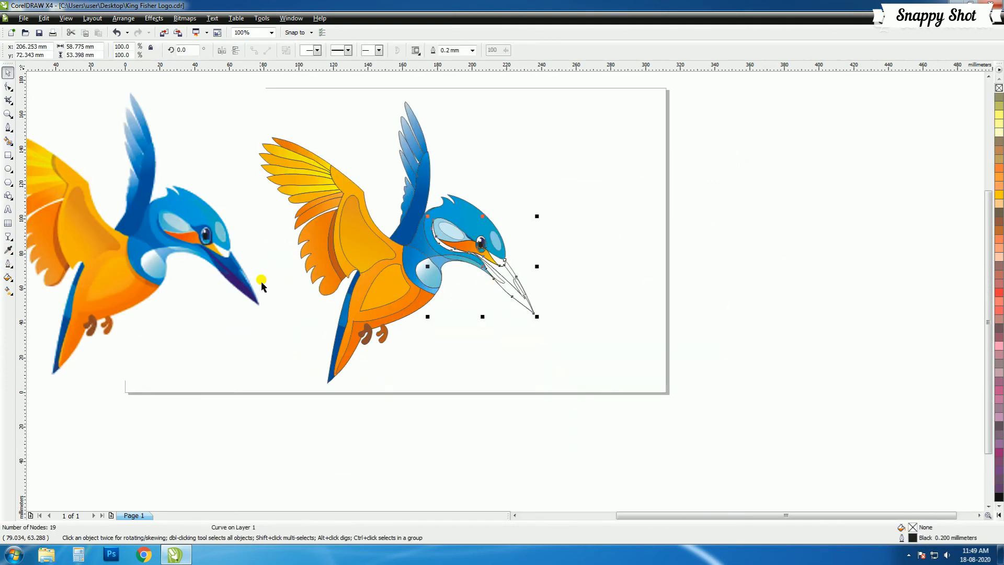
Fill the unfilled band around the face with the sampled blue (R3 G113 B188)
{"action": "scroll", "coordinate": [261, 283], "scroll_direction": "up", "scroll_amount": 1}
{"action": "left_click", "coordinate": [9, 252]}
{"action": "left_click", "coordinate": [375, 215]}
{"action": "scroll", "coordinate": [387, 220], "scroll_direction": "down", "scroll_amount": 2}
{"action": "scroll", "coordinate": [654, 288], "scroll_direction": "up", "scroll_amount": 1}
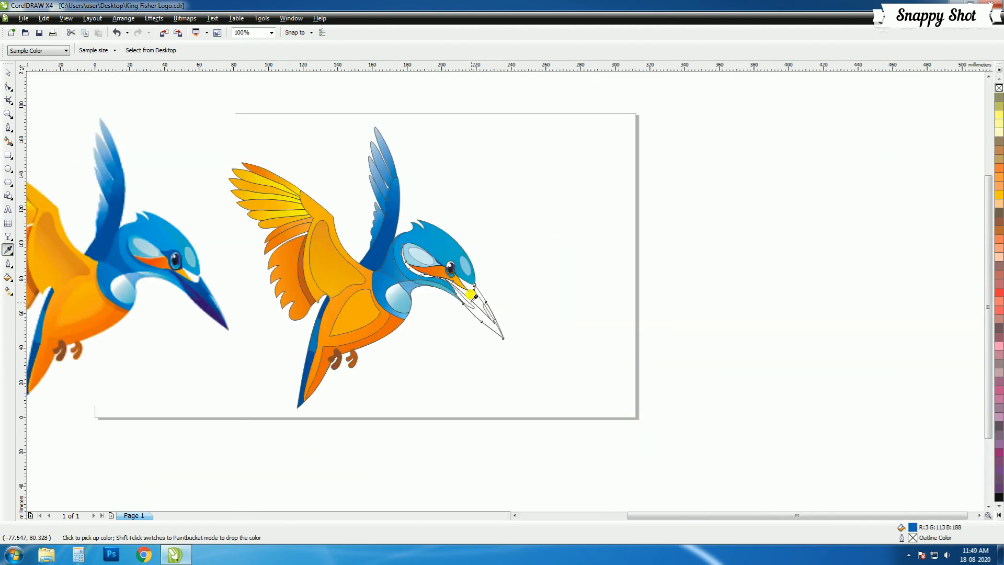
{"action": "scroll", "coordinate": [473, 297], "scroll_direction": "up", "scroll_amount": 1}
{"action": "left_click", "coordinate": [400, 235], "text": "shift"}
{"action": "key", "text": "space"}
{"action": "left_click", "coordinate": [775, 316]}
Fill the lower beak with the dark purple sampled from the bitmap's beak
{"action": "scroll", "coordinate": [578, 307], "scroll_direction": "down", "scroll_amount": 1}
{"action": "left_click", "coordinate": [9, 251]}
{"action": "left_click", "coordinate": [209, 290]}
{"action": "left_click", "coordinate": [495, 312], "text": "shift"}
Fill the upper part of the beak with the sampled blue (R0 G80 B169)
{"action": "scroll", "coordinate": [334, 291], "scroll_direction": "up", "scroll_amount": 1}
{"action": "left_click", "coordinate": [260, 265]}
{"action": "left_click", "coordinate": [242, 246]}
{"action": "left_click", "coordinate": [790, 286], "text": "shift"}
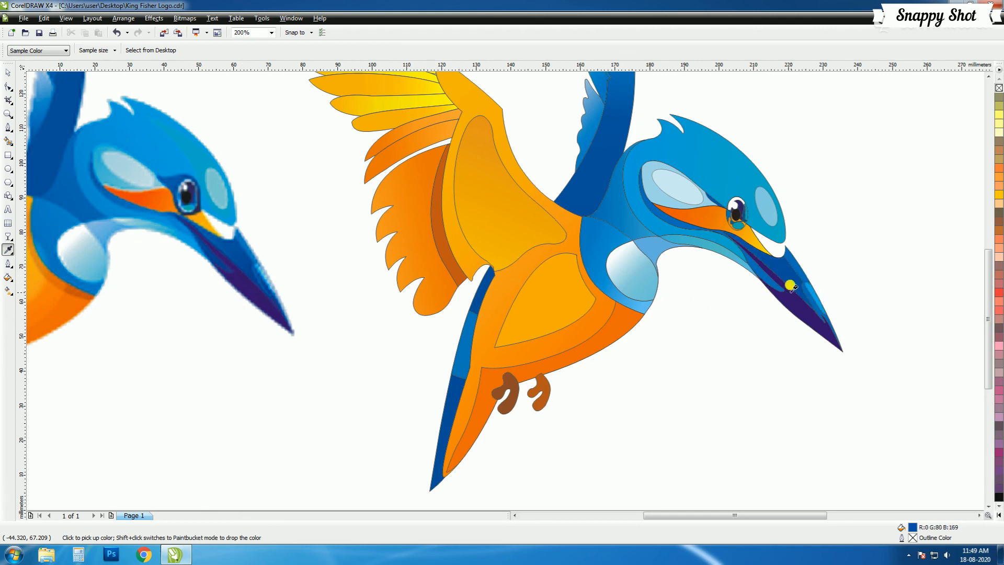
Group the shapes that make up the kingfisher's eye
{"action": "left_click", "coordinate": [6, 77]}
{"action": "left_click", "coordinate": [739, 164]}
{"action": "left_click", "coordinate": [902, 168]}
{"action": "left_click", "coordinate": [719, 196]}
{"action": "left_click_drag", "start_coordinate": [796, 147], "coordinate": [694, 235]}
{"action": "key", "text": "ctrl+g"}
{"action": "left_click", "coordinate": [845, 241]}
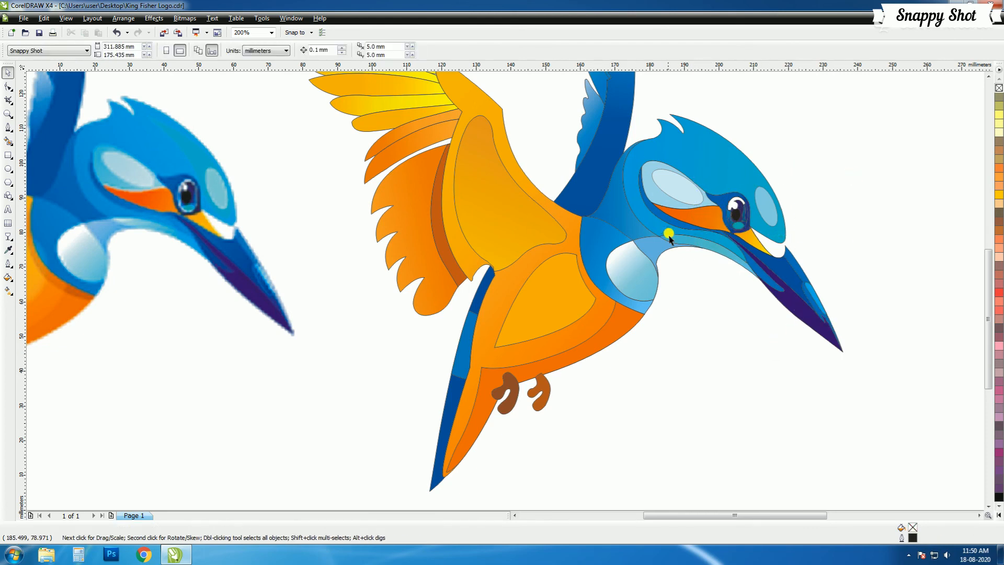
{"action": "scroll", "coordinate": [700, 246], "scroll_direction": "down", "scroll_amount": 1}
{"action": "scroll", "coordinate": [505, 290], "scroll_direction": "down", "scroll_amount": 1}
{"action": "scroll", "coordinate": [473, 318], "scroll_direction": "up", "scroll_amount": 1}
{"action": "scroll", "coordinate": [505, 291], "scroll_direction": "down", "scroll_amount": 1}
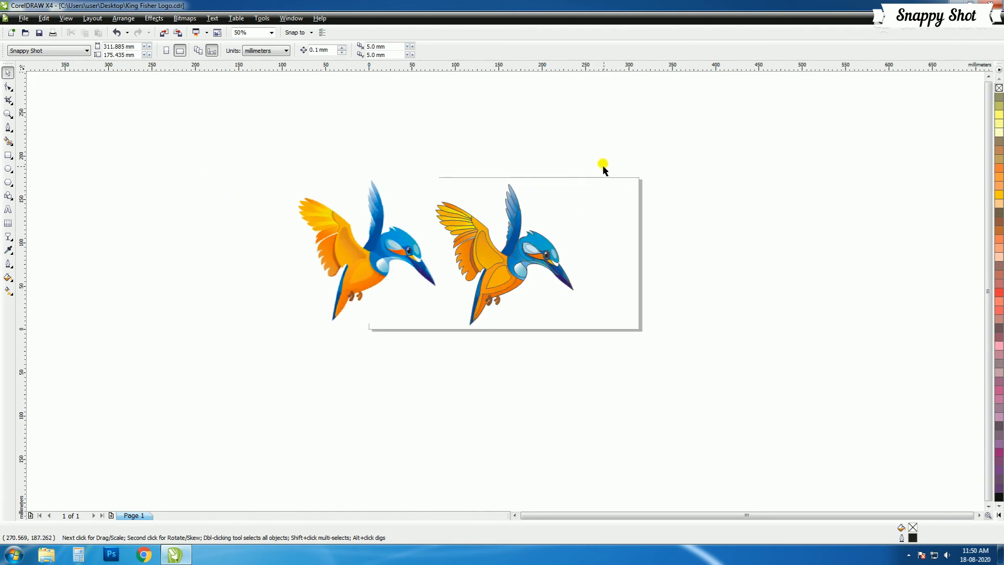
Remove the outlines from all shapes of the vector kingfisher and move the whole bird toward the page's right side
{"action": "left_click_drag", "start_coordinate": [607, 158], "coordinate": [416, 366]}
{"action": "left_click_drag", "start_coordinate": [607, 148], "coordinate": [418, 348]}
{"action": "left_click_drag", "start_coordinate": [494, 261], "coordinate": [559, 261]}
{"action": "left_click", "coordinate": [468, 251]}
Move the bitmap kingfisher right so it sits beside the vector version, and preview both birds full screen
{"action": "left_click_drag", "start_coordinate": [361, 255], "coordinate": [413, 261]}
{"action": "left_click", "coordinate": [496, 251]}
{"action": "scroll", "coordinate": [508, 284], "scroll_direction": "up", "scroll_amount": 1}
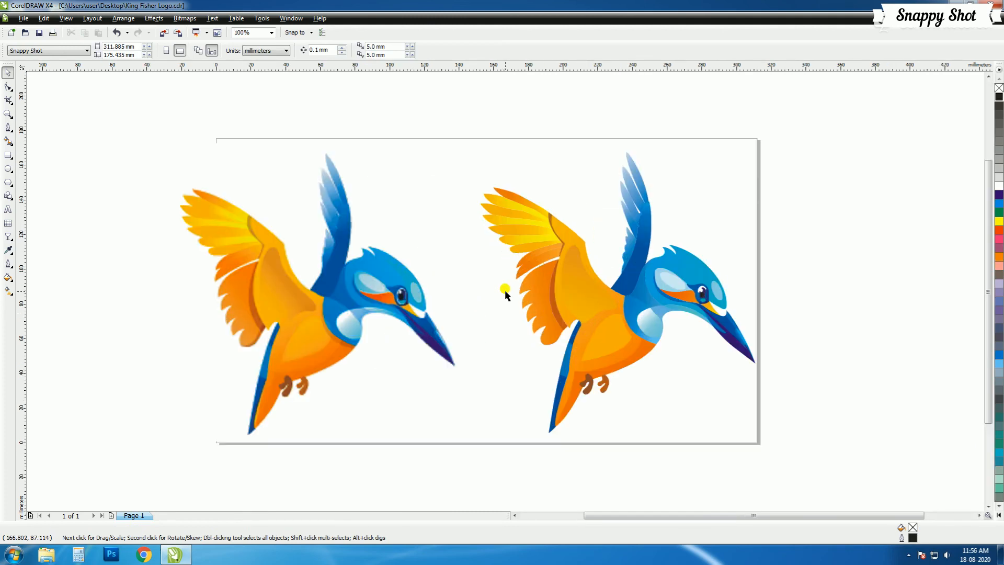
{"action": "key", "text": "F9"}
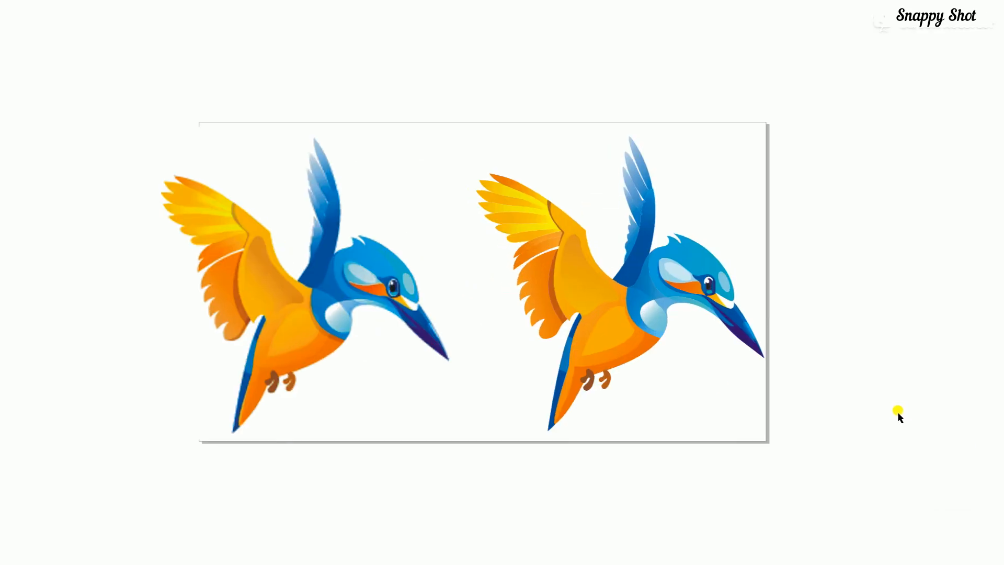